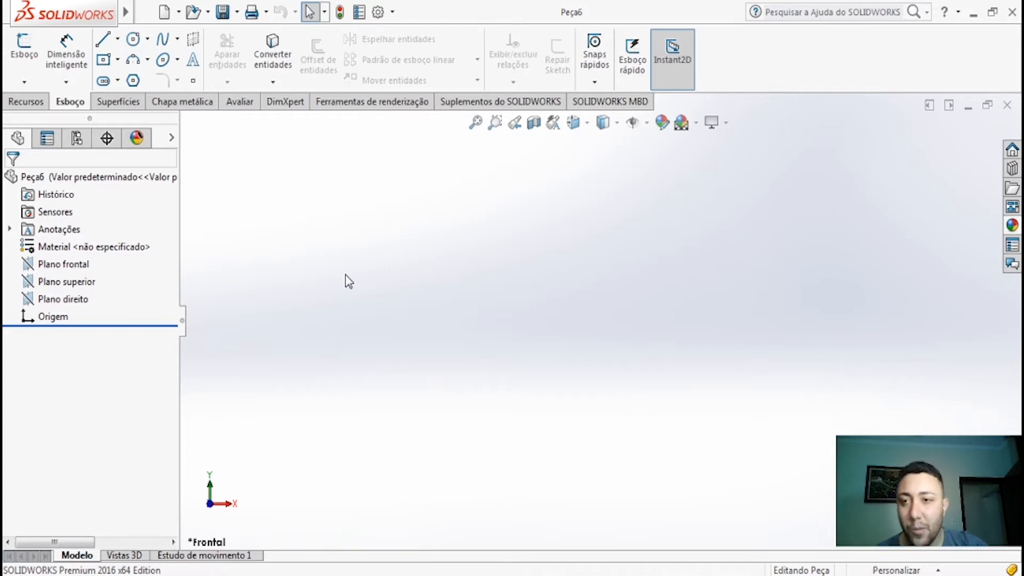
# - Start a sketch on the front plane and draw a vertical construction line about 57 mm long upward from the origin
pyautogui.click(82, 264)
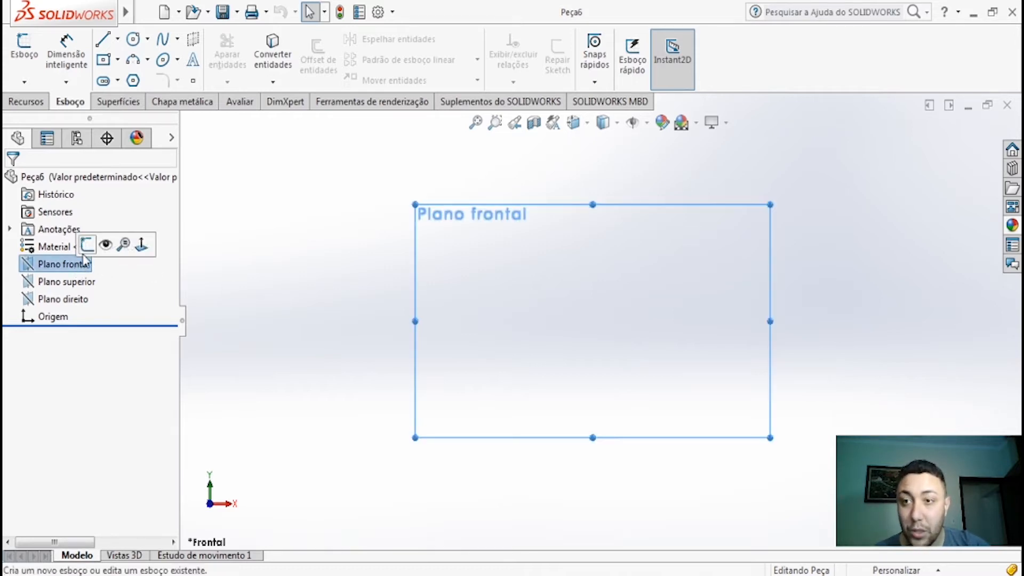
pyautogui.click(87, 245)
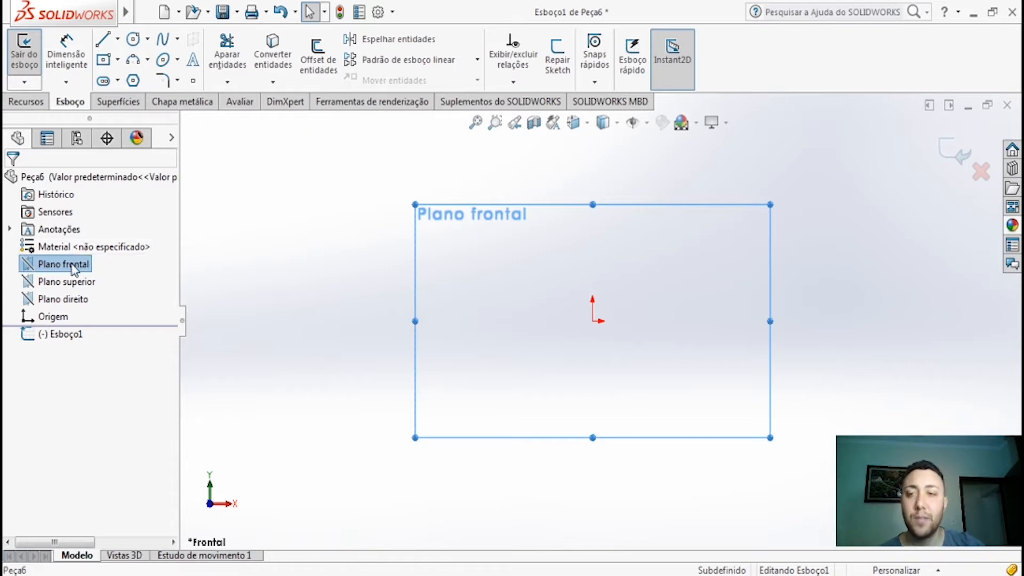
pyautogui.rightClick(74, 264)
pyautogui.click(350, 326)
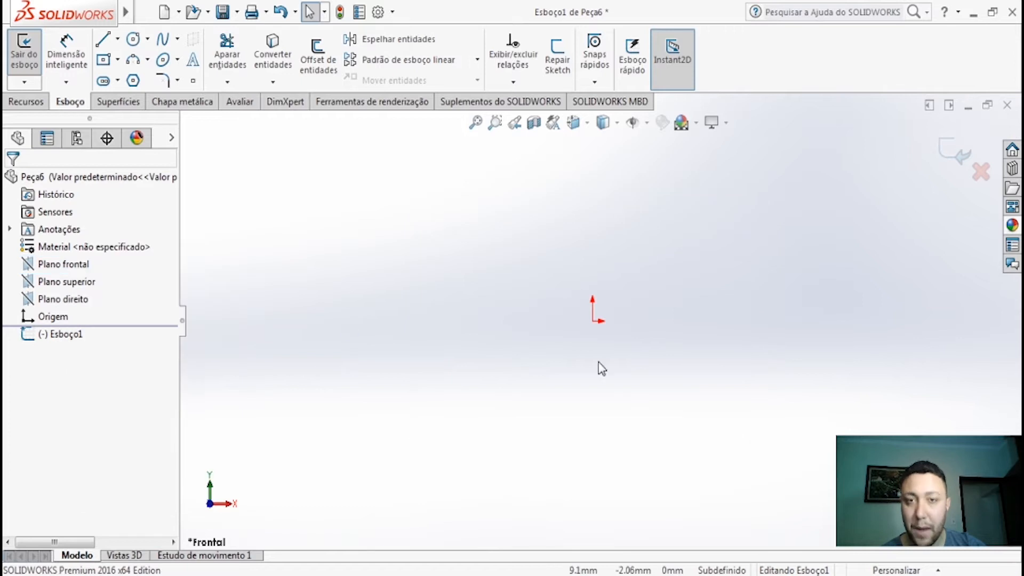
pyautogui.click(118, 40)
pyautogui.click(137, 77)
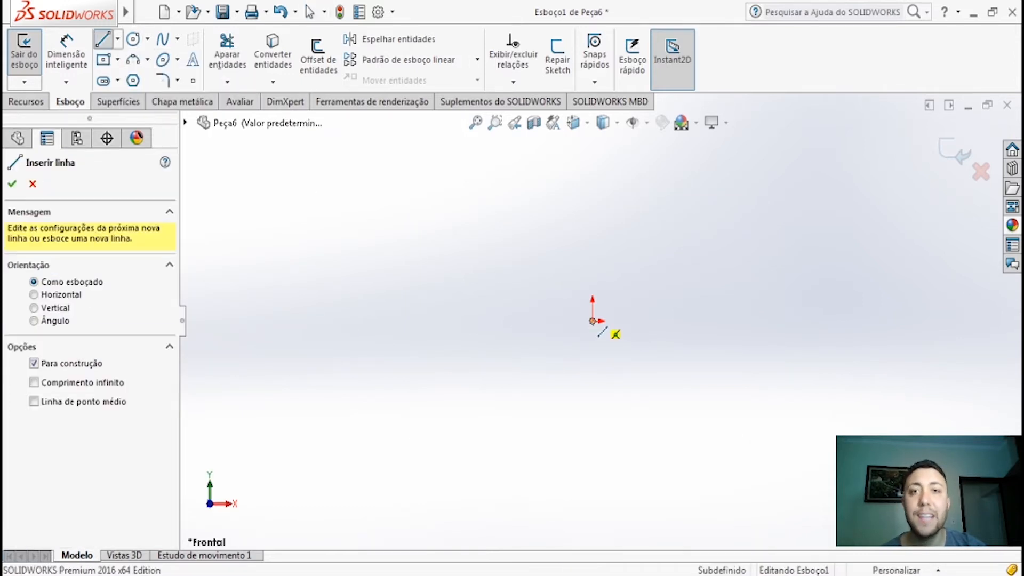
pyautogui.click(592, 322)
pyautogui.click(593, 199)
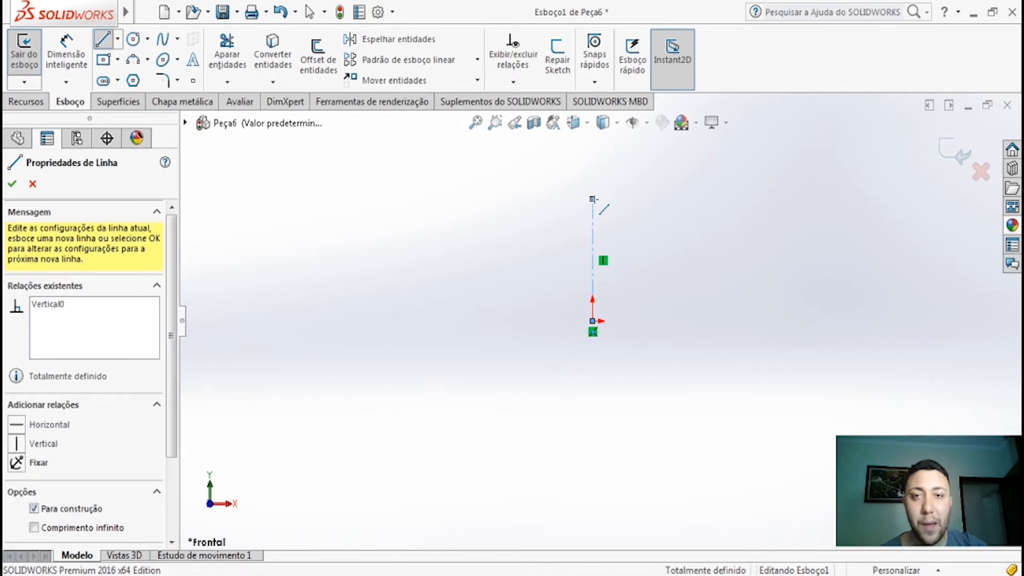
pyautogui.press('Escape')
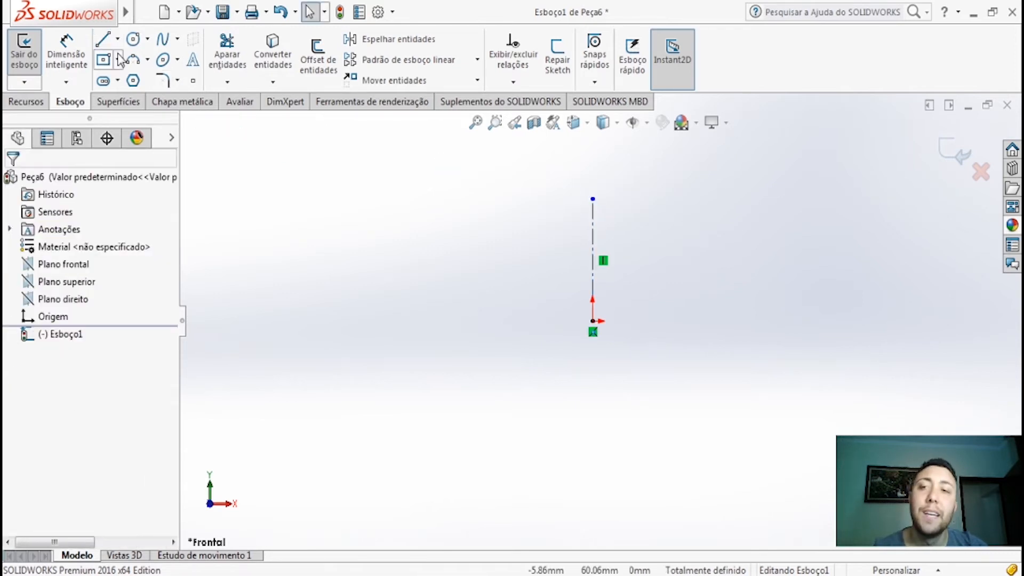
# - Sketch the top, outer and bottom lines of a rectangular half-profile about 37 mm wide, from the centerline's upper end back to the origin
pyautogui.click(103, 41)
pyautogui.click(593, 199)
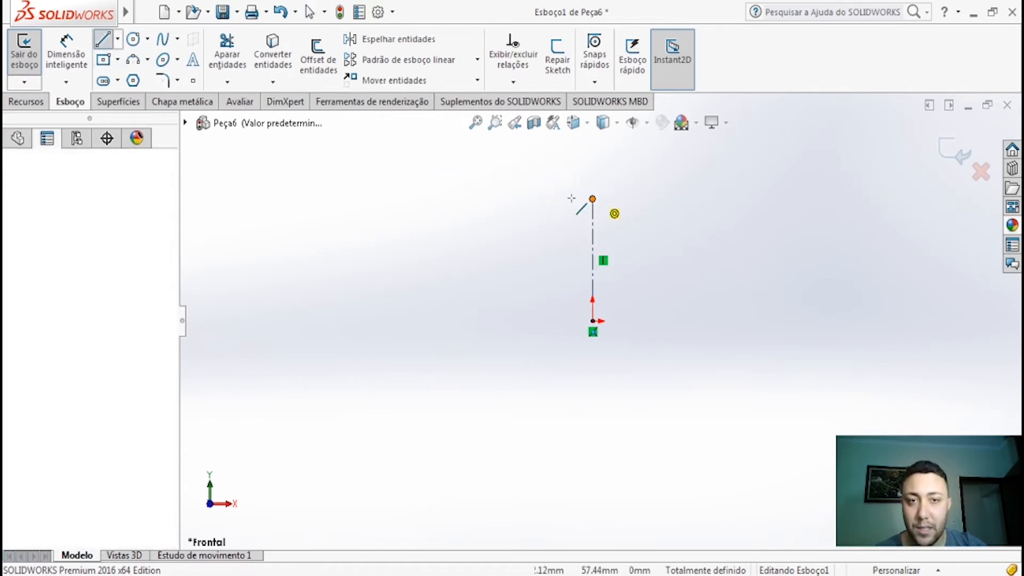
pyautogui.click(518, 198)
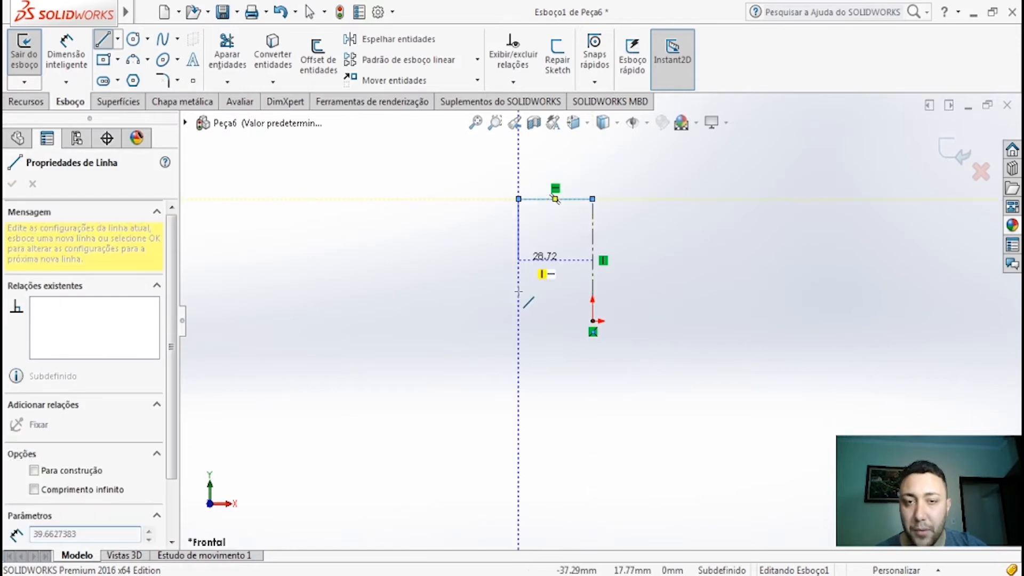
pyautogui.click(518, 320)
pyautogui.doubleClick(592, 321)
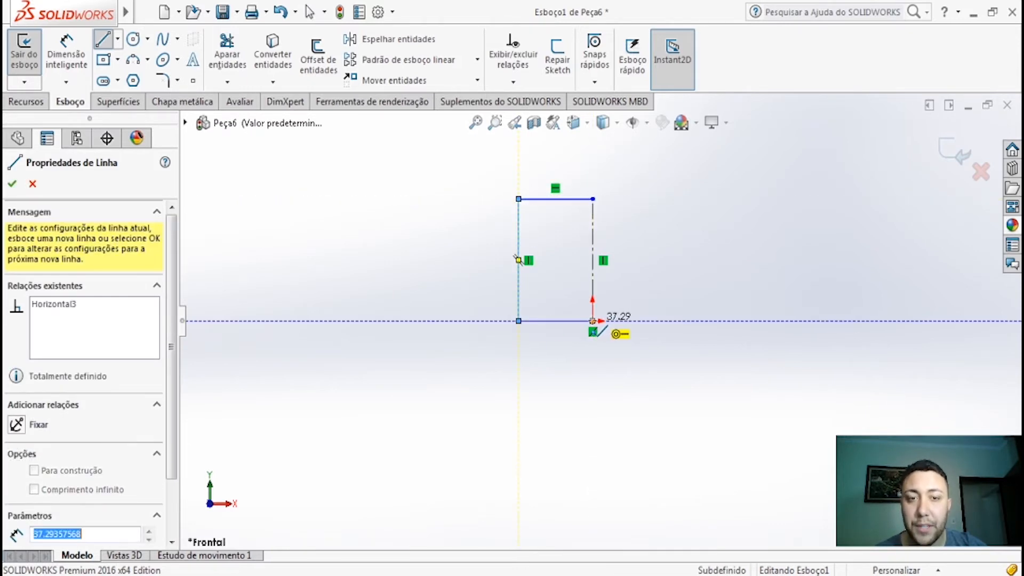
pyautogui.press('Escape')
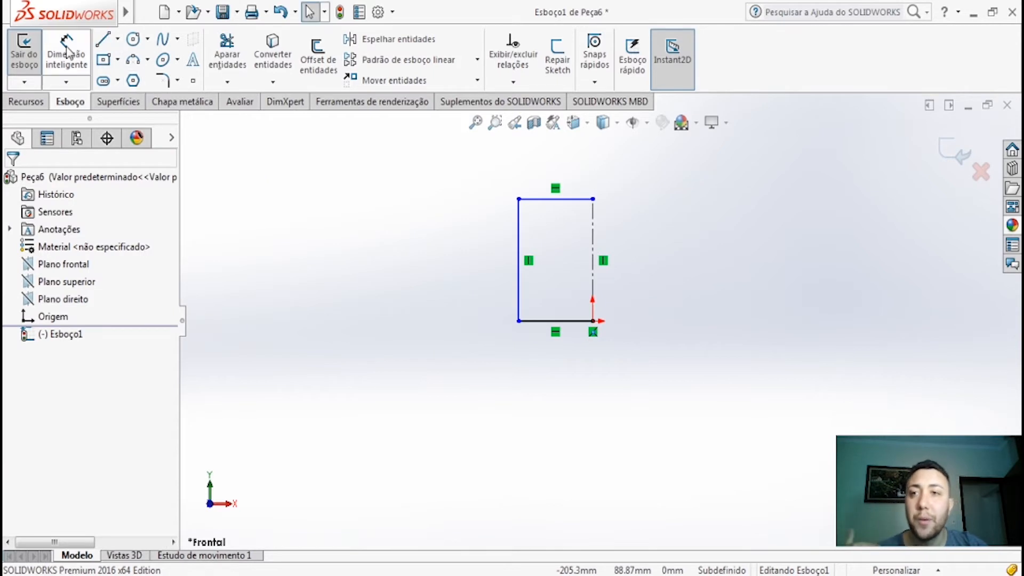
# - Dimension the profile's outer vertical line about the centerline as a 70 mm diameter
pyautogui.click(66, 52)
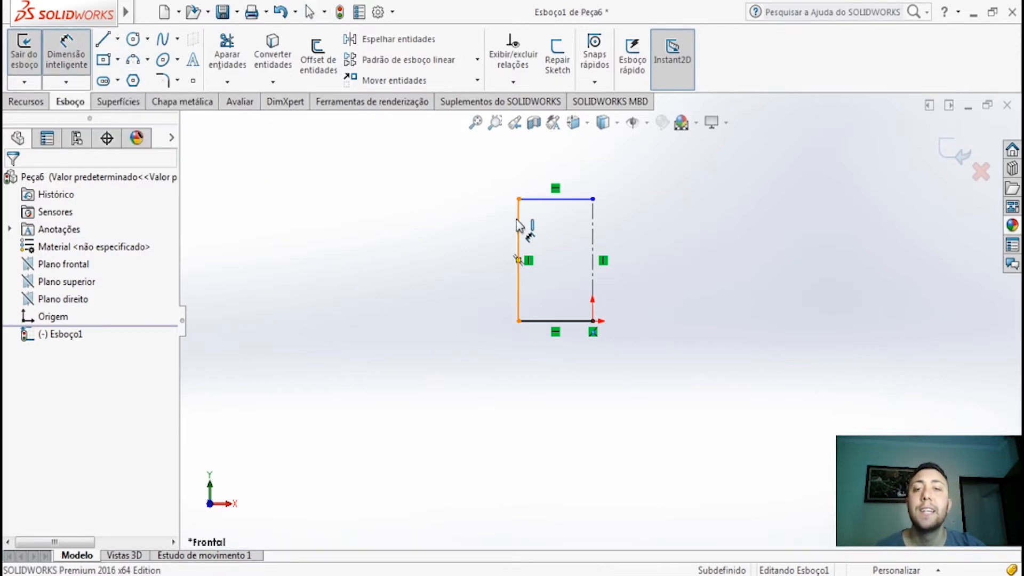
pyautogui.click(521, 224)
pyautogui.click(593, 224)
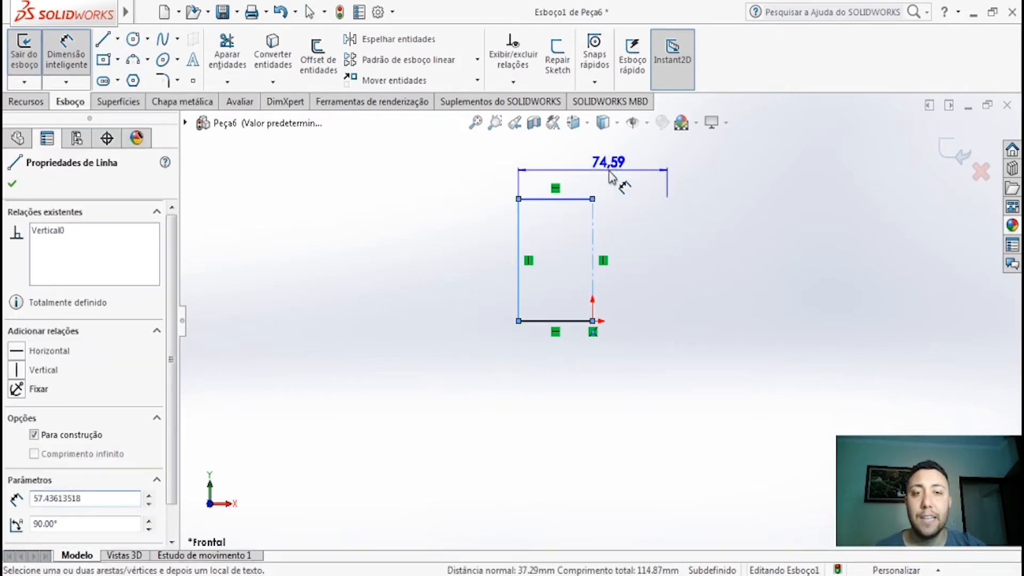
pyautogui.click(616, 178)
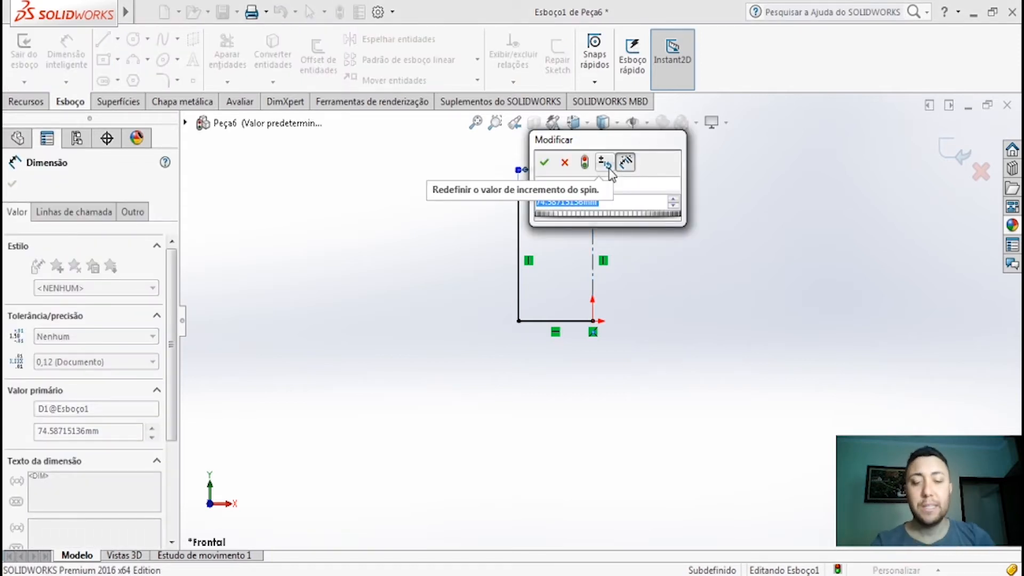
pyautogui.write('70')
pyautogui.press('Return')
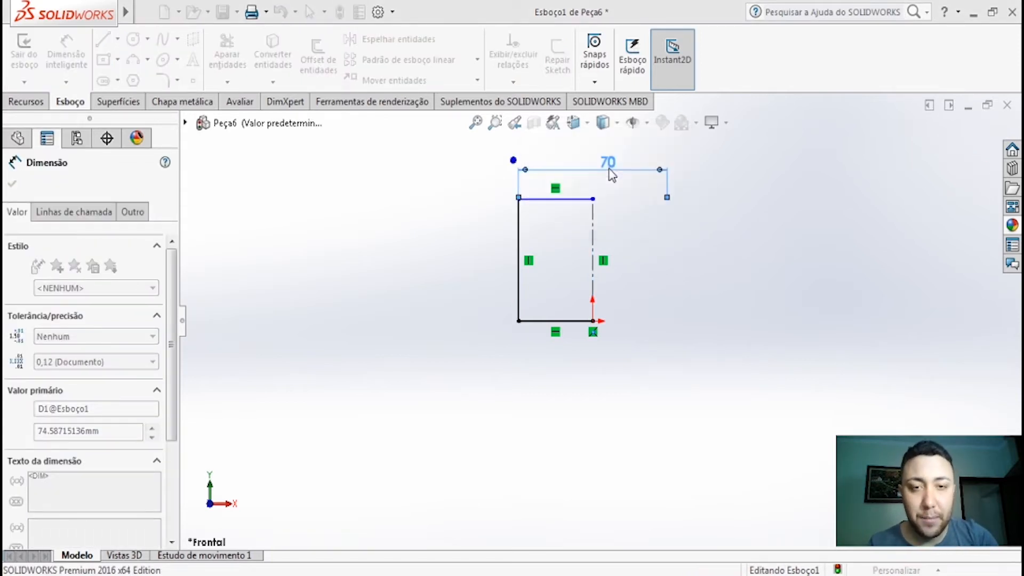
# - Dimension the height of the profile's outer vertical line as 50 mm
pyautogui.click(518, 232)
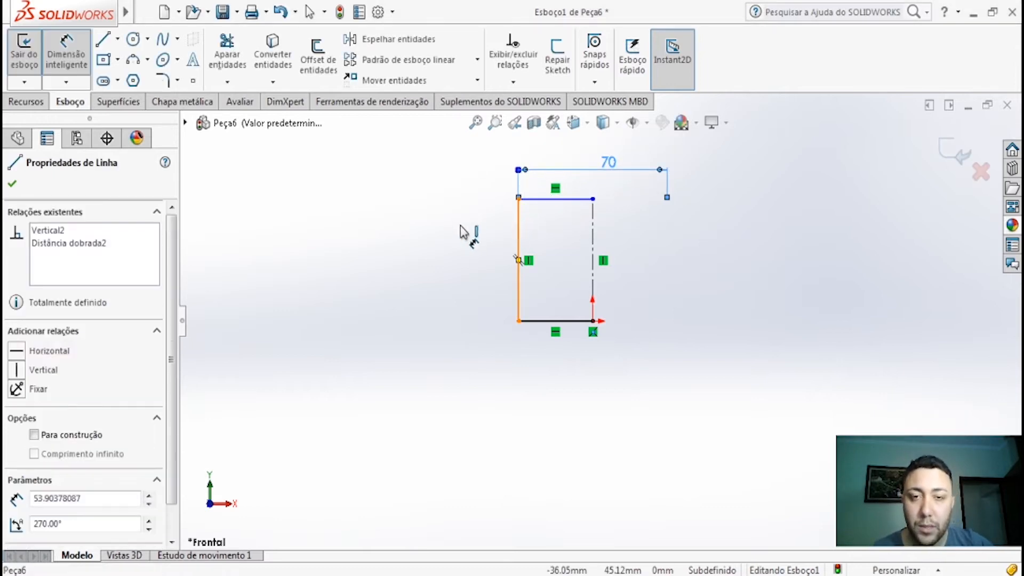
pyautogui.press('Escape')
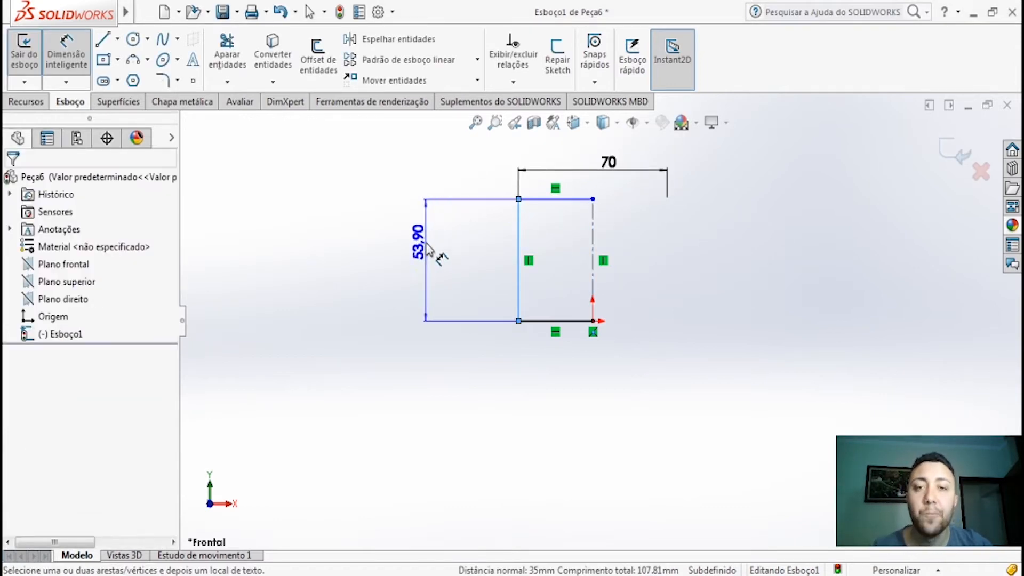
pyautogui.click(426, 249)
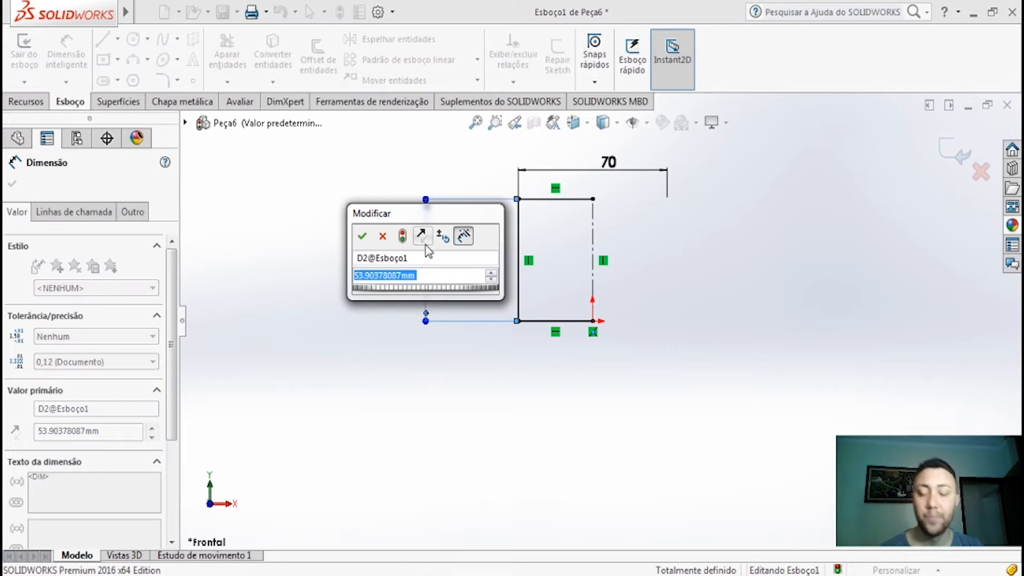
pyautogui.write('6')
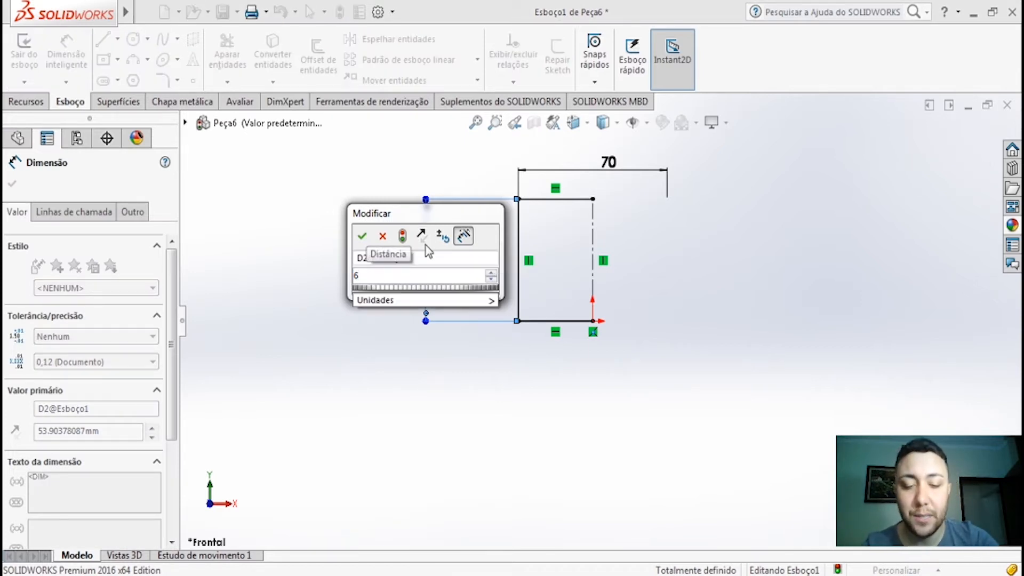
pyautogui.press('BackSpace')
pyautogui.write('50')
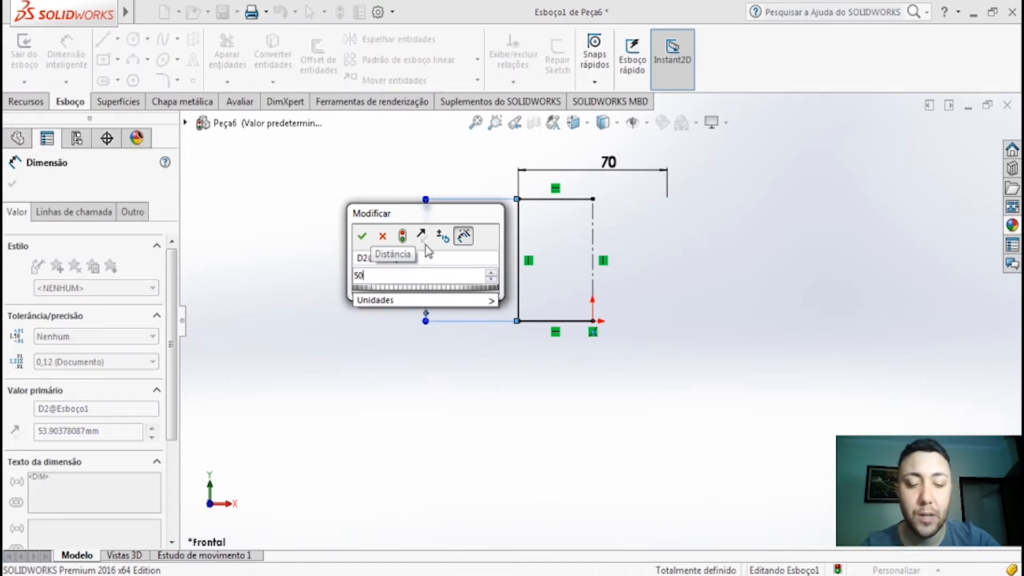
pyautogui.press('Return')
pyautogui.press('Escape')
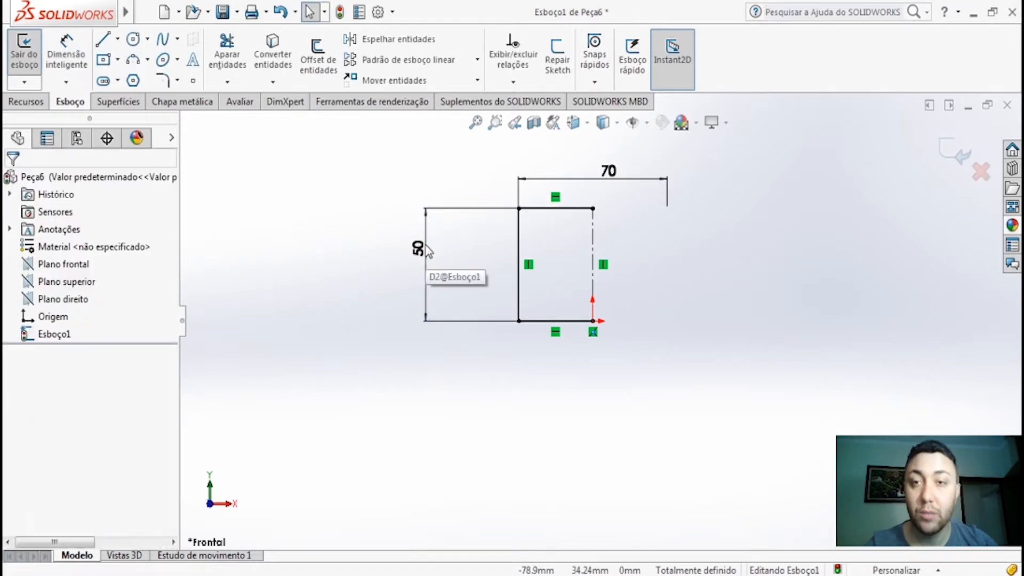
# - Round the profile's lower outer corner with a 5 mm sketch fillet
pyautogui.click(163, 80)
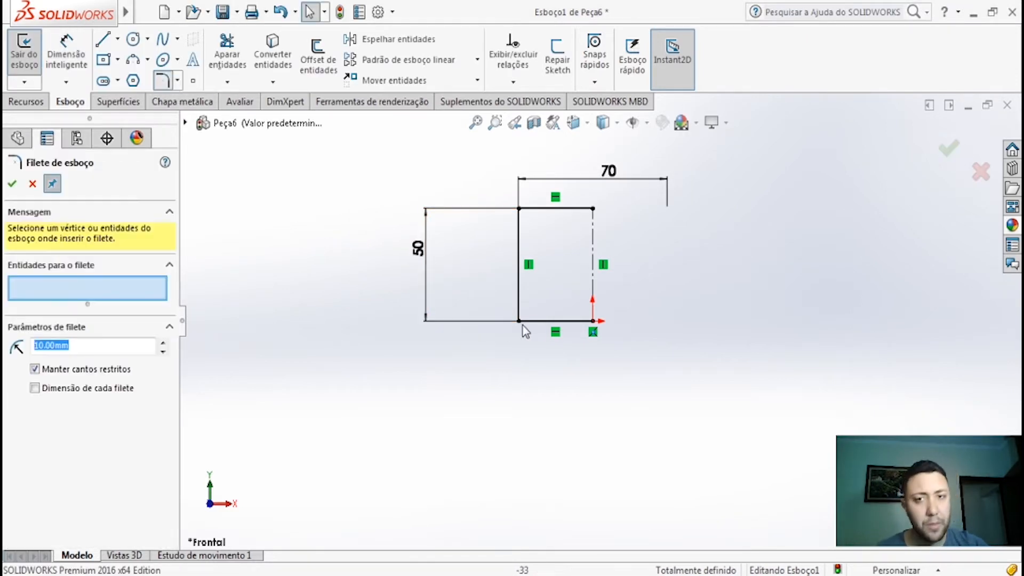
pyautogui.click(517, 306)
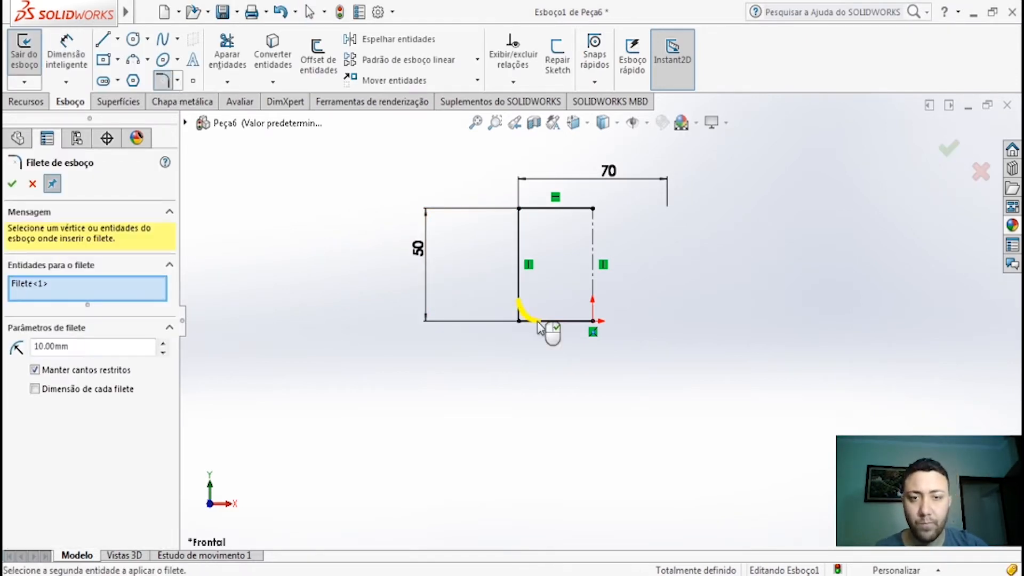
pyautogui.moveTo(98, 351); pyautogui.dragTo(17, 366)
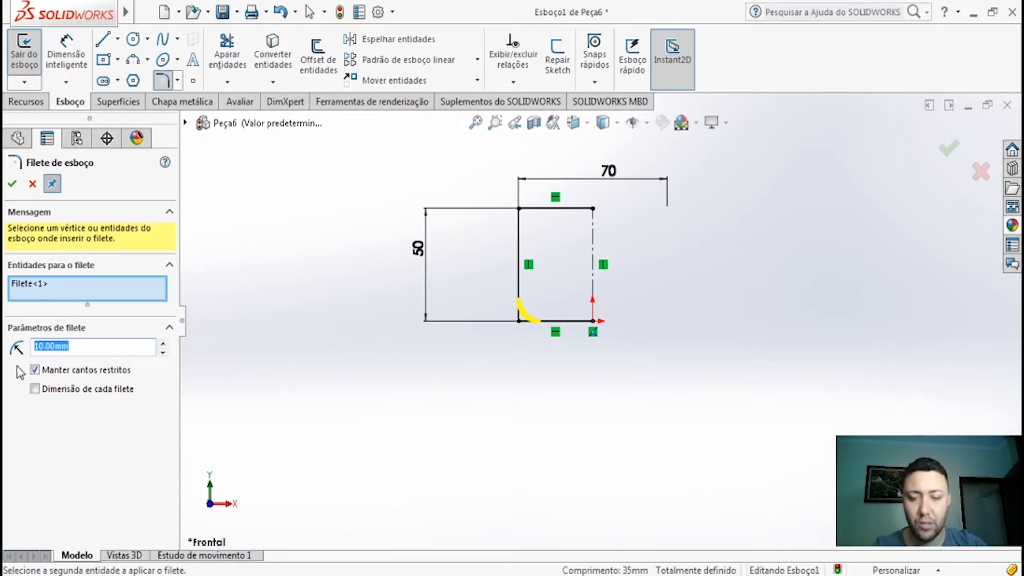
pyautogui.write('5')
pyautogui.press('Return')
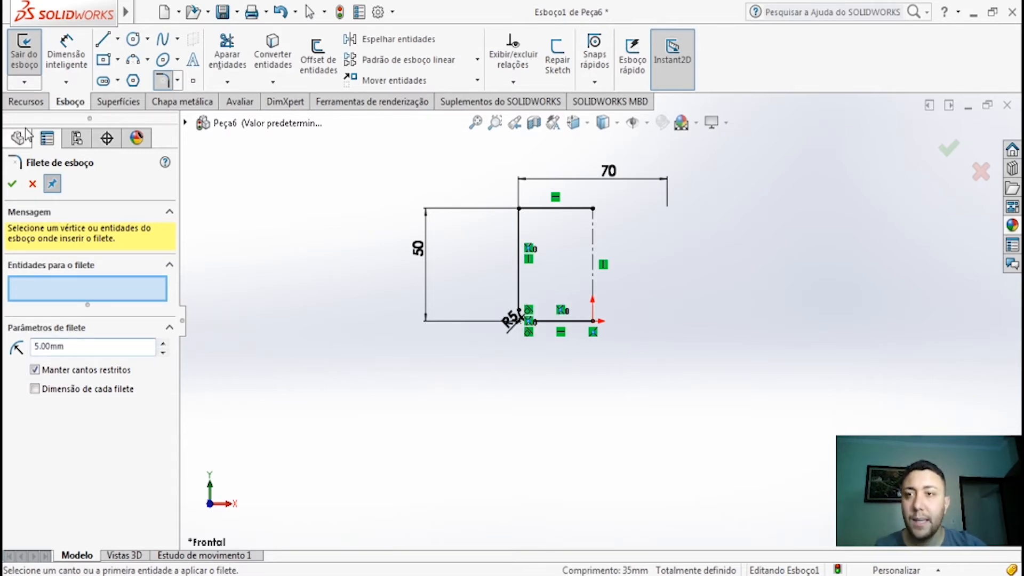
pyautogui.click(22, 136)
# - Revolve the profile 360° around the vertical centerline into a solid boss
pyautogui.click(27, 101)
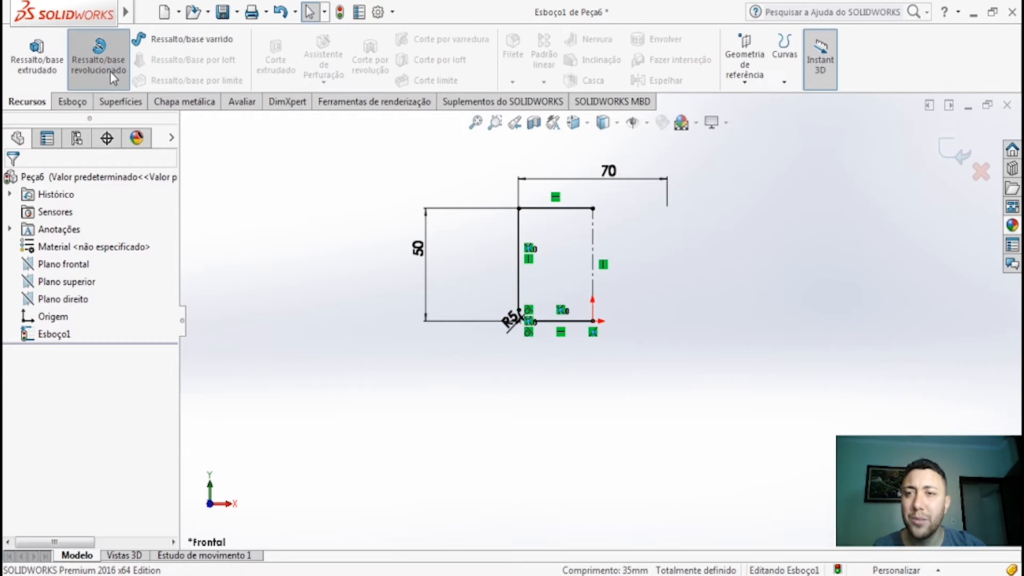
pyautogui.click(113, 77)
pyautogui.click(555, 309)
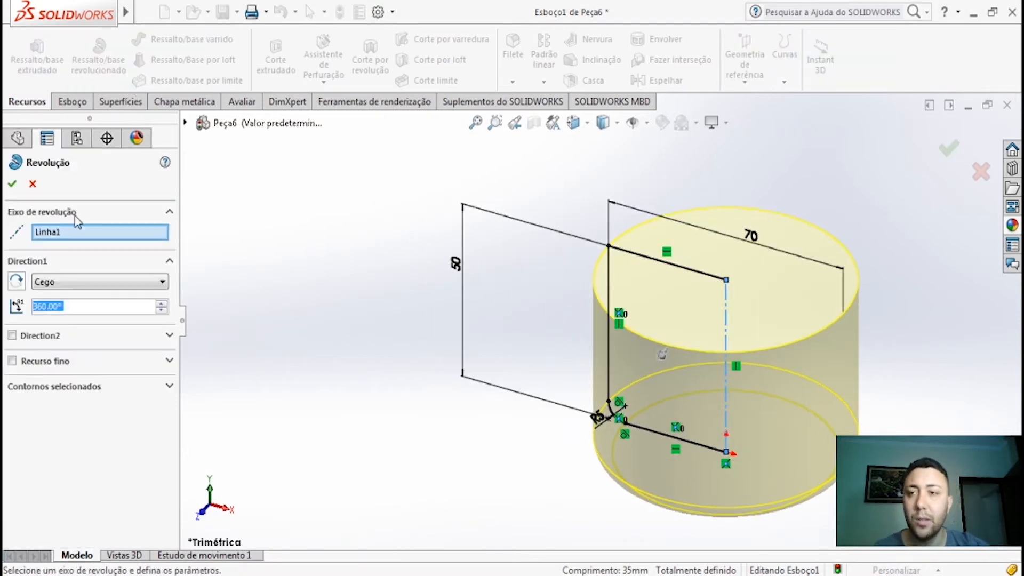
pyautogui.click(11, 183)
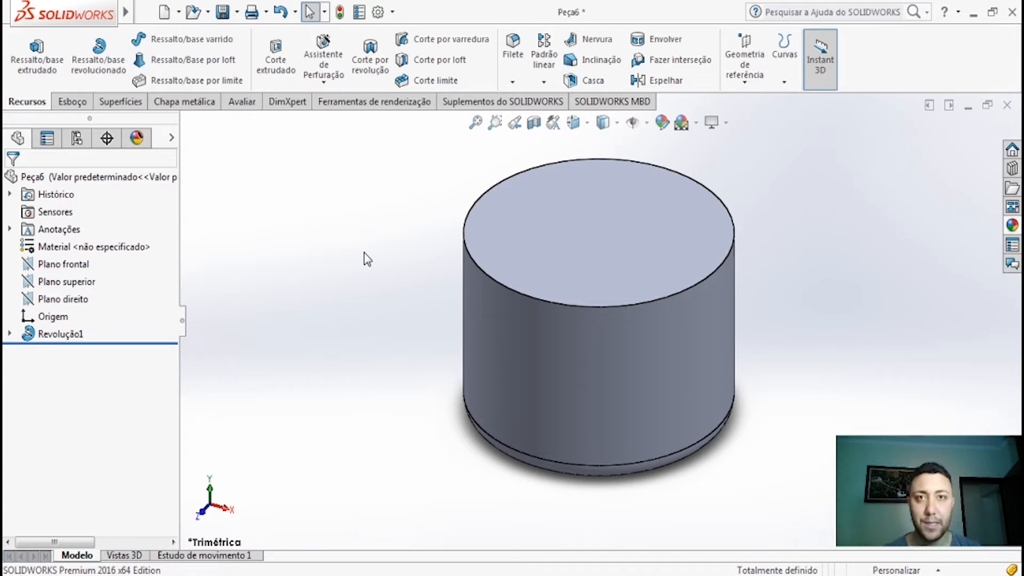
# - Evaluate the part's mass properties and check the conversion of 225 ml to cubic metres in the Google unit converter
pyautogui.click(242, 104)
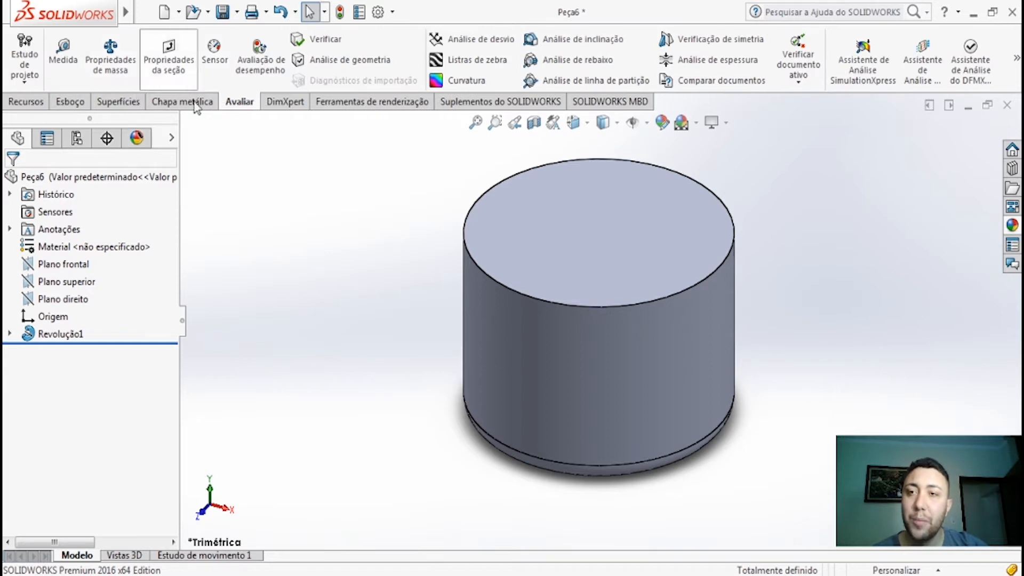
pyautogui.click(114, 66)
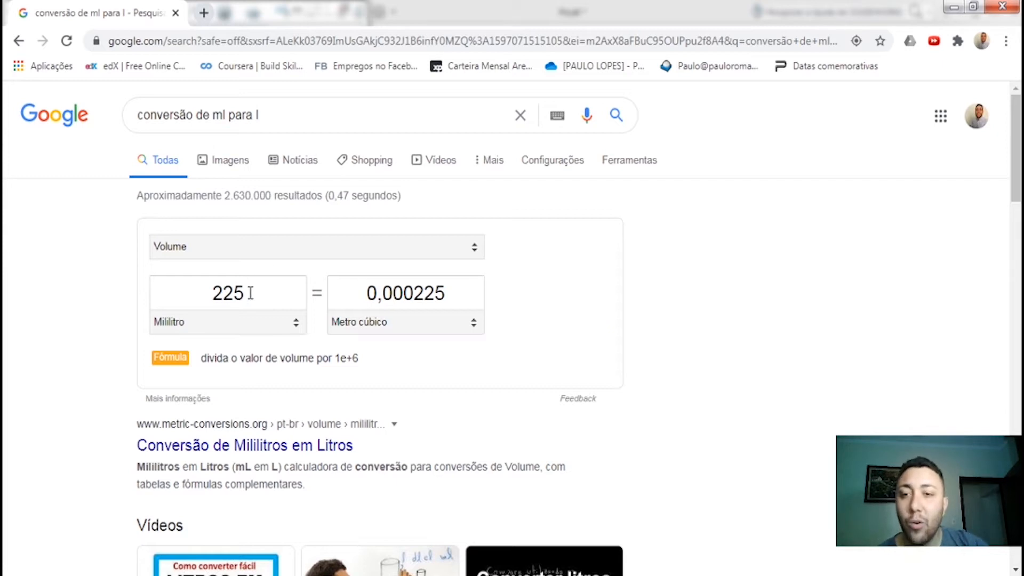
pyautogui.moveTo(249, 290); pyautogui.dragTo(207, 295)
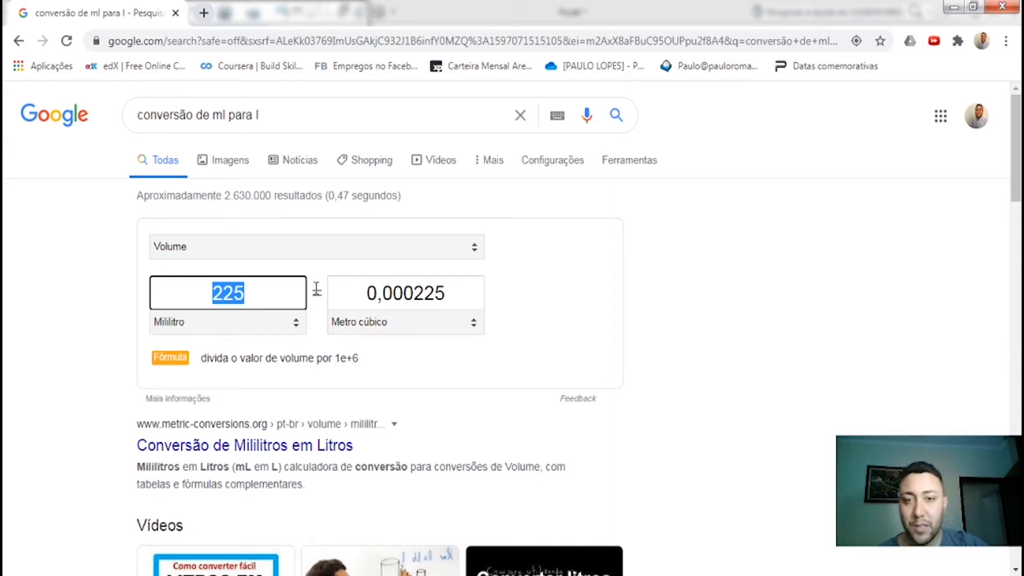
pyautogui.moveTo(367, 295); pyautogui.dragTo(448, 294)
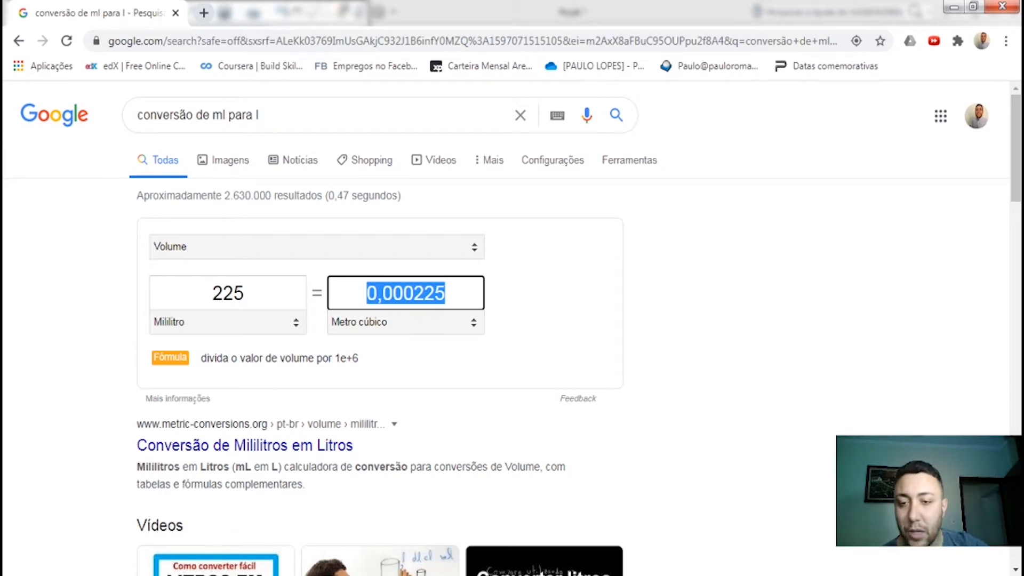
# - Switch back to SOLIDWORKS and use custom units for the mass properties, with metros^3 as the volume unit
pyautogui.hotkey('alt', 'Tab')
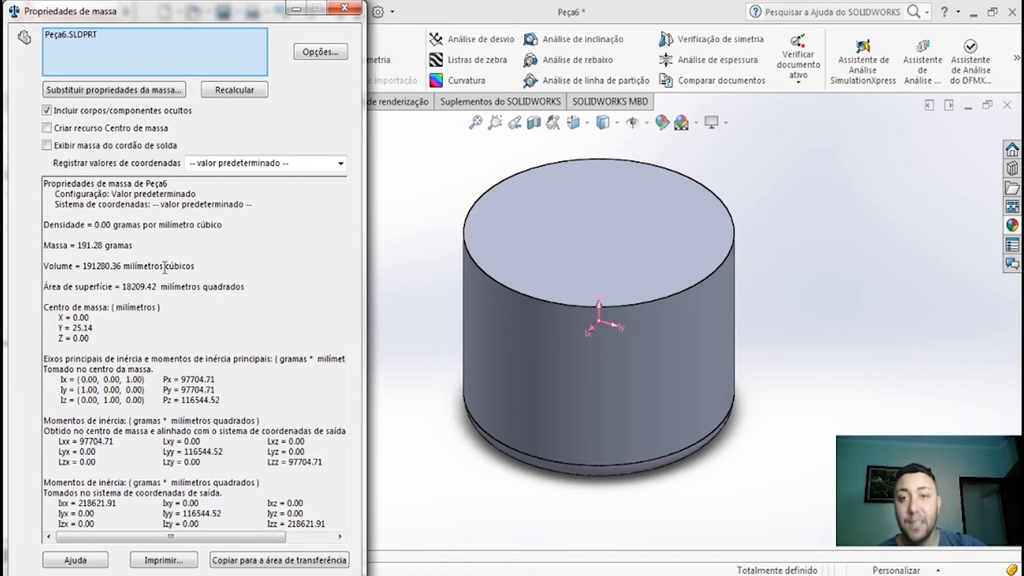
pyautogui.click(320, 51)
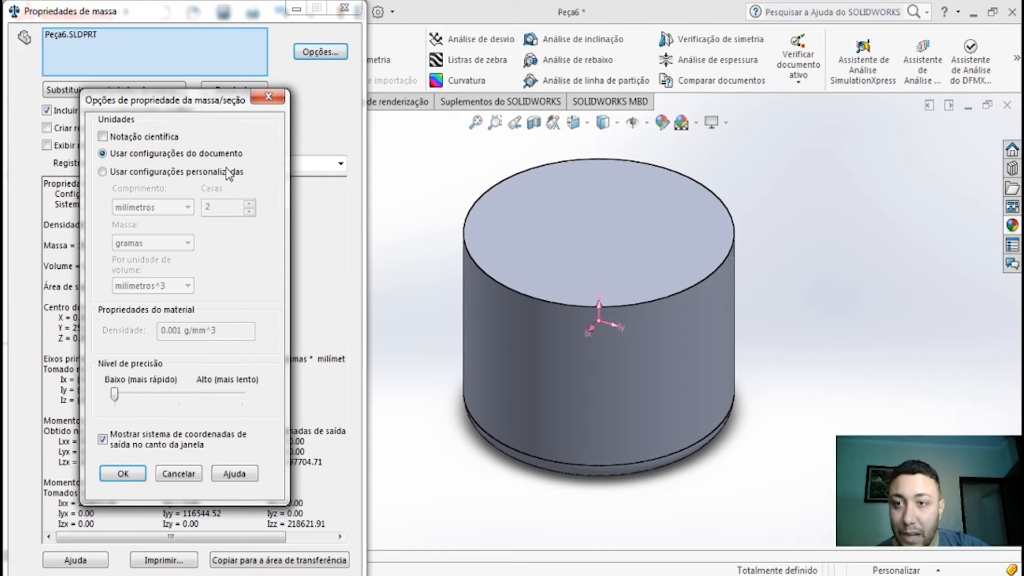
pyautogui.click(102, 171)
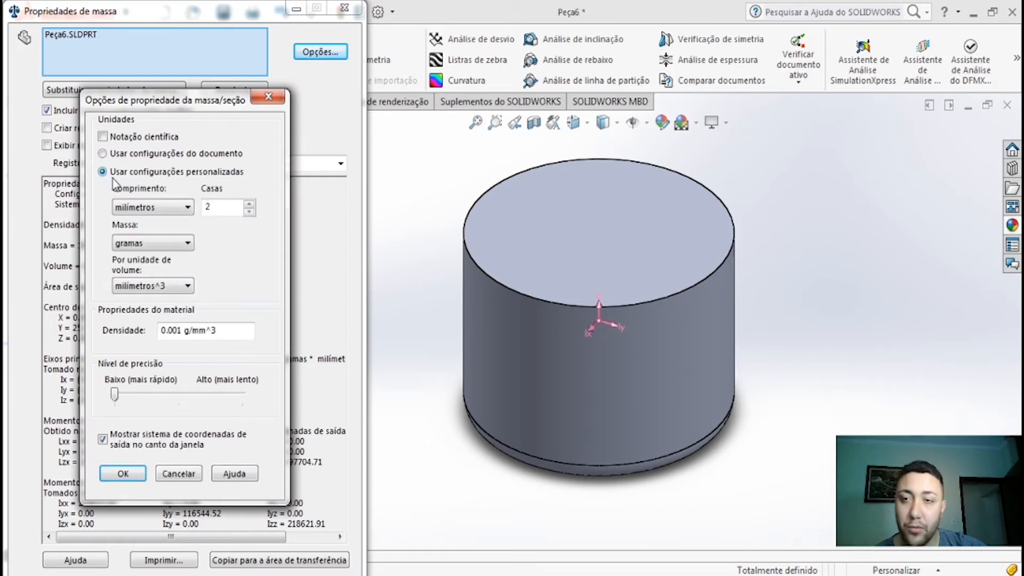
pyautogui.click(177, 288)
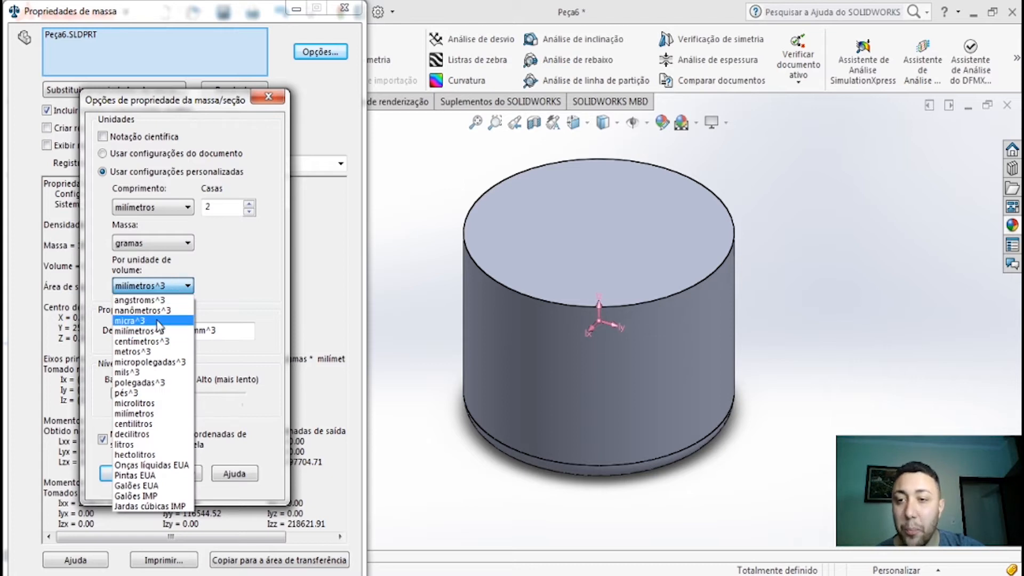
pyautogui.click(143, 353)
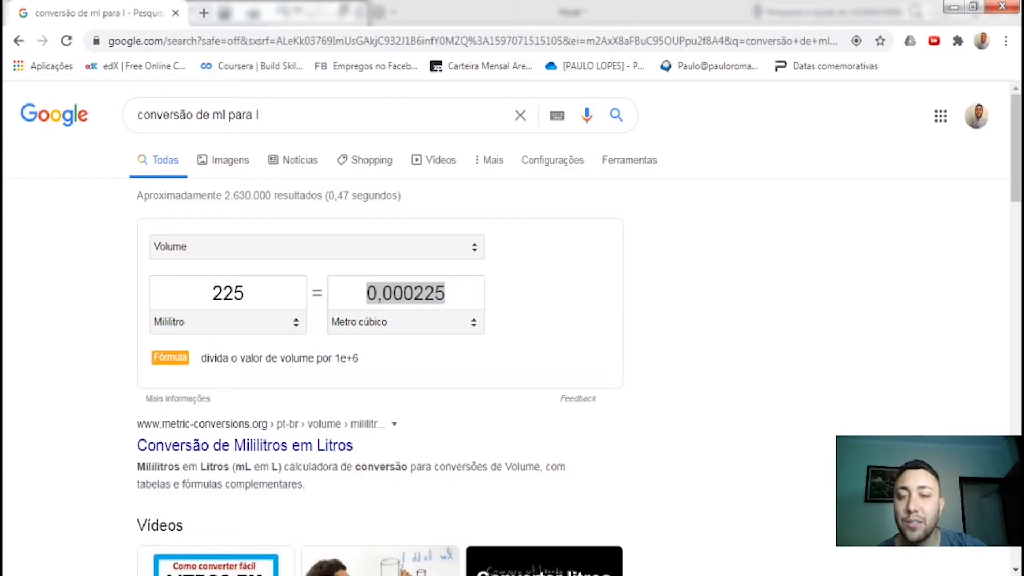
# - Check the converted 225 ml value in the browser, set the mass property decimal places to 7 and read the part's volume
pyautogui.doubleClick(406, 293)
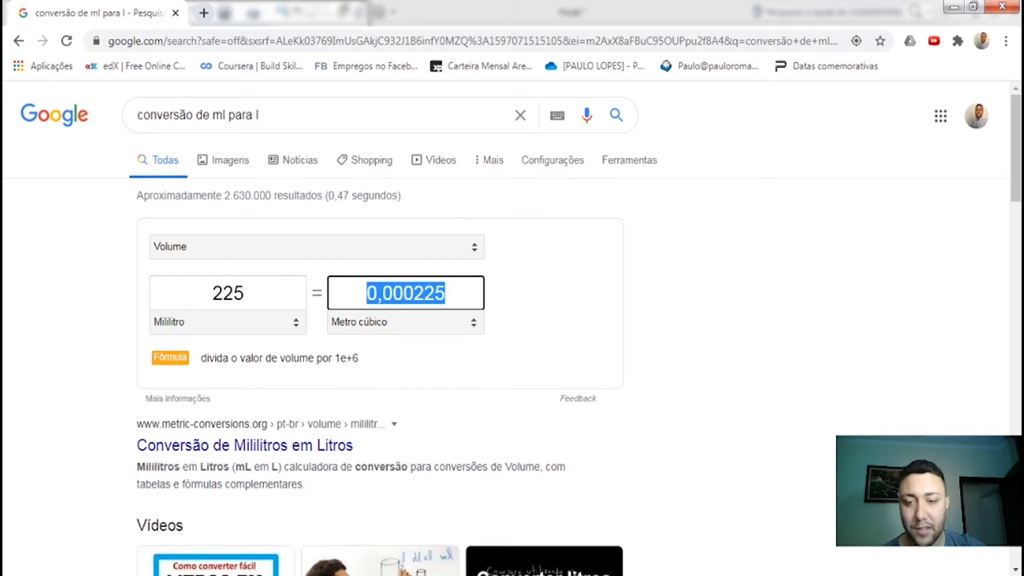
pyautogui.hotkey('alt', 'Tab')
pyautogui.click(249, 205)
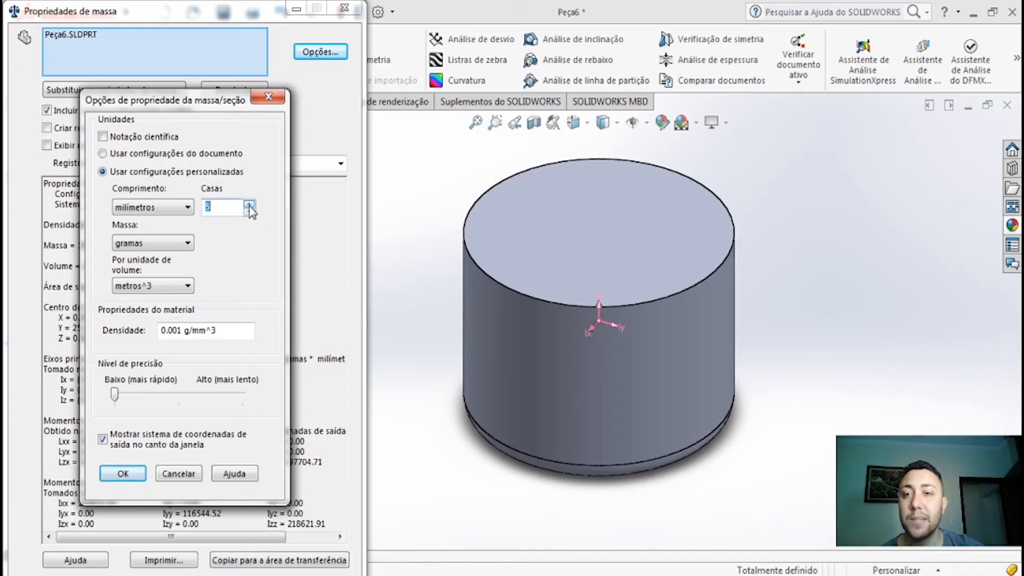
pyautogui.click(249, 204)
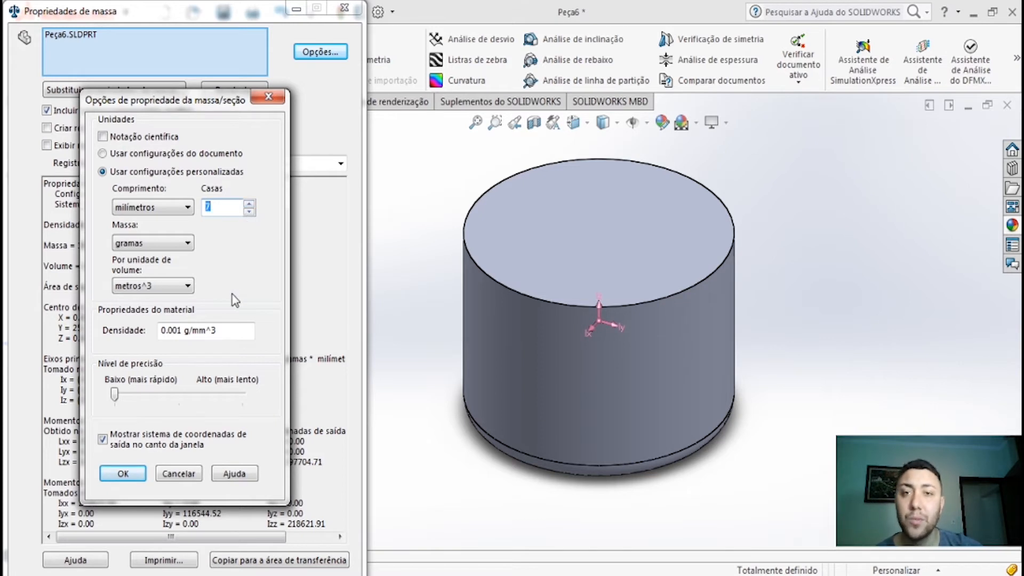
pyautogui.click(122, 473)
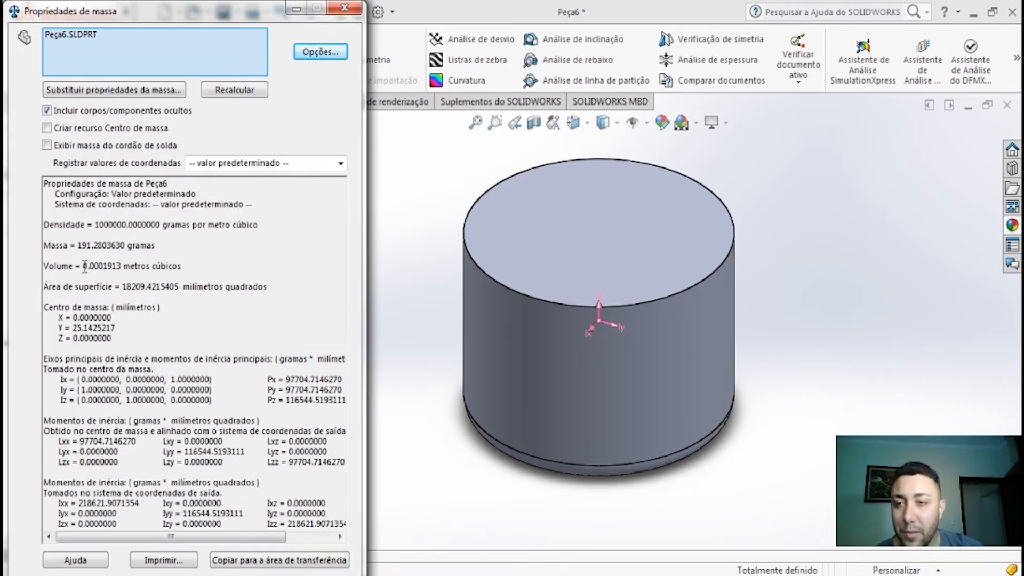
pyautogui.moveTo(84, 266); pyautogui.dragTo(124, 271)
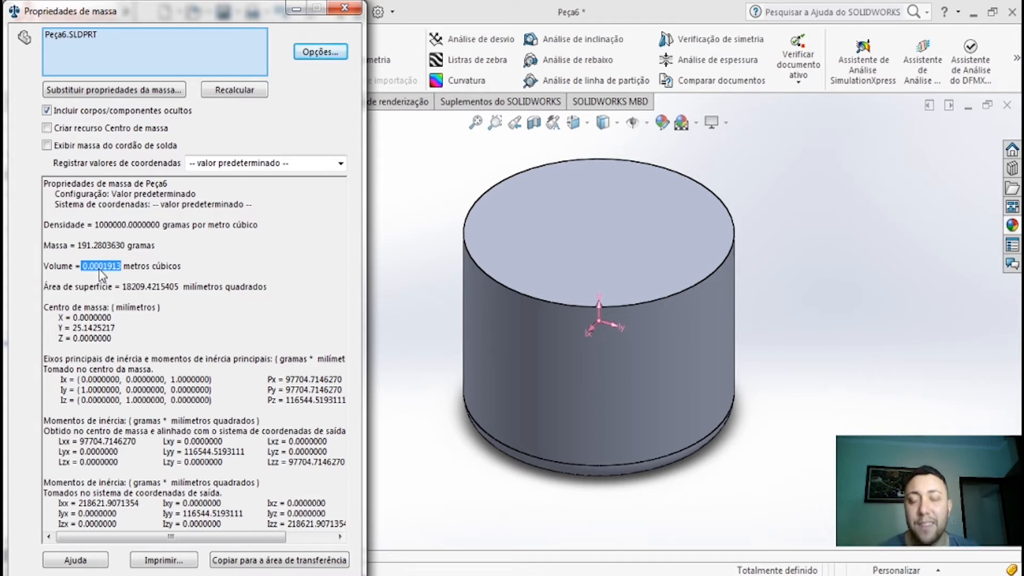
pyautogui.click(345, 8)
# - Edit the revolve's sketch and set the profile's height to 80 mm
pyautogui.click(592, 386)
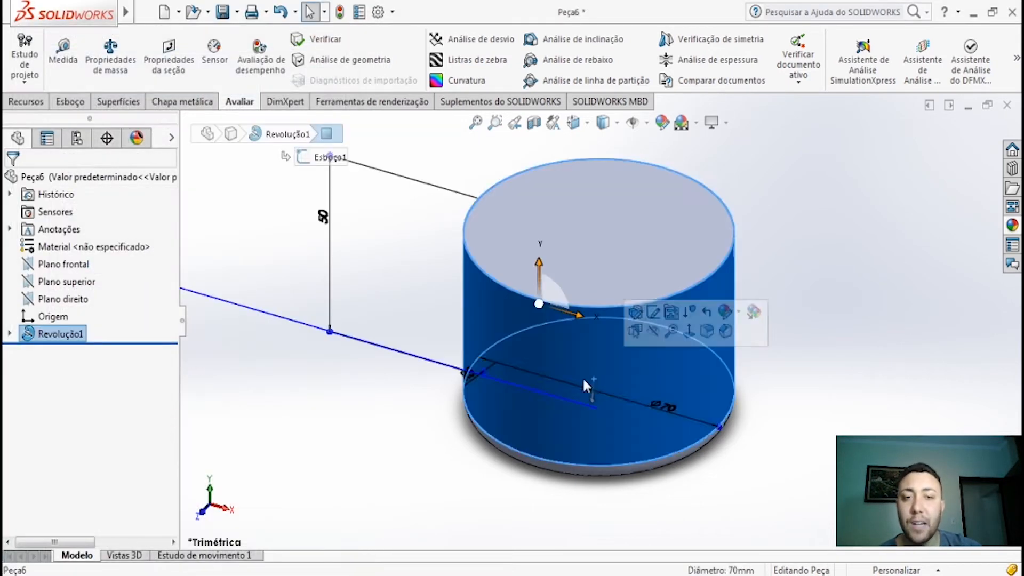
pyautogui.rightClick(38, 336)
pyautogui.click(69, 236)
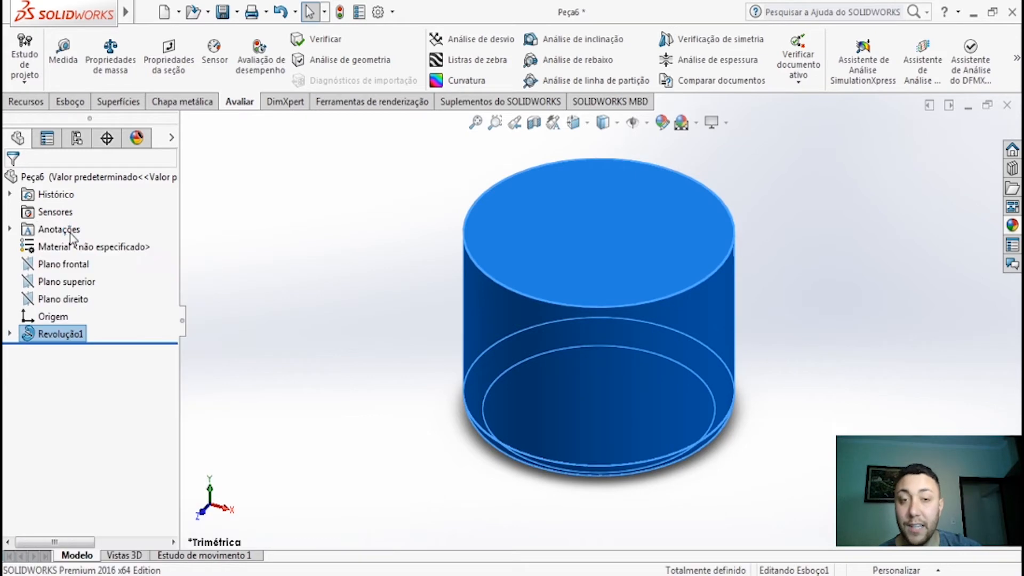
pyautogui.doubleClick(323, 217)
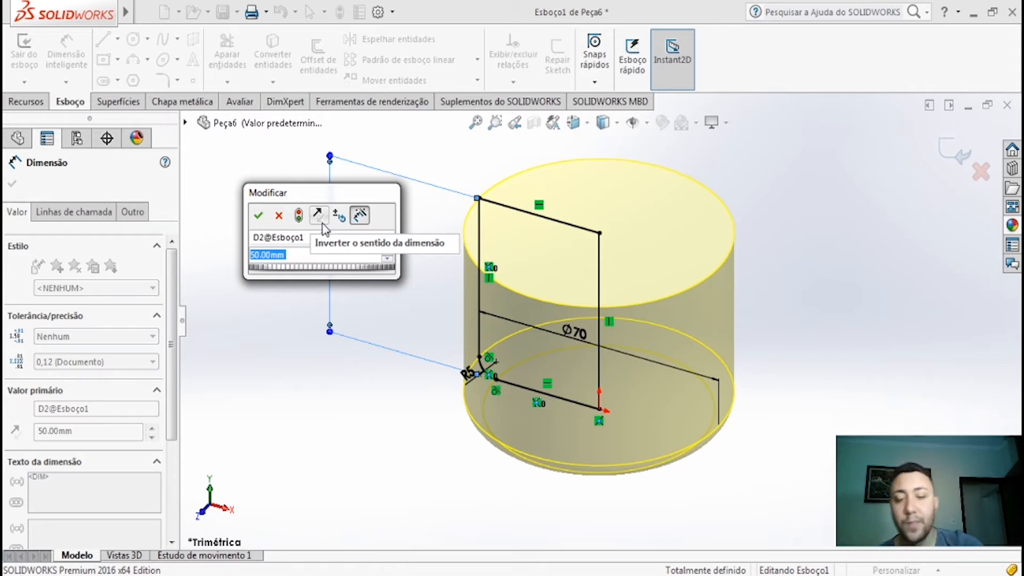
pyautogui.write('80')
pyautogui.press('Return')
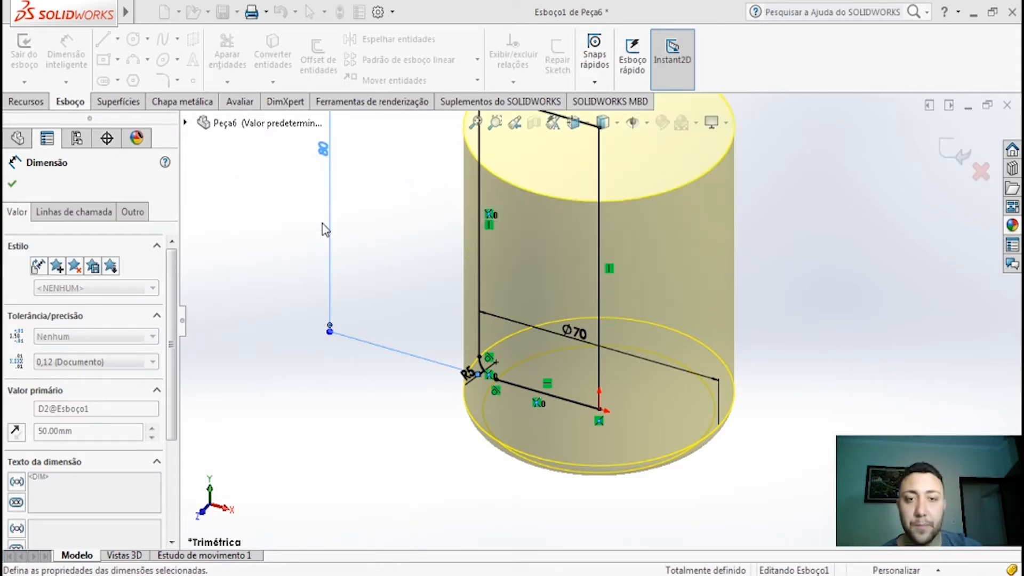
# - Set the profile's diameter dimension to 75 mm and exit the sketch to rebuild the revolve
pyautogui.doubleClick(571, 331)
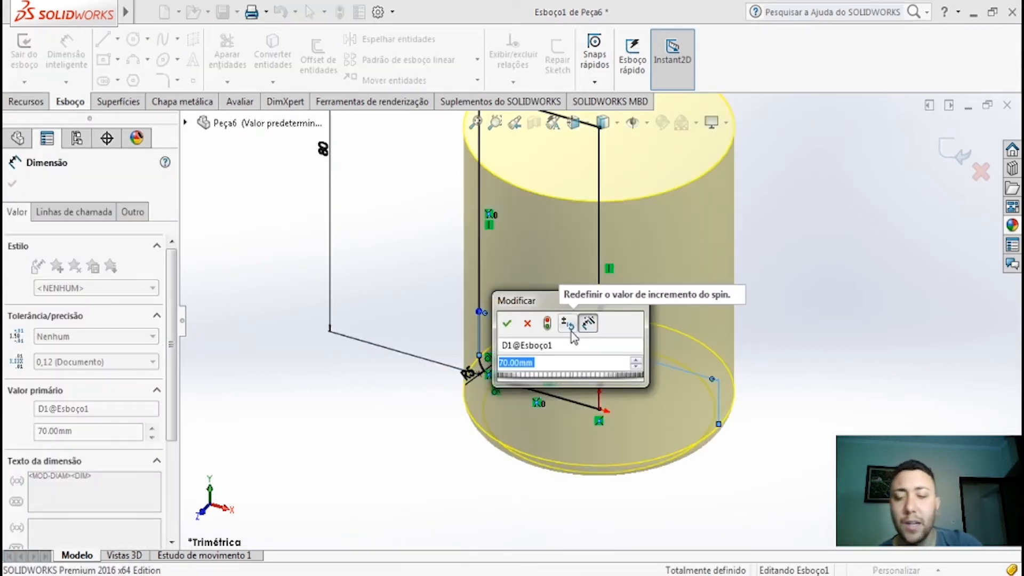
pyautogui.write('70')
pyautogui.press('Return')
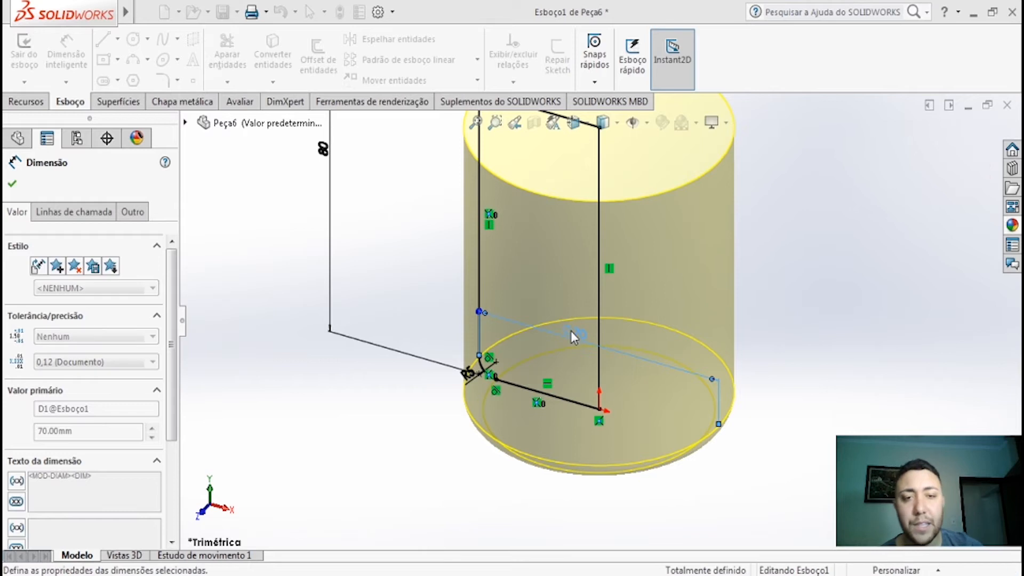
pyautogui.click(951, 153)
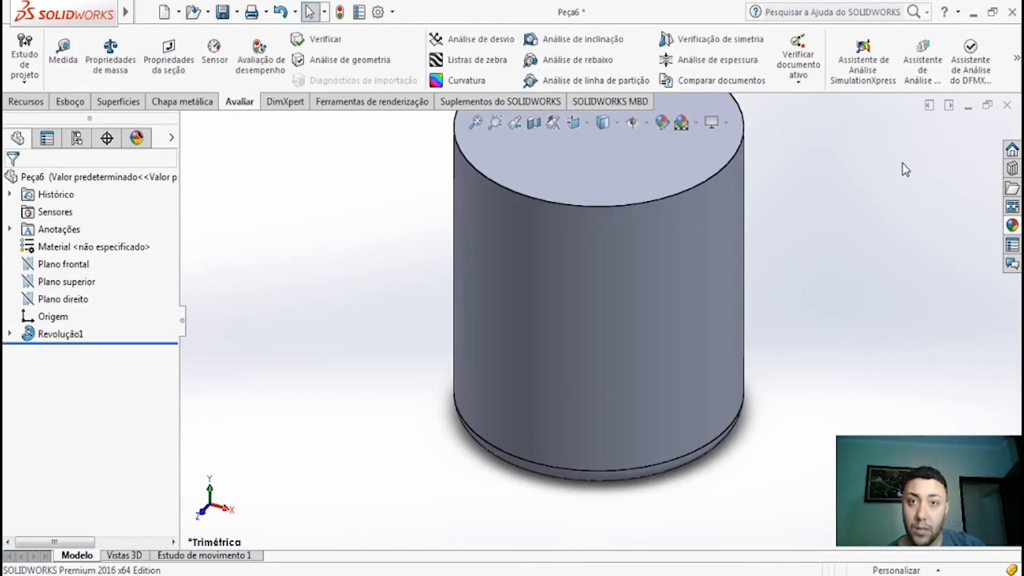
pyautogui.press('f')
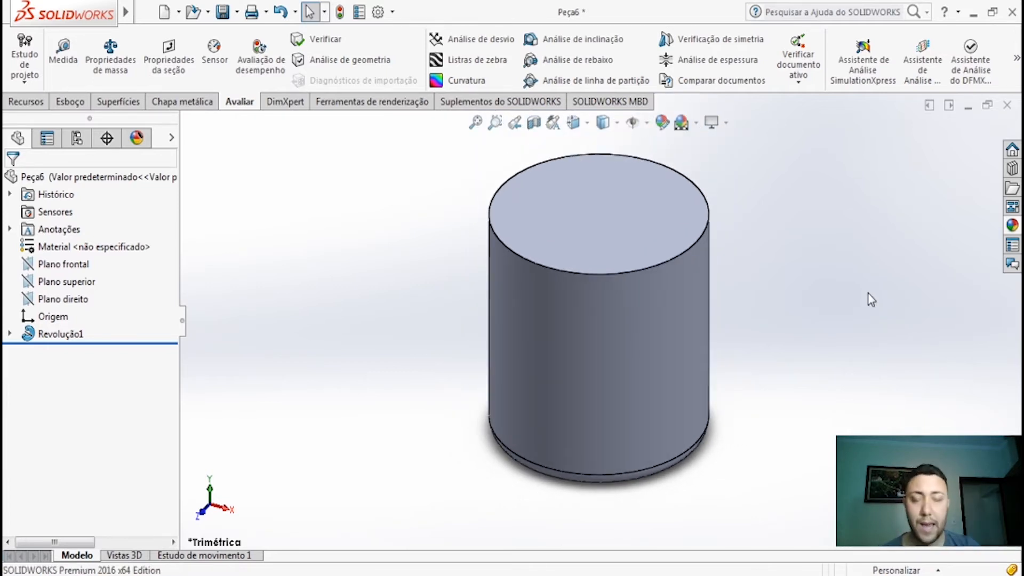
# - Evaluate the resized part's volume in the mass properties and review the dimensions in the revolve's sketch
pyautogui.click(113, 63)
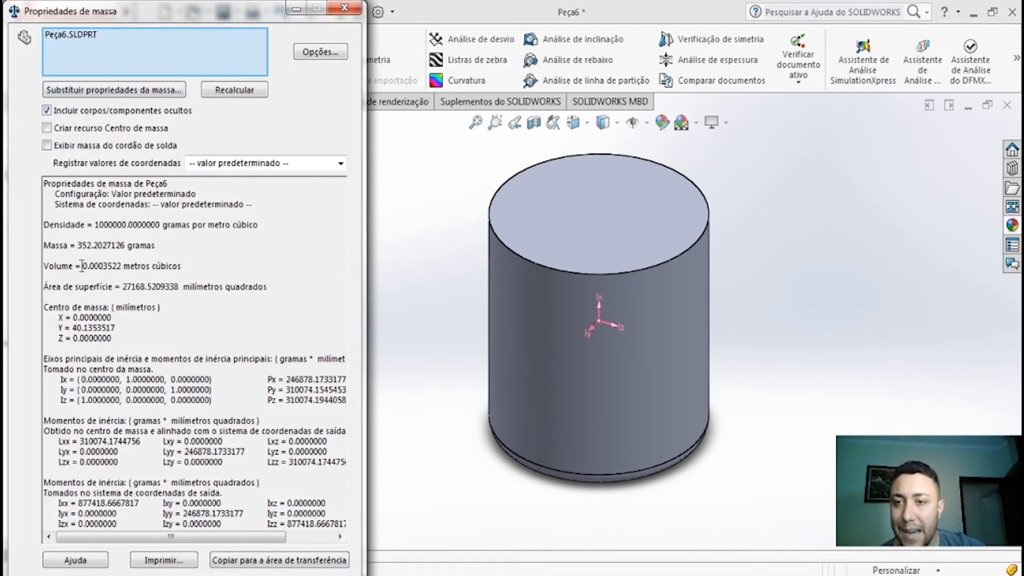
pyautogui.moveTo(83, 266); pyautogui.dragTo(185, 267)
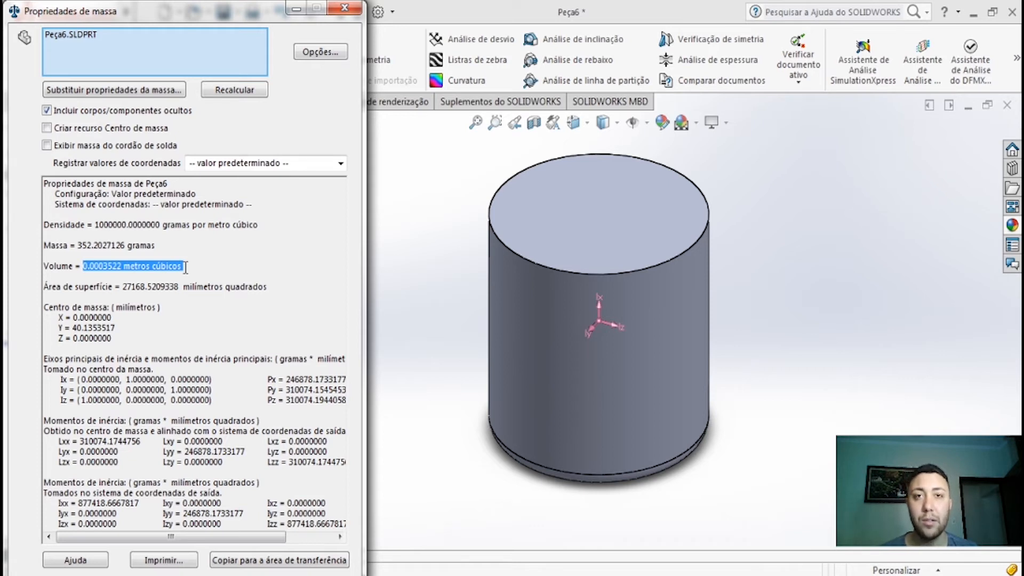
pyautogui.click(96, 266)
pyautogui.moveTo(89, 267); pyautogui.dragTo(105, 265)
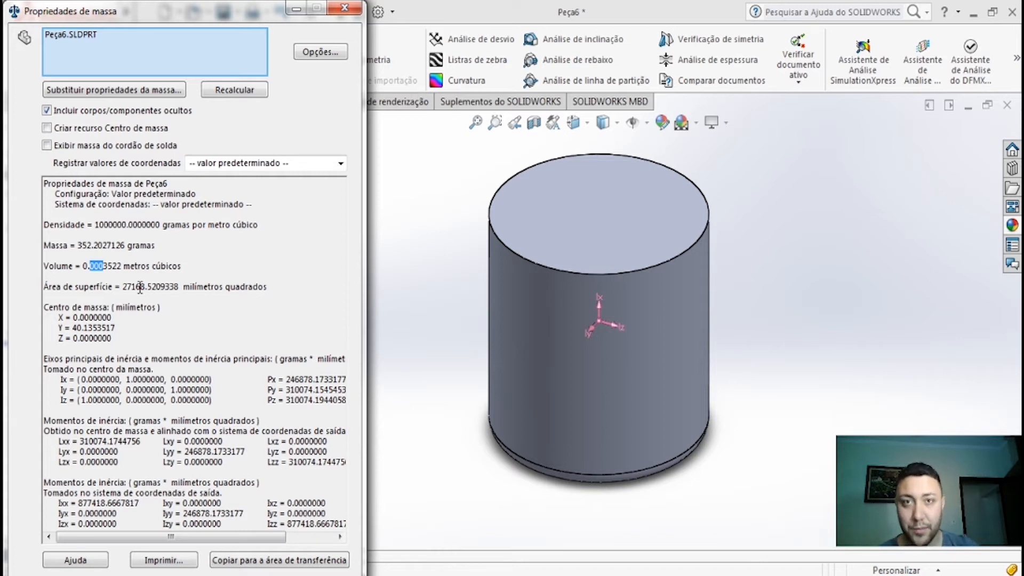
pyautogui.click(345, 7)
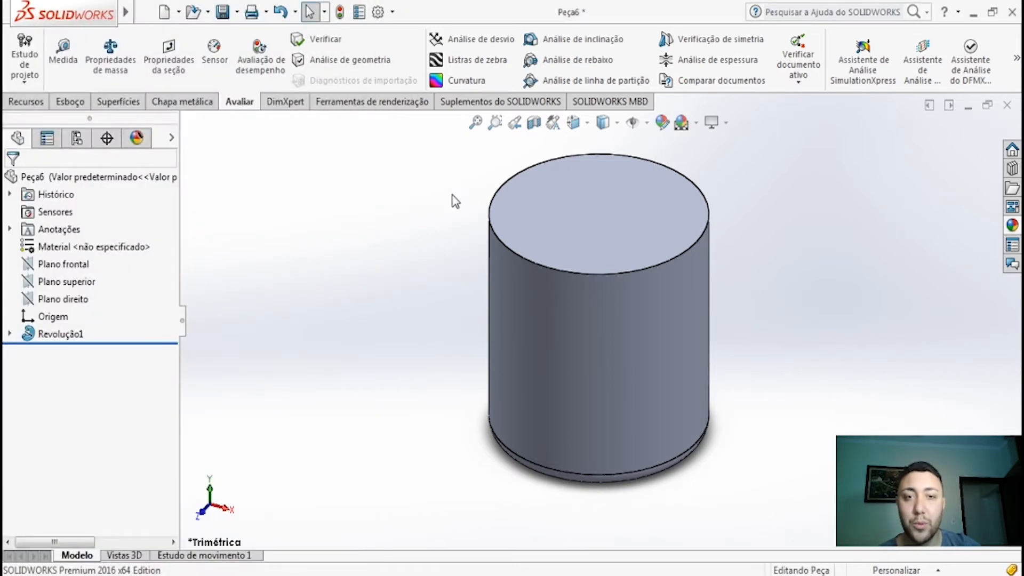
pyautogui.click(75, 335)
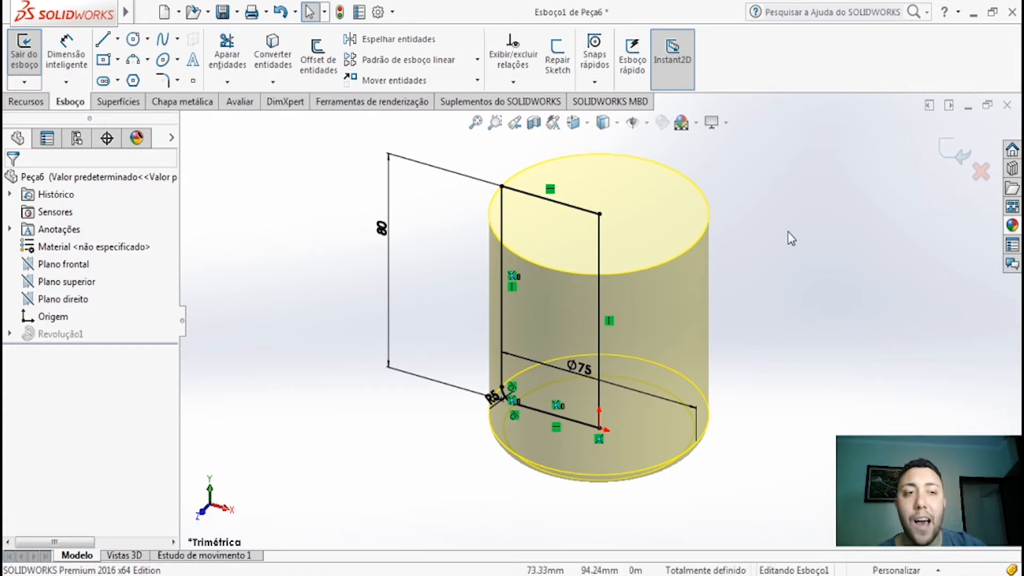
pyautogui.click(953, 160)
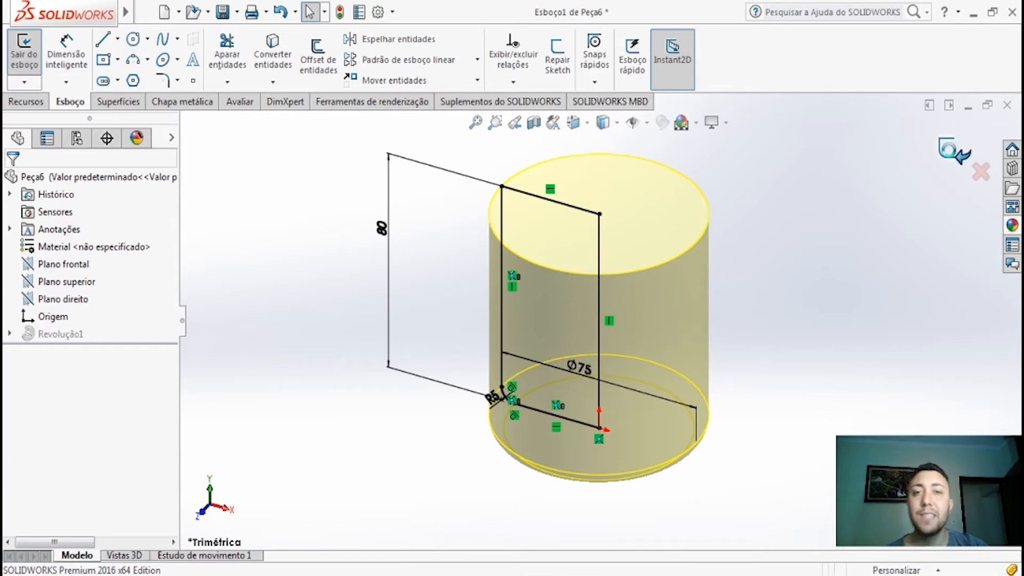
# - Create a new part and open a sketch on the front plane
pyautogui.click(164, 12)
pyautogui.click(560, 446)
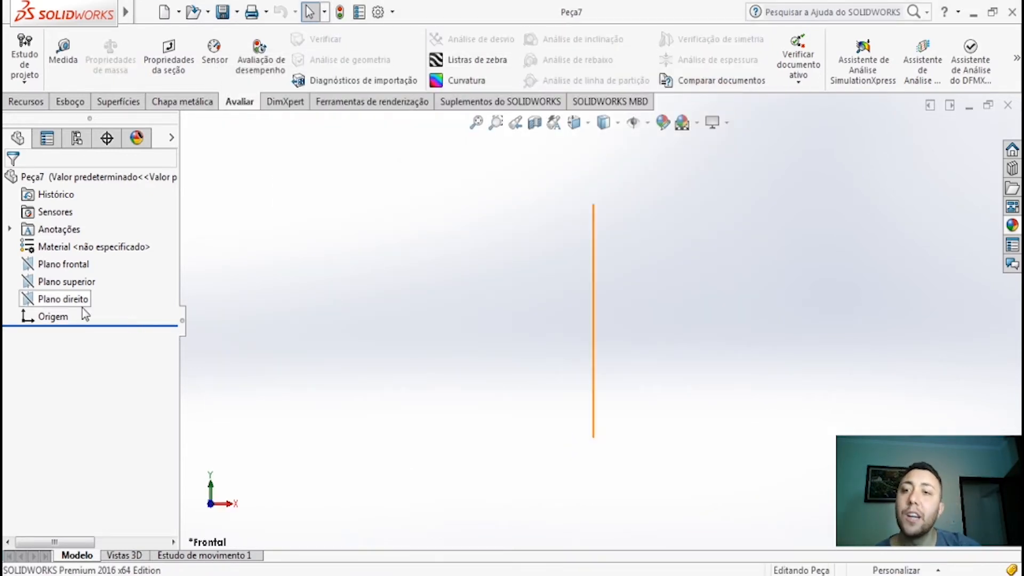
pyautogui.click(73, 269)
pyautogui.click(85, 248)
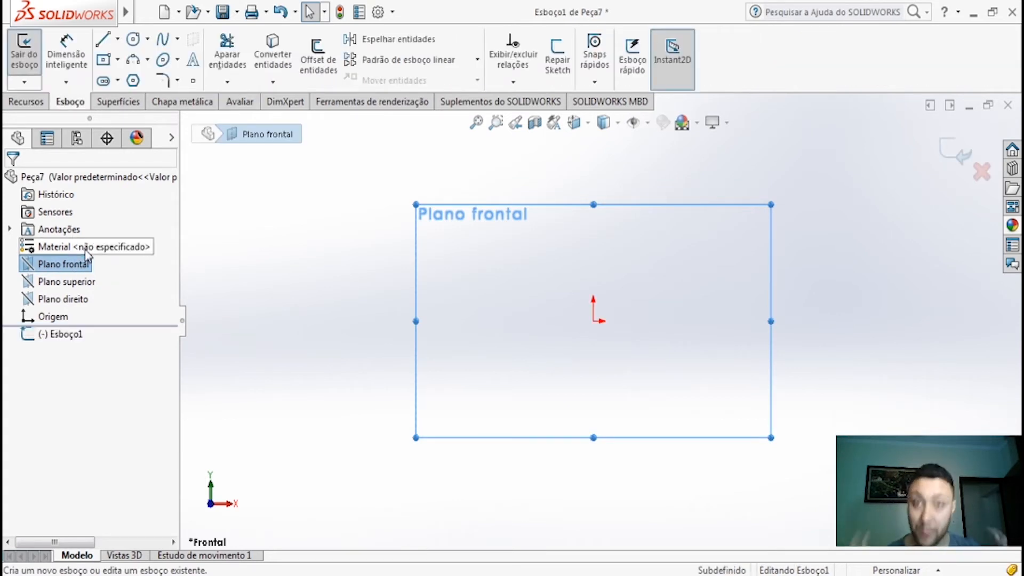
# - Draw a vertical centerline about 63 mm long upward from the origin
pyautogui.click(117, 39)
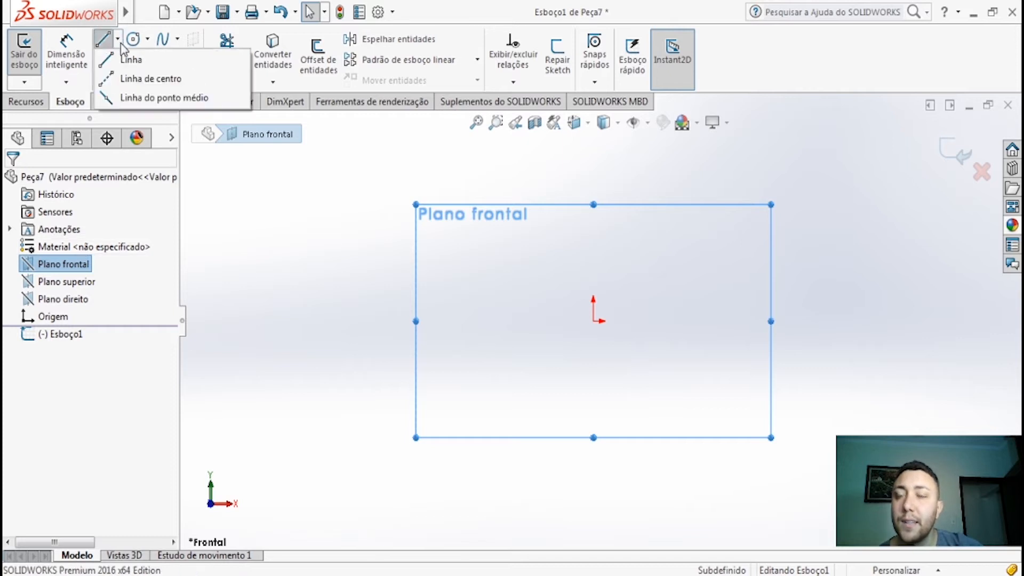
pyautogui.click(134, 137)
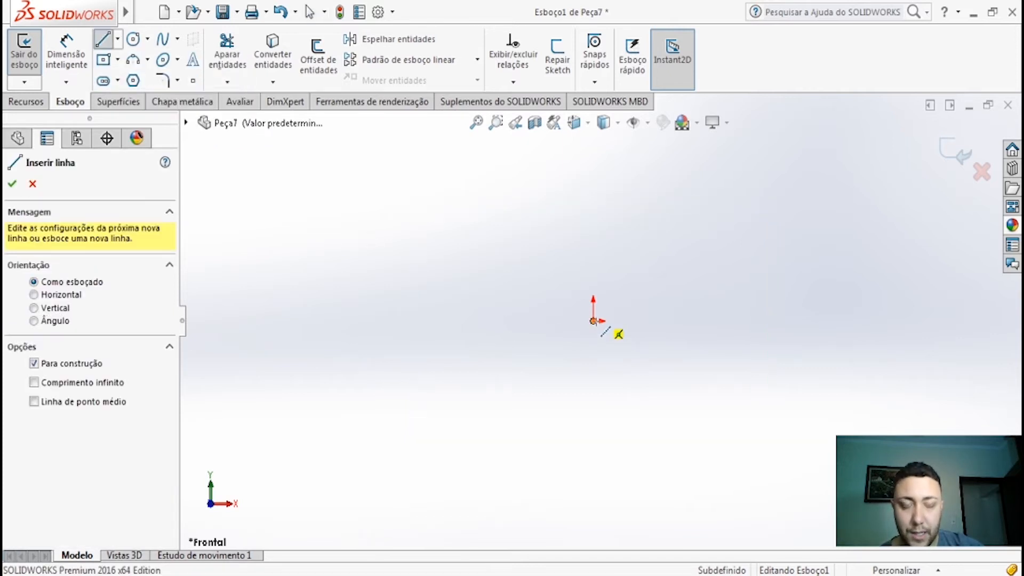
pyautogui.click(592, 321)
pyautogui.click(593, 186)
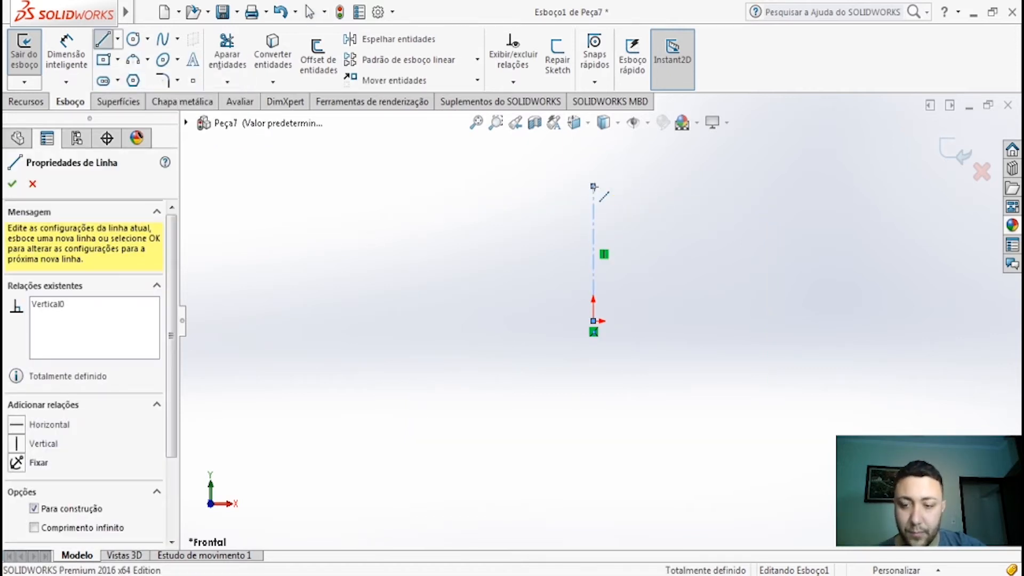
pyautogui.press('Escape')
# - Dimension the vertical centerline's length as 85 mm
pyautogui.click(66, 51)
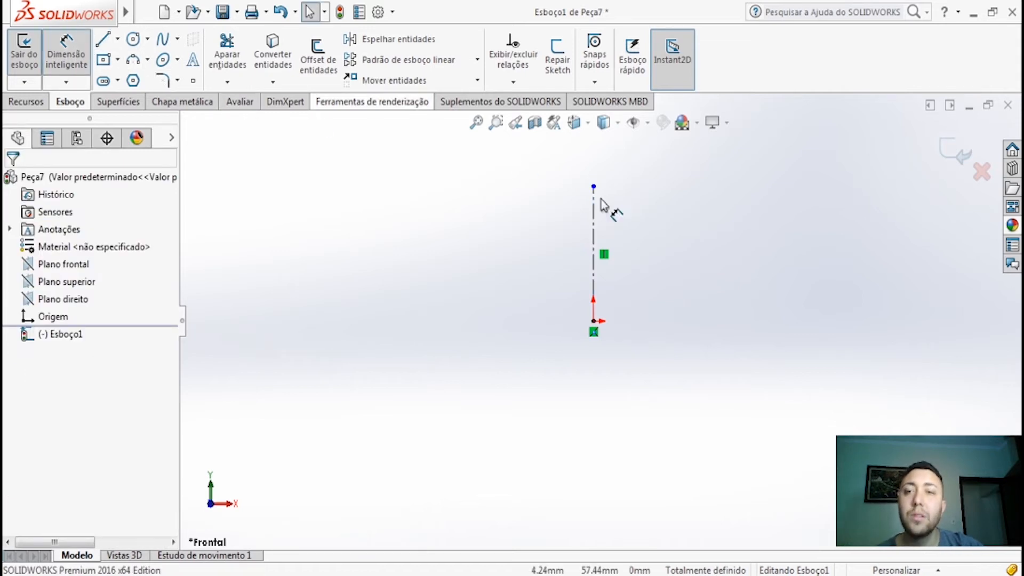
pyautogui.click(595, 216)
pyautogui.click(664, 230)
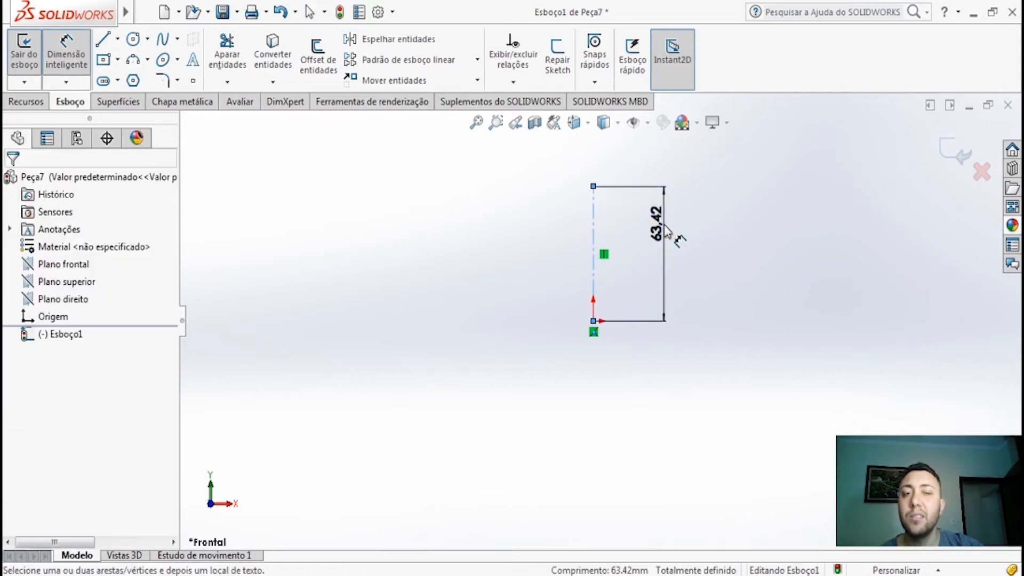
pyautogui.write('85')
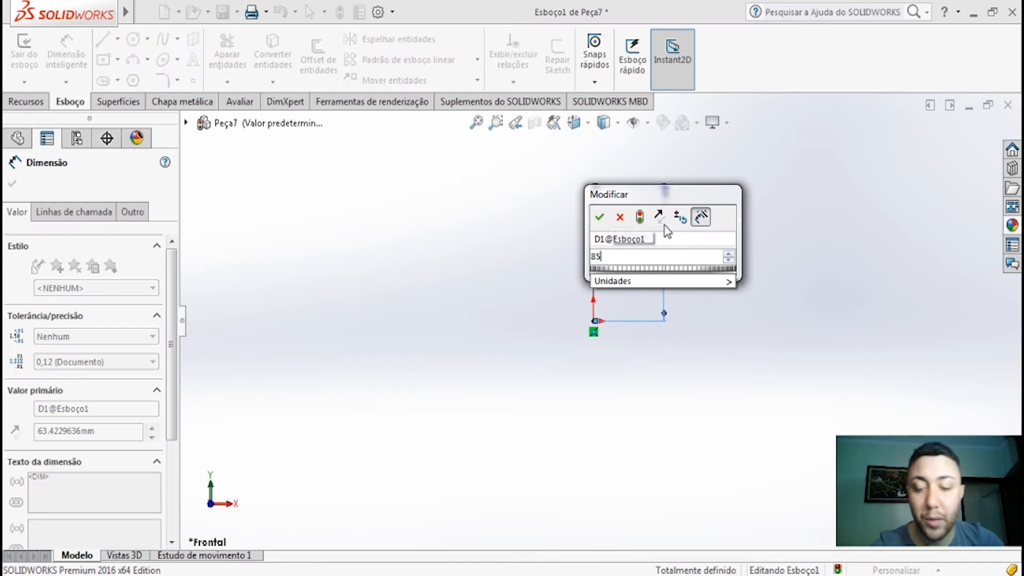
pyautogui.press('Return')
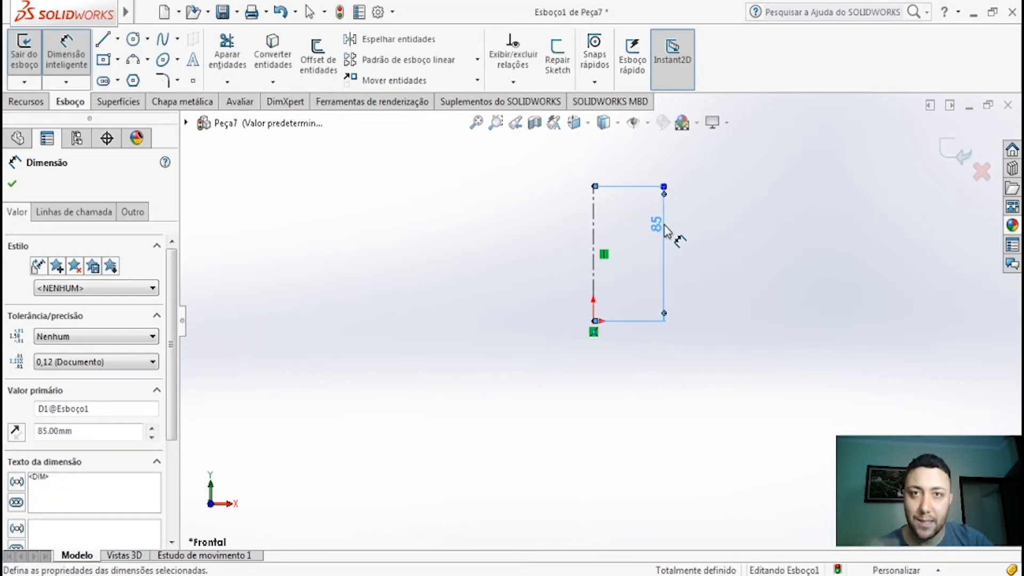
pyautogui.press('Escape')
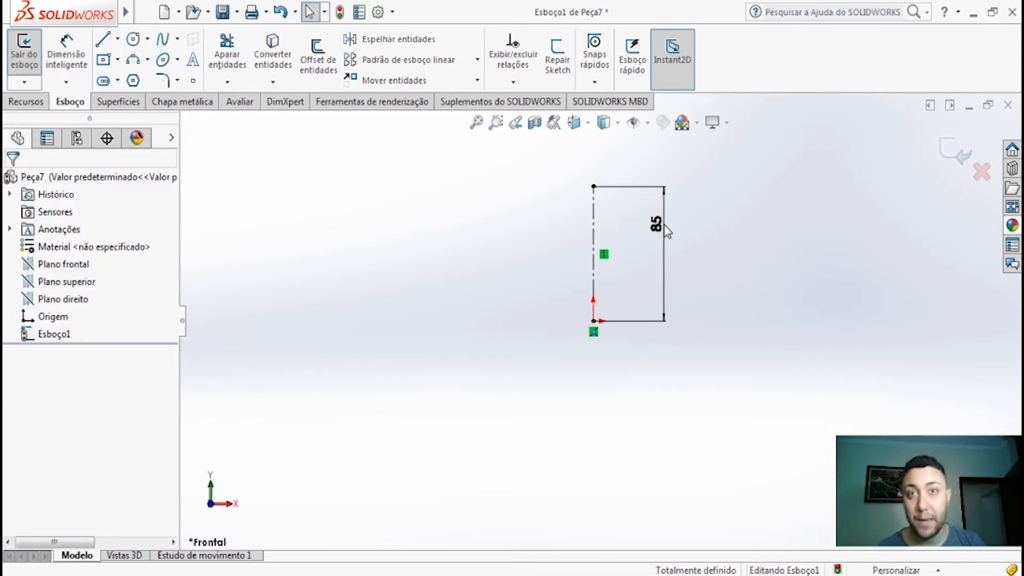
# - Draw three lines joining the centerline's endpoints into a rectangular half-profile about 54 mm wide on its left side
pyautogui.click(103, 39)
pyautogui.click(594, 186)
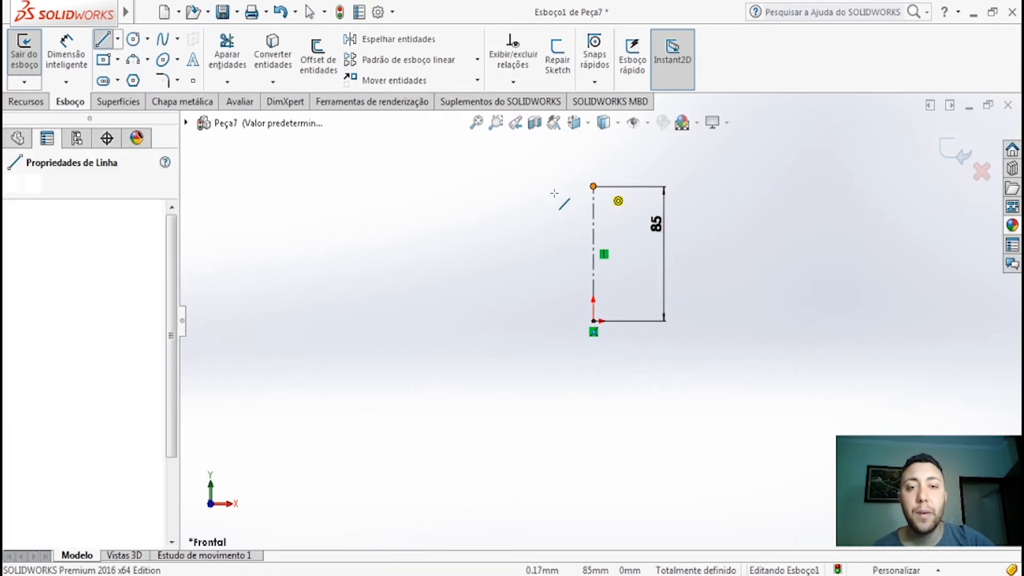
pyautogui.click(512, 186)
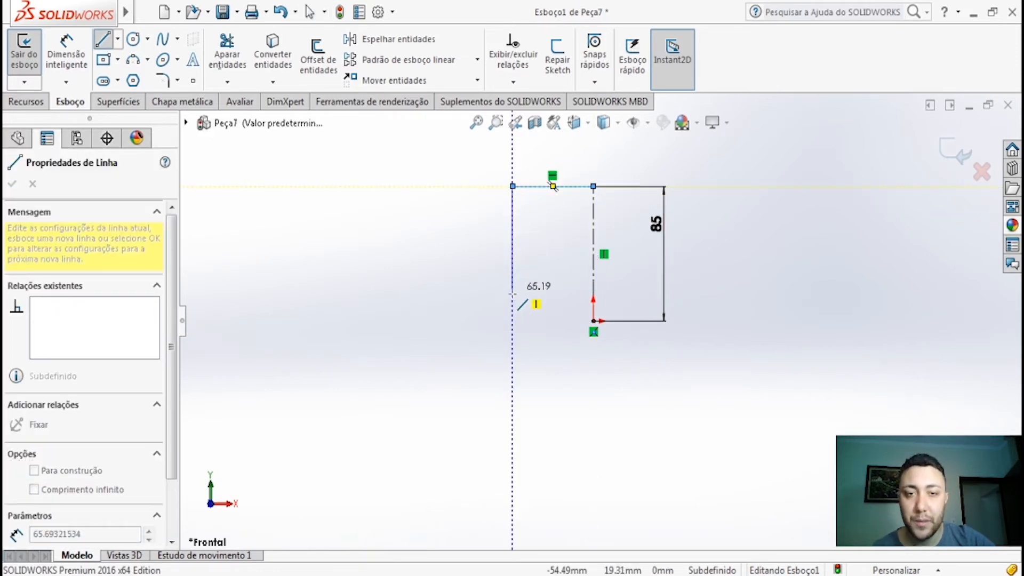
pyautogui.click(512, 319)
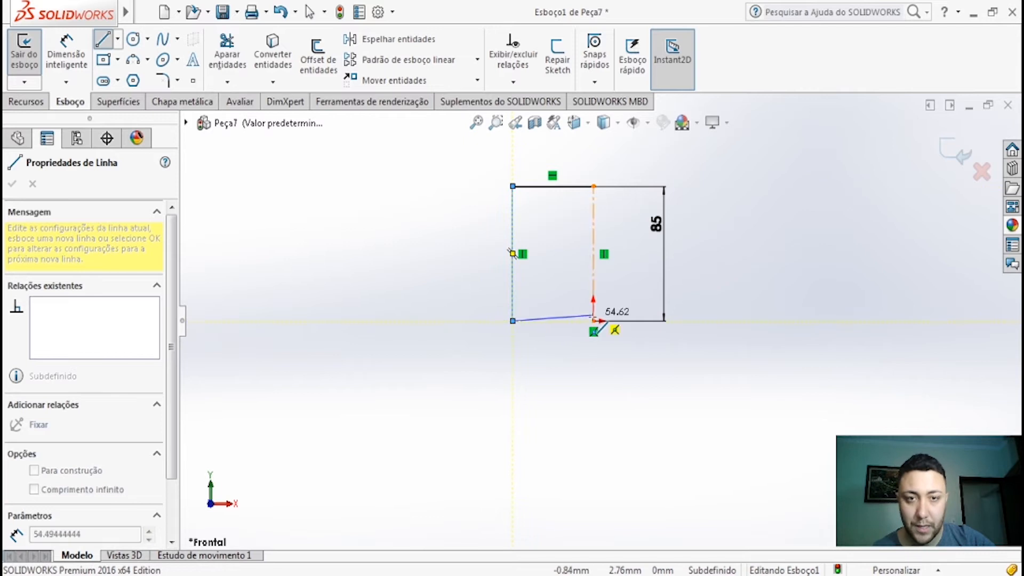
pyautogui.click(594, 320)
pyautogui.press('Escape')
pyautogui.press('Escape')
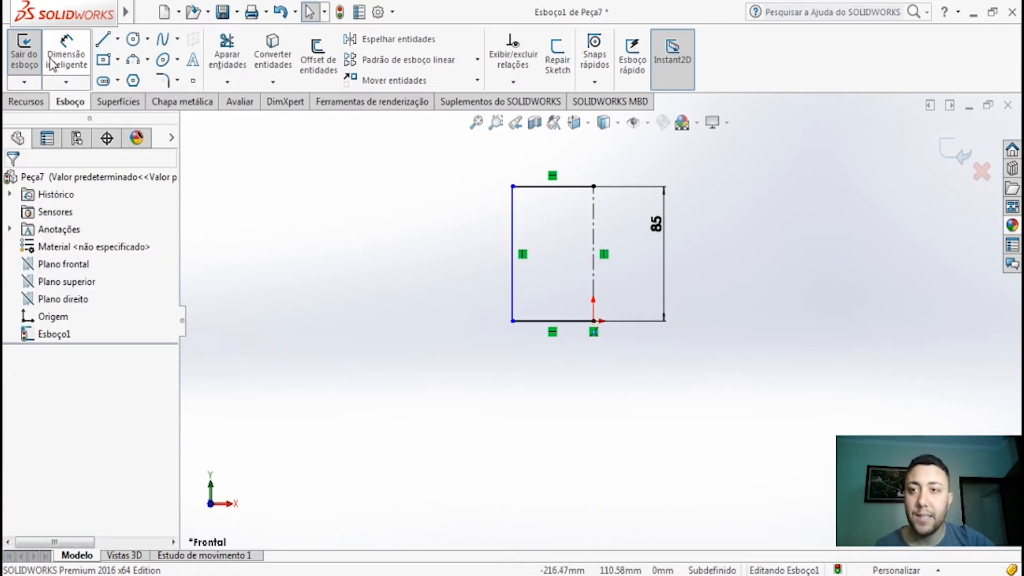
# - Dimension the profile's outer vertical line as an 85 mm diameter about the centerline
pyautogui.click(85, 72)
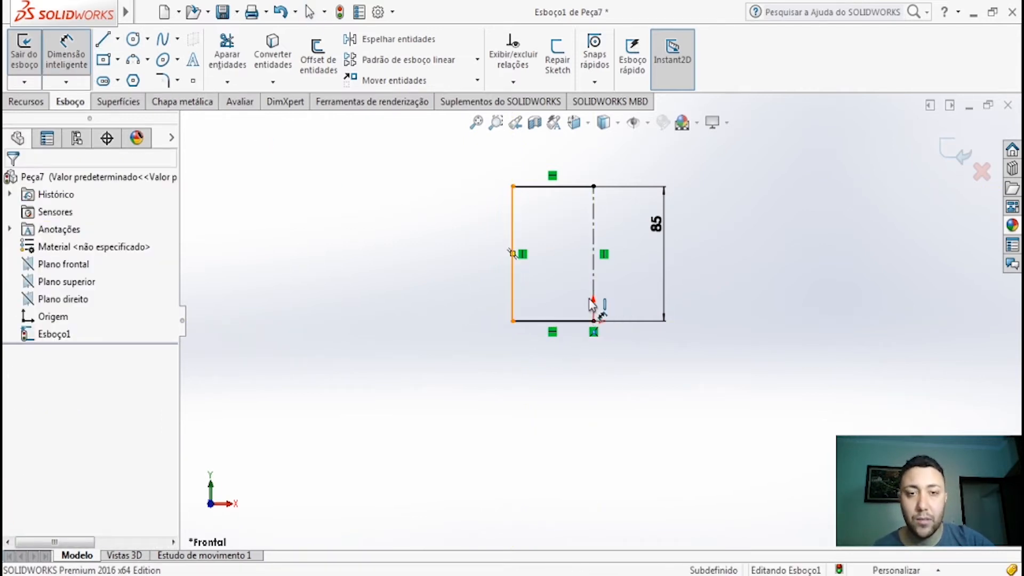
pyautogui.click(594, 298)
pyautogui.click(594, 288)
pyautogui.click(627, 399)
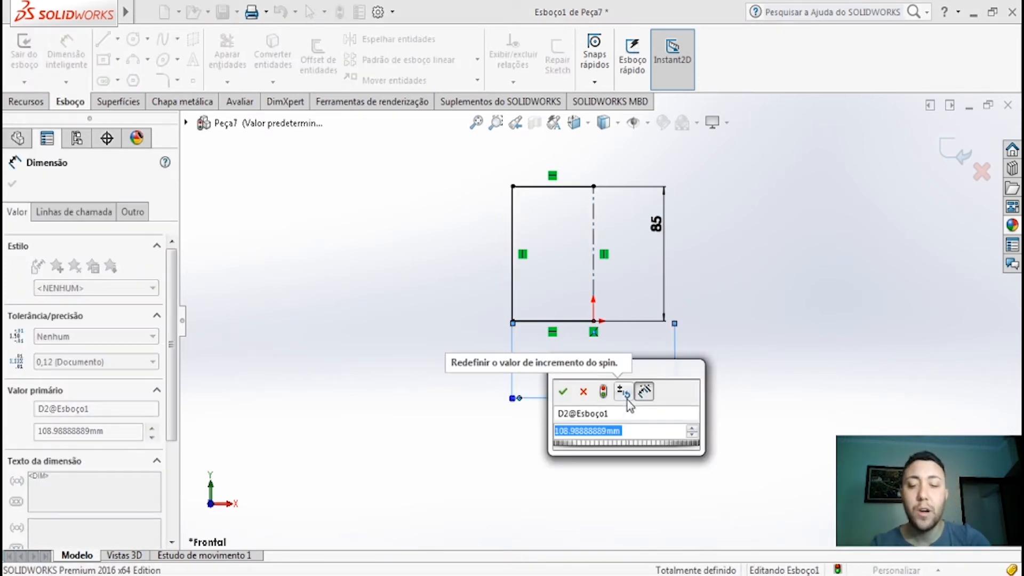
pyautogui.write('85')
pyautogui.press('Return')
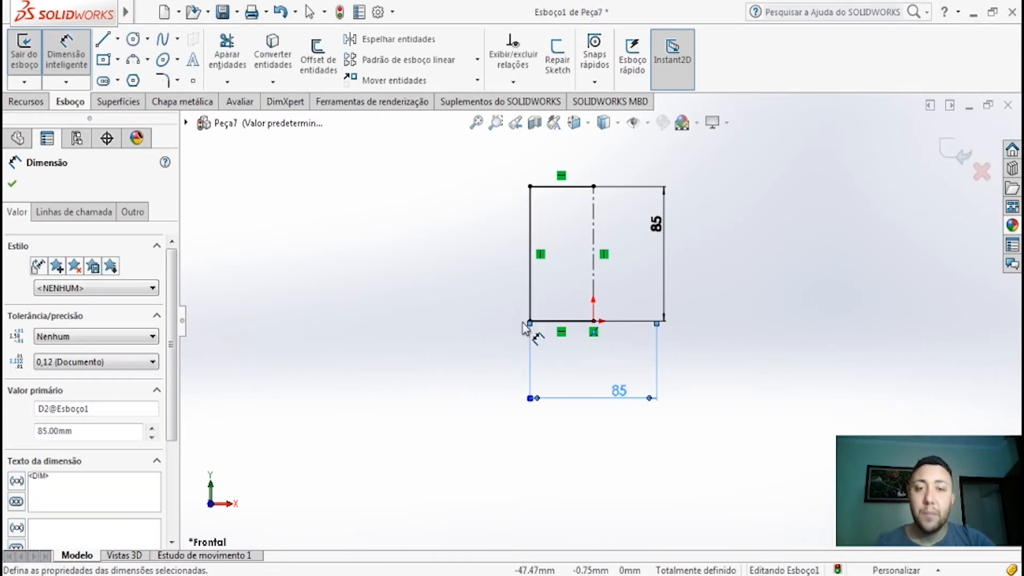
pyautogui.press('Escape')
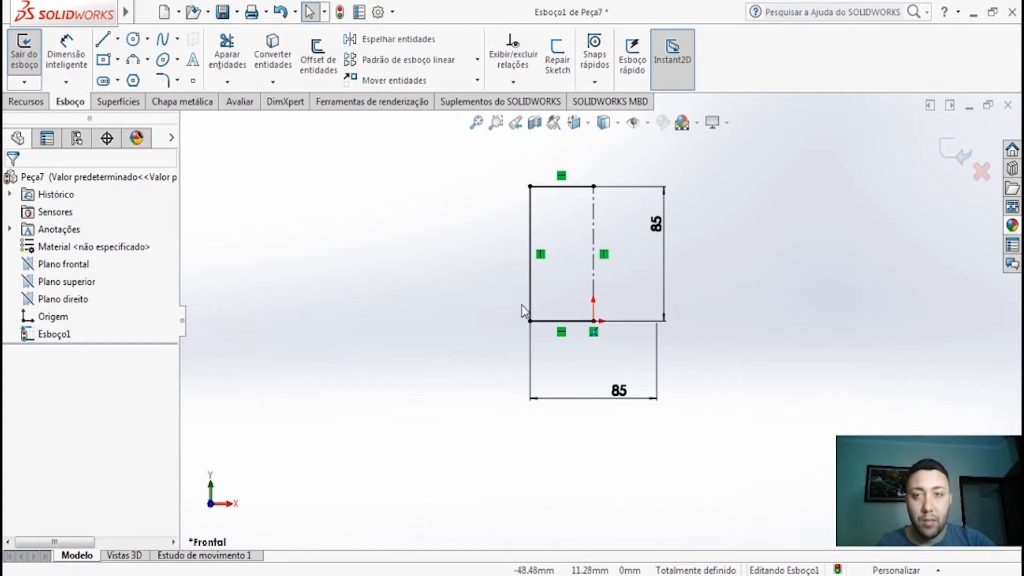
# - Round the profile's lower outer corner with a 5 mm sketch fillet
pyautogui.click(163, 80)
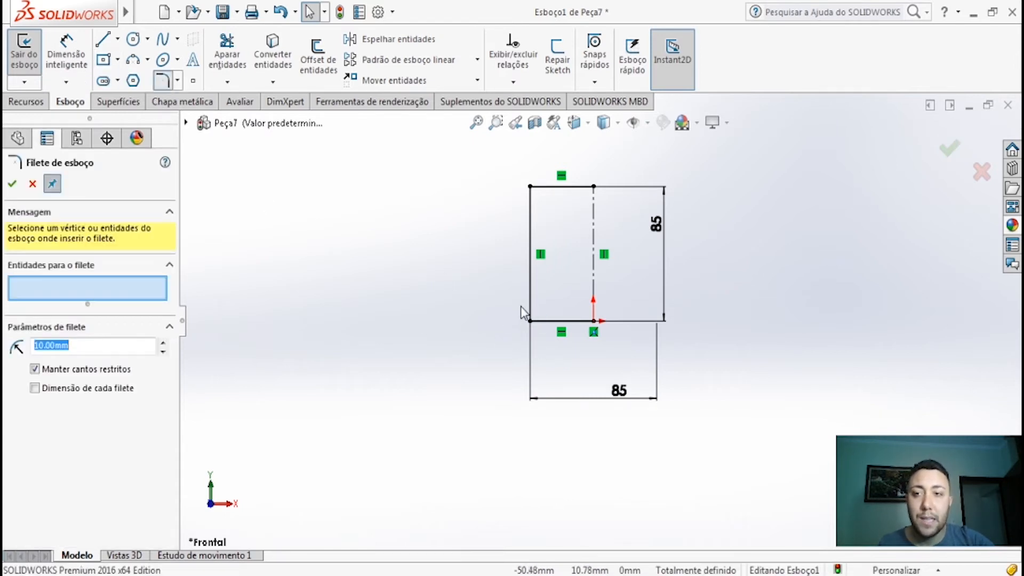
pyautogui.write('5')
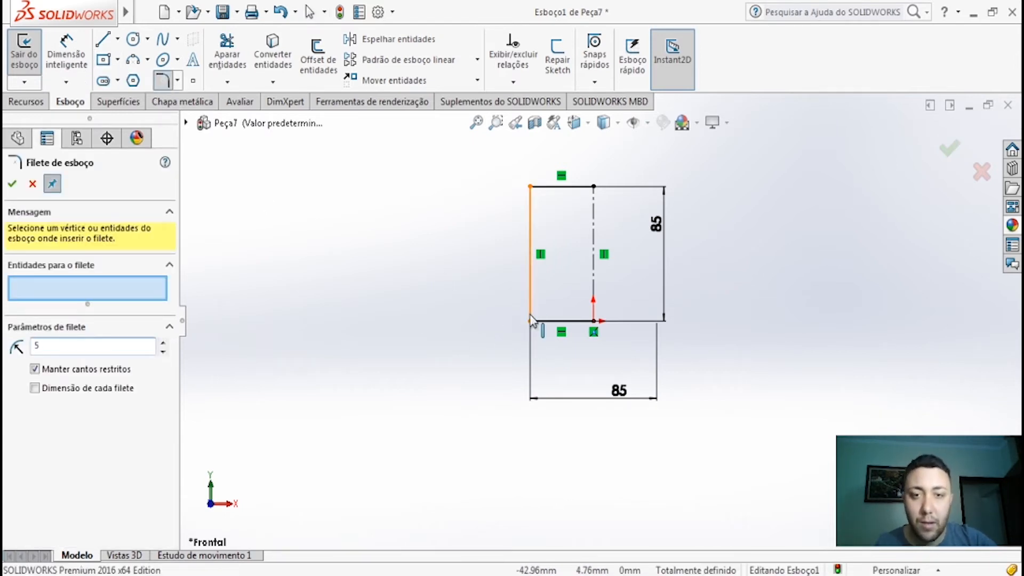
pyautogui.click(531, 321)
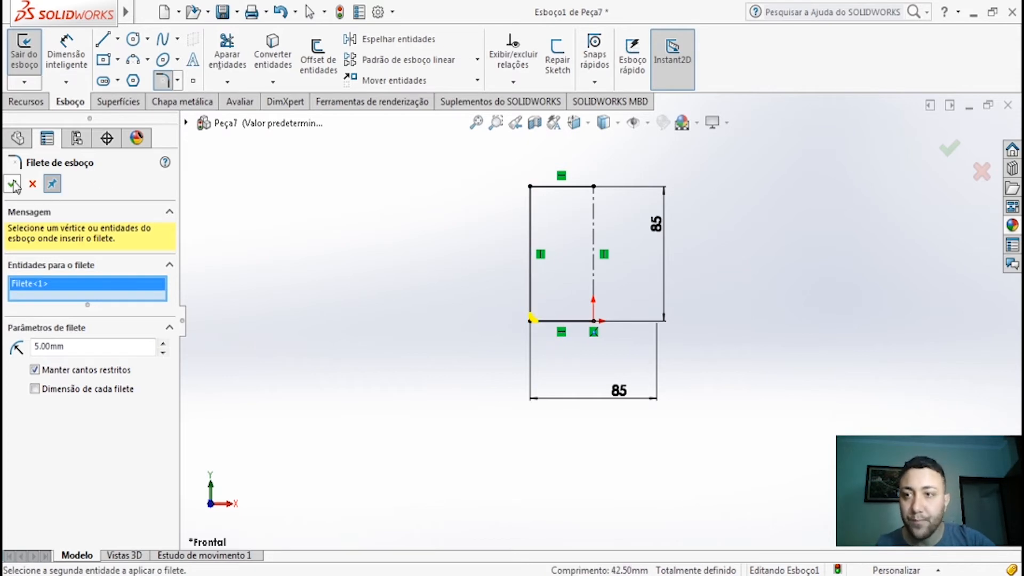
pyautogui.click(13, 185)
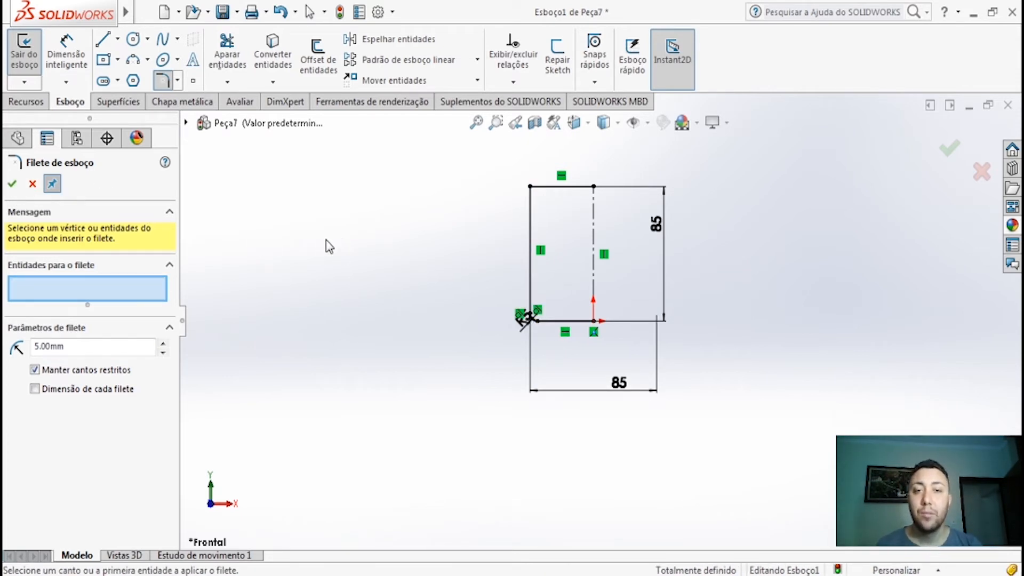
pyautogui.click(12, 184)
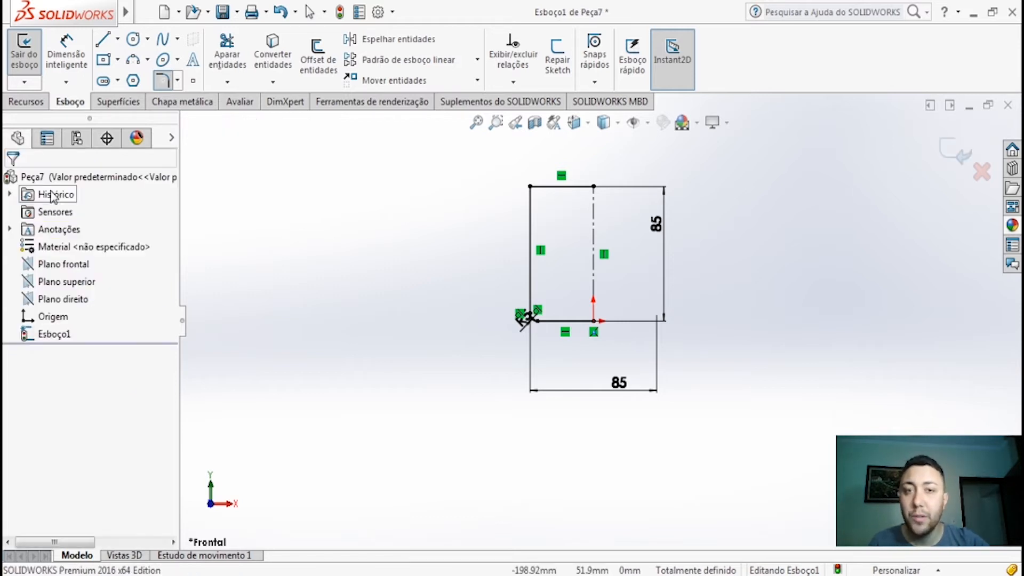
# - Revolve the profile 360° around the centerline into a solid cylinder, letting the open sketch close automatically
pyautogui.click(26, 101)
pyautogui.click(103, 77)
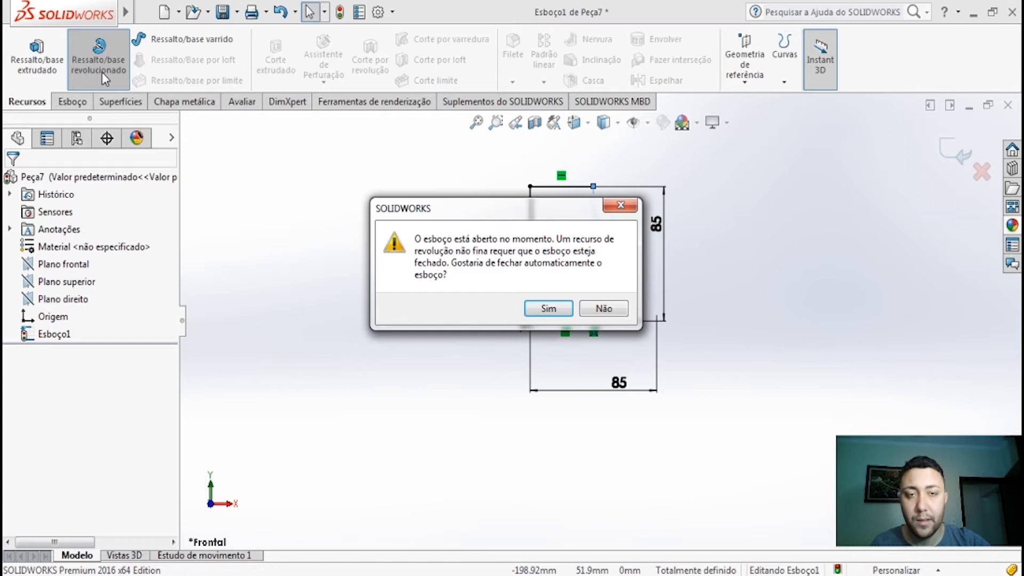
pyautogui.click(544, 308)
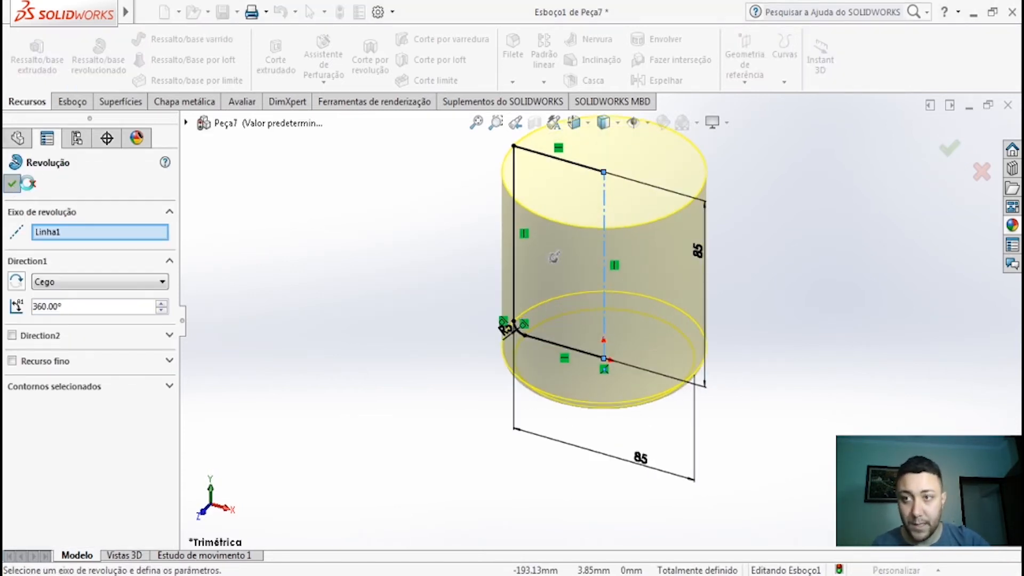
pyautogui.press('Return')
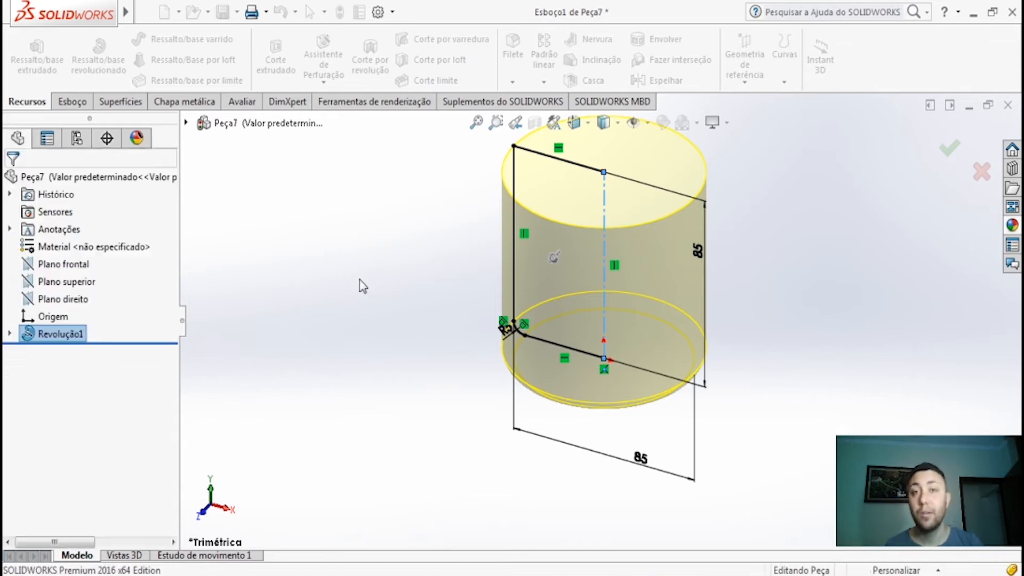
pyautogui.press('f')
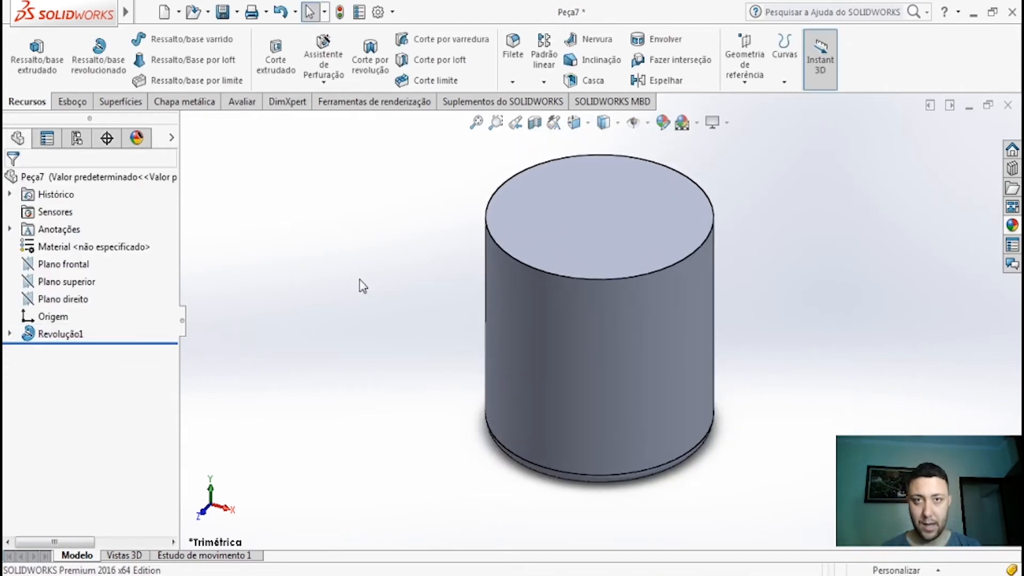
# - Open a new sketch on the right plane
pyautogui.click(75, 298)
pyautogui.click(73, 279)
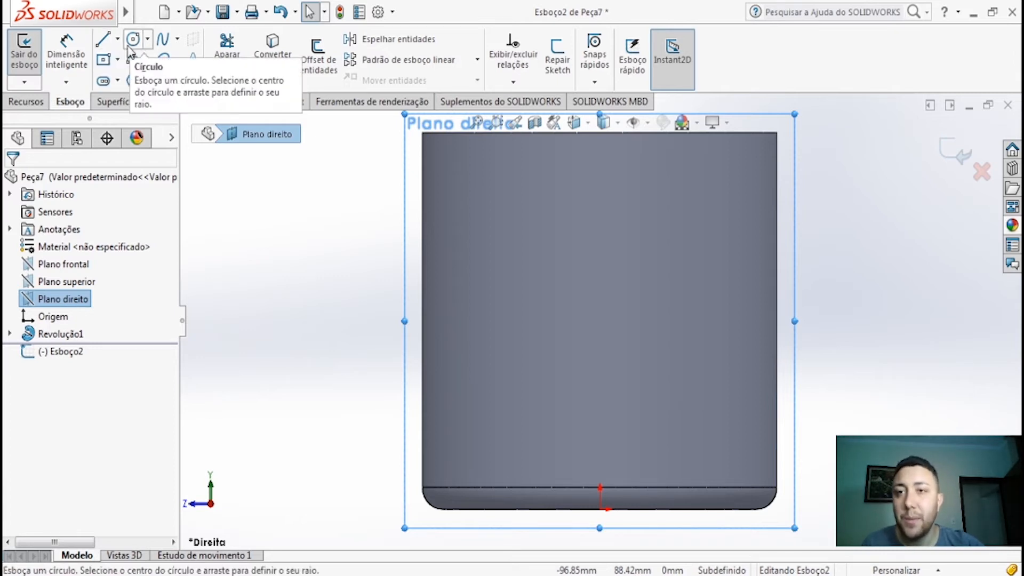
# - Draw a seven-segment handle path looping outside the cylinder's left side, with horizontal end segments reaching into the body
pyautogui.click(103, 40)
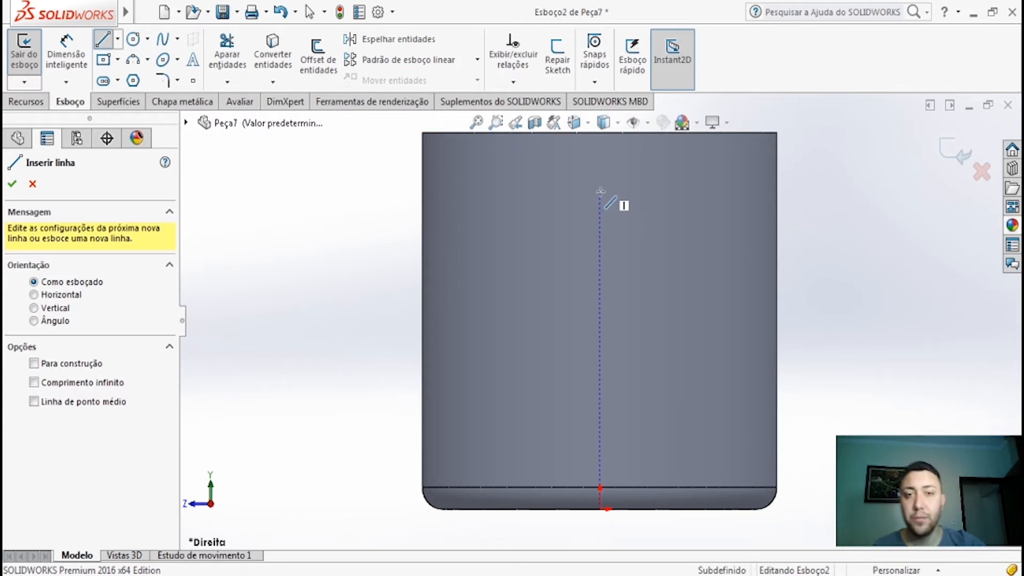
pyautogui.click(600, 190)
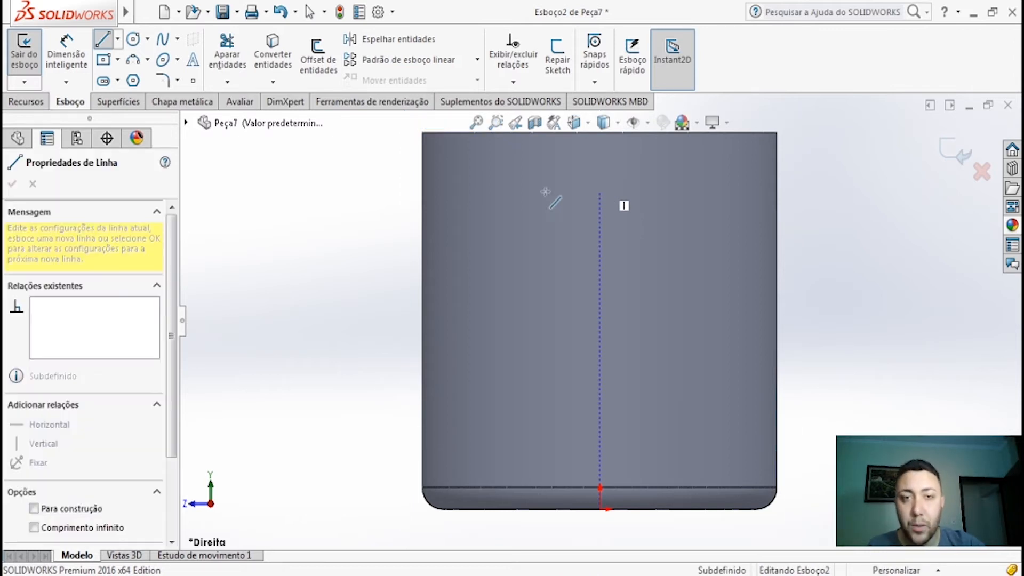
pyautogui.click(481, 191)
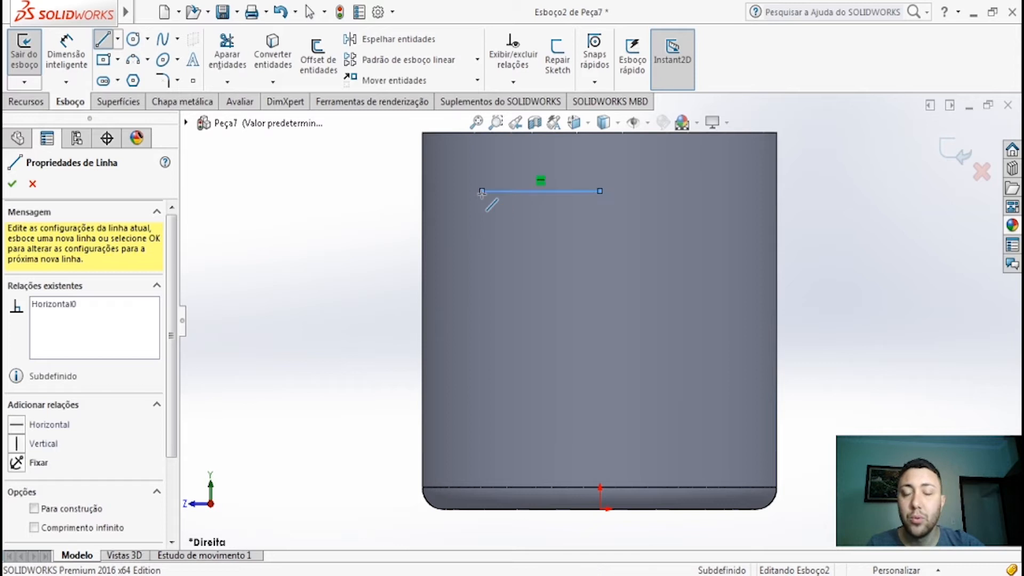
pyautogui.click(383, 159)
pyautogui.click(316, 186)
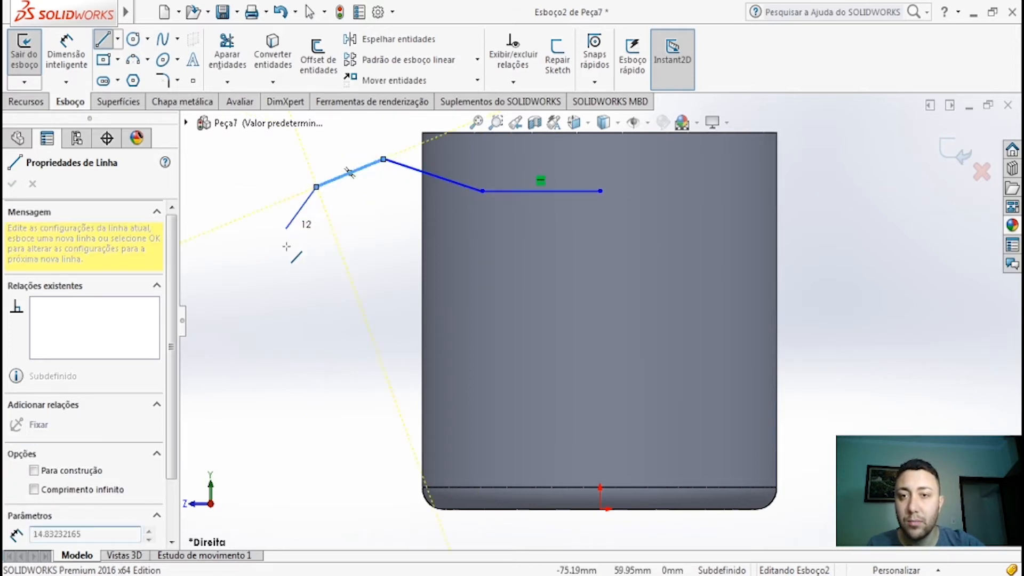
pyautogui.click(283, 302)
pyautogui.click(316, 391)
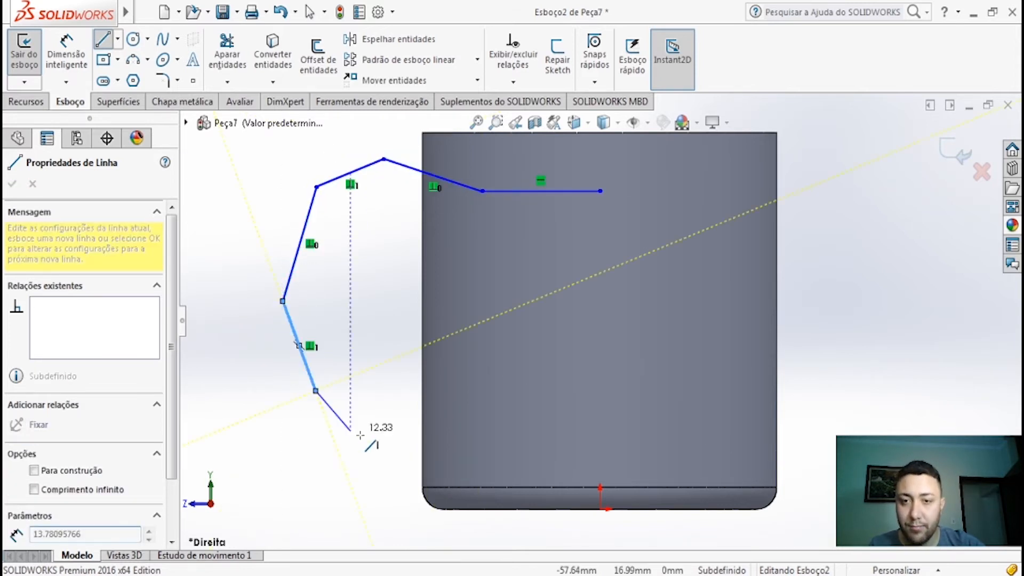
pyautogui.click(364, 438)
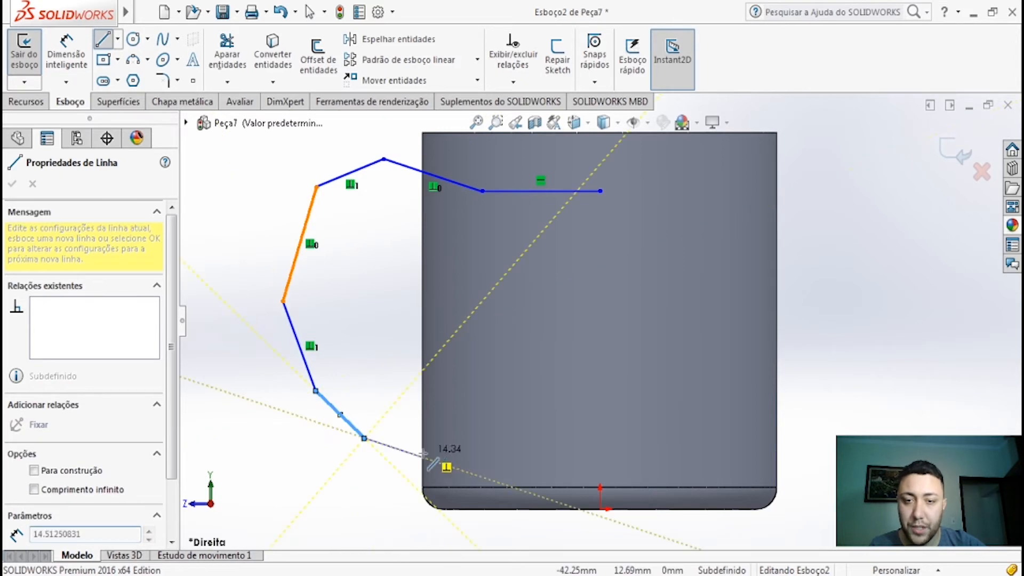
pyautogui.click(465, 438)
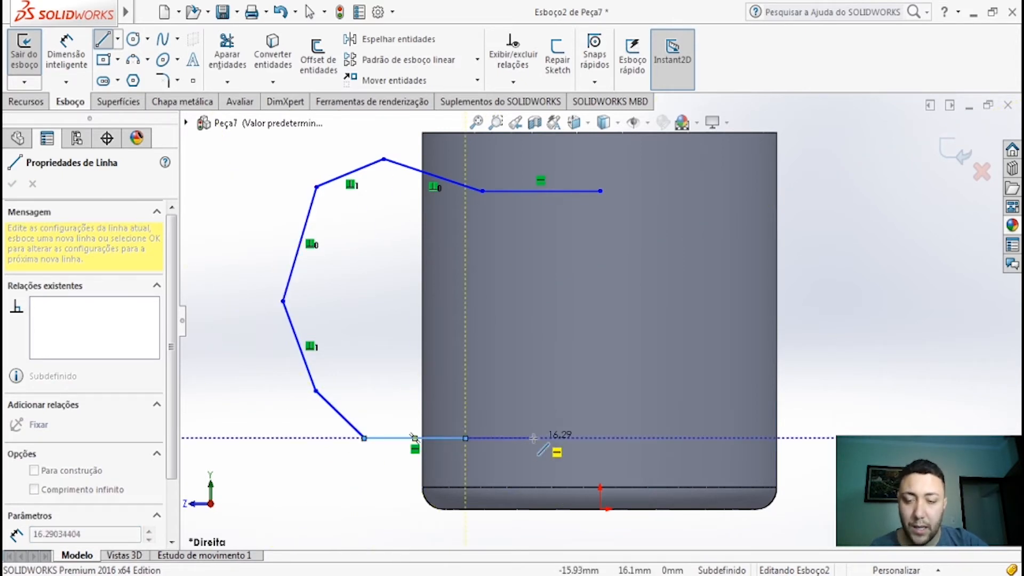
pyautogui.press('Escape')
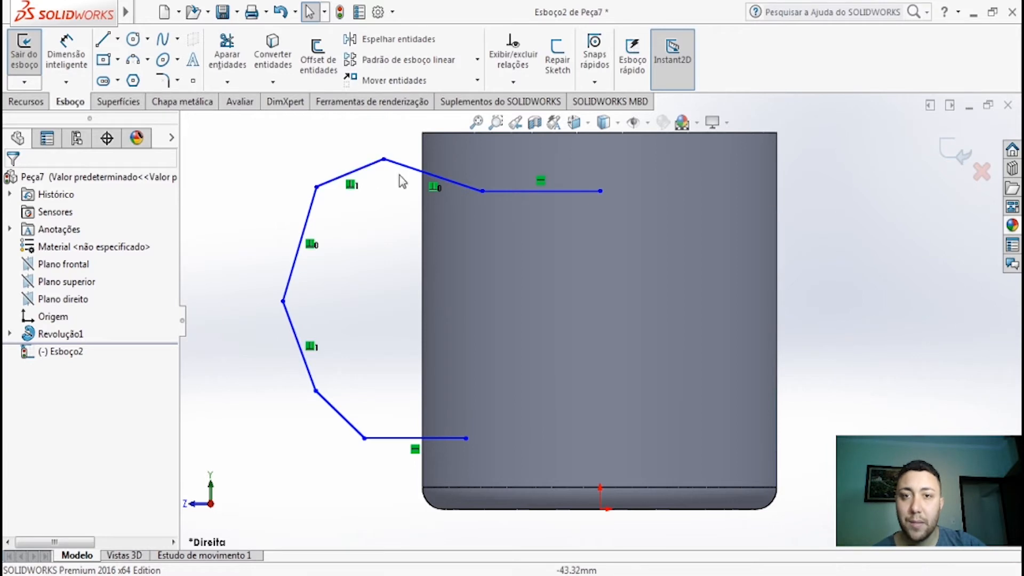
# - Reshape the handle path by moving its top, outermost and lower outer vertices slightly upward
pyautogui.moveTo(384, 160)
pyautogui.mouseDown()
pyautogui.moveTo(390, 239)
pyautogui.moveTo(375, 162)
pyautogui.moveTo(393, 154)
pyautogui.mouseUp()
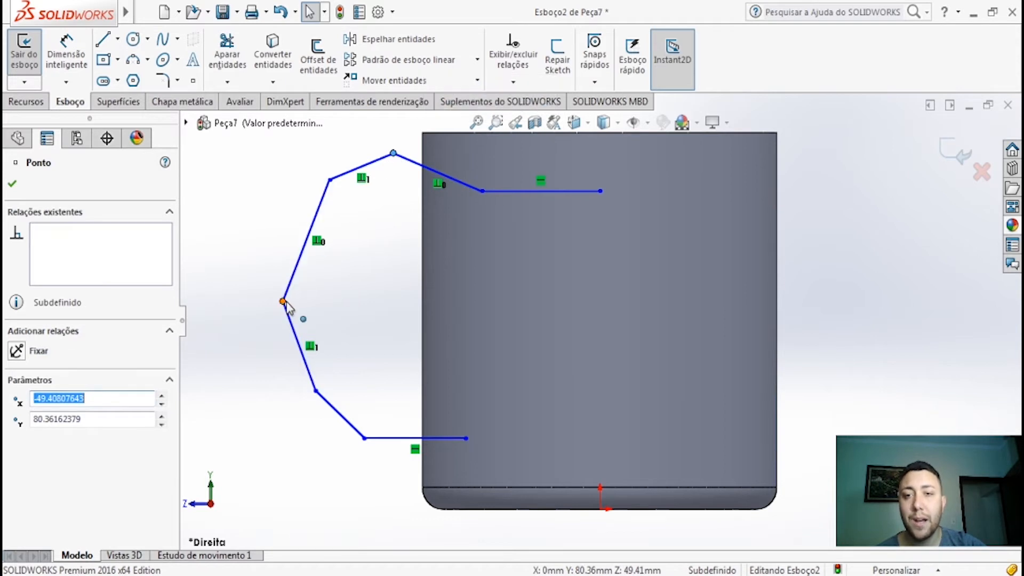
pyautogui.moveTo(283, 302)
pyautogui.mouseDown()
pyautogui.moveTo(366, 341)
pyautogui.moveTo(362, 320)
pyautogui.moveTo(288, 275)
pyautogui.mouseUp()
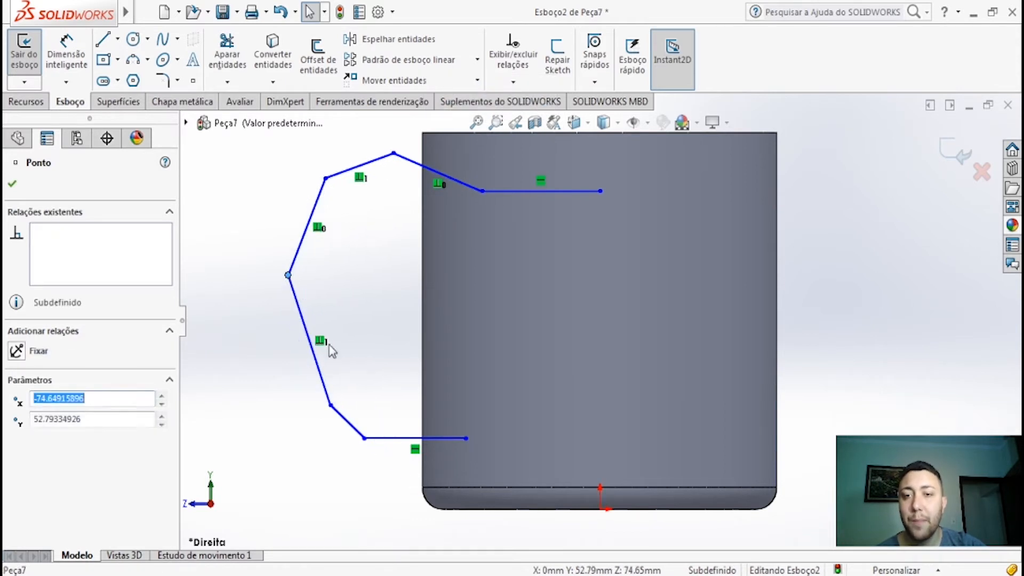
pyautogui.moveTo(331, 405); pyautogui.dragTo(332, 369)
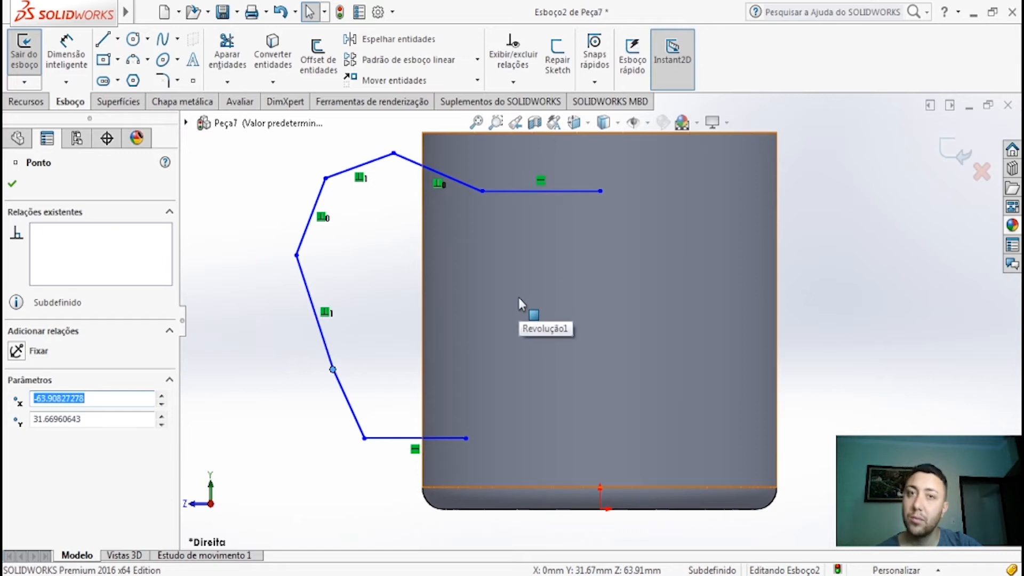
# - Delete all the lines of the handle path from the sketch
pyautogui.press('z')
pyautogui.moveTo(348, 179); pyautogui.dragTo(670, 453)
pyautogui.press('Delete')
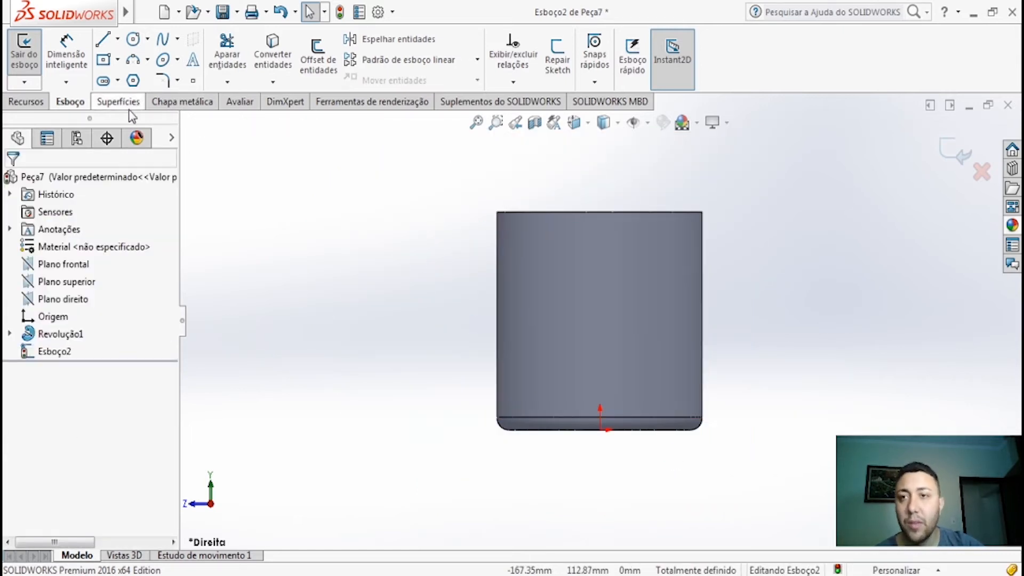
# - Draw a nine-segment open handle path beside the cylinder's left side, with a horizontal top, an inward middle vertex and both ends inside the body
pyautogui.click(103, 39)
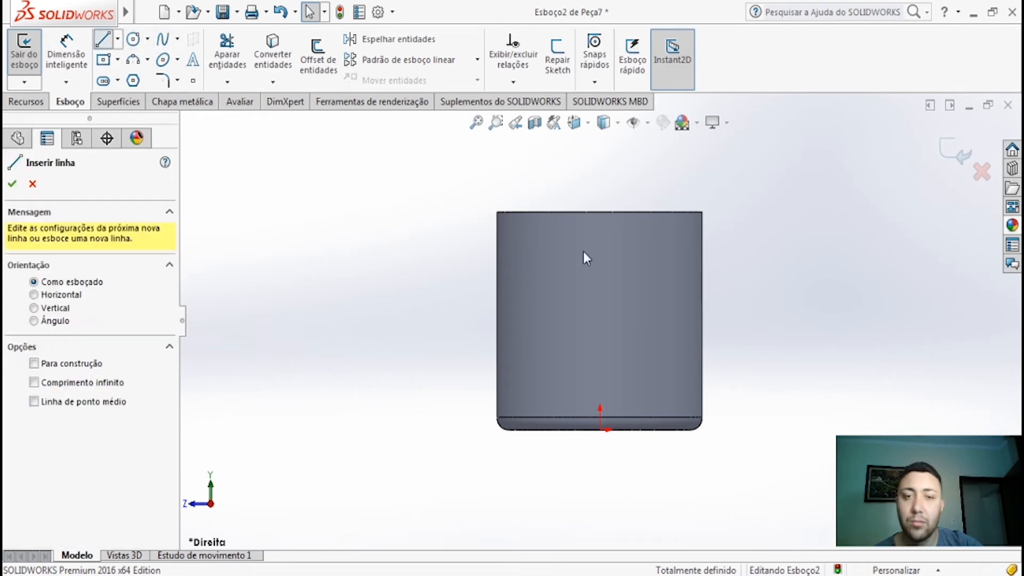
pyautogui.click(599, 249)
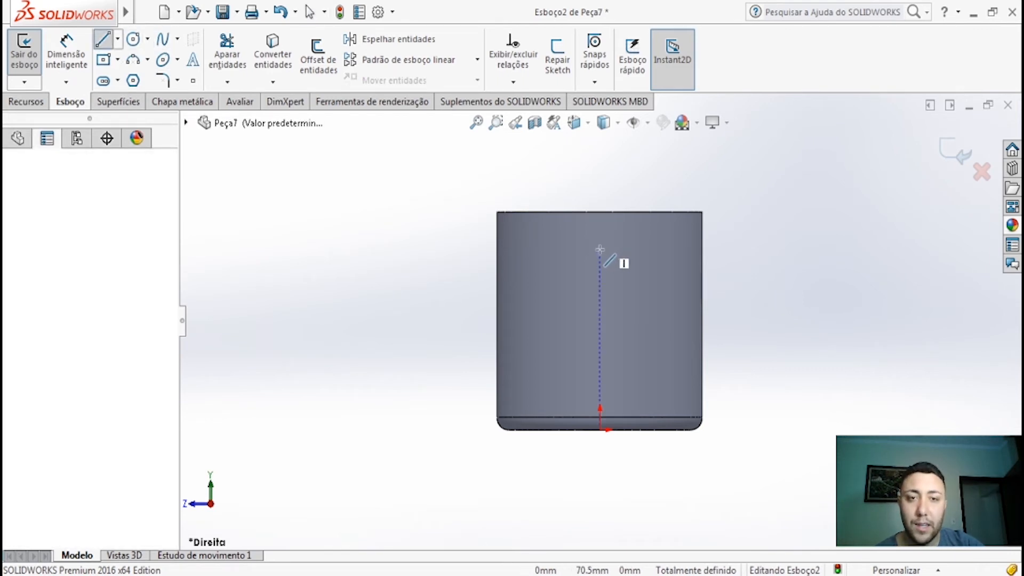
pyautogui.click(514, 249)
pyautogui.click(476, 231)
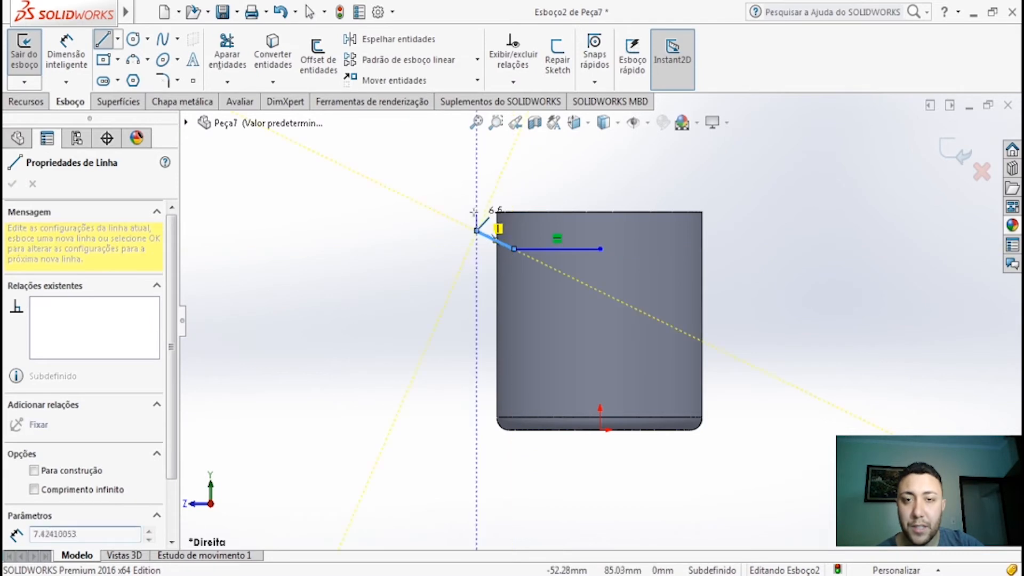
pyautogui.click(472, 209)
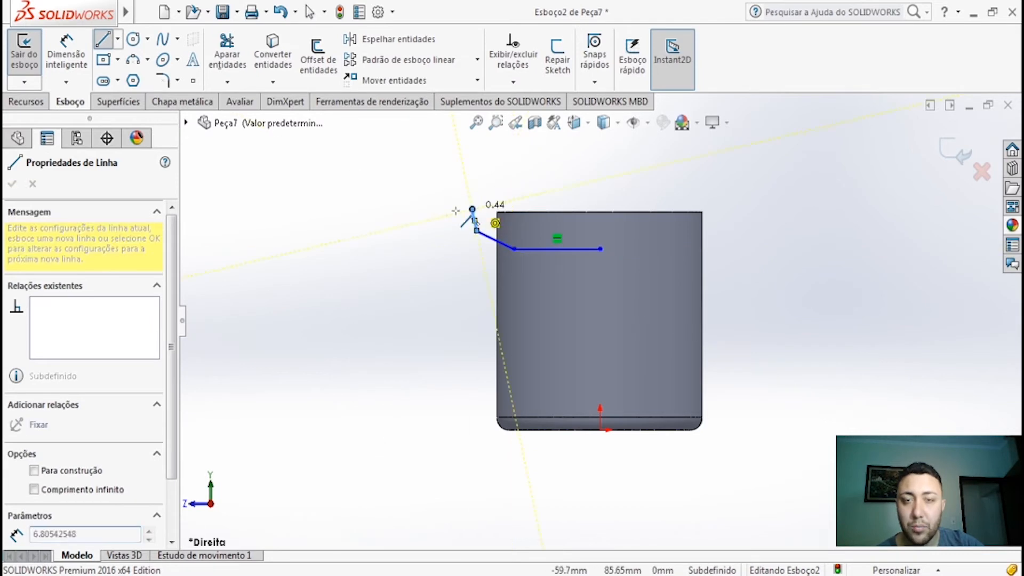
pyautogui.click(415, 209)
pyautogui.click(400, 261)
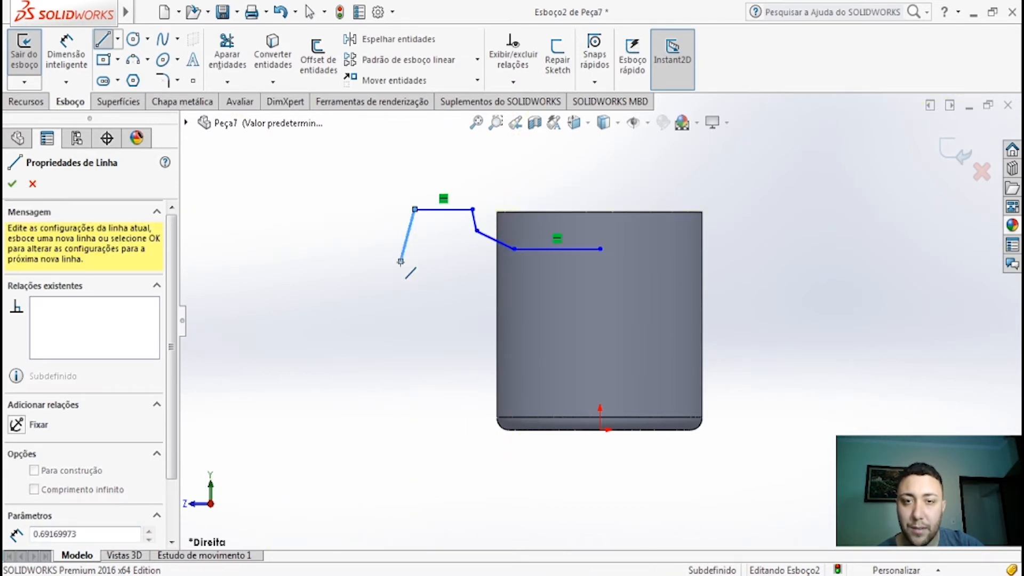
pyautogui.click(435, 311)
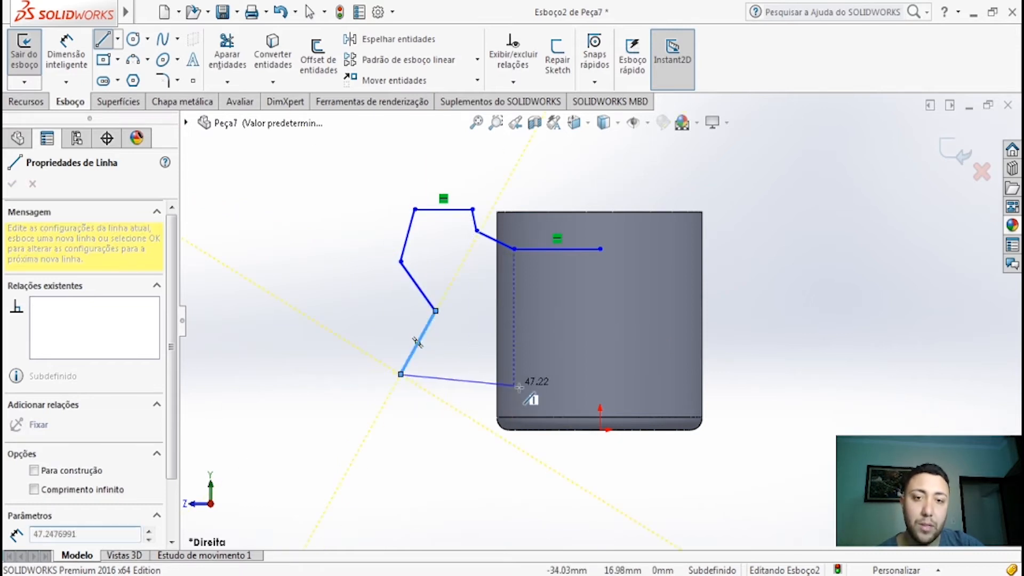
pyautogui.click(401, 375)
pyautogui.click(523, 390)
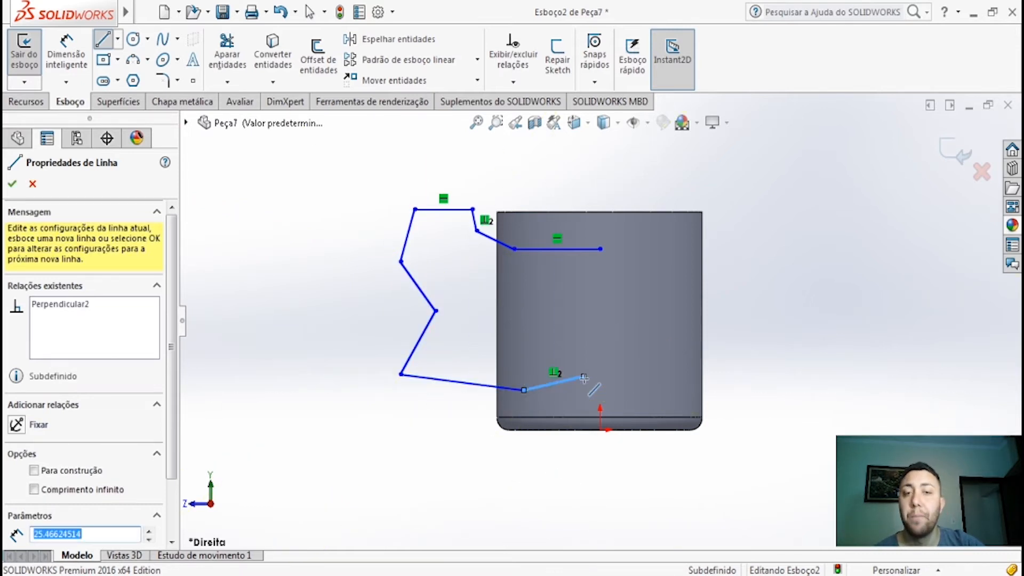
pyautogui.click(584, 378)
pyautogui.press('Escape')
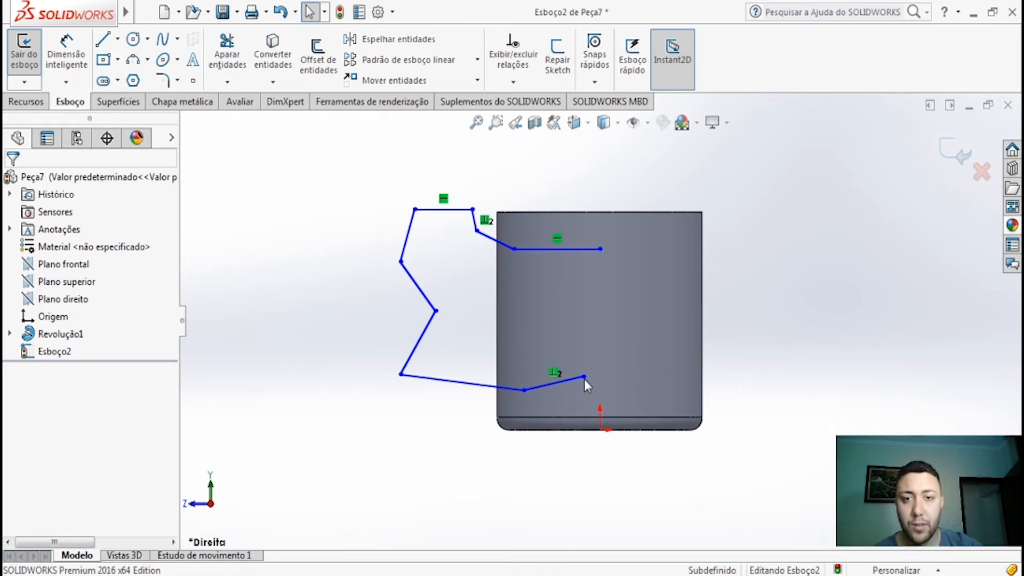
# - Reshape the handle path by moving the middle inward vertex outward and lowering both the top segment and the vertex of the short neck
pyautogui.scroll(-2, 405, 306)
pyautogui.moveTo(469, 315)
pyautogui.mouseDown()
pyautogui.moveTo(446, 330)
pyautogui.moveTo(431, 315)
pyautogui.mouseUp()
pyautogui.scroll(2, 448, 397)
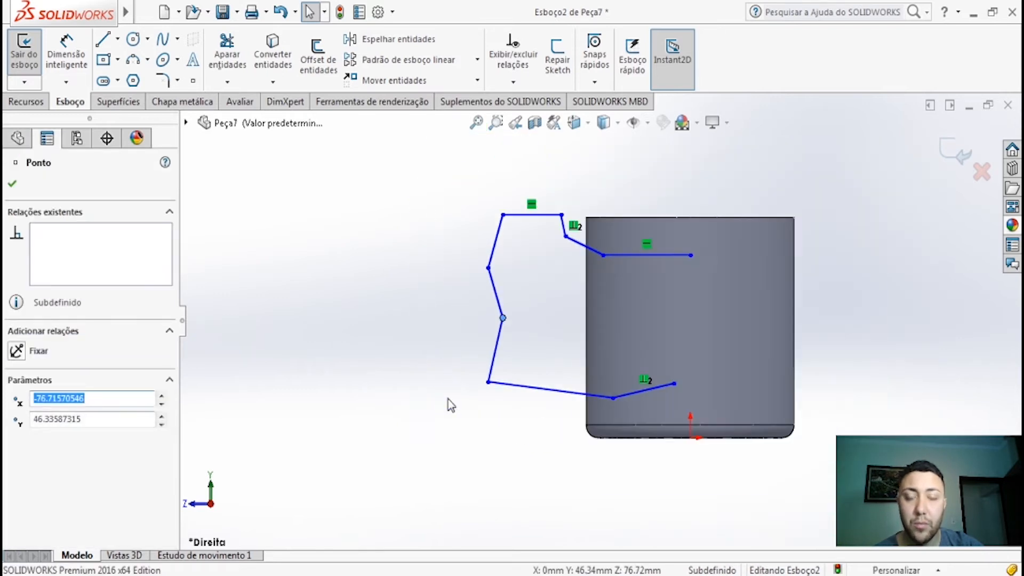
pyautogui.scroll(-2, 555, 261)
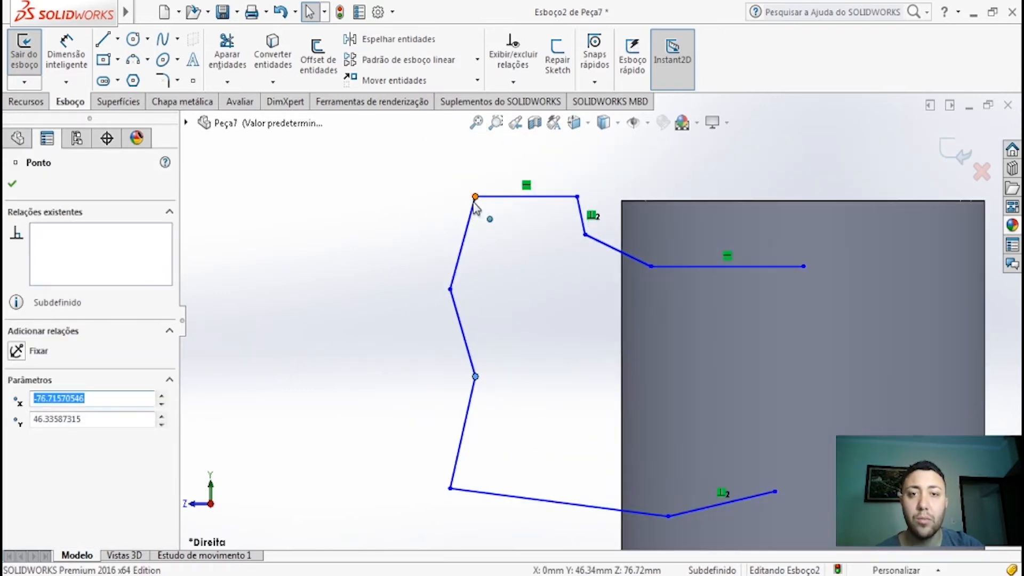
pyautogui.moveTo(474, 205)
pyautogui.mouseDown()
pyautogui.moveTo(475, 238)
pyautogui.moveTo(472, 226)
pyautogui.mouseUp()
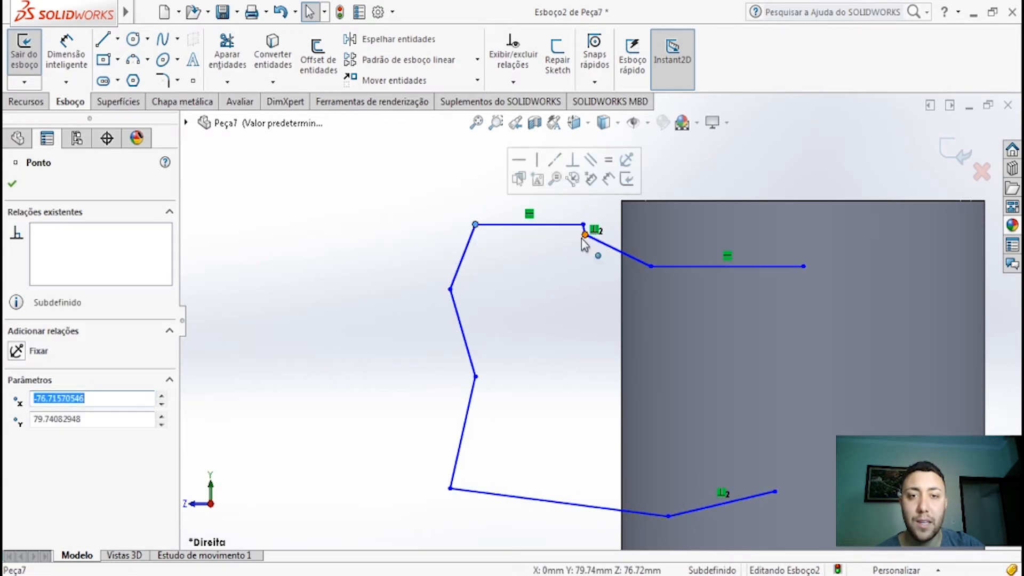
pyautogui.moveTo(584, 235); pyautogui.dragTo(591, 256)
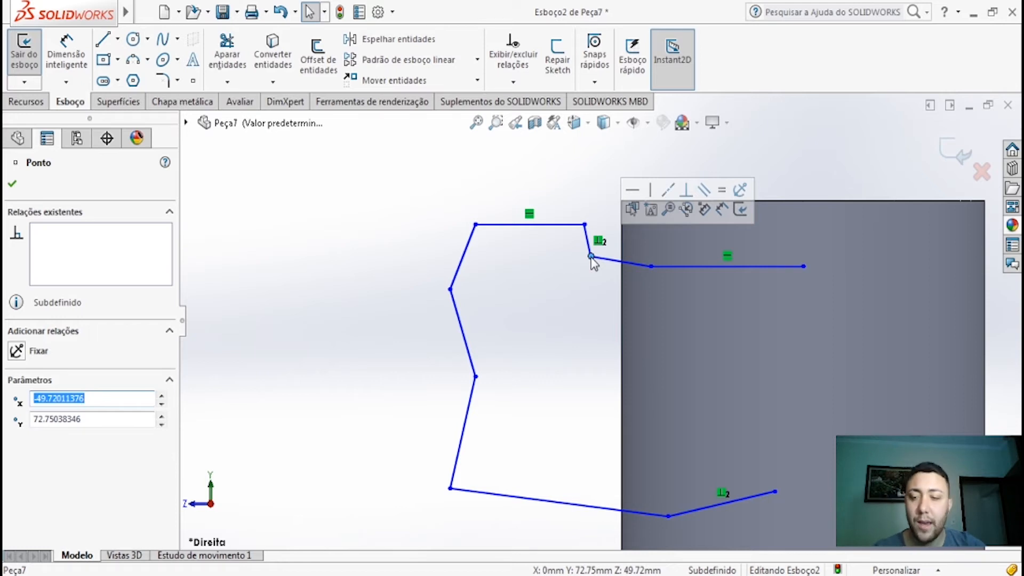
pyautogui.click(522, 264)
# - Fillet the lower corner of the handle path's short neck segment with a 5 mm radius
pyautogui.click(163, 80)
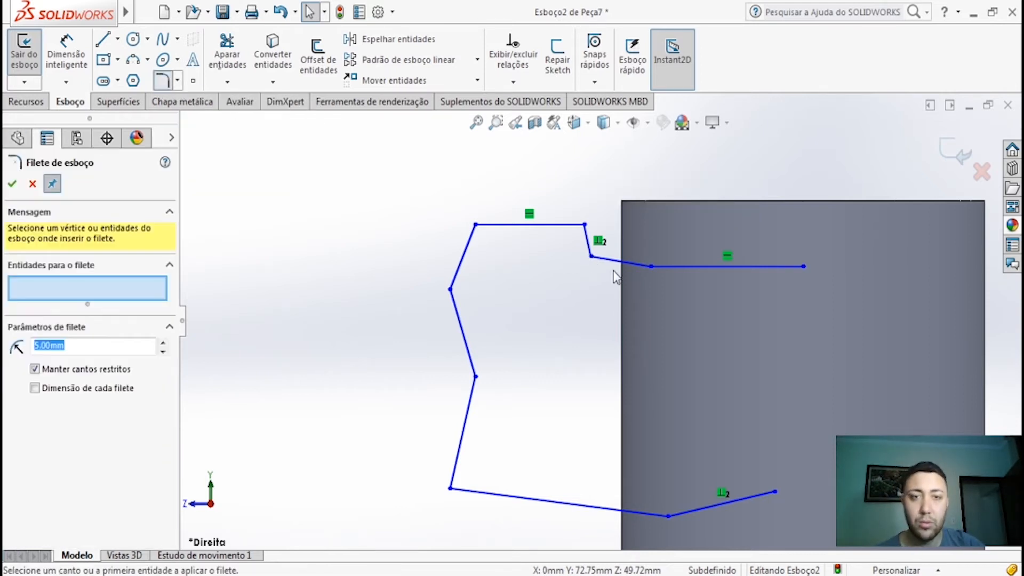
pyautogui.click(624, 262)
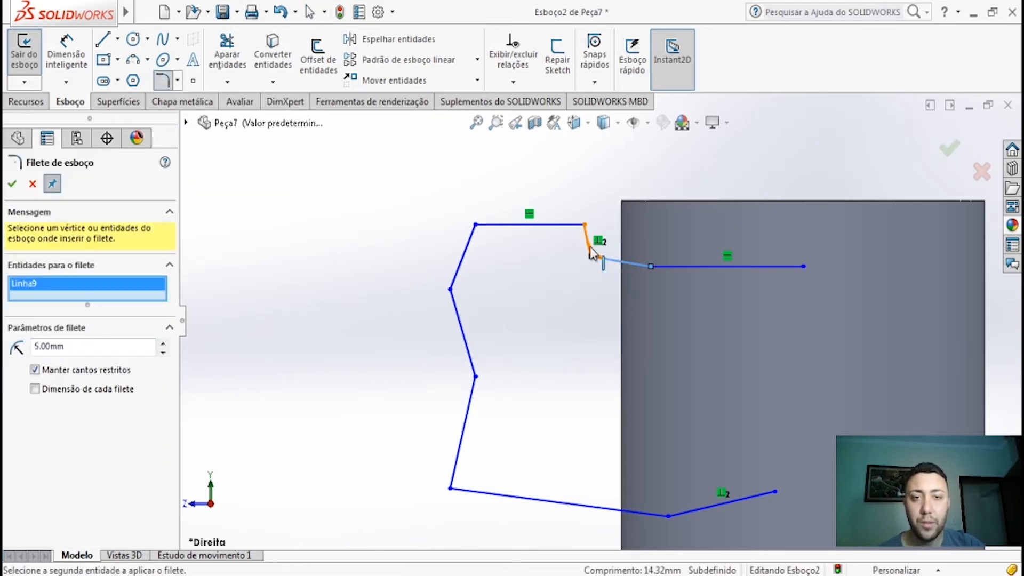
pyautogui.click(589, 250)
pyautogui.click(586, 240)
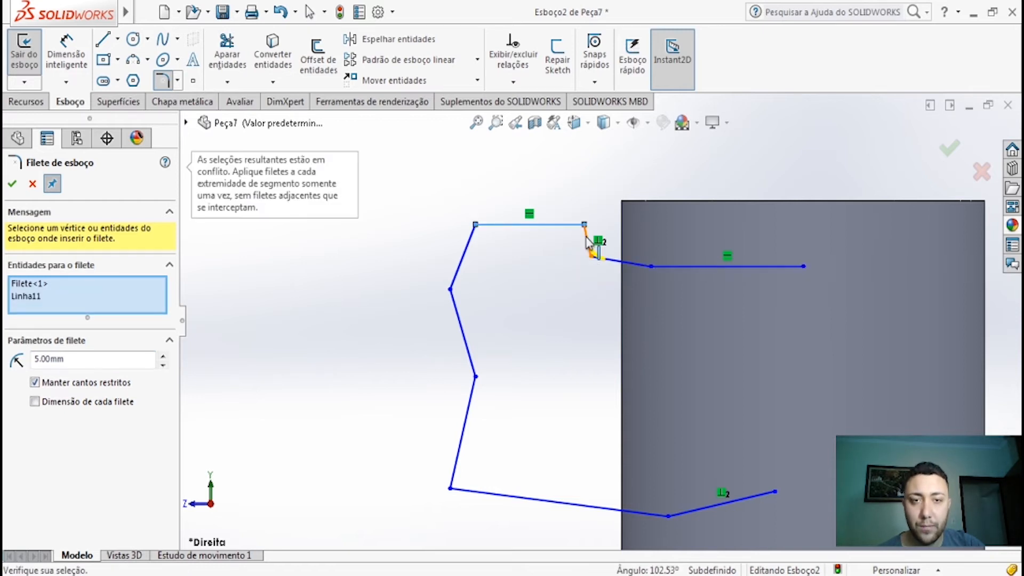
pyautogui.scroll(-4, 538, 251)
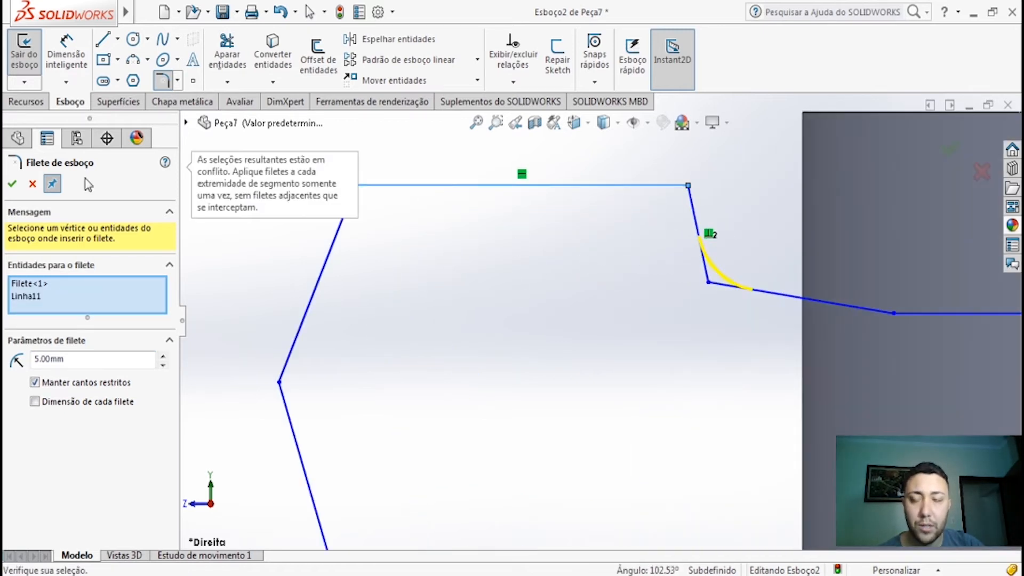
pyautogui.click(11, 183)
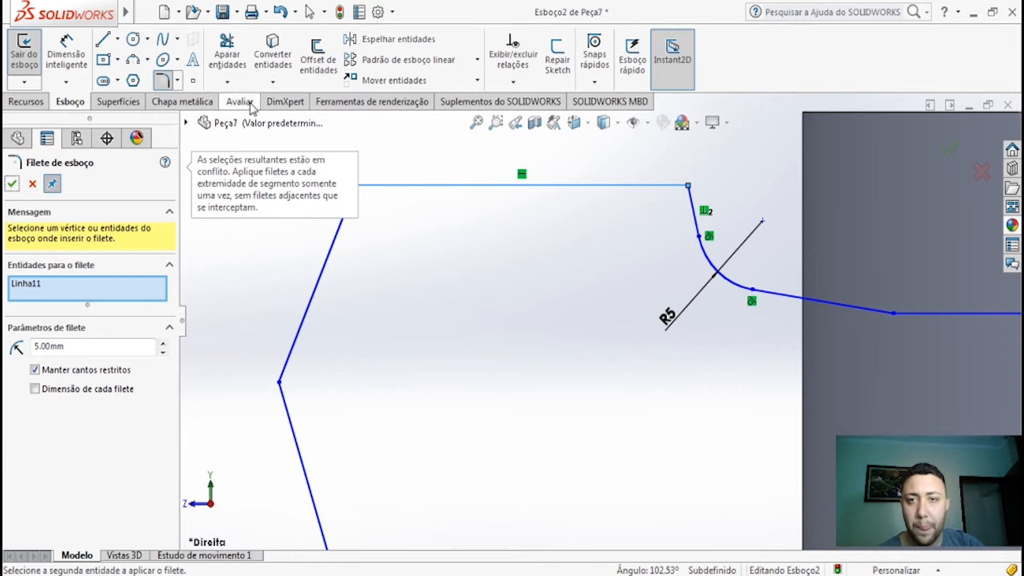
# - Fillet the corner between the top horizontal line and the short neck segment with a 3 mm radius
pyautogui.moveTo(122, 353); pyautogui.dragTo(4, 350)
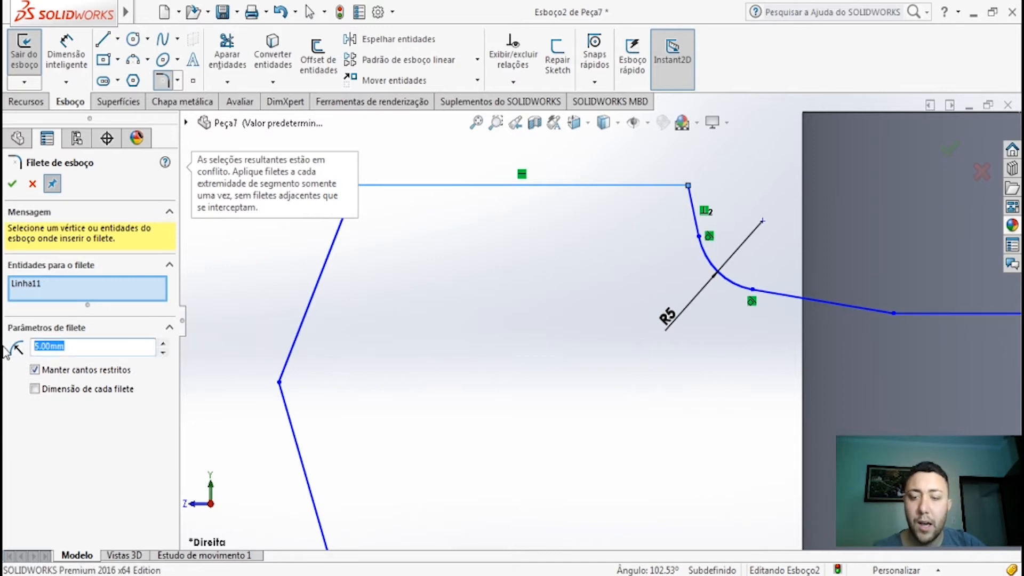
pyautogui.write('3')
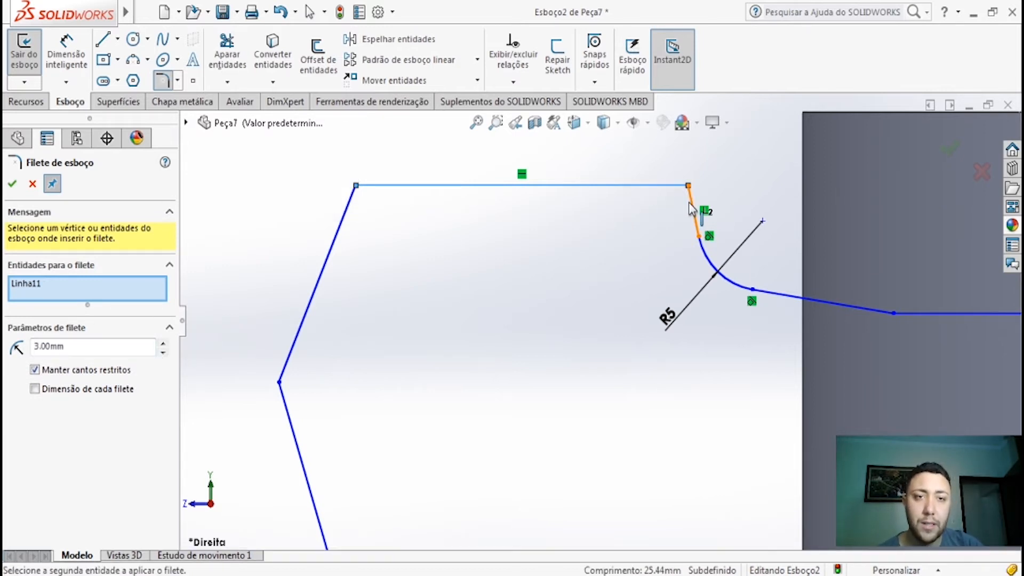
pyautogui.click(688, 215)
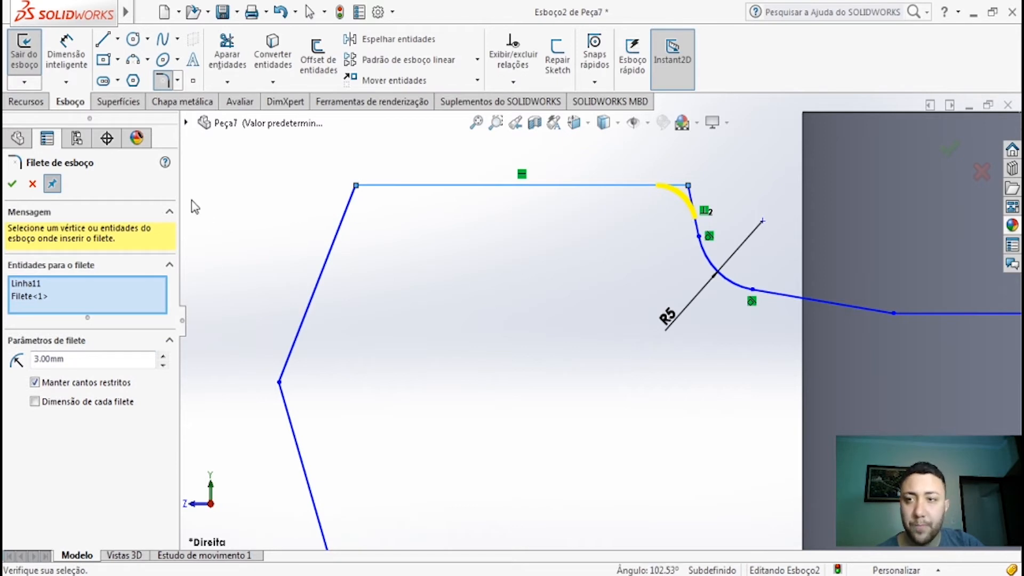
pyautogui.click(11, 183)
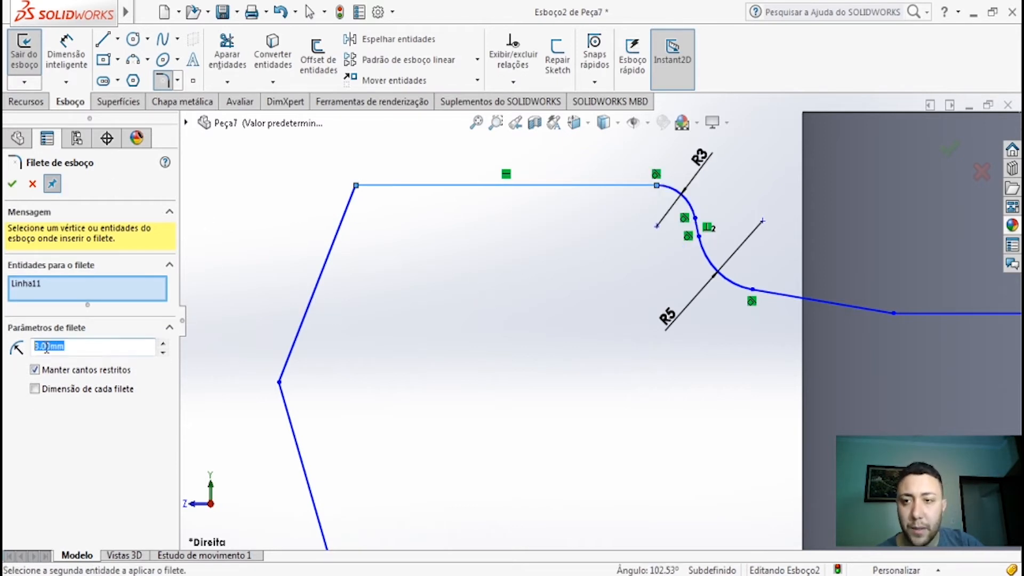
# - Add 10 mm fillets from the top horizontal line to the adjoining slanted segment and to the next segment below it
pyautogui.write('10')
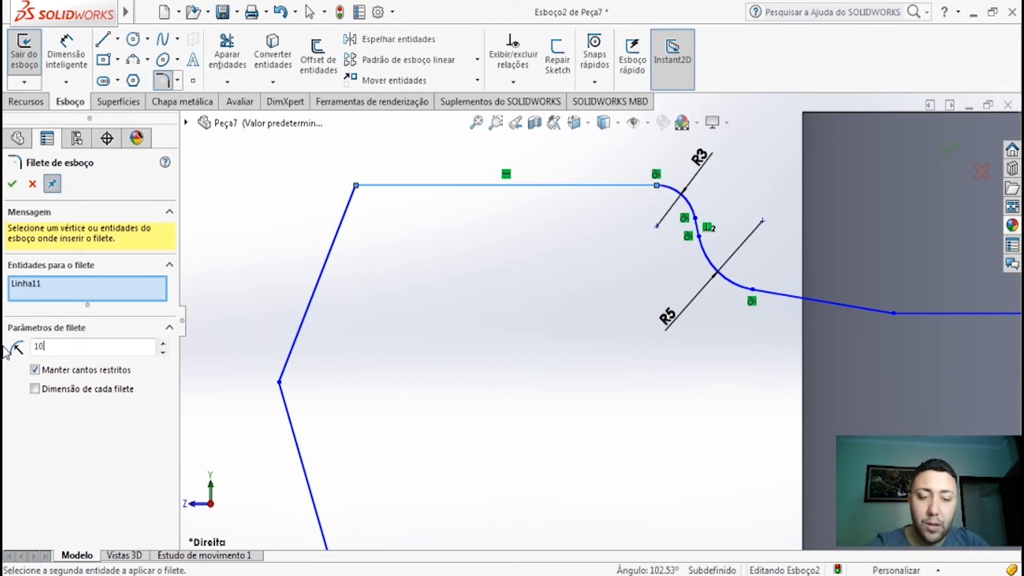
pyautogui.click(341, 221)
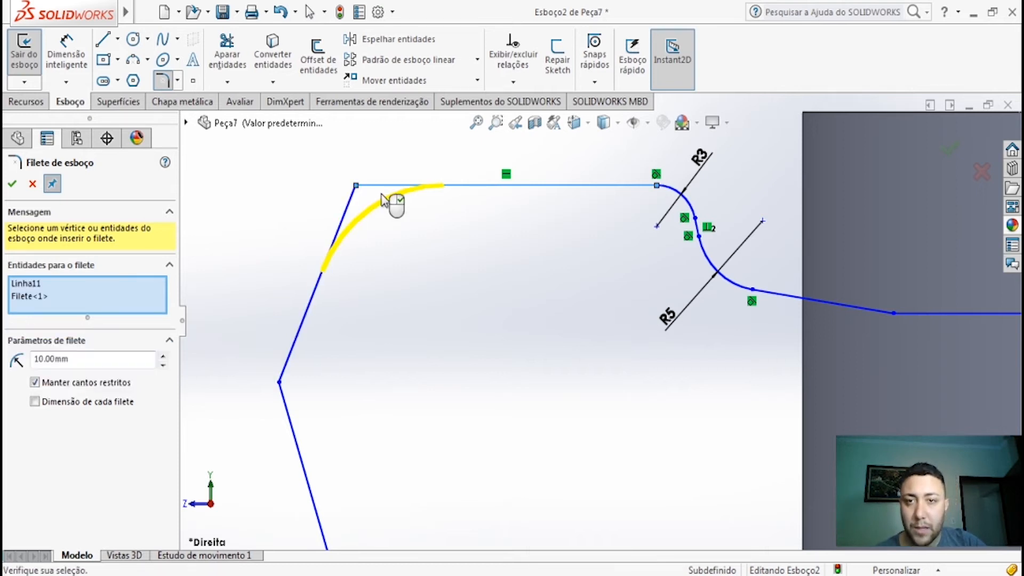
pyautogui.click(302, 308)
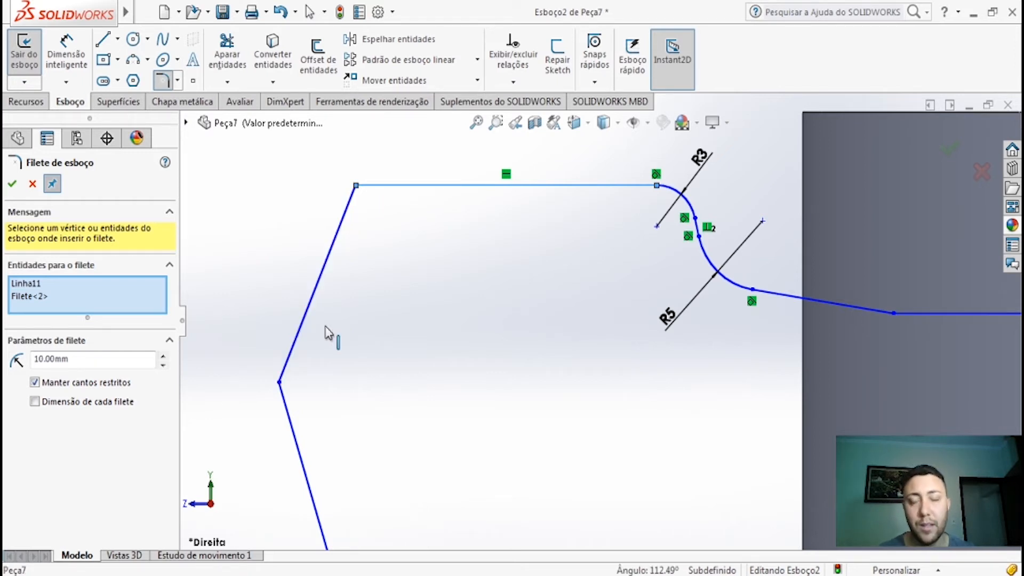
pyautogui.click(328, 334)
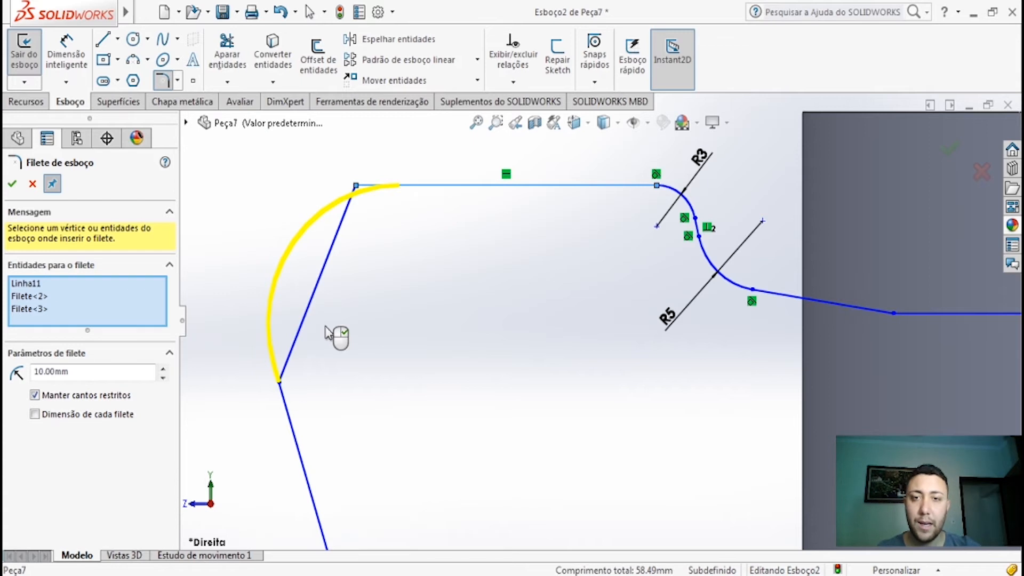
pyautogui.rightClick(328, 333)
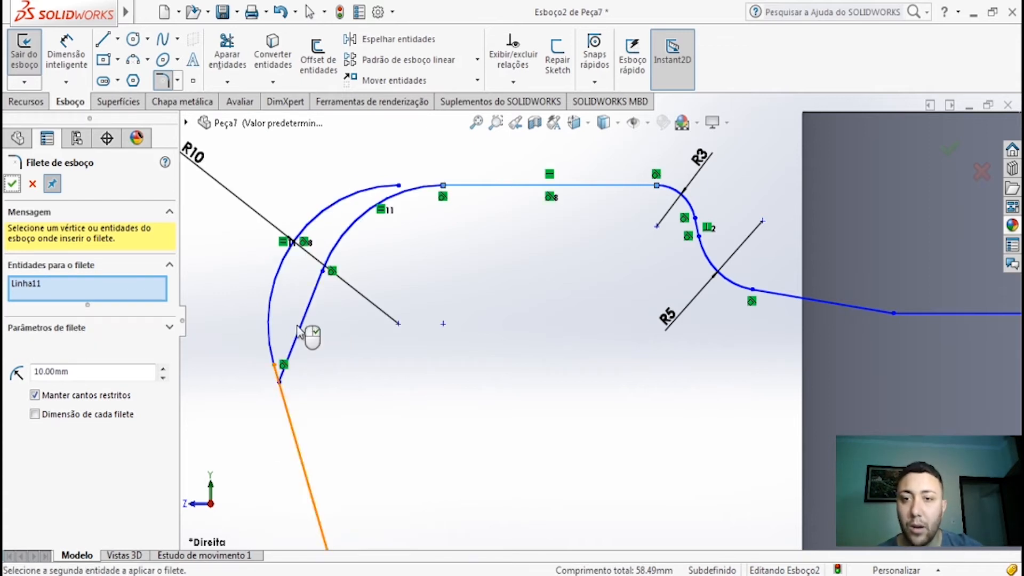
# - Delete the outer 10 mm arc that overlaps the fillet at the path's top outer corner
pyautogui.click(273, 350)
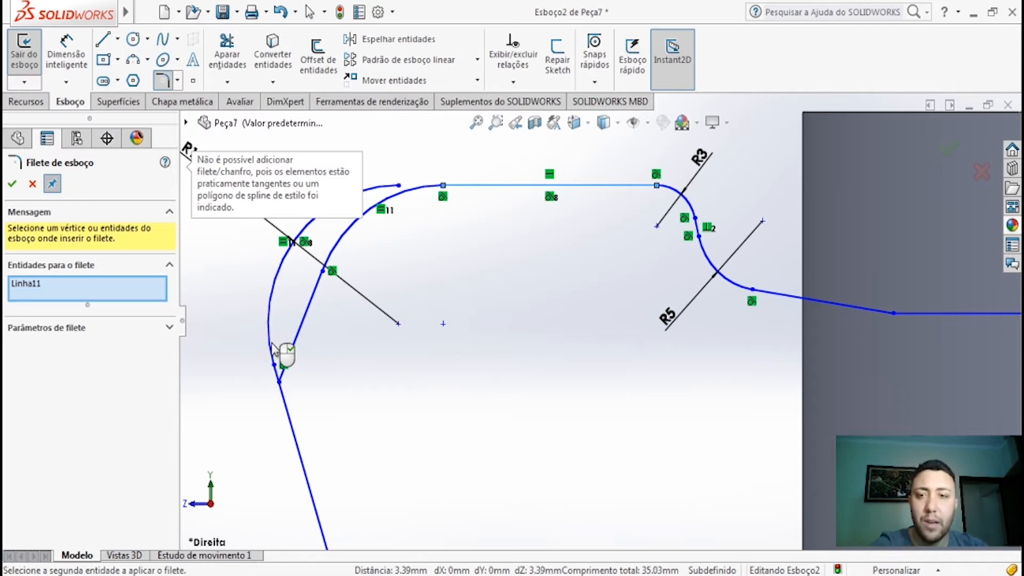
pyautogui.rightClick(273, 334)
pyautogui.click(273, 335)
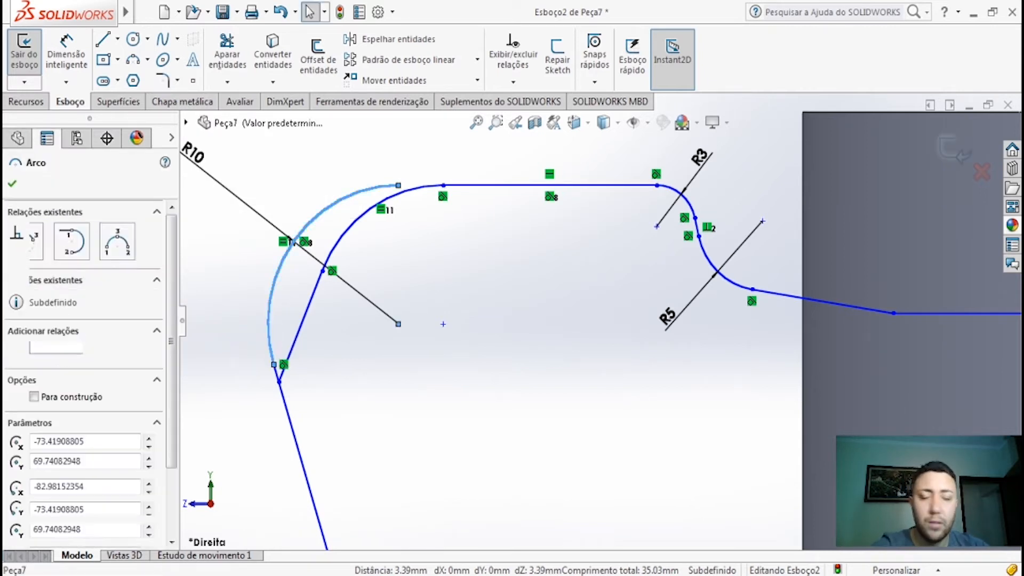
pyautogui.press('Delete')
pyautogui.press('Escape')
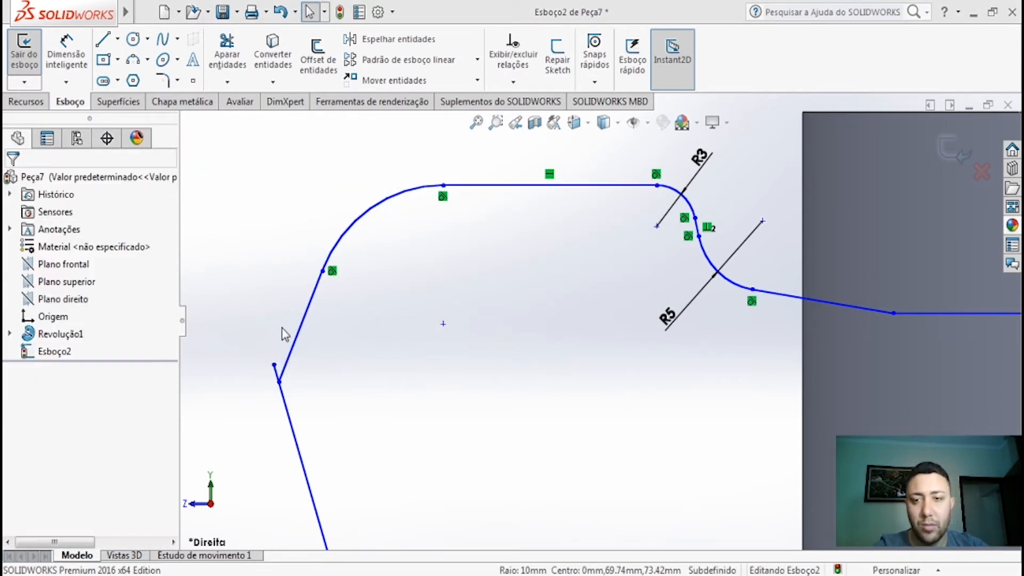
# - Trim the leftover line stub projecting above the handle path's upper outer vertex
pyautogui.click(220, 67)
pyautogui.scroll(-2, 282, 353)
pyautogui.scroll(-2, 283, 349)
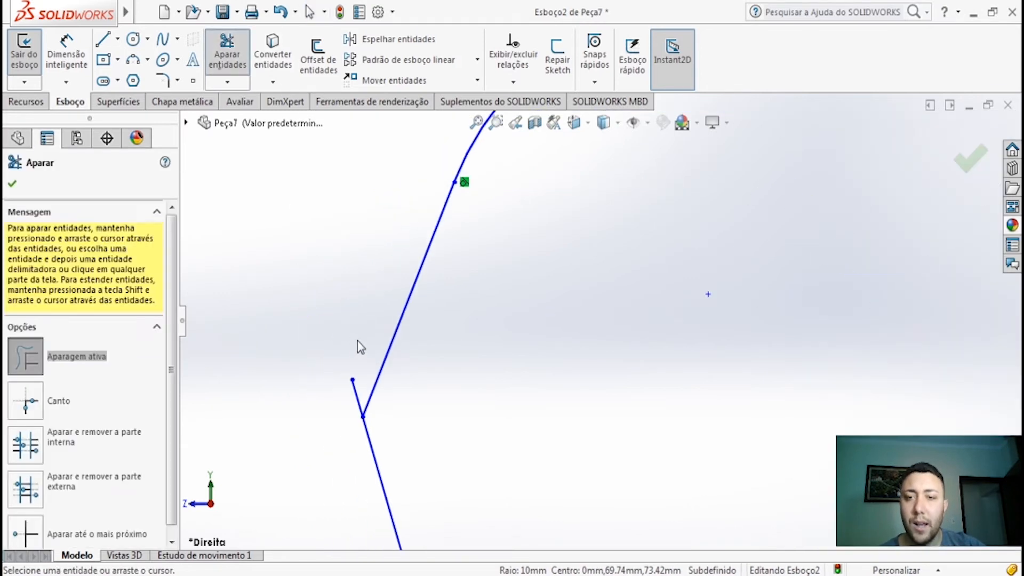
pyautogui.moveTo(364, 355); pyautogui.dragTo(349, 398)
pyautogui.scroll(4, 345, 390)
pyautogui.scroll(3, 345, 391)
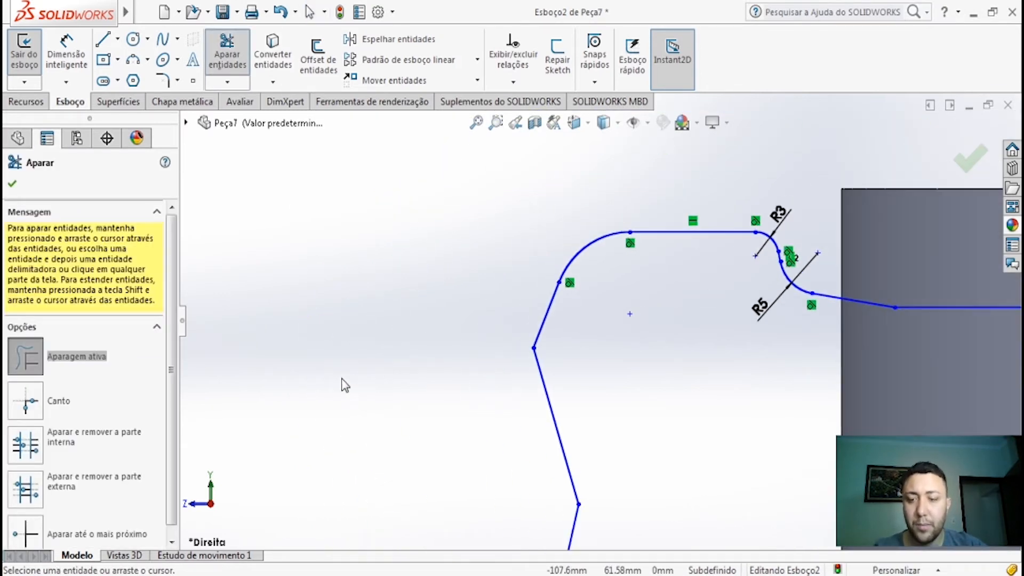
pyautogui.press('Escape')
# - Add 10 mm sketch fillets to the handle path's upper outer vertex, its inward waist corner and its lower outer corner
pyautogui.click(164, 81)
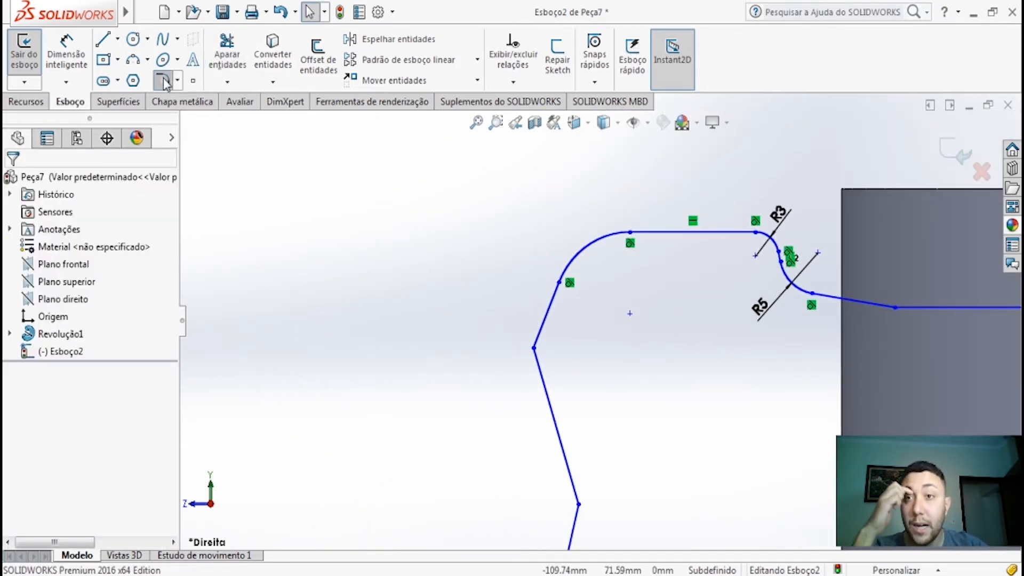
pyautogui.click(540, 336)
pyautogui.scroll(2, 566, 446)
pyautogui.scroll(-3, 593, 448)
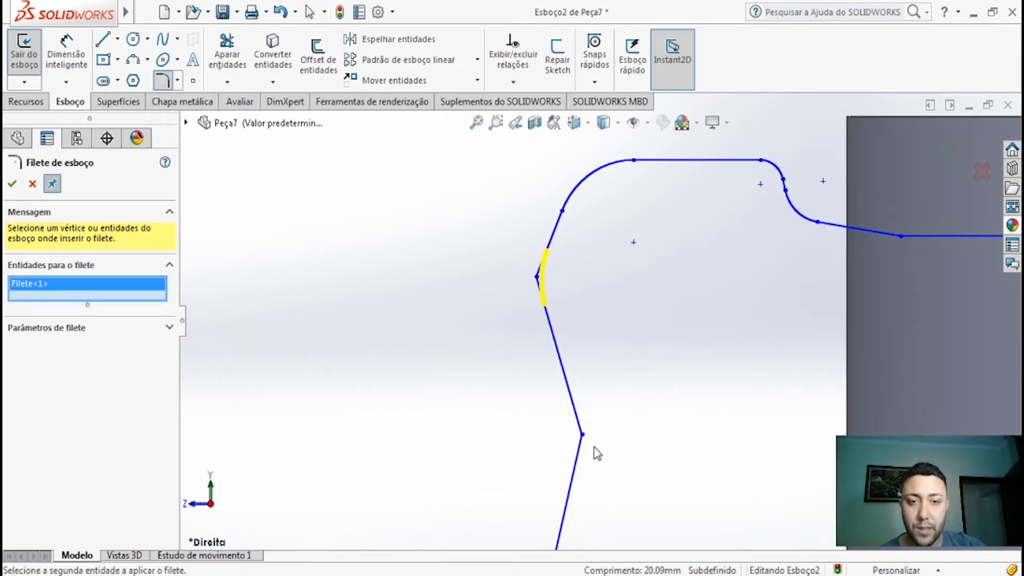
pyautogui.click(572, 398)
pyautogui.click(575, 447)
pyautogui.scroll(2, 578, 451)
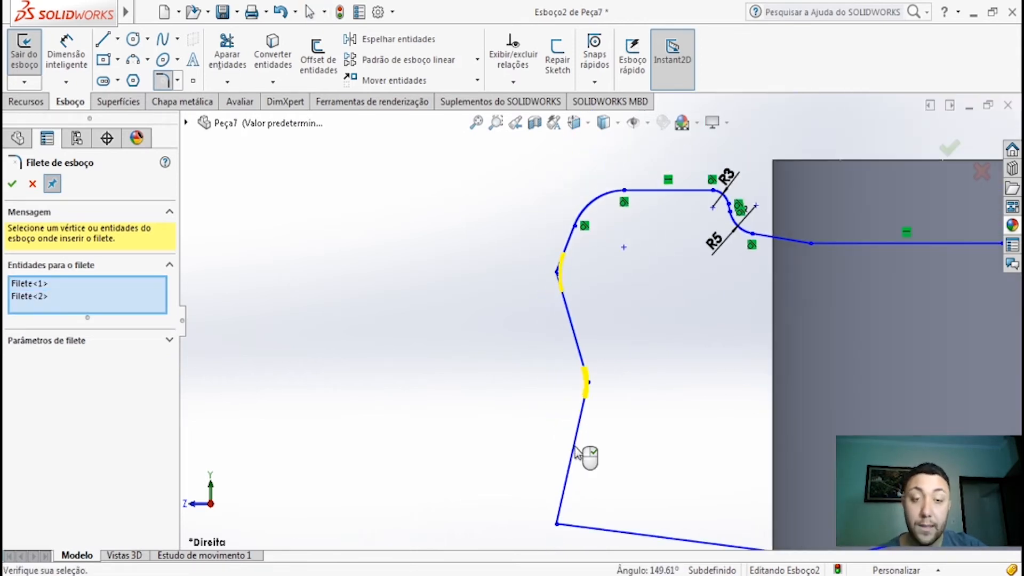
pyautogui.scroll(-3, 586, 452)
pyautogui.scroll(1, 584, 464)
pyautogui.click(586, 510)
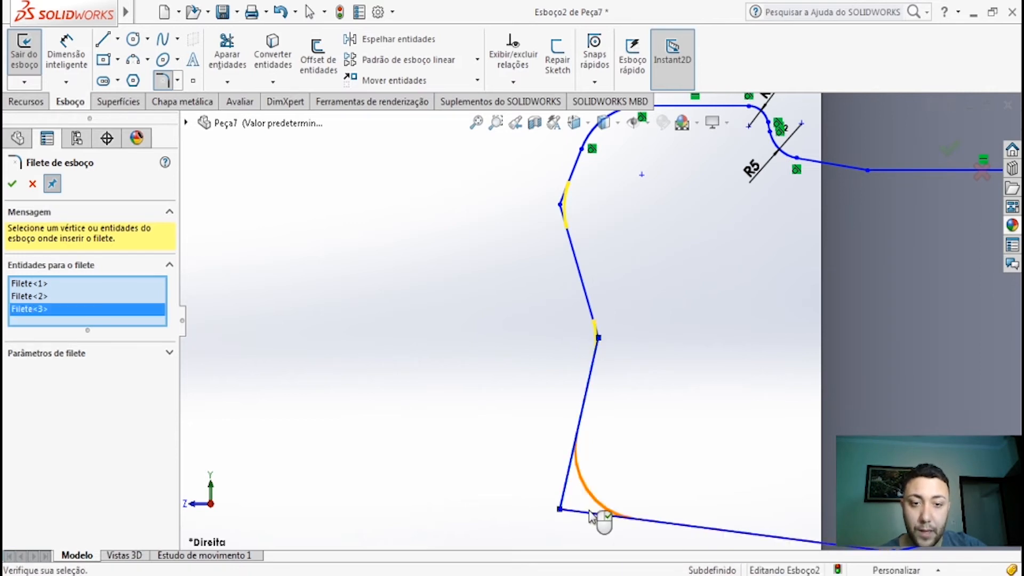
pyautogui.scroll(2, 599, 512)
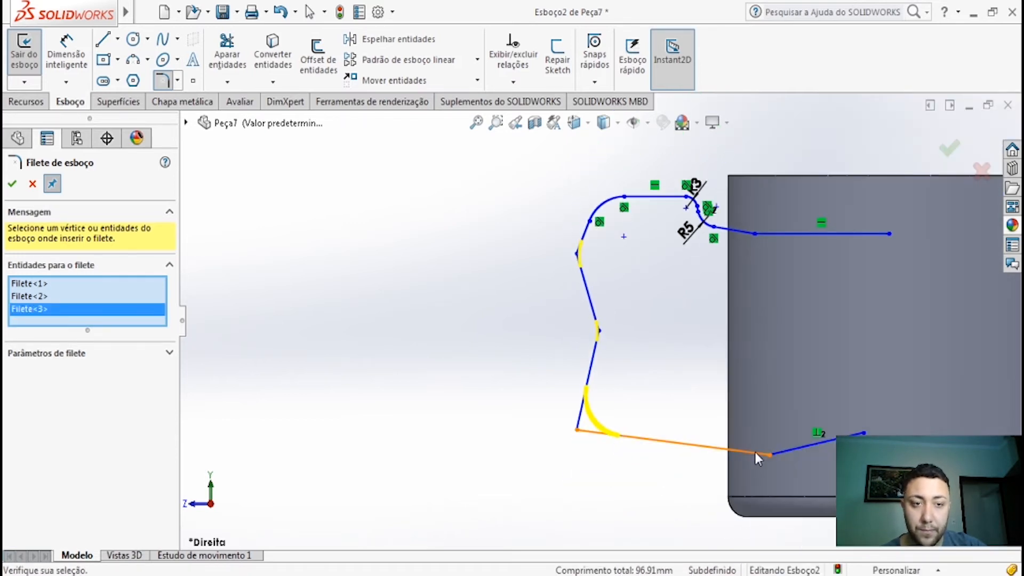
pyautogui.click(13, 184)
pyautogui.click(31, 185)
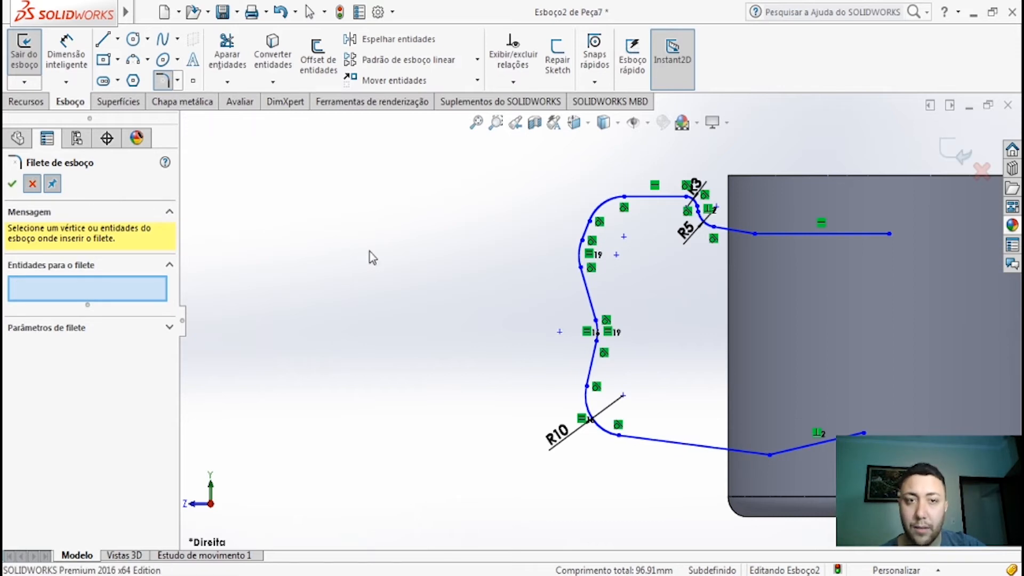
# - Finish the handle path sketch and clear the selection
pyautogui.moveTo(503, 271); pyautogui.dragTo(527, 312, button='middle')
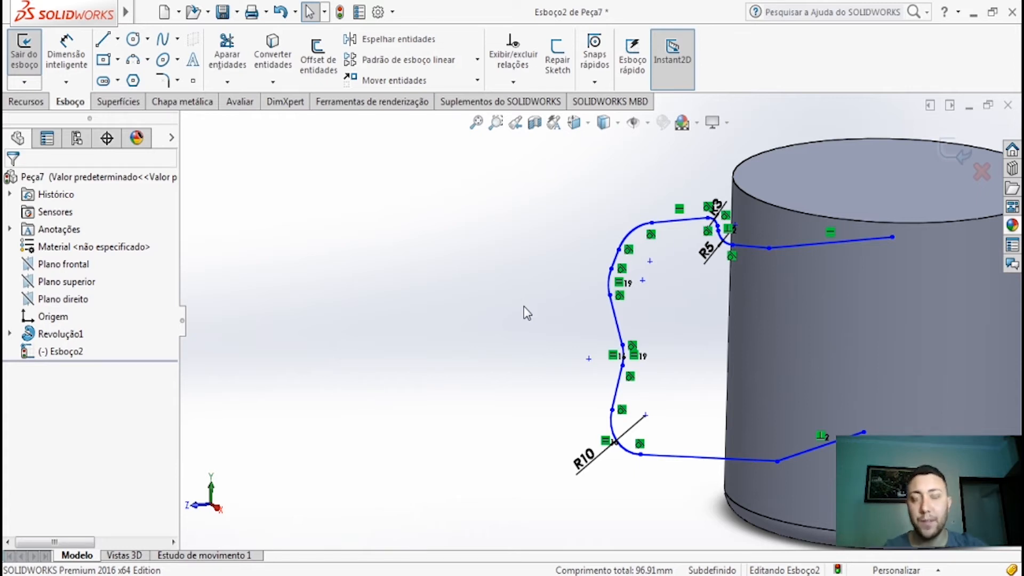
pyautogui.click(956, 153)
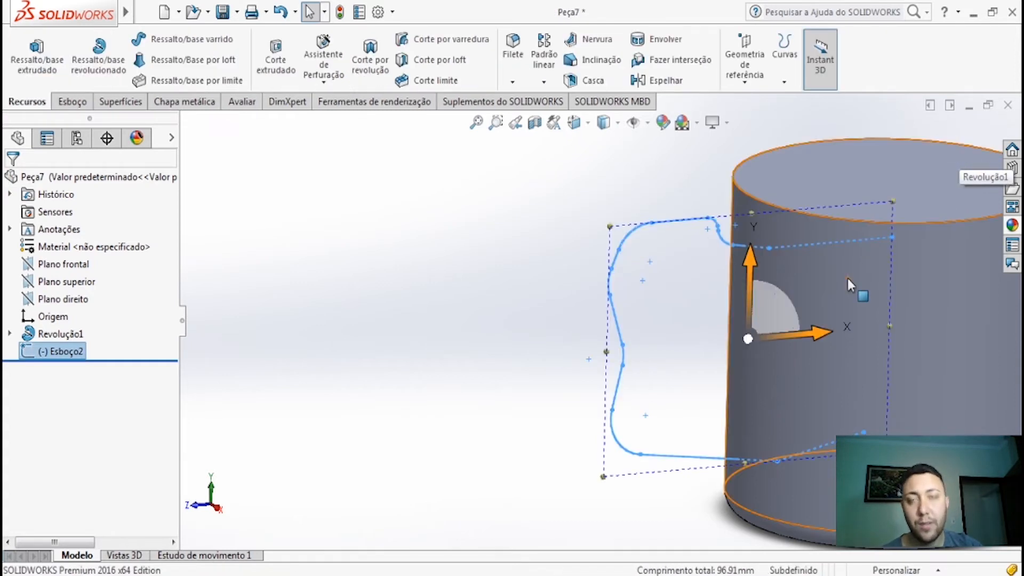
pyautogui.click(495, 340)
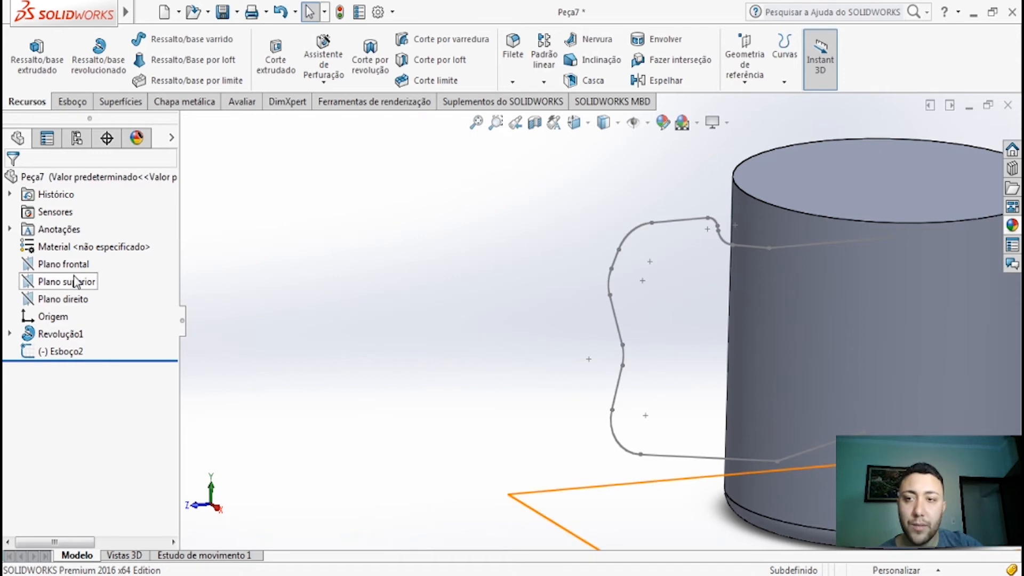
# - Start a new sketch on the front plane for the handle's cross-section
pyautogui.scroll(2, 703, 263)
pyautogui.scroll(2, 703, 264)
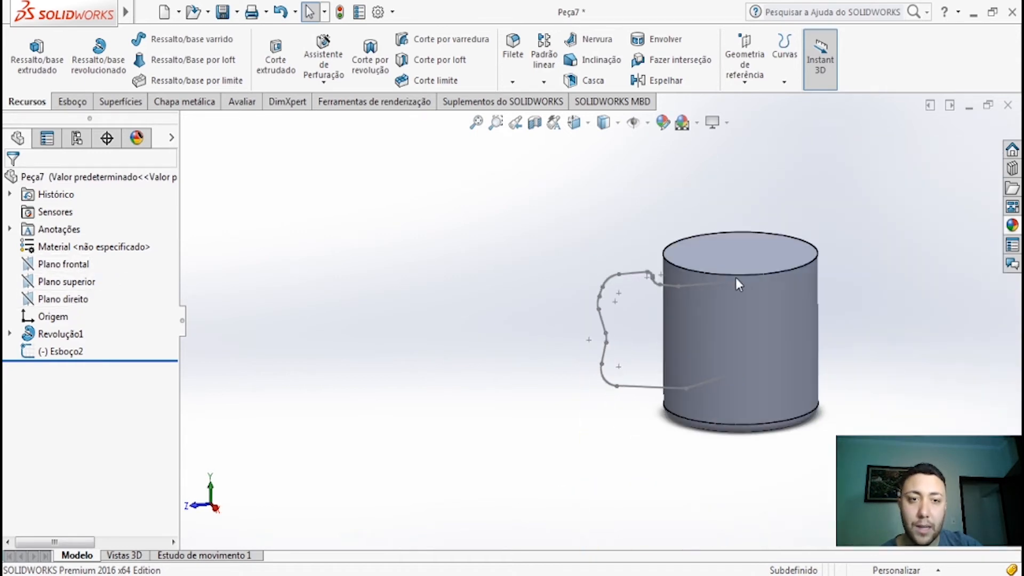
pyautogui.moveTo(735, 278); pyautogui.dragTo(715, 386, button='middle')
pyautogui.click(80, 267)
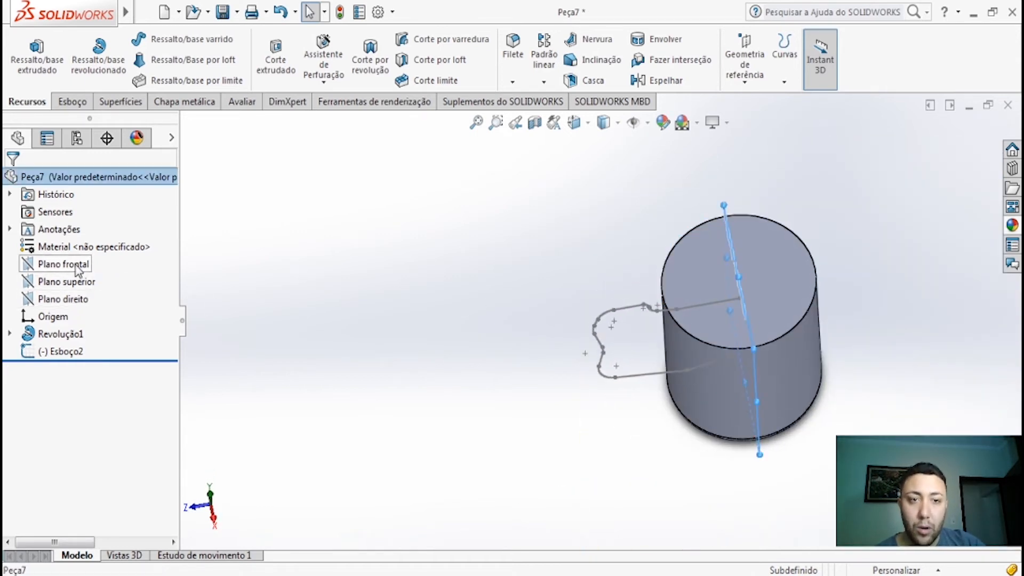
pyautogui.click(84, 241)
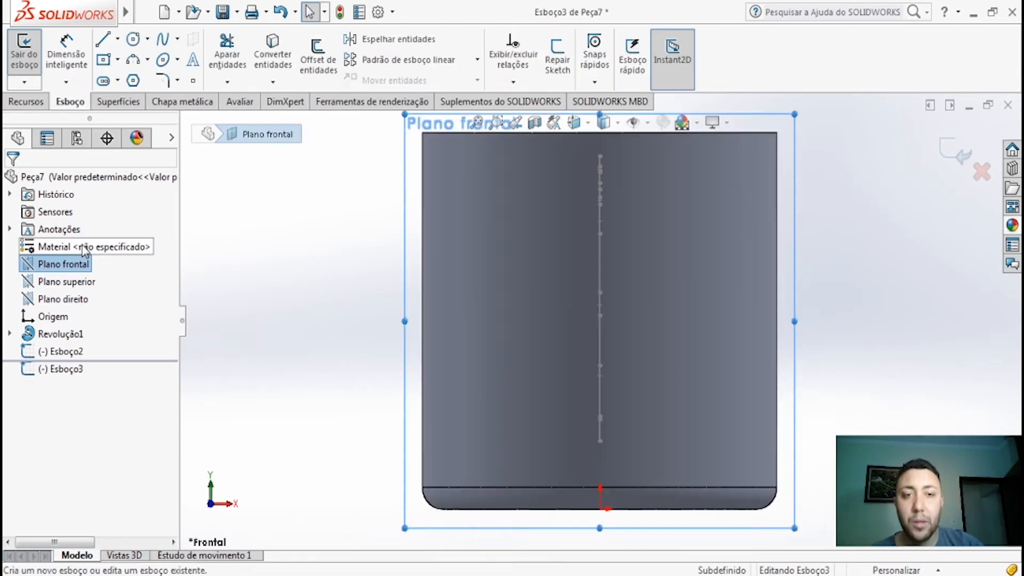
# - Sketch a three-point arc about 9.8 mm wide just above the handle path's upper end and bend its middle downward
pyautogui.scroll(-5, 633, 226)
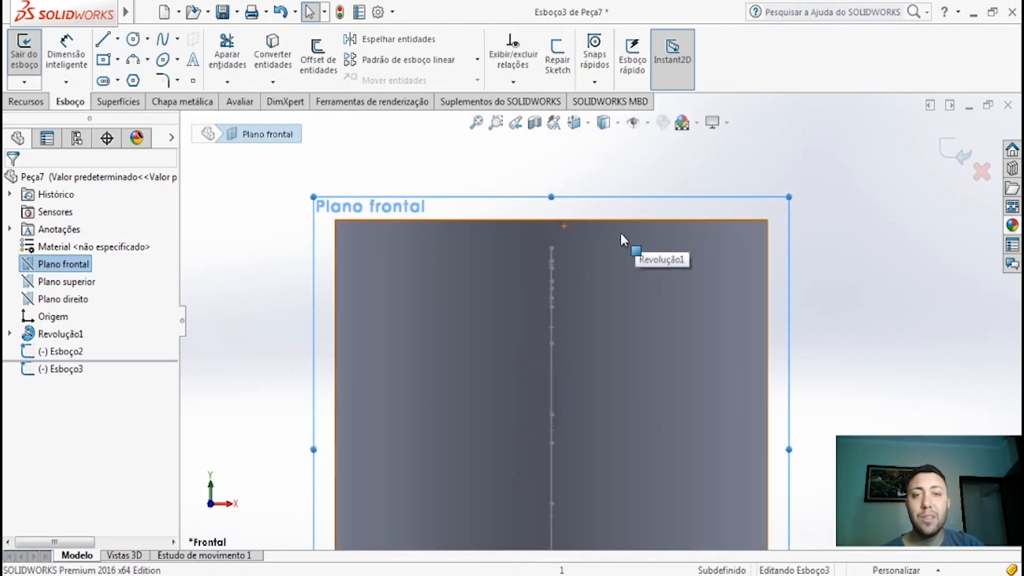
pyautogui.scroll(-3, 501, 282)
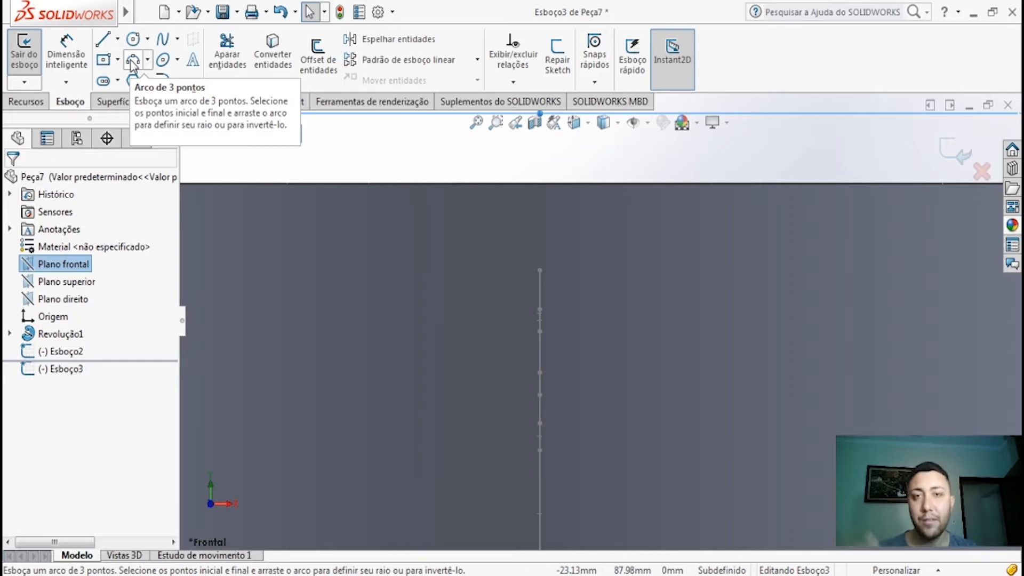
pyautogui.click(133, 61)
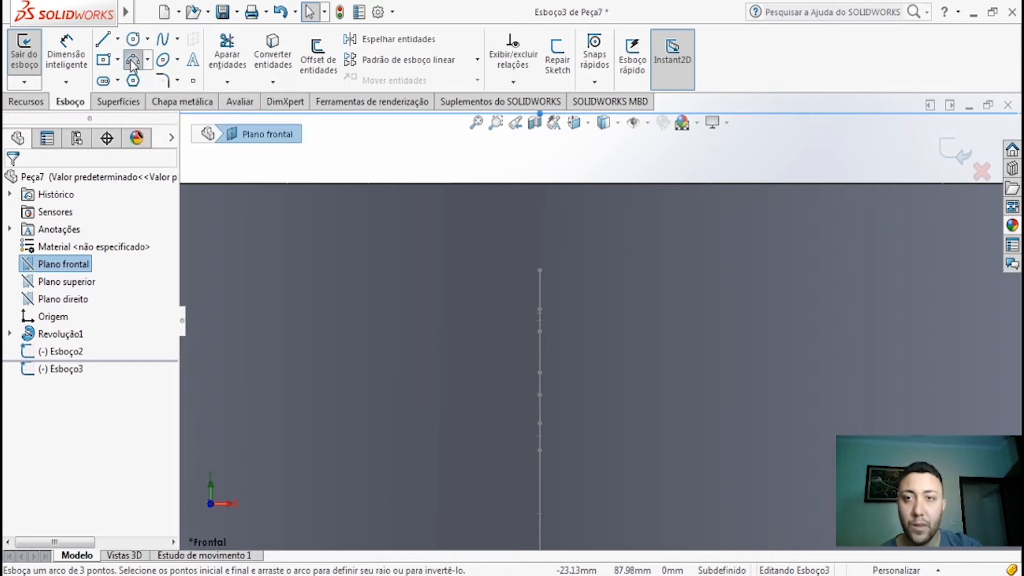
pyautogui.click(468, 230)
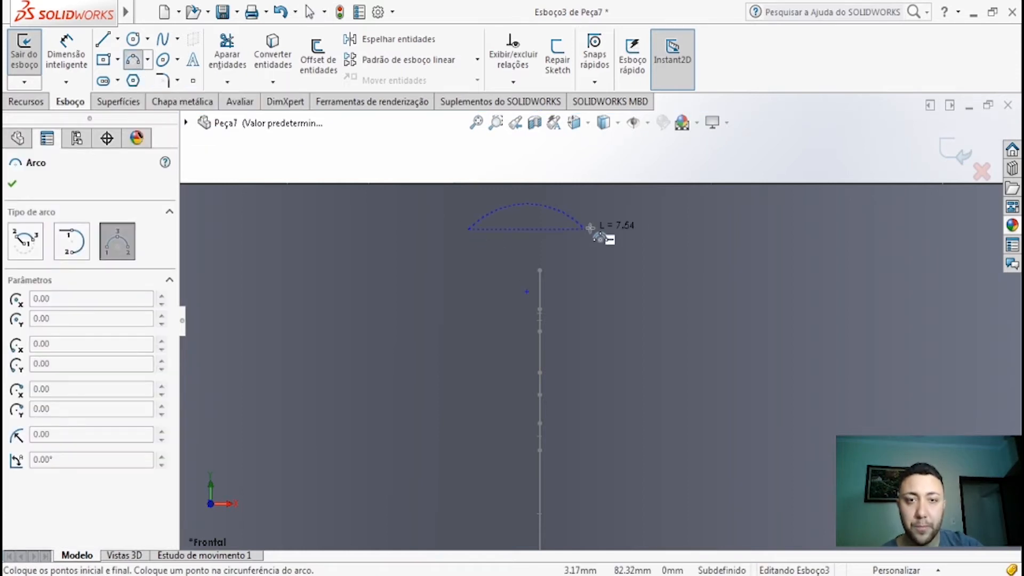
pyautogui.click(622, 230)
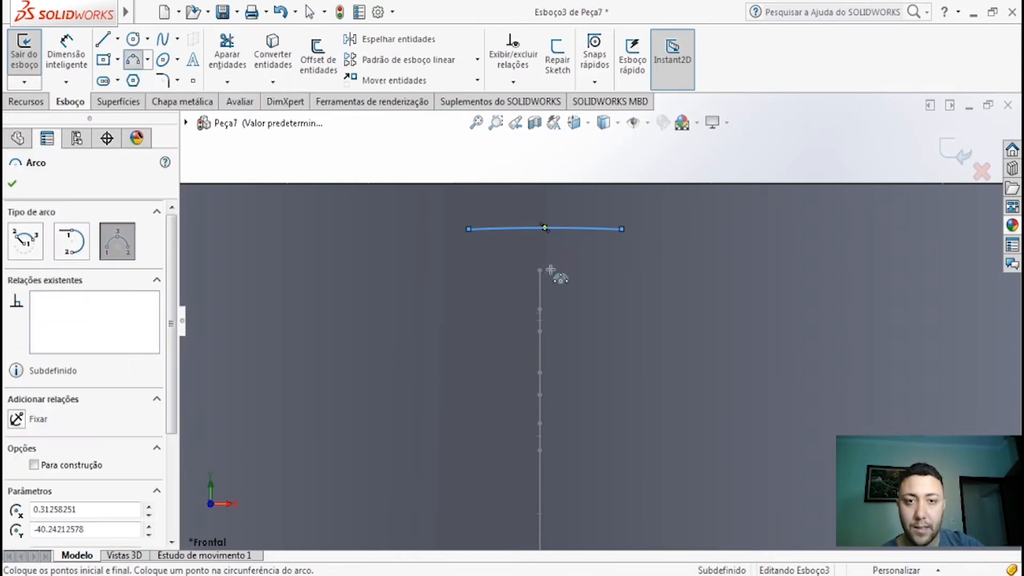
pyautogui.press('Escape')
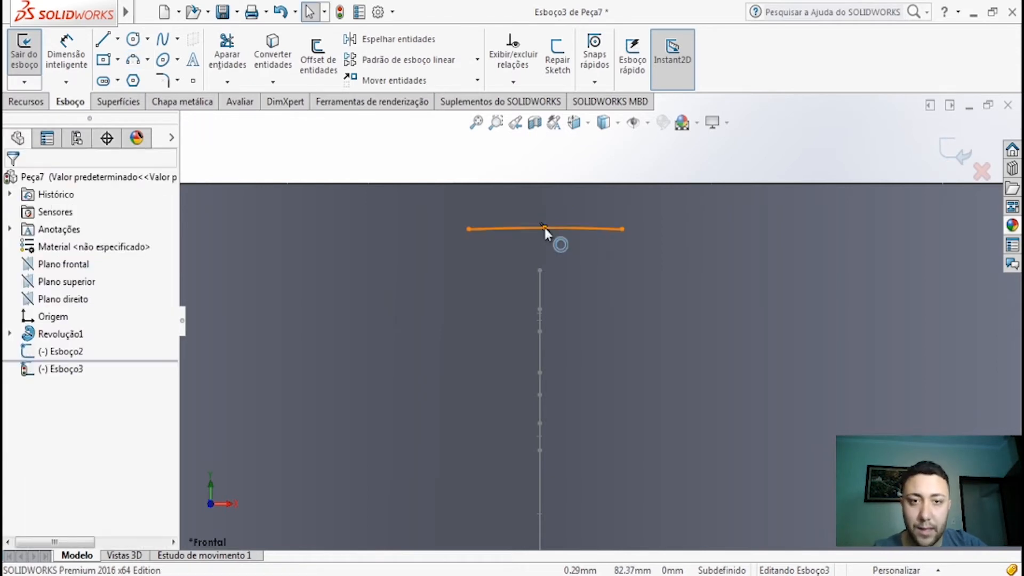
pyautogui.moveTo(544, 229); pyautogui.dragTo(538, 264)
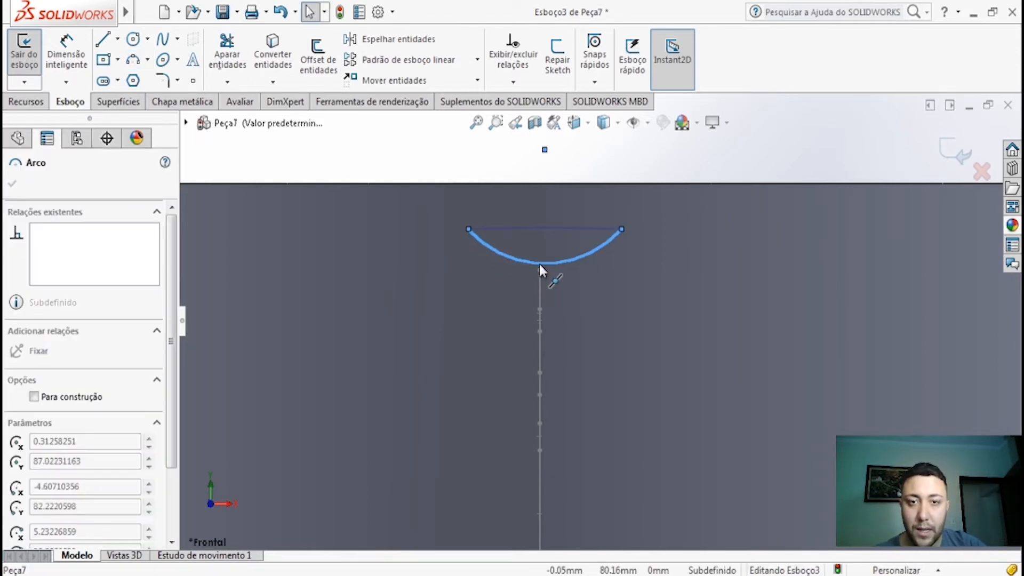
pyautogui.click(539, 264)
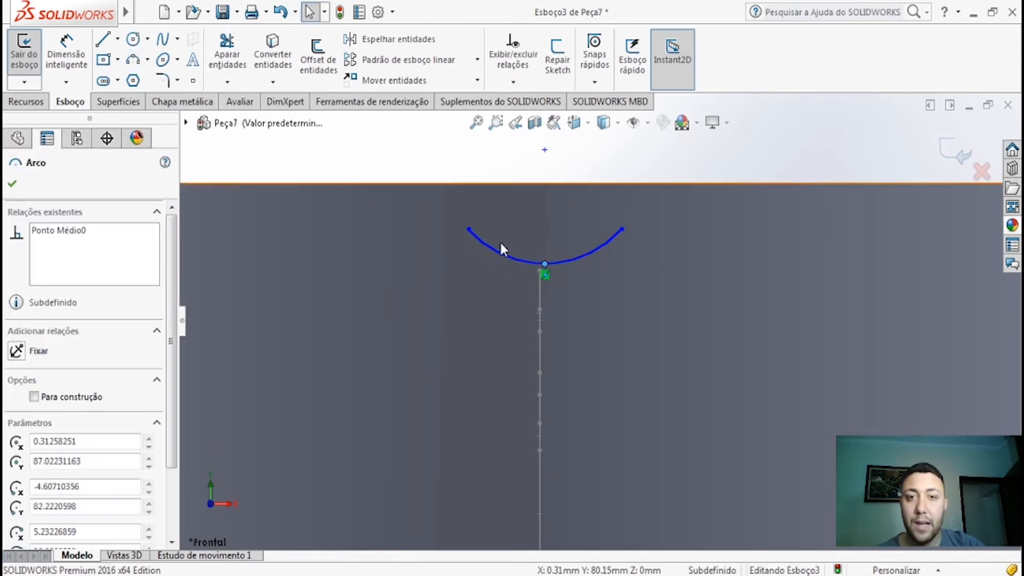
# - Close the profile below the arc with two short vertical sides and a tangent semicircle, pulling it up to about 5.3 mm radius
pyautogui.click(106, 41)
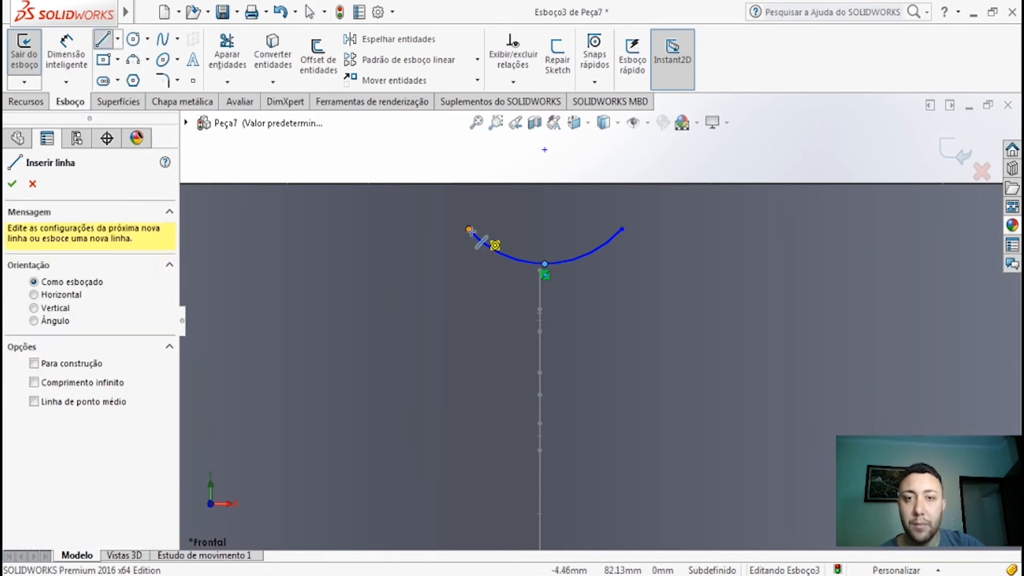
pyautogui.click(468, 229)
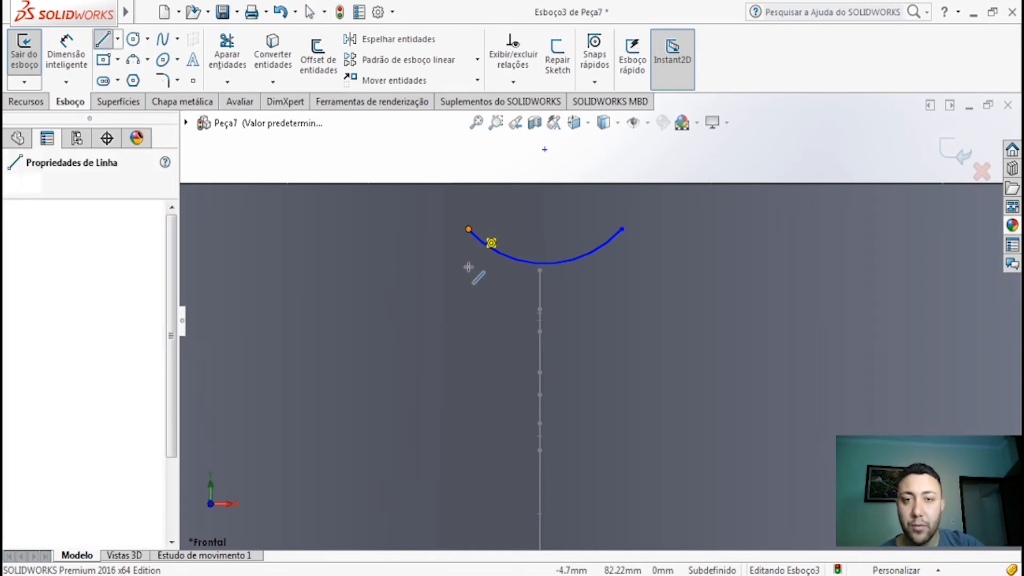
pyautogui.click(469, 276)
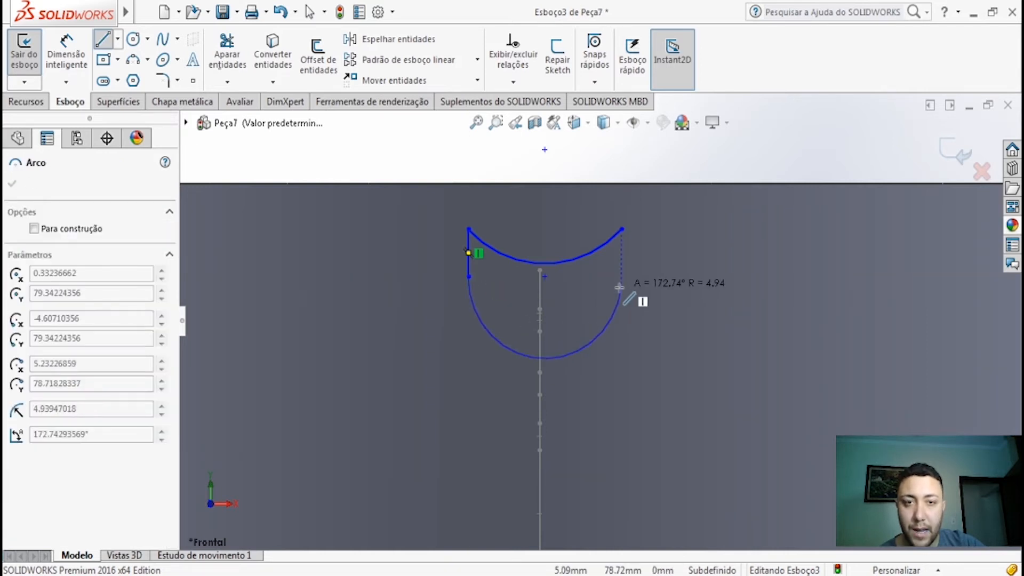
pyautogui.click(622, 277)
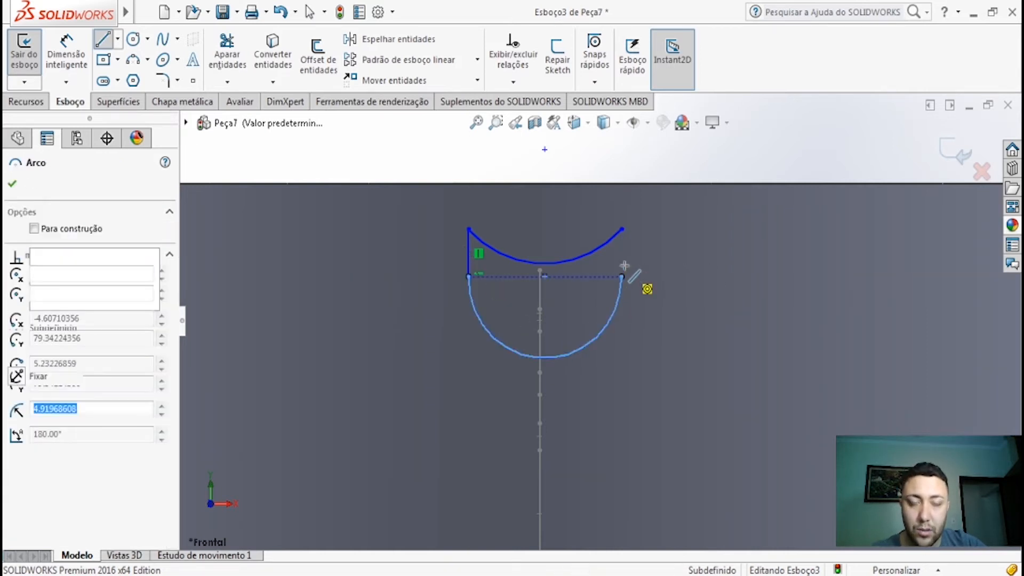
pyautogui.click(622, 229)
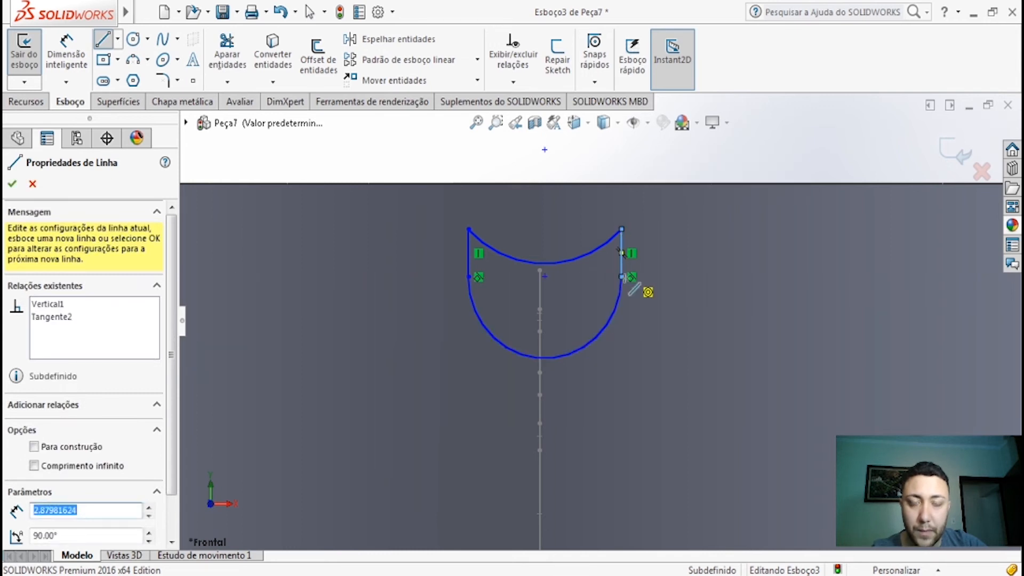
pyautogui.press('Escape')
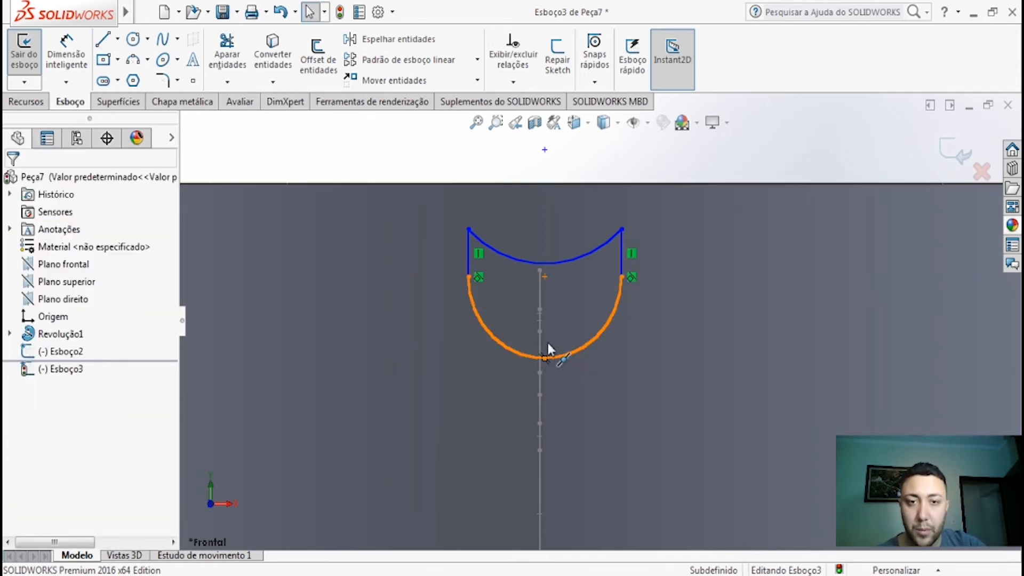
pyautogui.moveTo(548, 344)
pyautogui.mouseDown()
pyautogui.moveTo(549, 308)
pyautogui.moveTo(544, 333)
pyautogui.mouseUp()
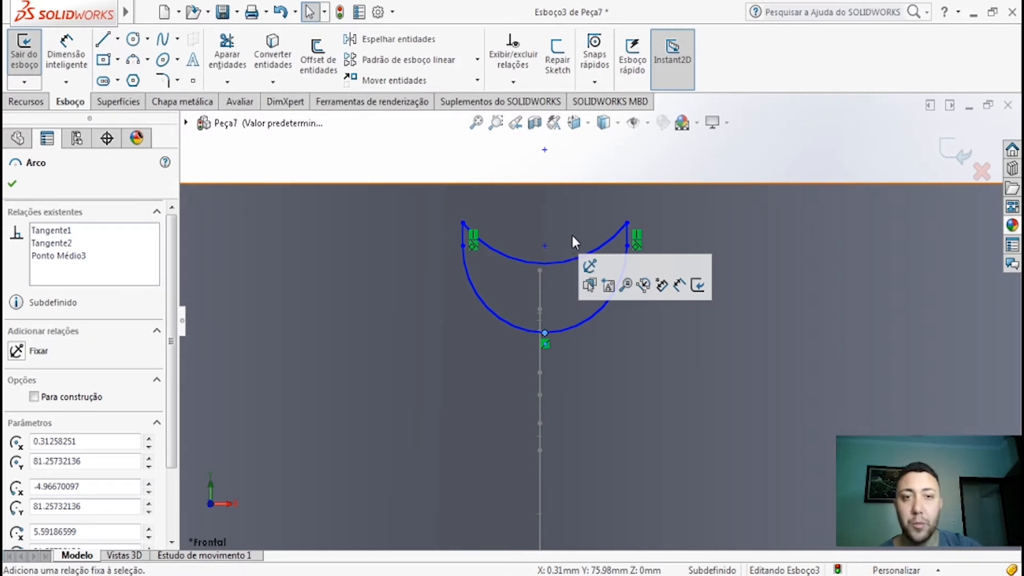
pyautogui.scroll(-4, 485, 254)
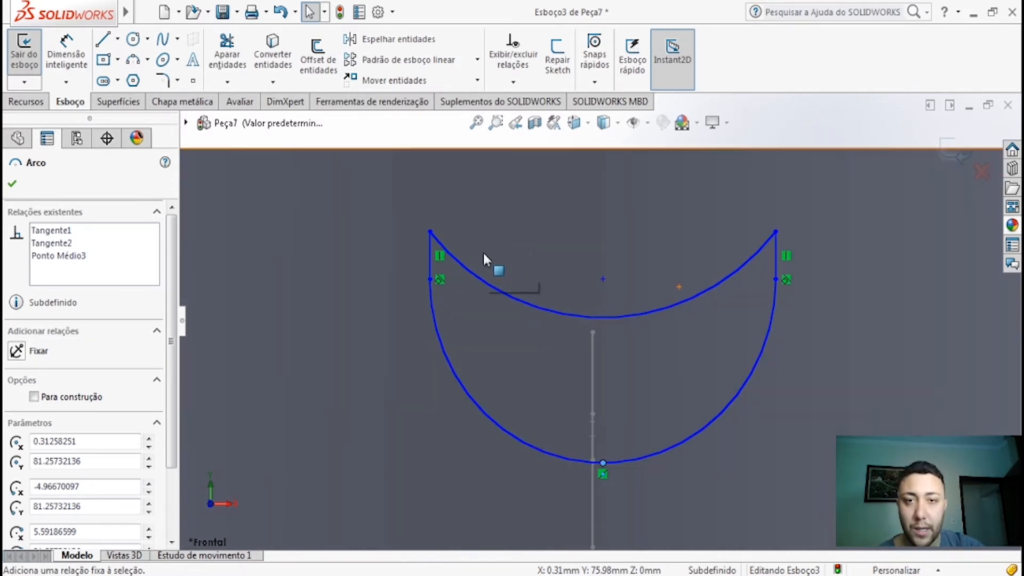
pyautogui.click(162, 81)
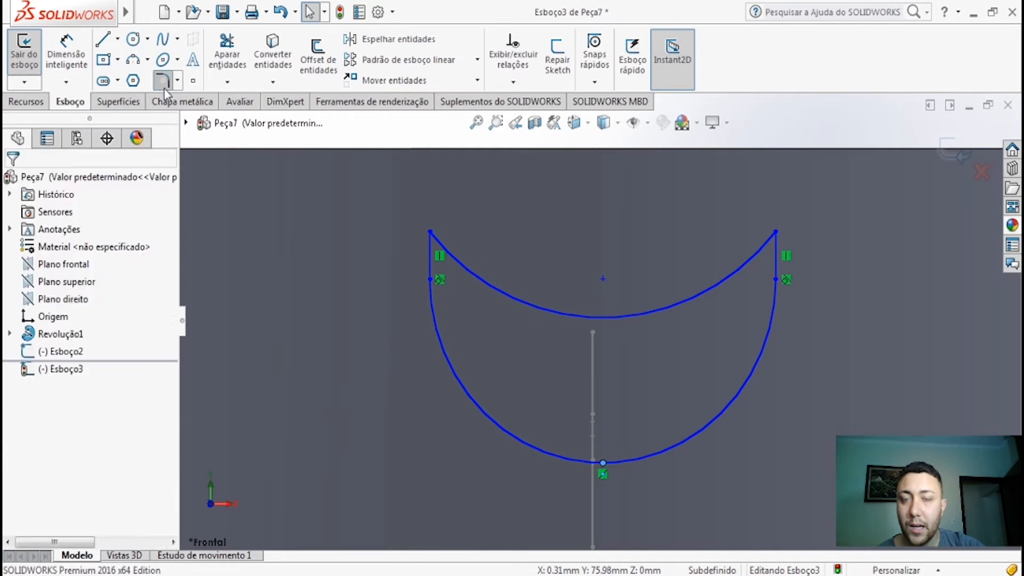
pyautogui.click(429, 252)
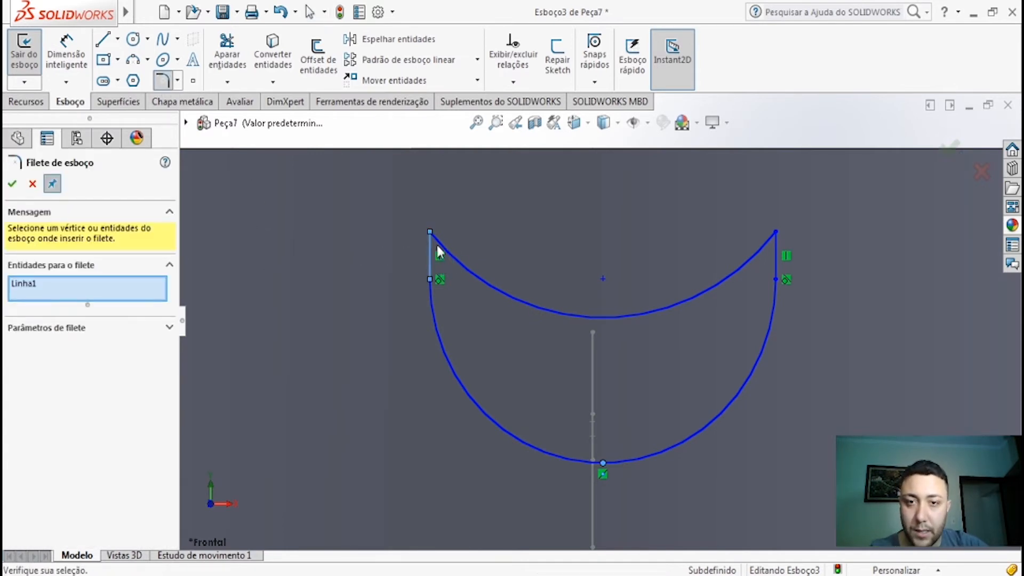
pyautogui.press('Escape')
pyautogui.press('Escape')
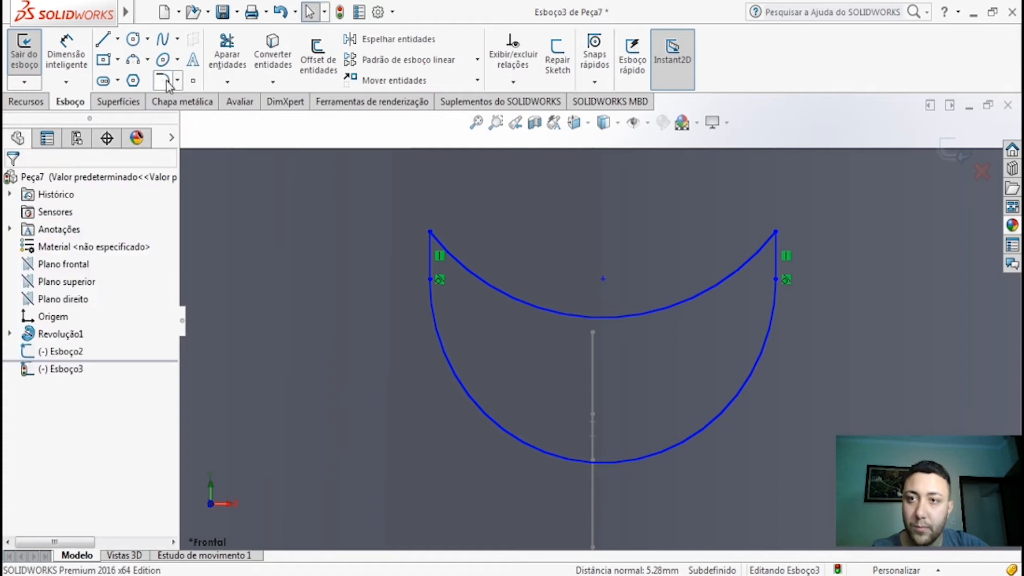
pyautogui.click(164, 83)
pyautogui.click(429, 244)
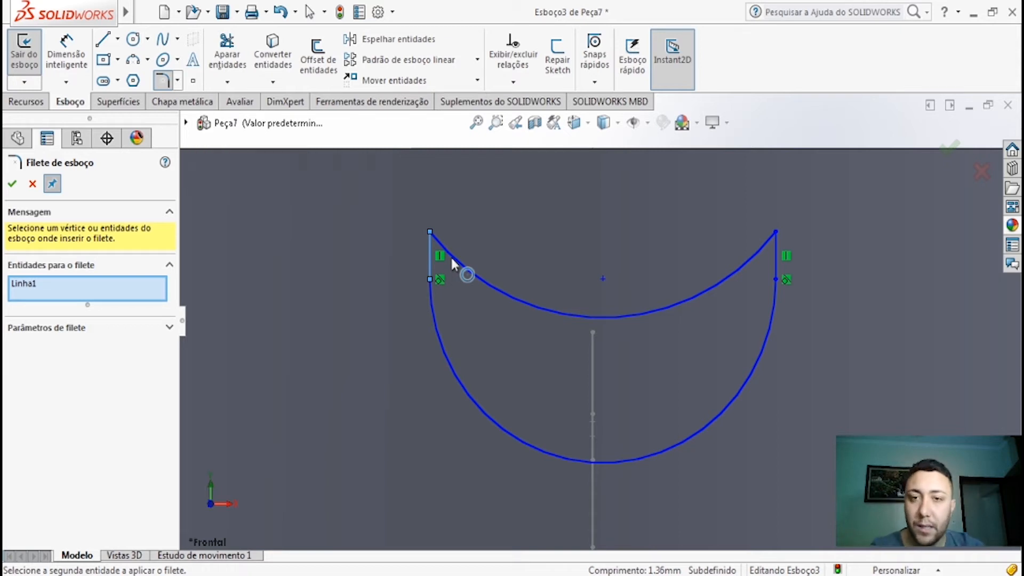
pyautogui.press('Escape')
pyautogui.press('Escape')
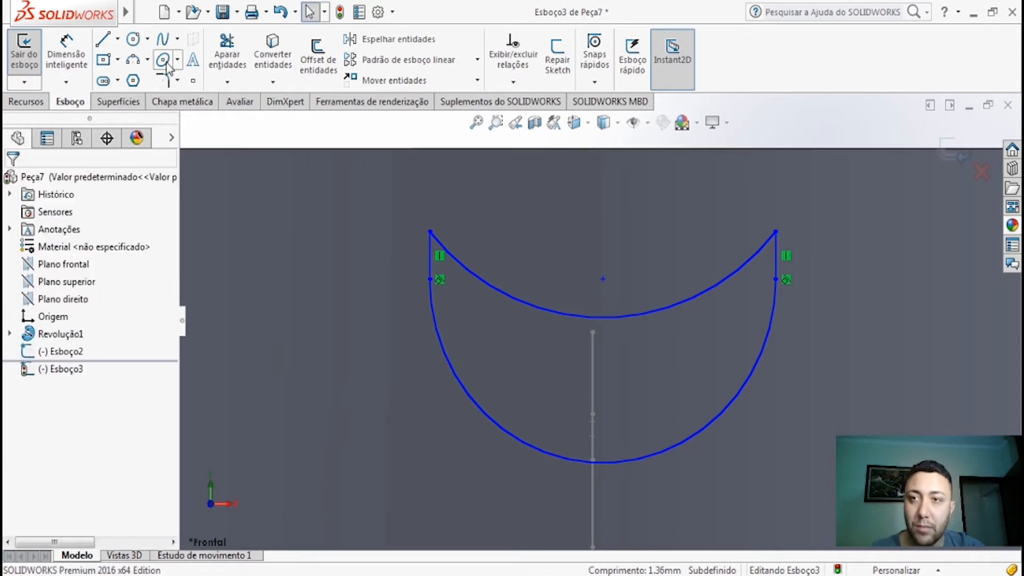
# - Sketch a circle of about 0.24 mm radius inside the left corner of the crescent profile
pyautogui.click(133, 39)
pyautogui.scroll(-5, 458, 274)
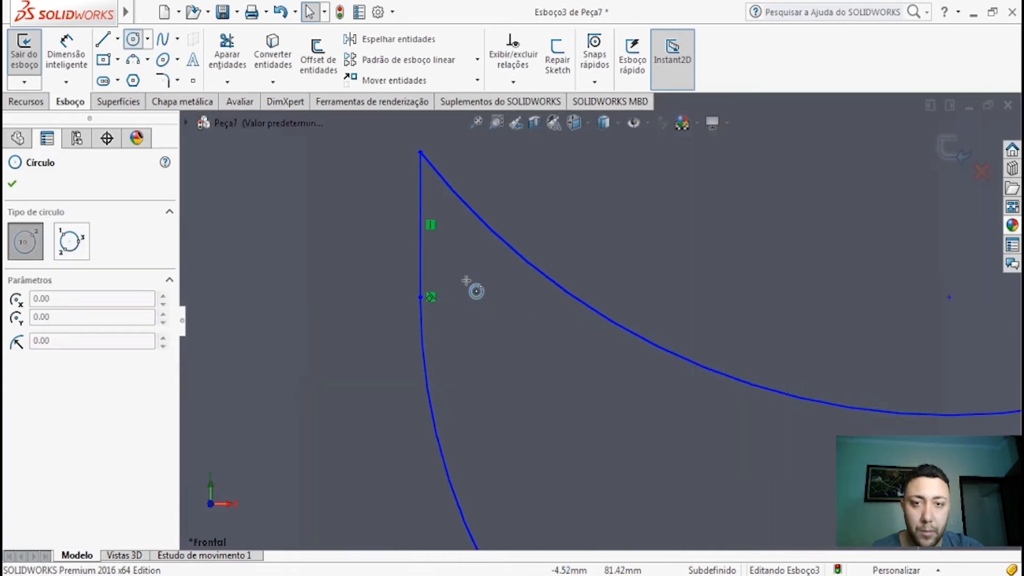
pyautogui.click(475, 283)
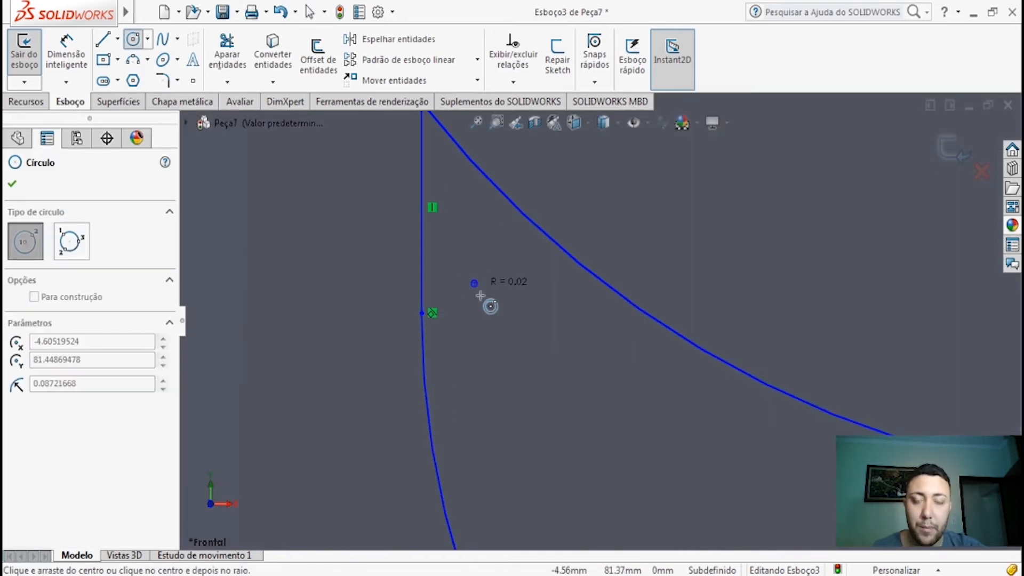
pyautogui.click(496, 314)
pyautogui.press('Escape')
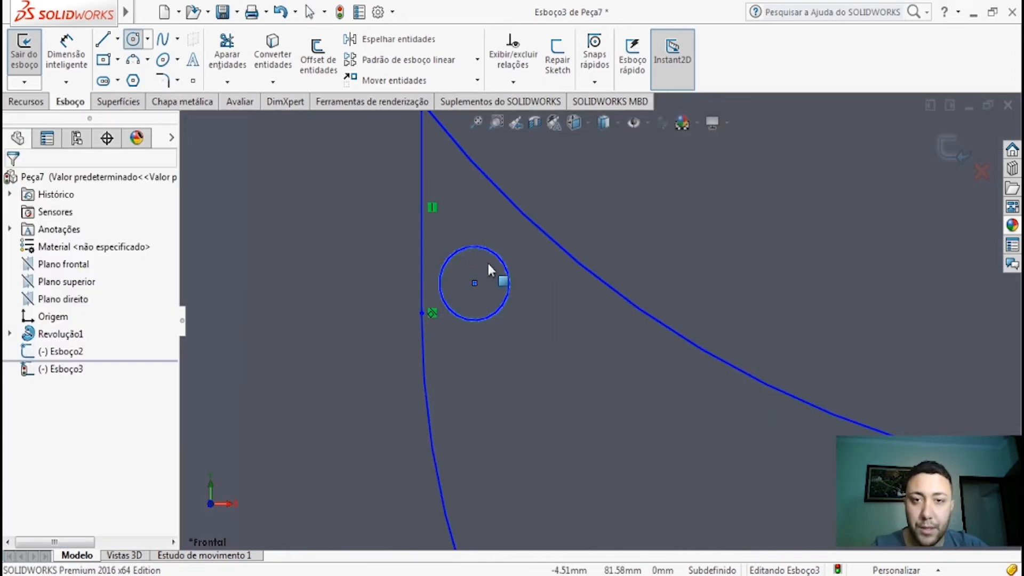
# - Make the small circle tangent to both the upper arc and the left vertical side
pyautogui.click(507, 267)
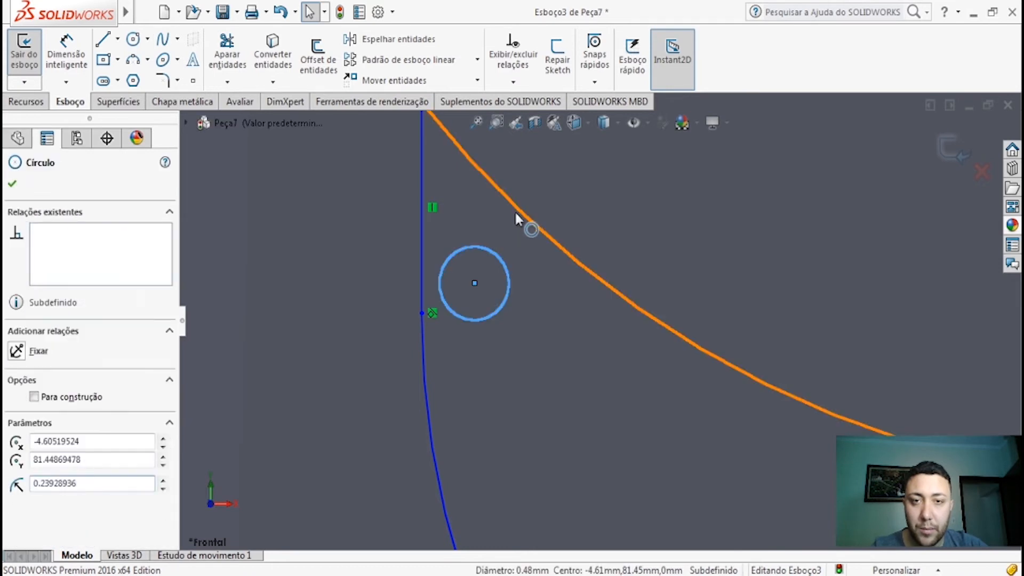
pyautogui.keyDown('ctrl'); pyautogui.click(520, 219); pyautogui.keyUp('ctrl')
pyautogui.click(47, 459)
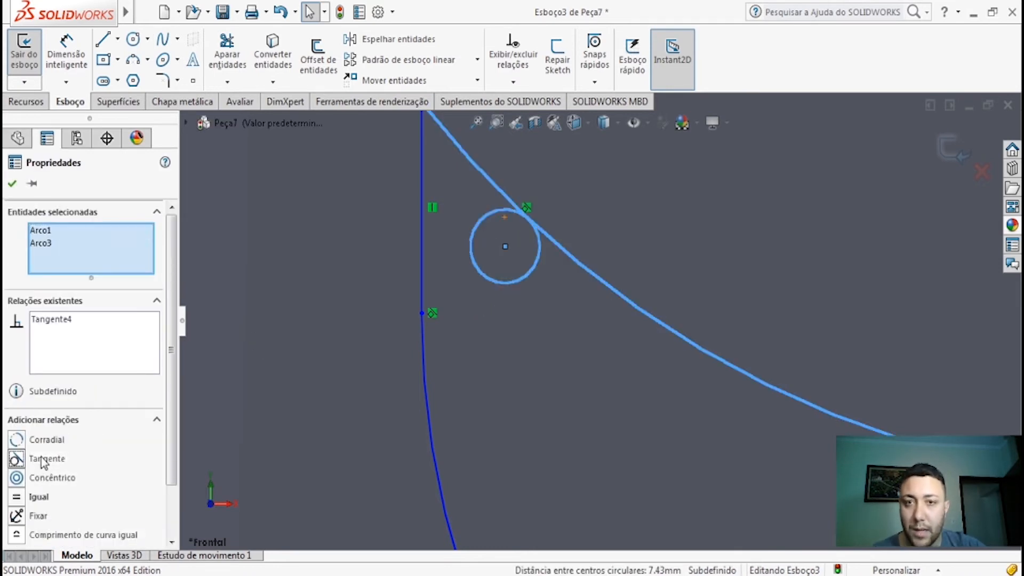
pyautogui.click(626, 276)
pyautogui.click(527, 280)
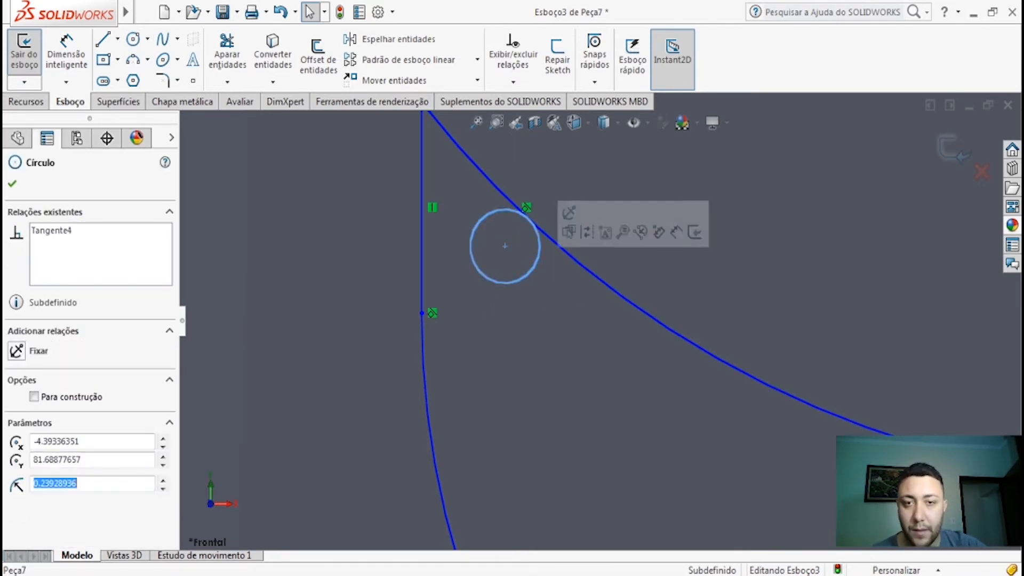
pyautogui.click(421, 257)
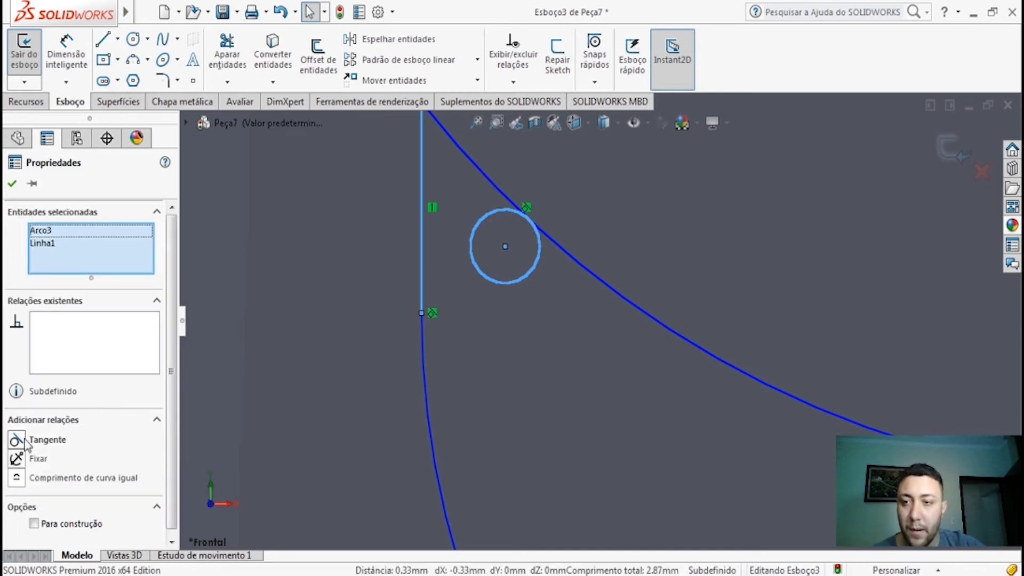
pyautogui.click(16, 439)
pyautogui.click(632, 225)
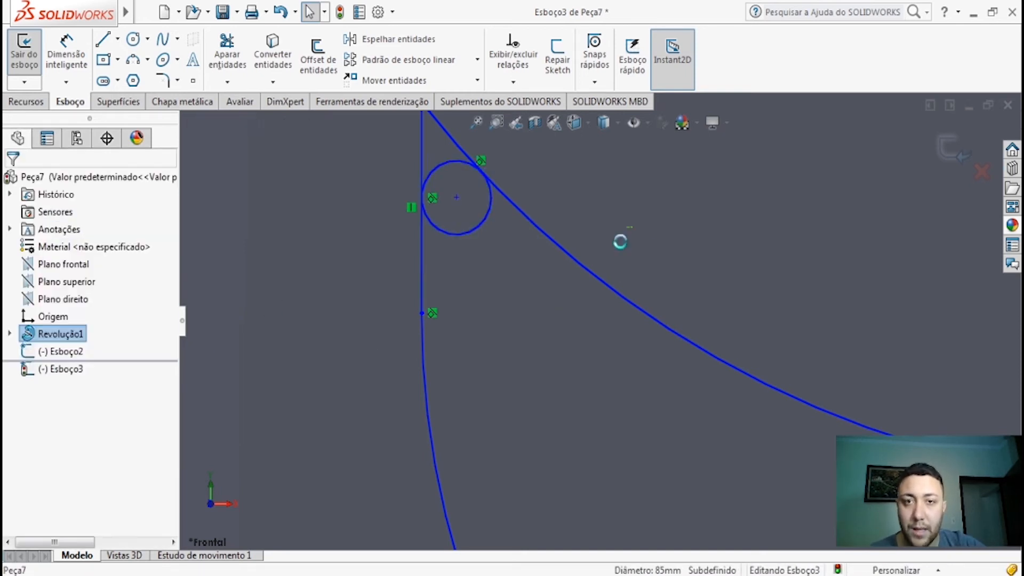
# - Dimension the profile's upper arc with a 6 mm radius
pyautogui.scroll(3, 619, 238)
pyautogui.click(66, 53)
pyautogui.scroll(2, 600, 321)
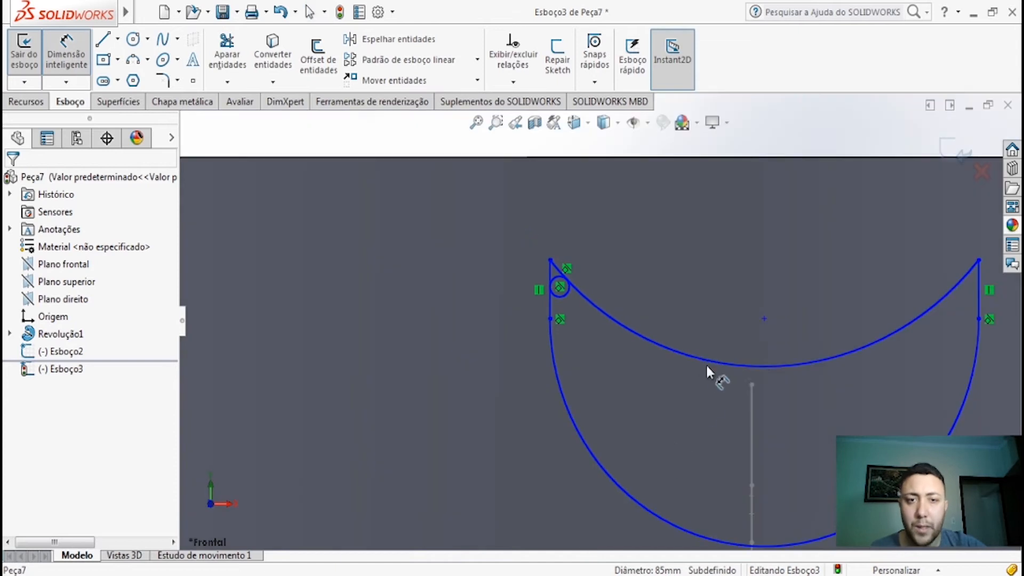
pyautogui.click(701, 359)
pyautogui.click(744, 301)
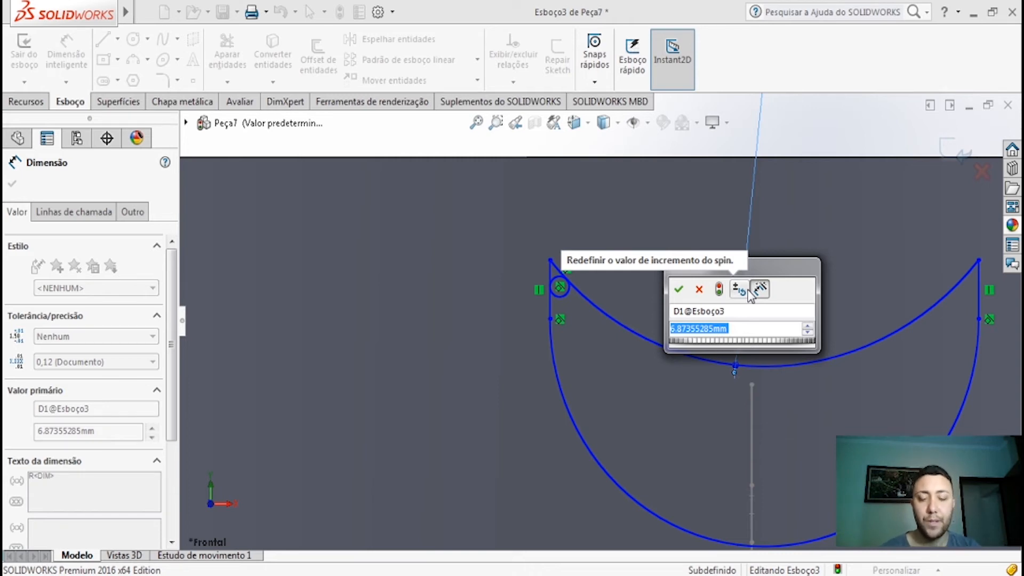
pyautogui.write('6')
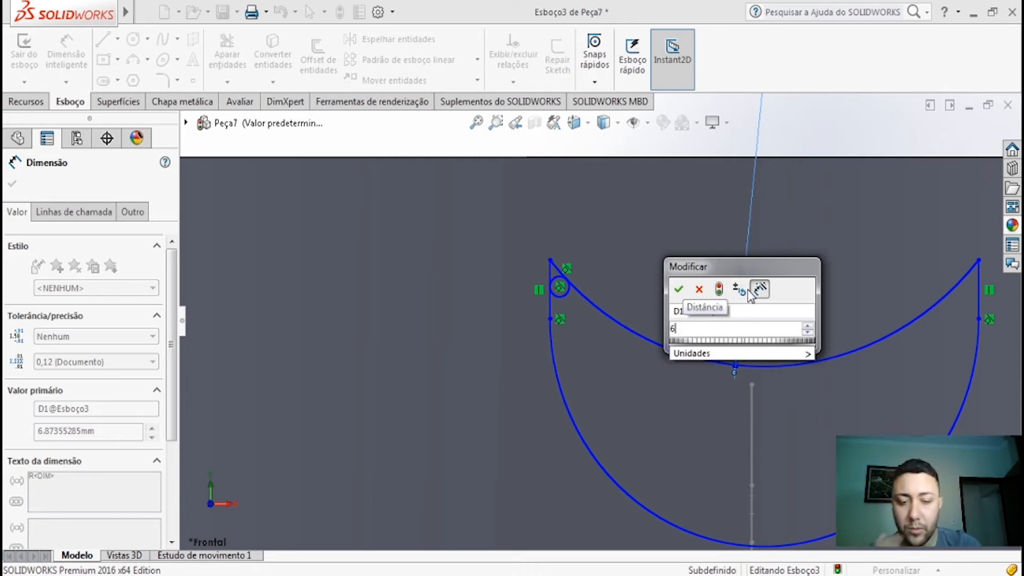
pyautogui.press('Return')
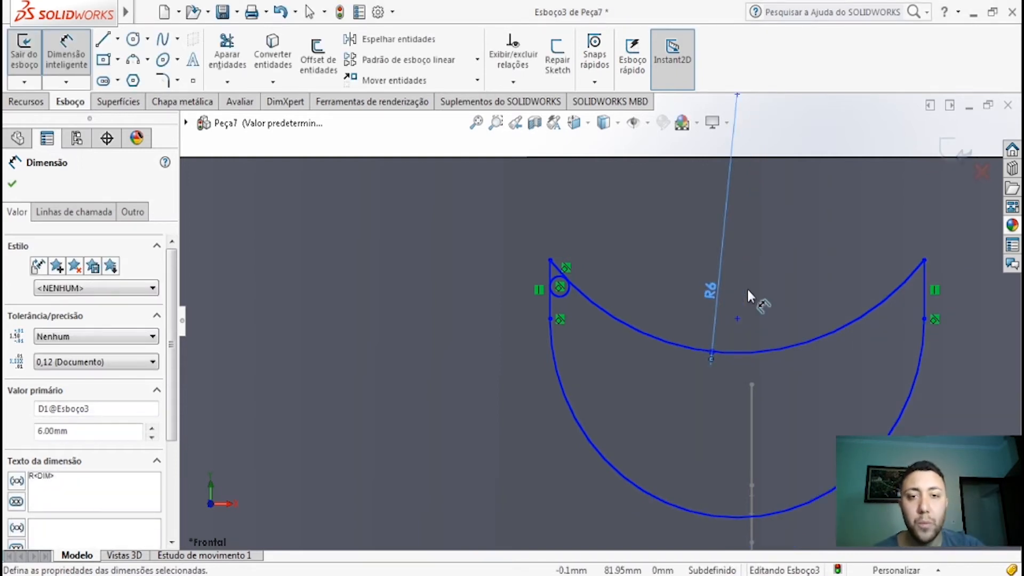
# - Dimension the profile's lower arc with a 4 mm radius and leave the dimension command
pyautogui.click(641, 489)
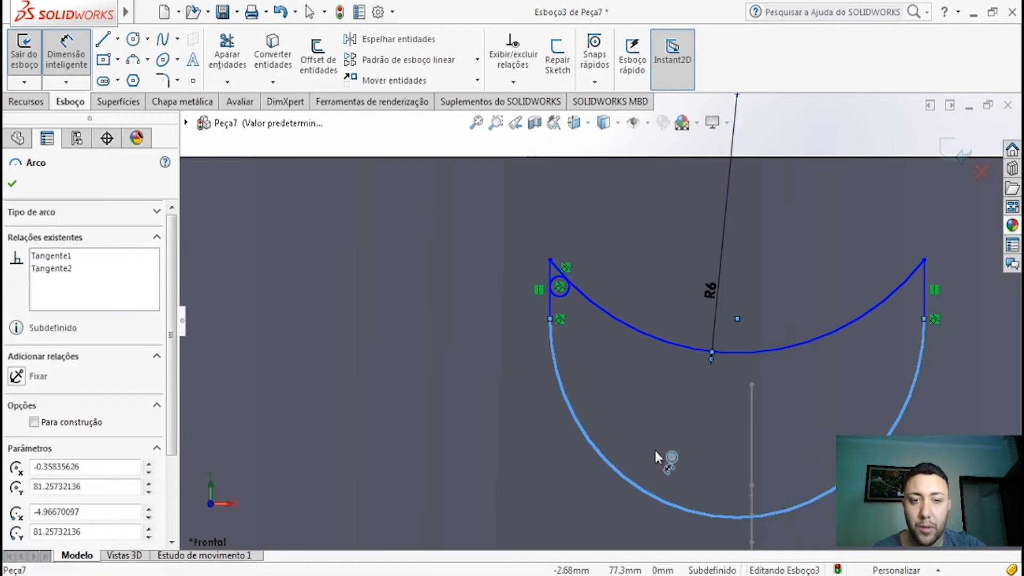
pyautogui.click(658, 448)
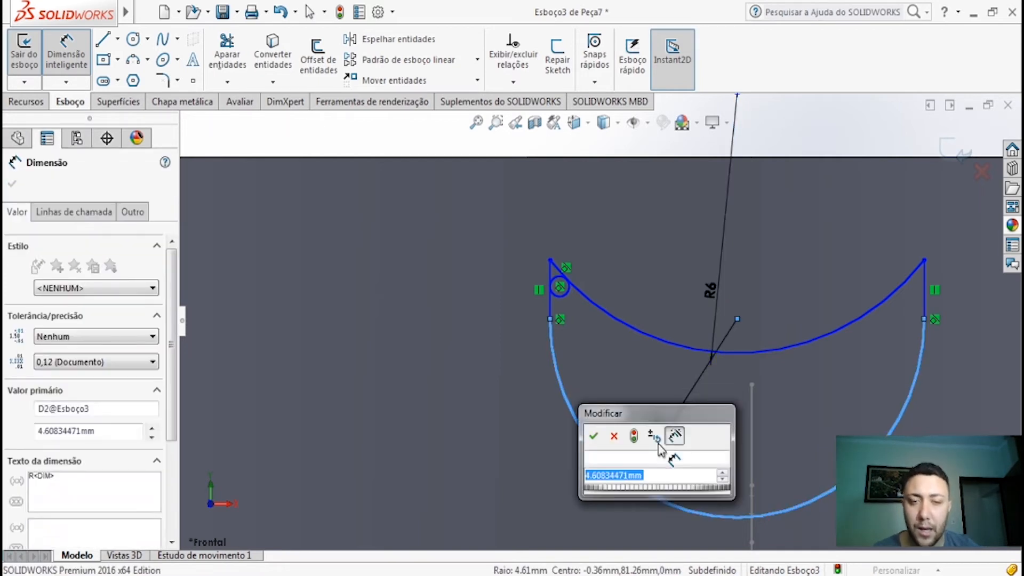
pyautogui.write('4')
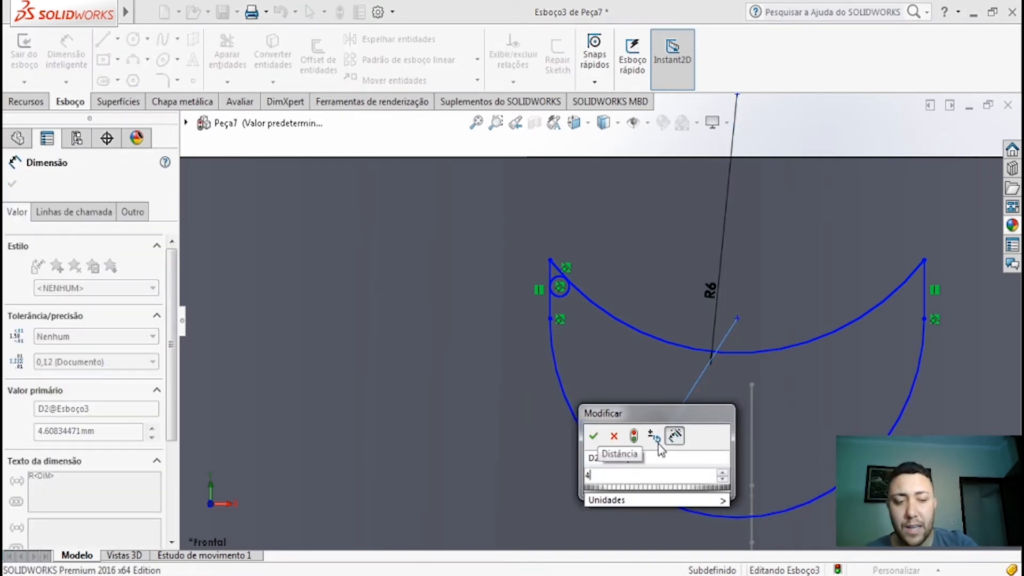
pyautogui.press('Return')
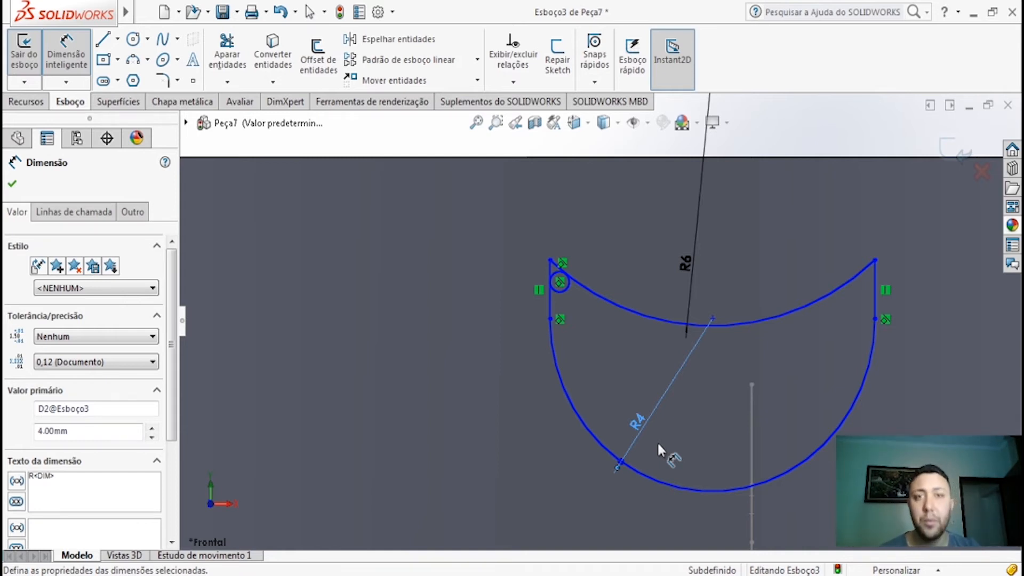
pyautogui.scroll(-4, 577, 296)
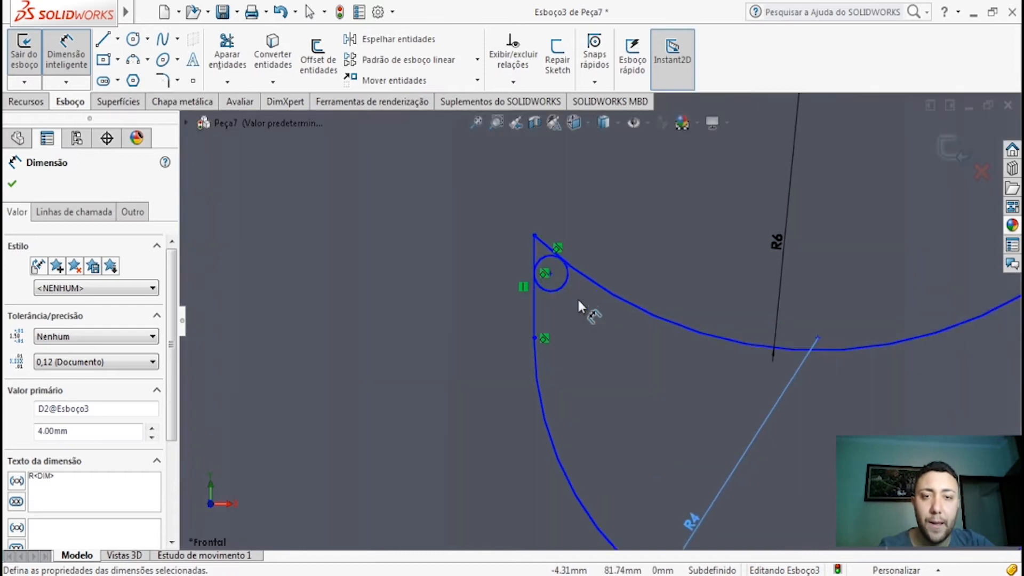
pyautogui.scroll(4, 640, 329)
pyautogui.press('Escape')
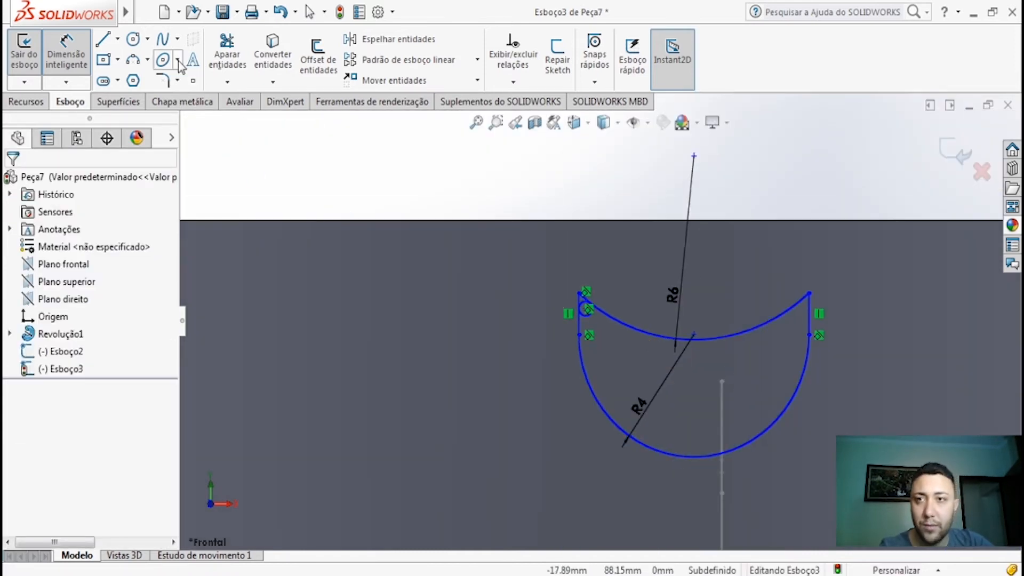
# - Draw a vertical centerline from the midpoint of the upper arc down to the midpoint of the lower arc
pyautogui.click(117, 39)
pyautogui.click(127, 60)
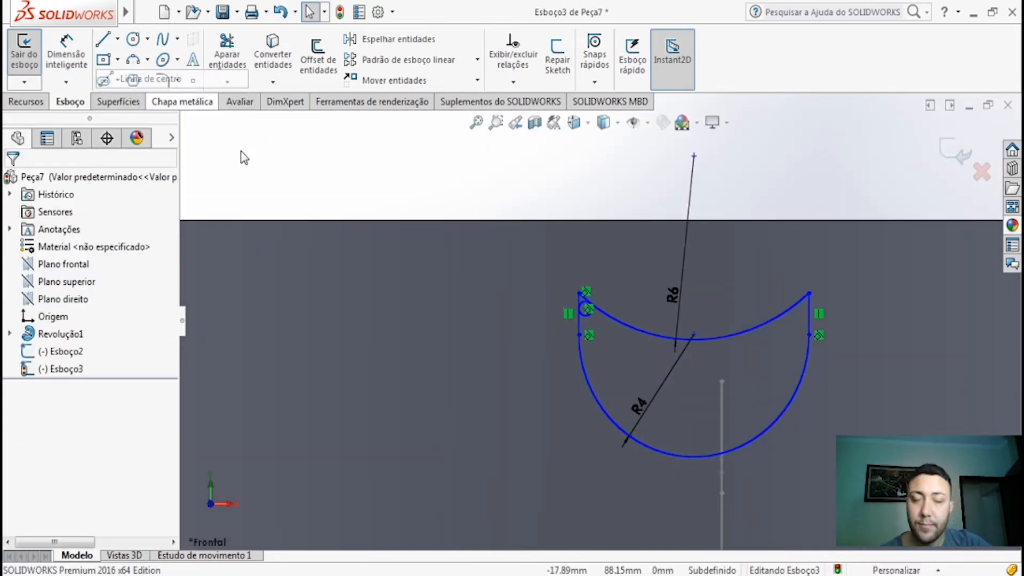
pyautogui.click(694, 338)
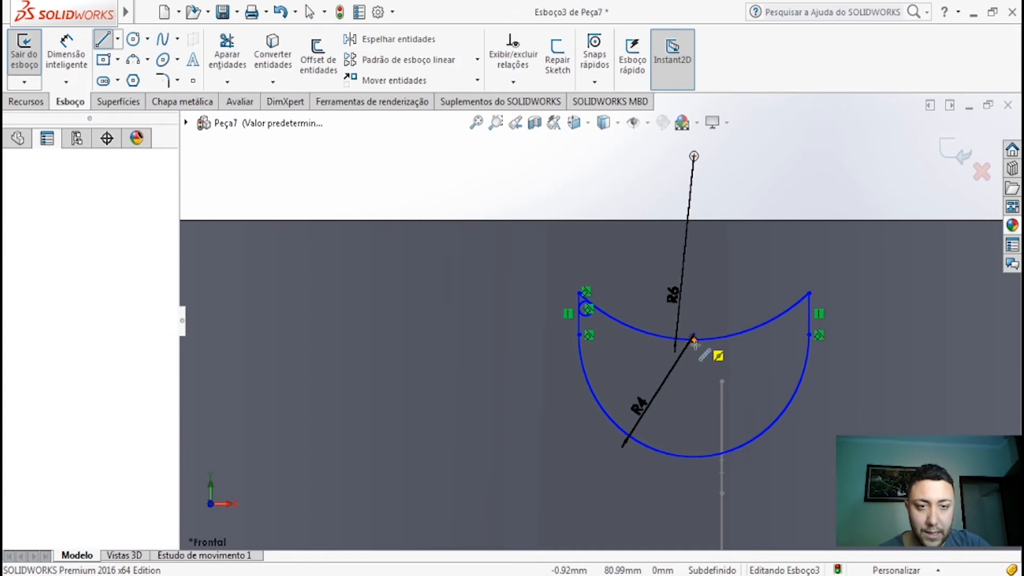
pyautogui.click(693, 456)
pyautogui.press('Escape')
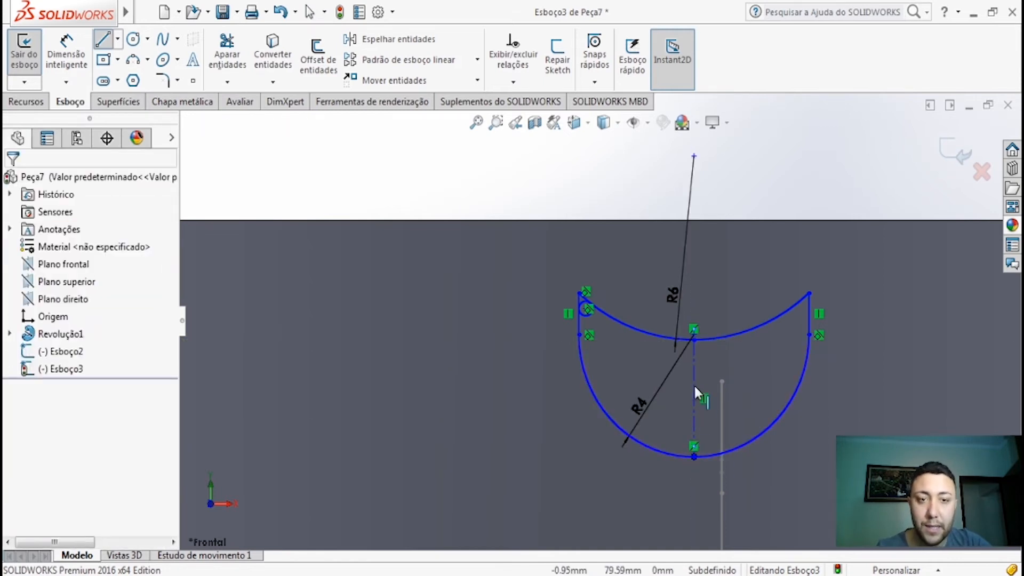
pyautogui.click(693, 357)
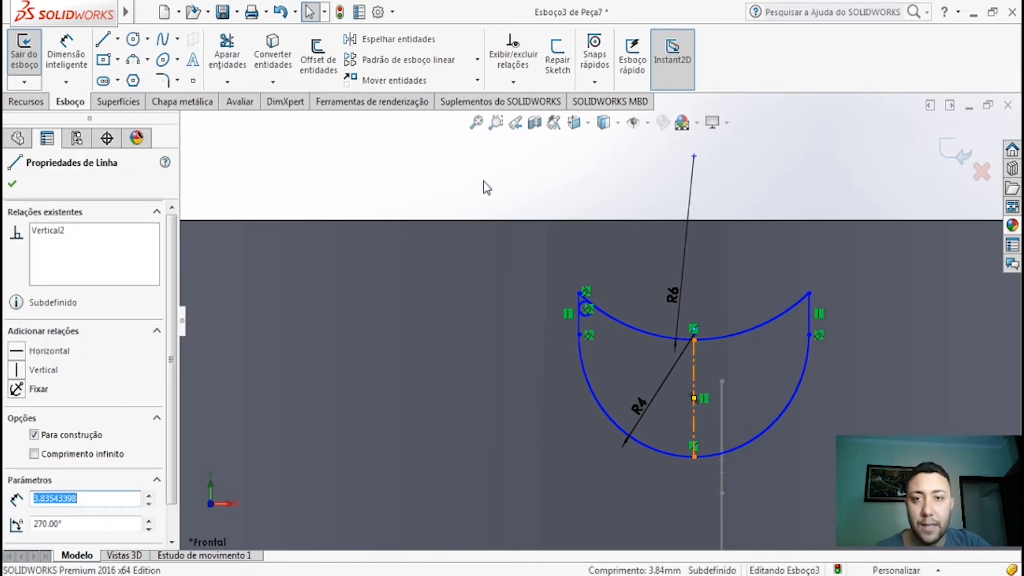
pyautogui.click(483, 183)
# - Mirror the small corner circle to the opposite corner of the profile about the vertical centerline
pyautogui.click(398, 41)
pyautogui.scroll(-3, 591, 290)
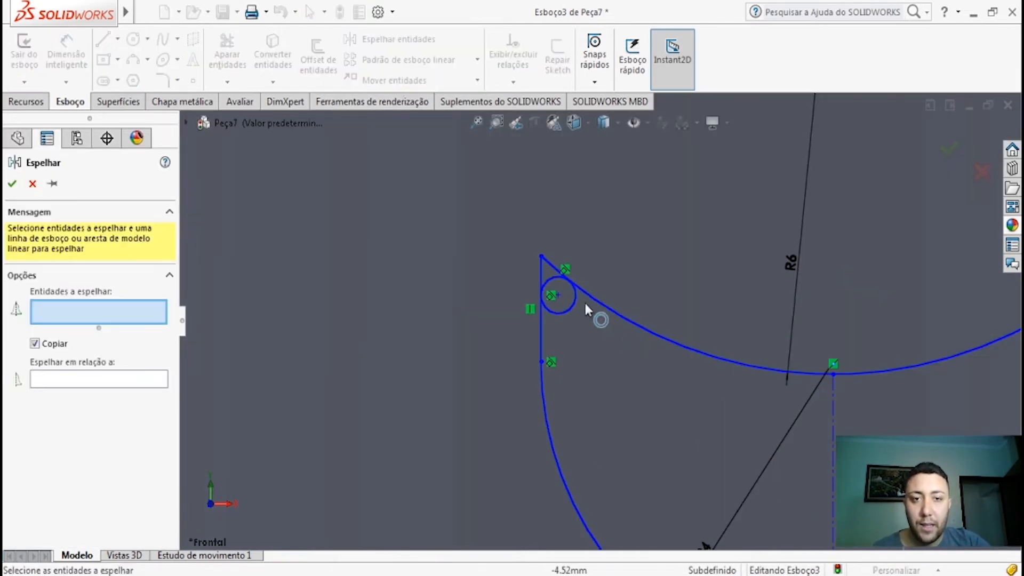
pyautogui.click(542, 288)
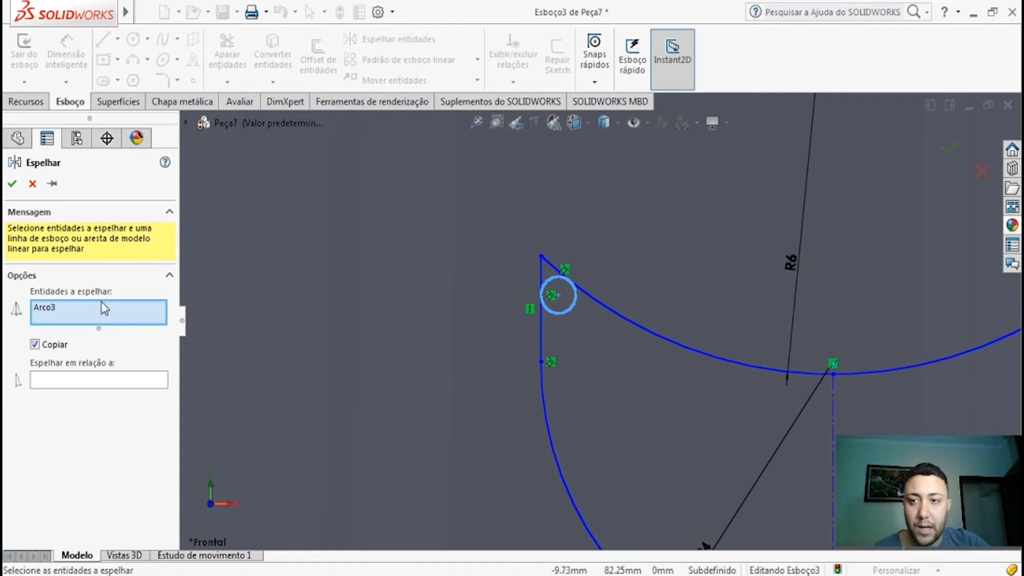
pyautogui.click(82, 382)
pyautogui.scroll(3, 816, 414)
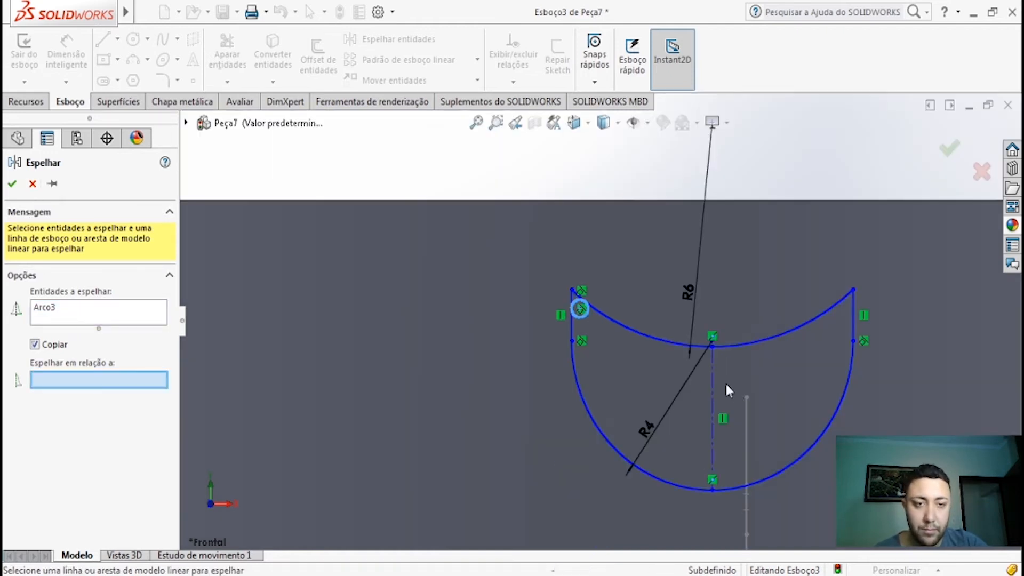
pyautogui.click(711, 375)
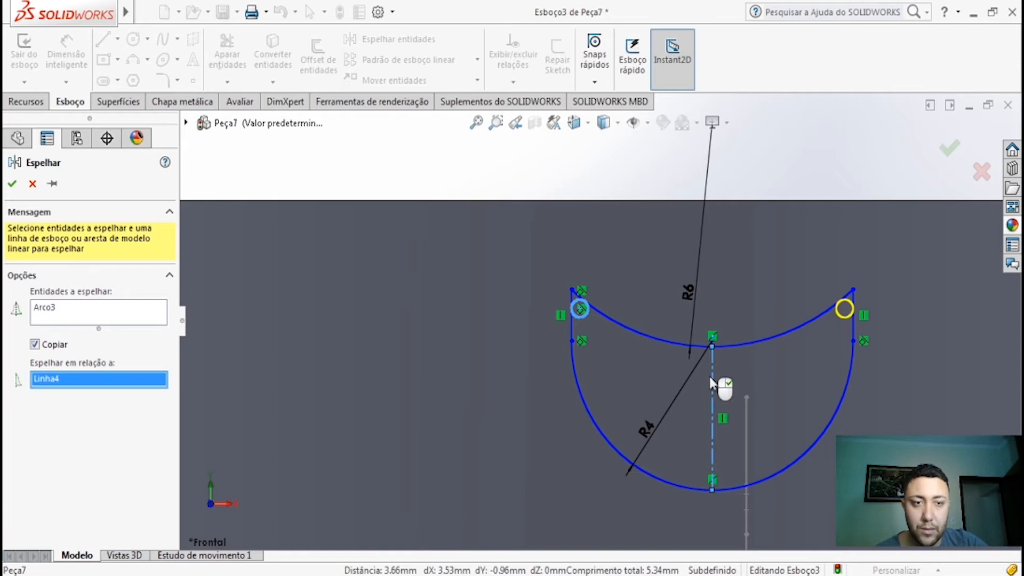
pyautogui.click(13, 185)
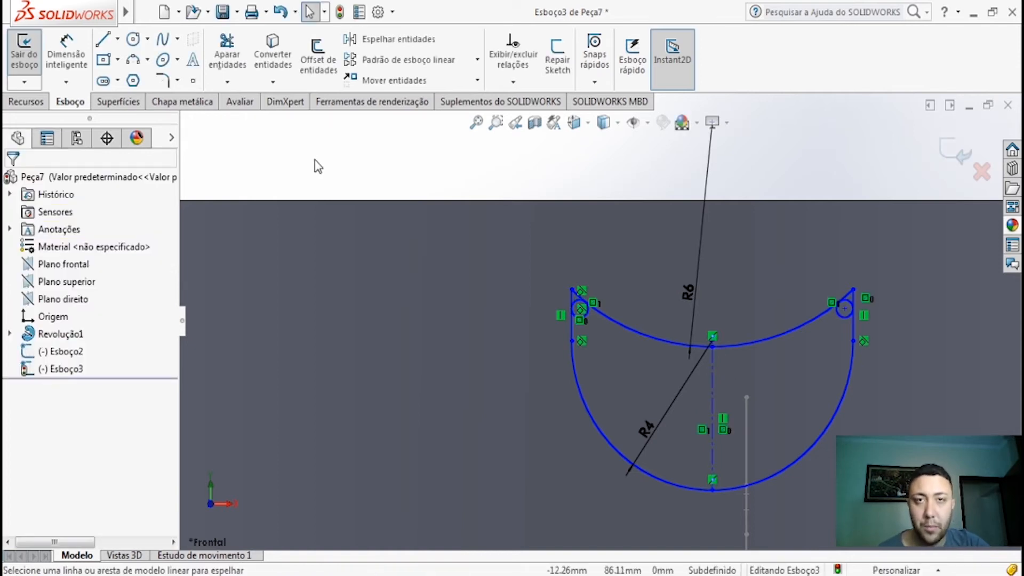
# - Dimension the small circle in the profile's left corner with a 0.5 mm diameter
pyautogui.scroll(-5, 634, 315)
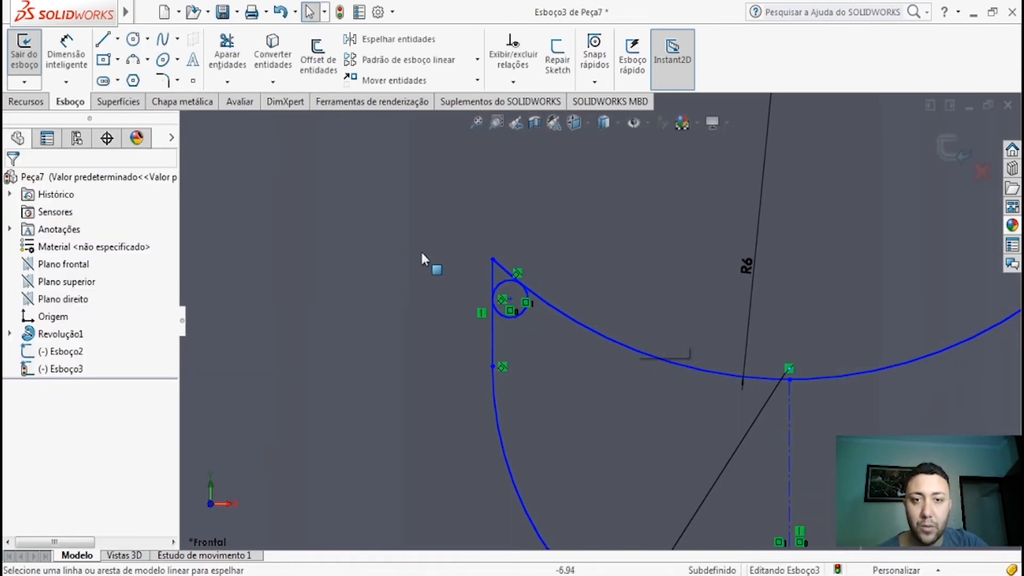
pyautogui.click(66, 53)
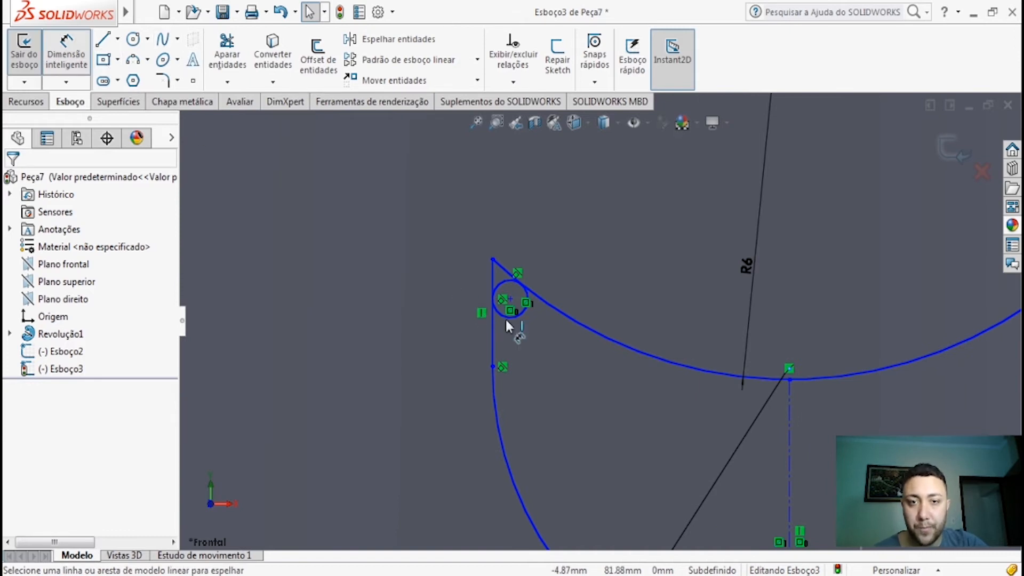
pyautogui.click(522, 316)
pyautogui.click(564, 390)
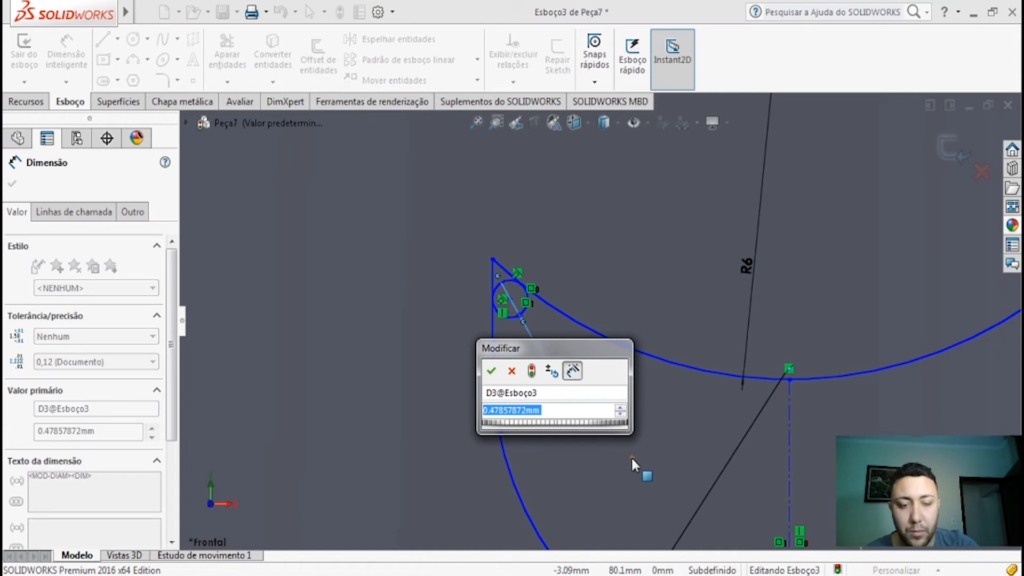
pyautogui.write('0.5')
pyautogui.press('Return')
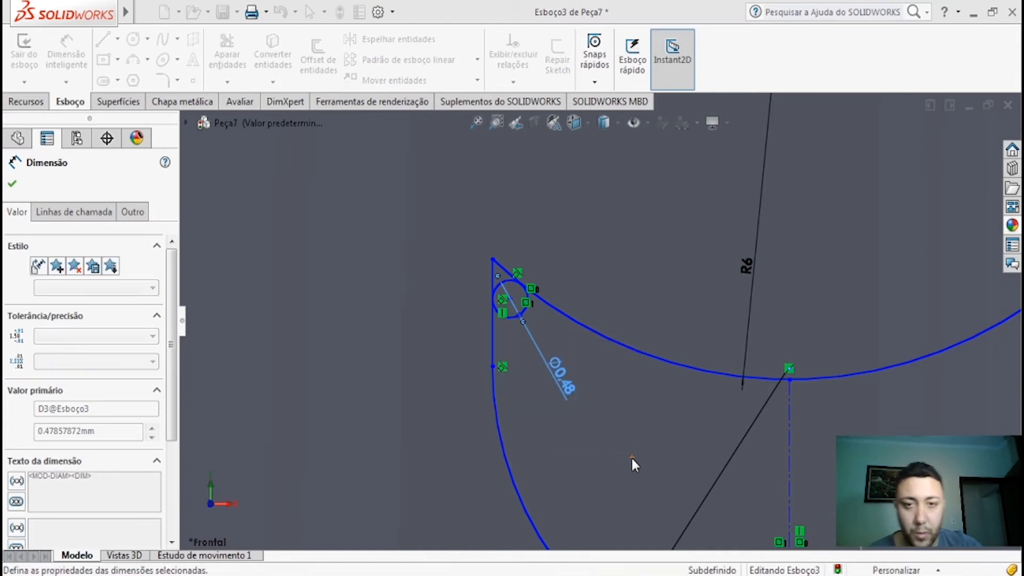
pyautogui.scroll(5, 693, 416)
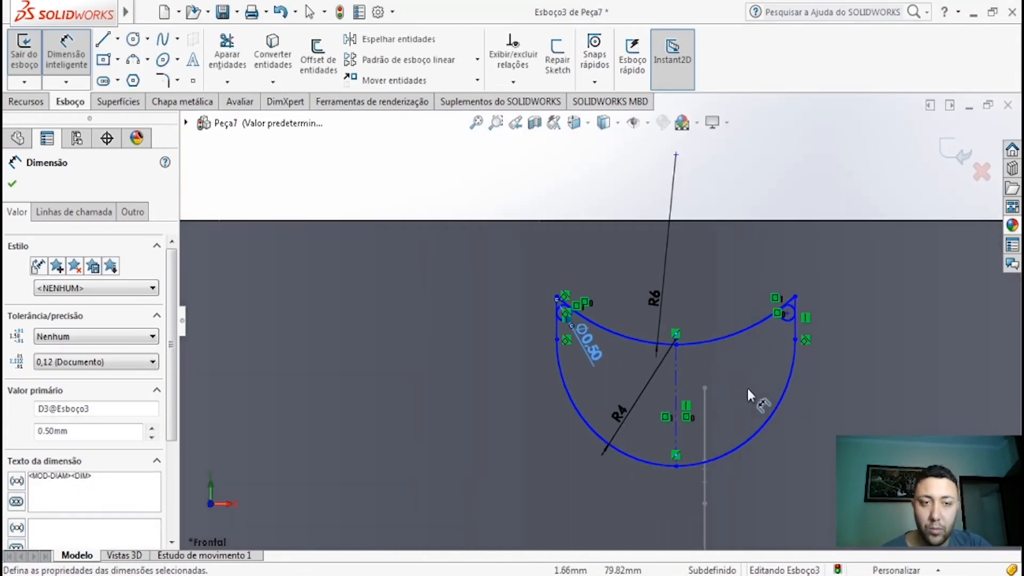
pyautogui.scroll(-4, 771, 324)
pyautogui.click(763, 313)
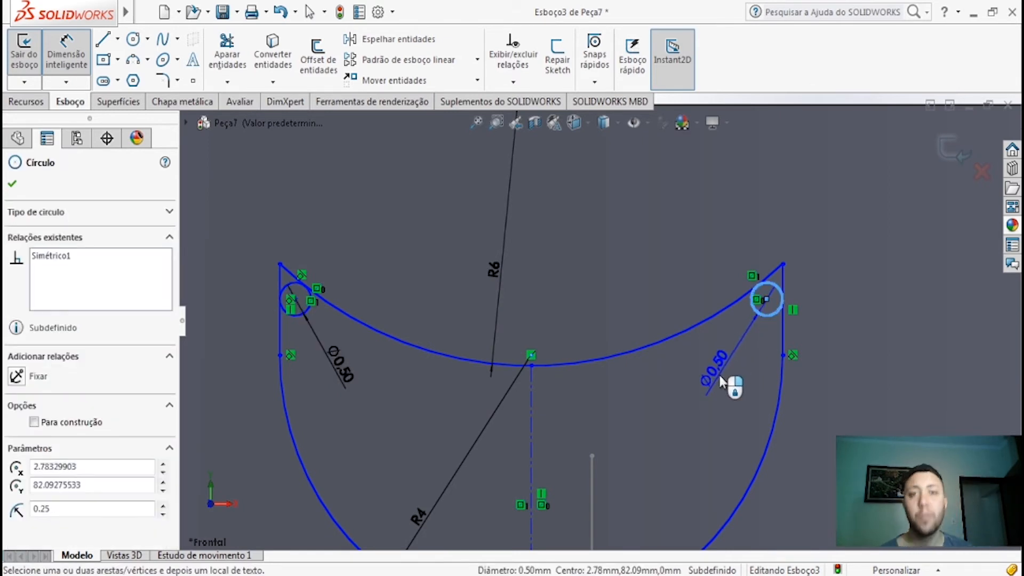
pyautogui.press('Escape')
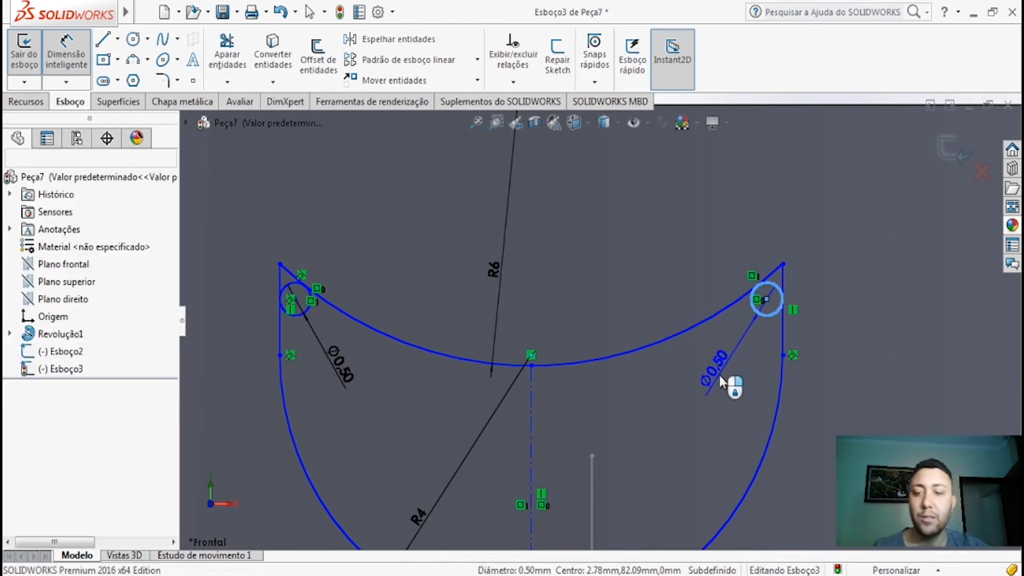
# - Trim the profile's left corner outside the small circle and the circle's inner part so that the corner becomes a rounded tip
pyautogui.click(227, 53)
pyautogui.scroll(-4, 314, 285)
pyautogui.scroll(-2, 308, 289)
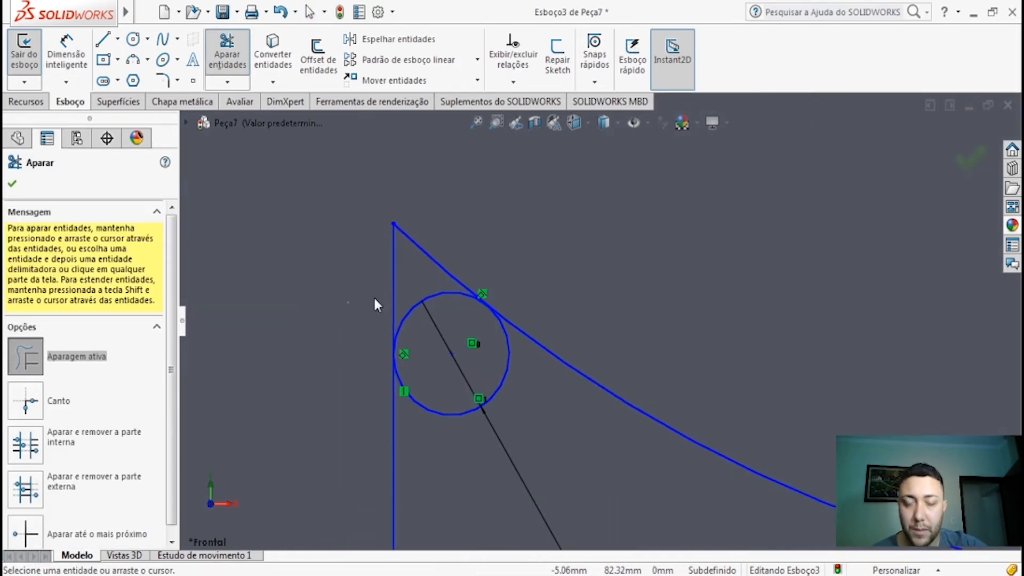
pyautogui.moveTo(373, 295); pyautogui.dragTo(475, 253)
pyautogui.scroll(4, 478, 255)
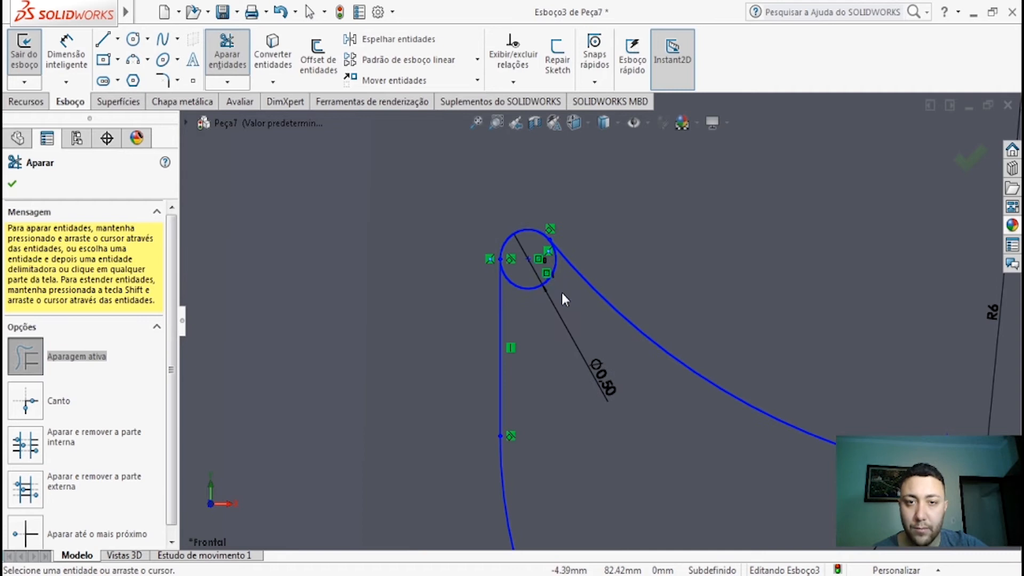
pyautogui.moveTo(571, 304); pyautogui.dragTo(549, 260)
pyautogui.scroll(6, 550, 261)
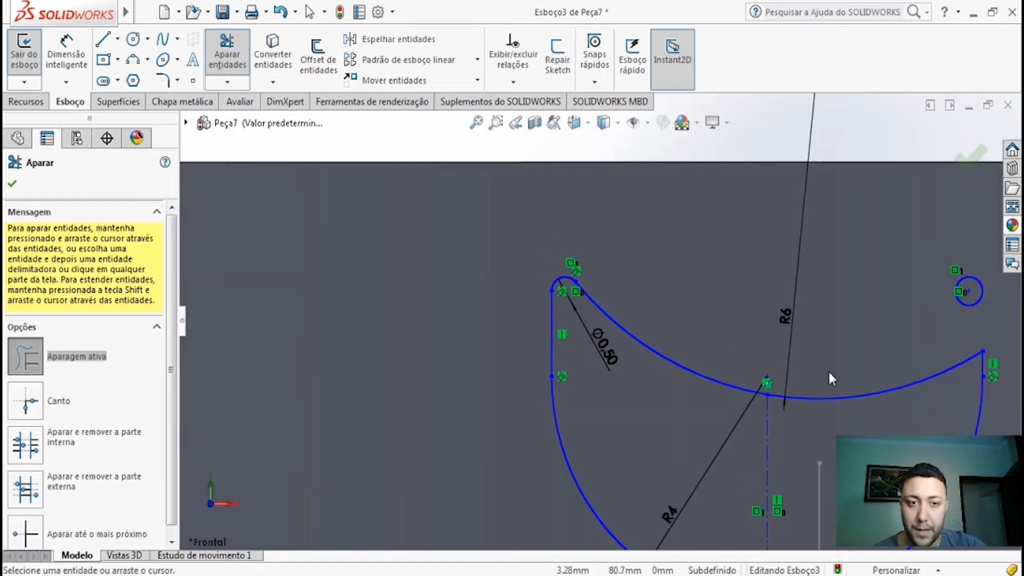
pyautogui.scroll(-1, 736, 333)
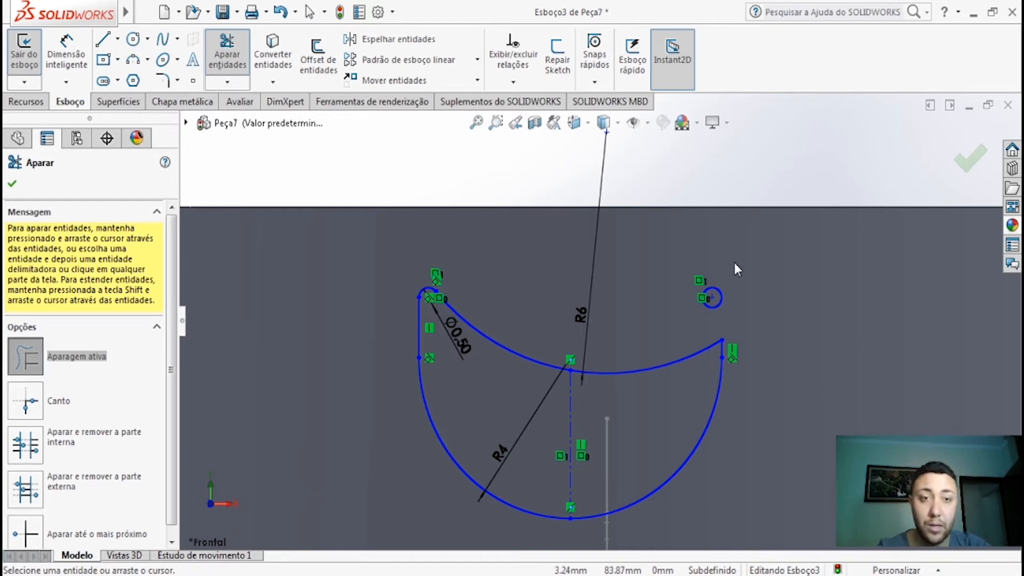
pyautogui.press('Escape')
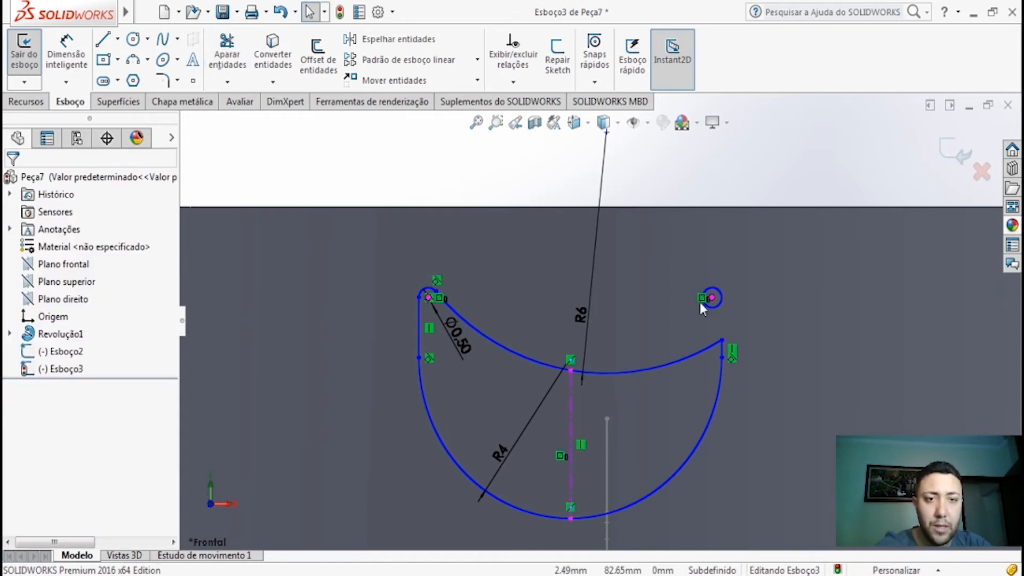
# - Free the mirrored right circle from its symmetry, move it inside the right corner and make it tangent to the upper arc
pyautogui.moveTo(711, 298); pyautogui.dragTo(708, 372)
pyautogui.scroll(-5, 709, 371)
pyautogui.scroll(-2, 715, 357)
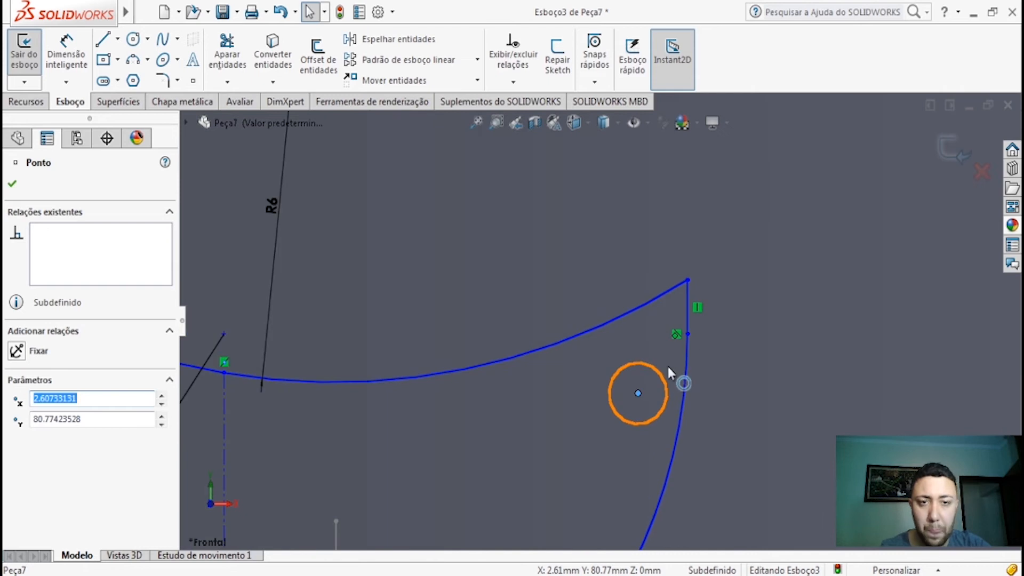
pyautogui.click(665, 377)
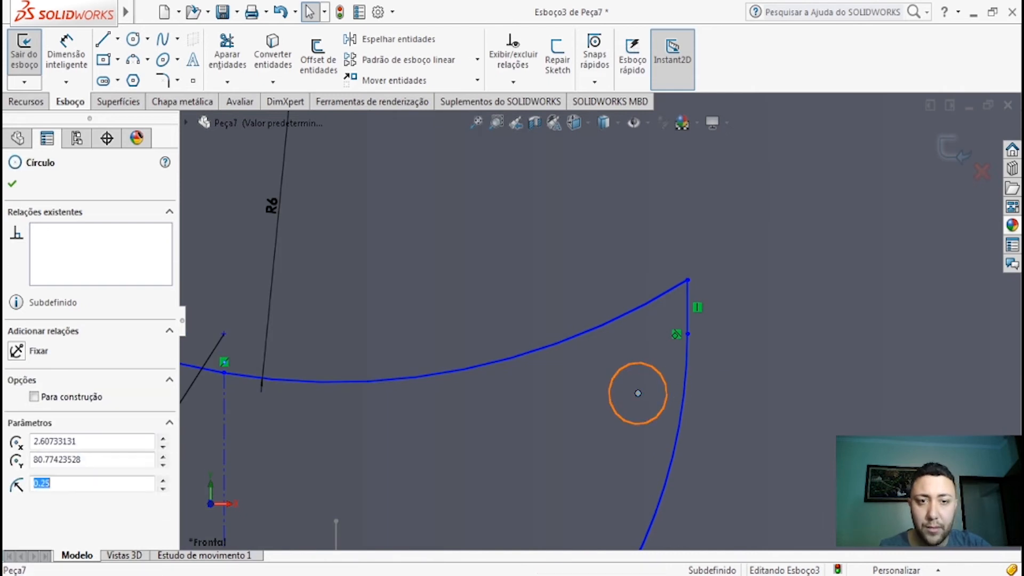
pyautogui.keyDown('ctrl'); pyautogui.click(642, 306); pyautogui.keyUp('ctrl')
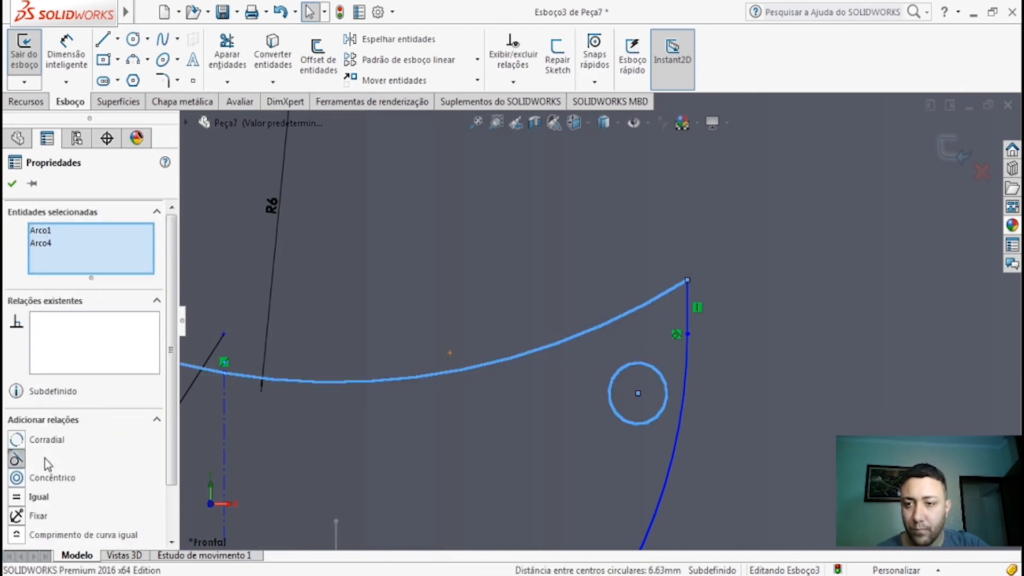
pyautogui.click(43, 458)
pyautogui.click(820, 339)
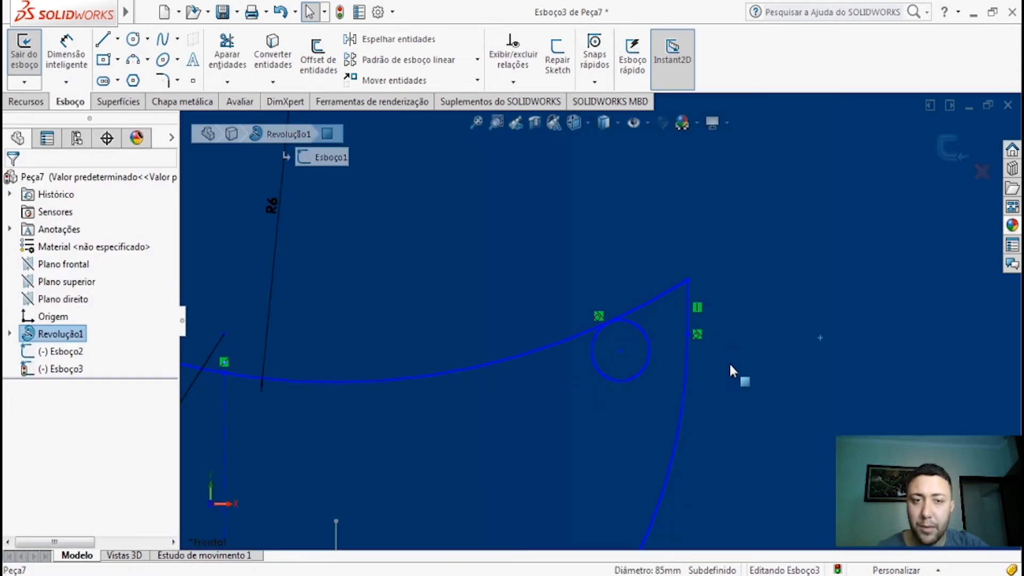
# - Make the right corner circle tangent to the short vertical line on the profile's right side
pyautogui.scroll(6, 727, 364)
pyautogui.scroll(-3, 613, 337)
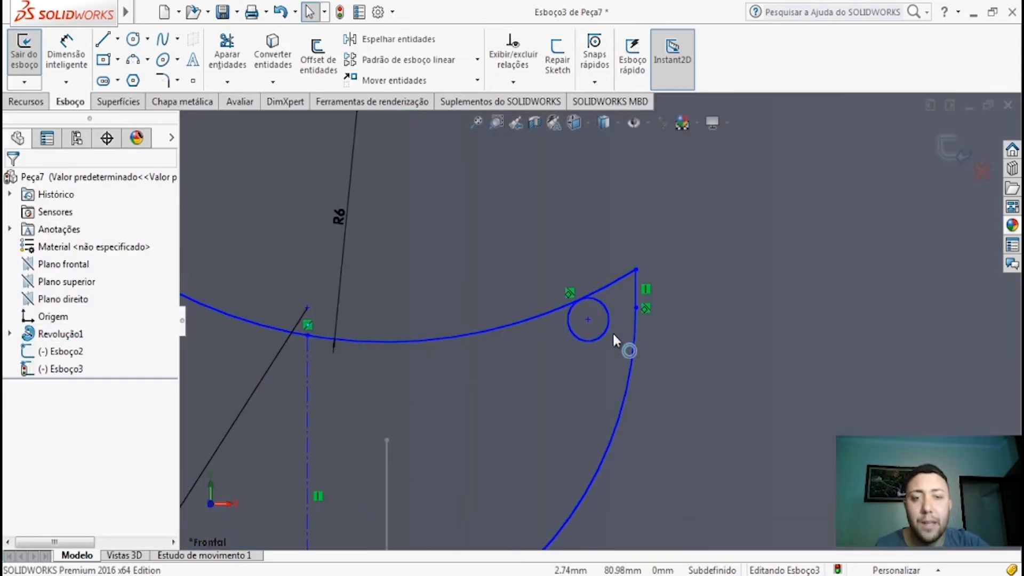
pyautogui.click(608, 316)
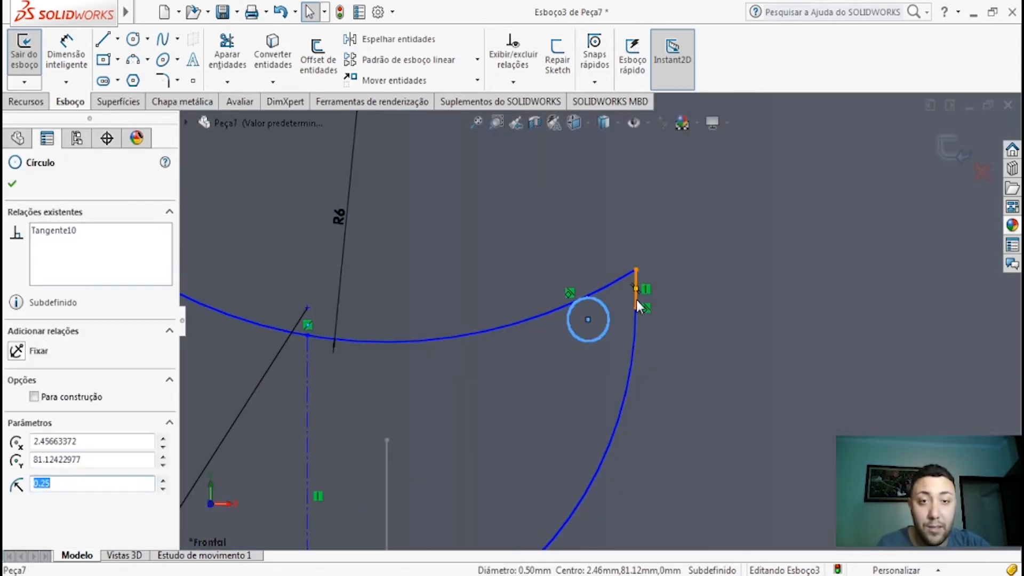
pyautogui.click(634, 296)
pyautogui.keyDown('ctrl'); pyautogui.click(608, 320); pyautogui.keyUp('ctrl')
pyautogui.click(46, 440)
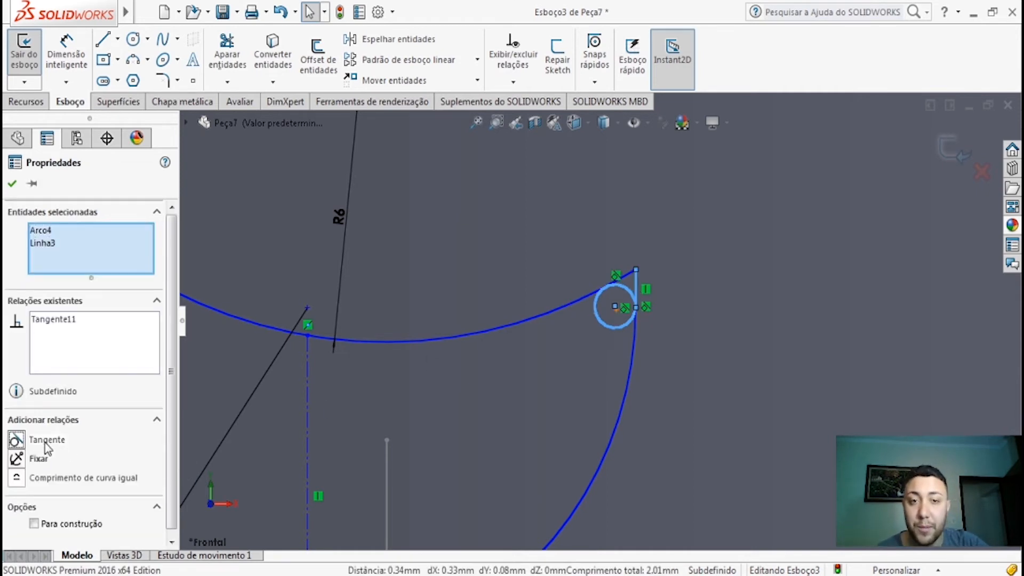
pyautogui.scroll(4, 490, 300)
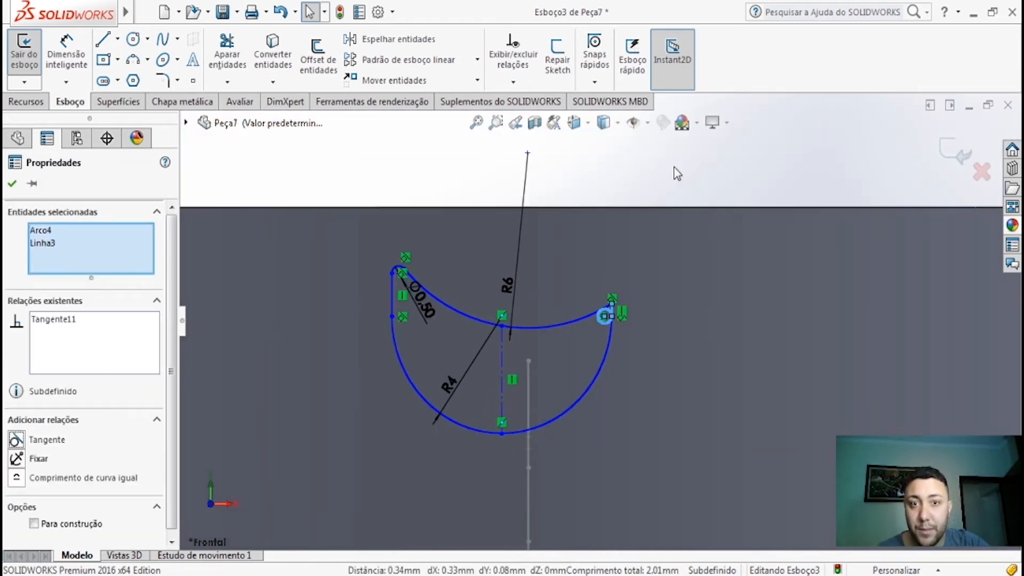
pyautogui.click(666, 179)
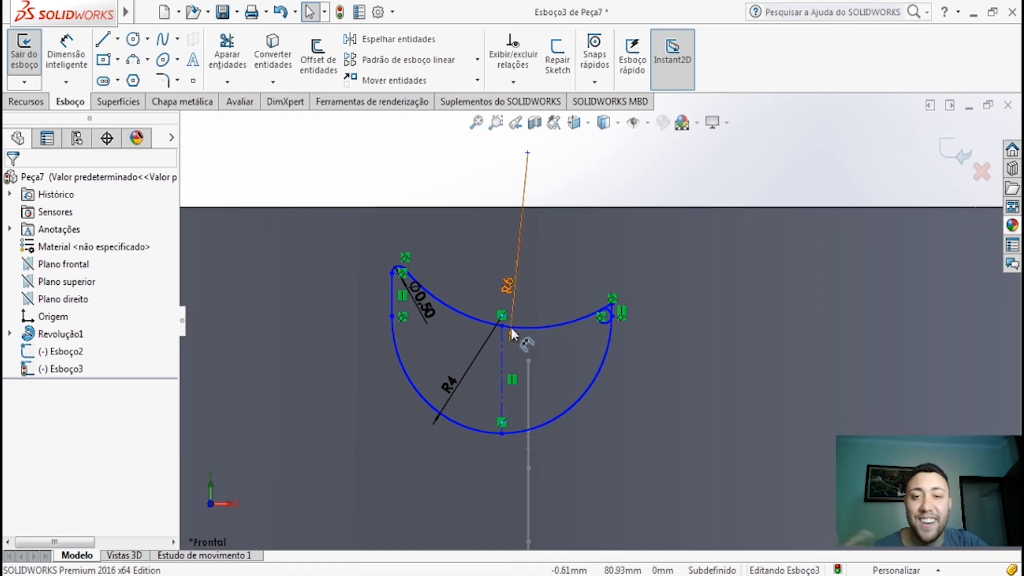
# - Try to align the centers of the left corner arc and the right corner circle with a horizontal relation
pyautogui.scroll(-5, 452, 285)
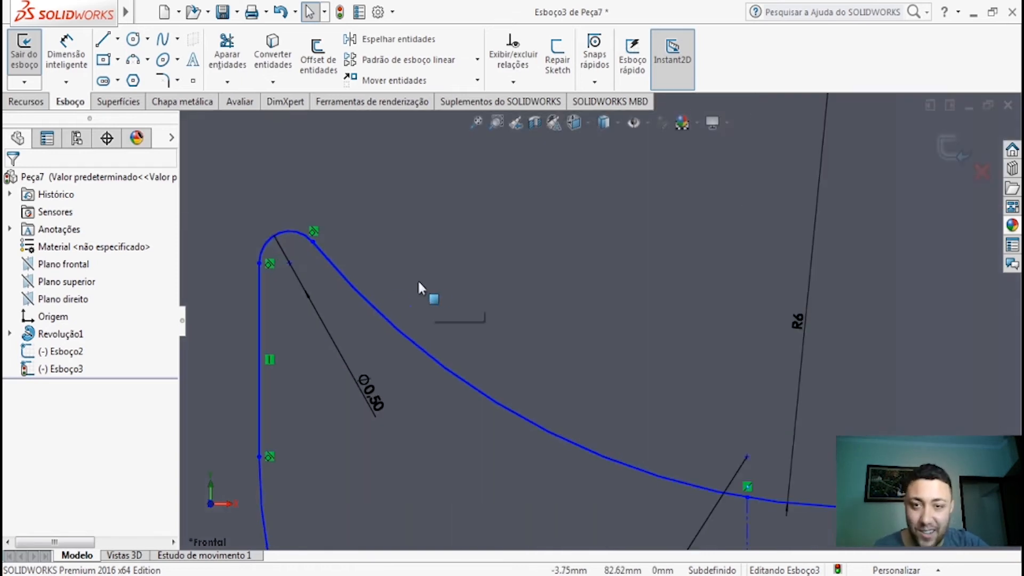
pyautogui.click(300, 265)
pyautogui.scroll(6, 635, 347)
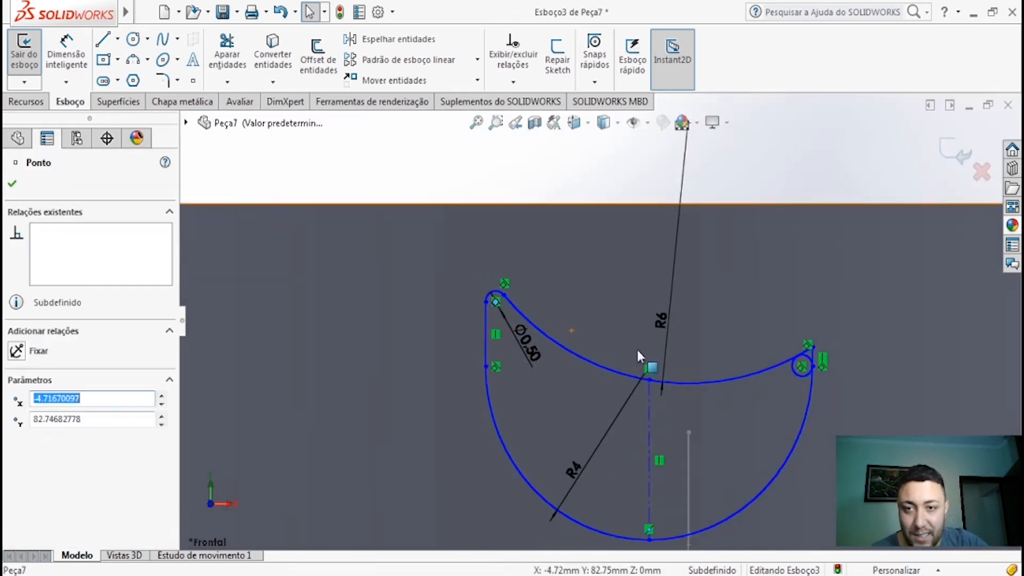
pyautogui.scroll(-7, 665, 339)
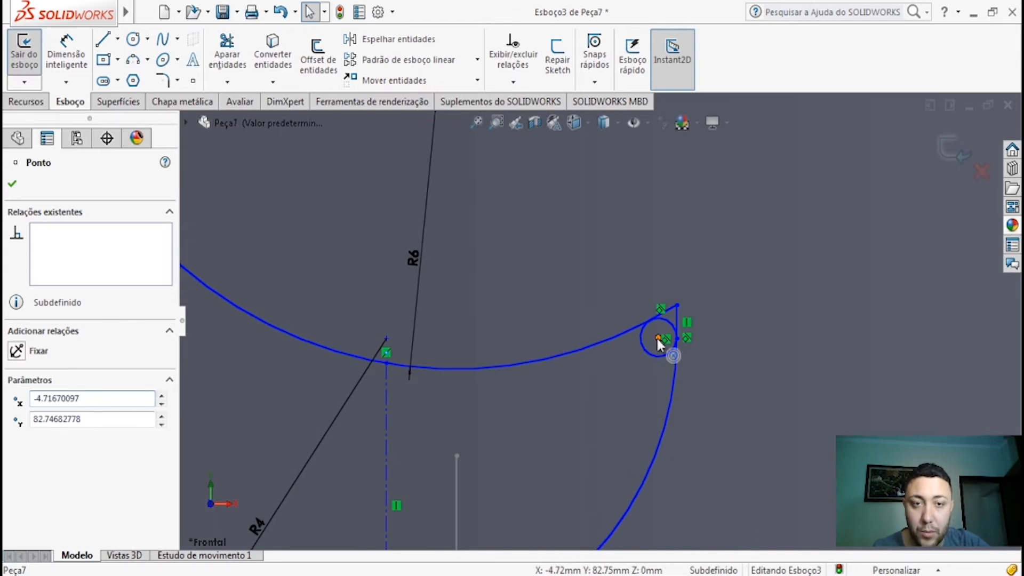
pyautogui.keyDown('ctrl'); pyautogui.click(658, 340); pyautogui.keyUp('ctrl')
pyautogui.click(59, 439)
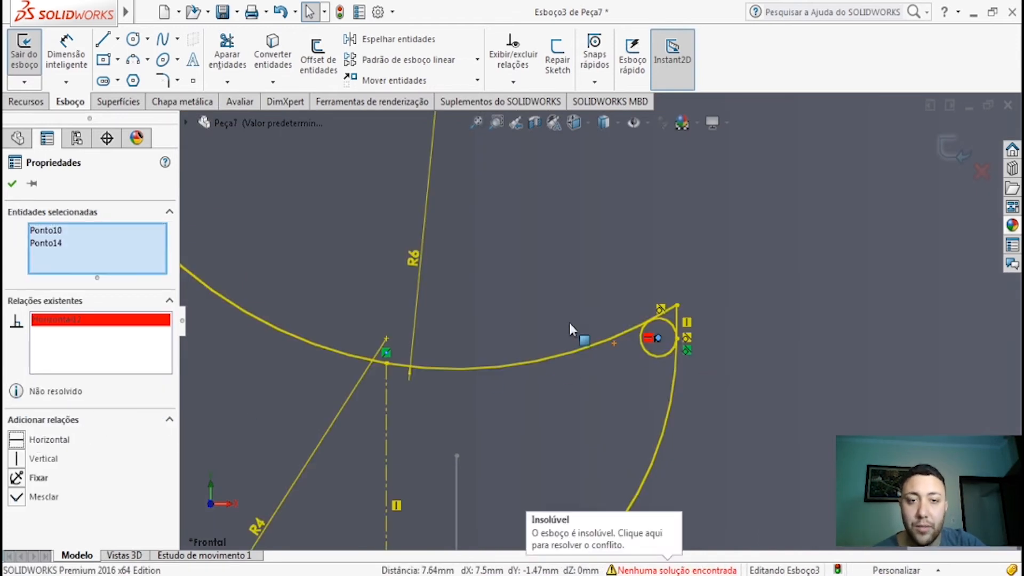
pyautogui.scroll(4, 533, 373)
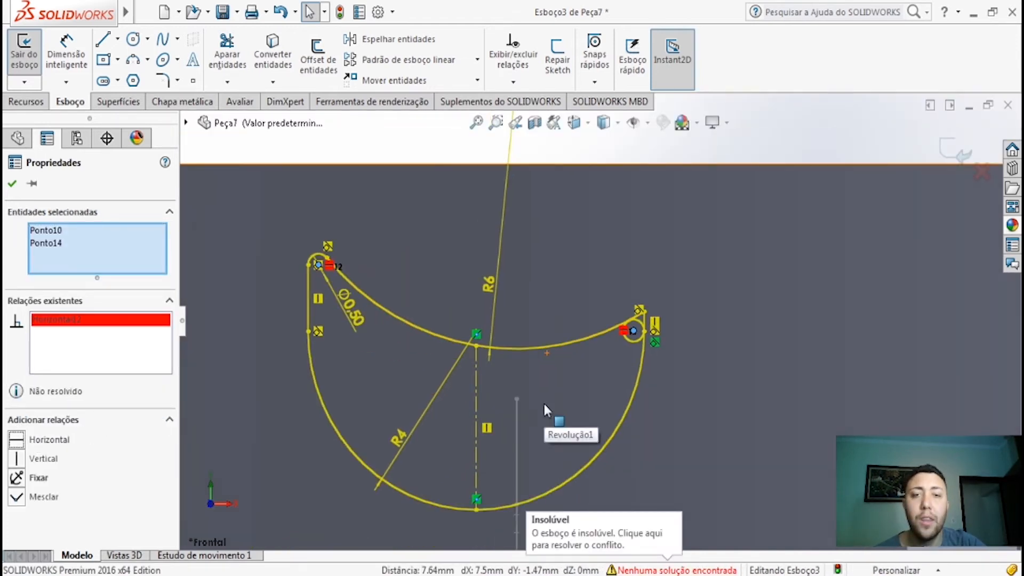
pyautogui.scroll(1, 582, 312)
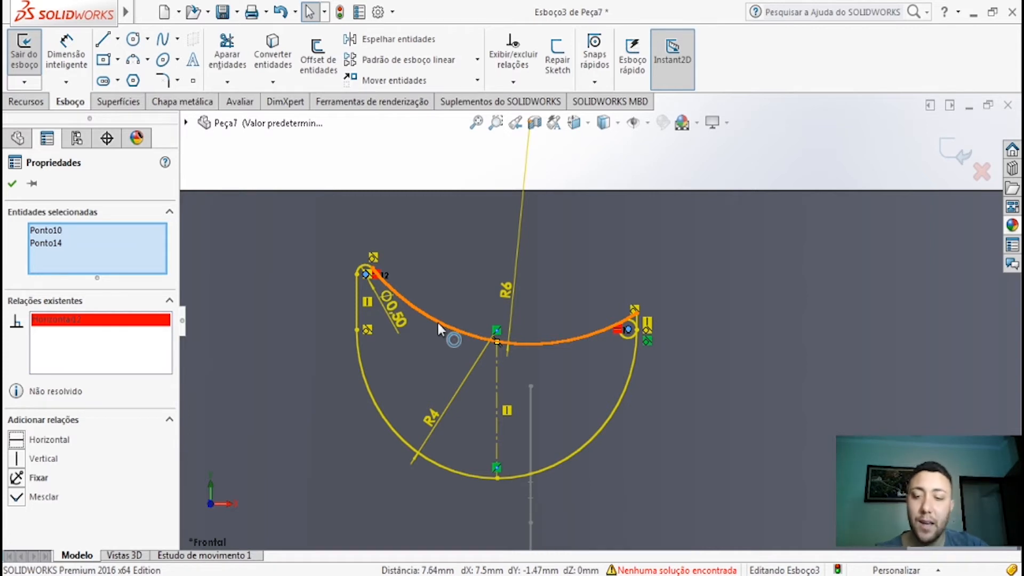
# - Delete the horizontal relation between the two corner centers and try to move the profile's right corner point up
pyautogui.press('Escape')
pyautogui.click(615, 330)
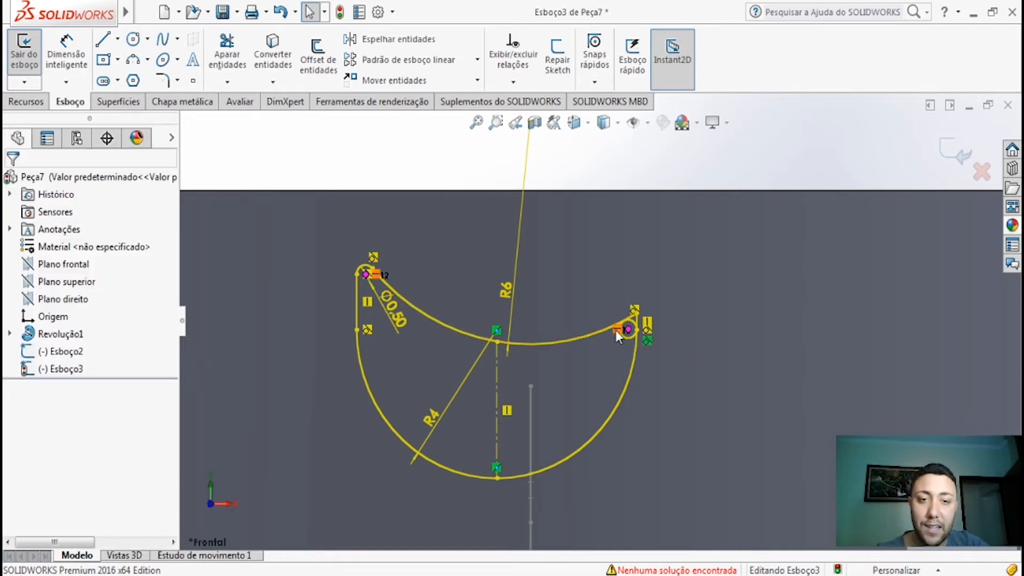
pyautogui.press('Delete')
pyautogui.scroll(-5, 635, 321)
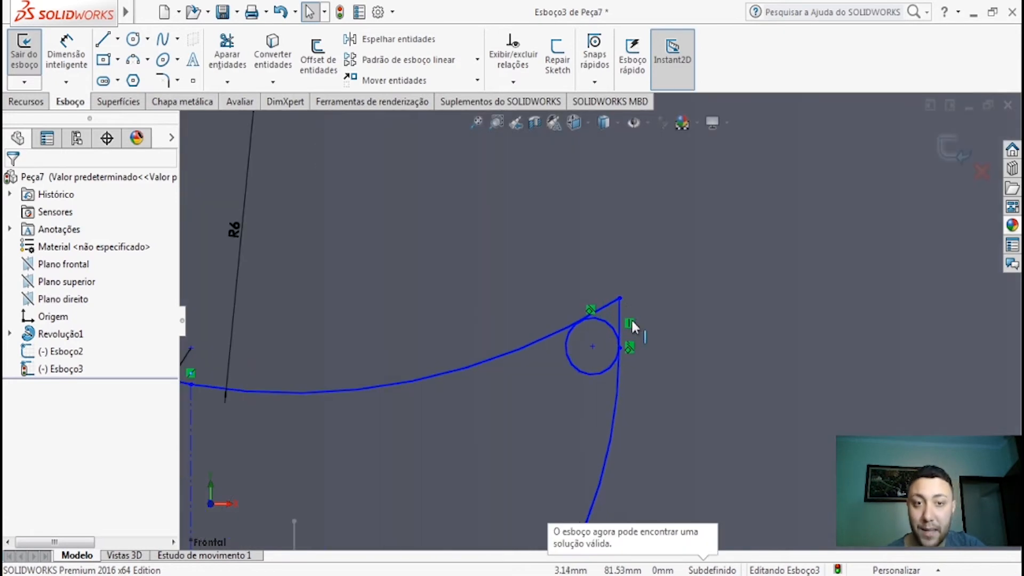
pyautogui.moveTo(620, 296)
pyautogui.mouseDown()
pyautogui.moveTo(672, 162)
pyautogui.moveTo(594, 268)
pyautogui.mouseUp()
pyautogui.scroll(5, 592, 298)
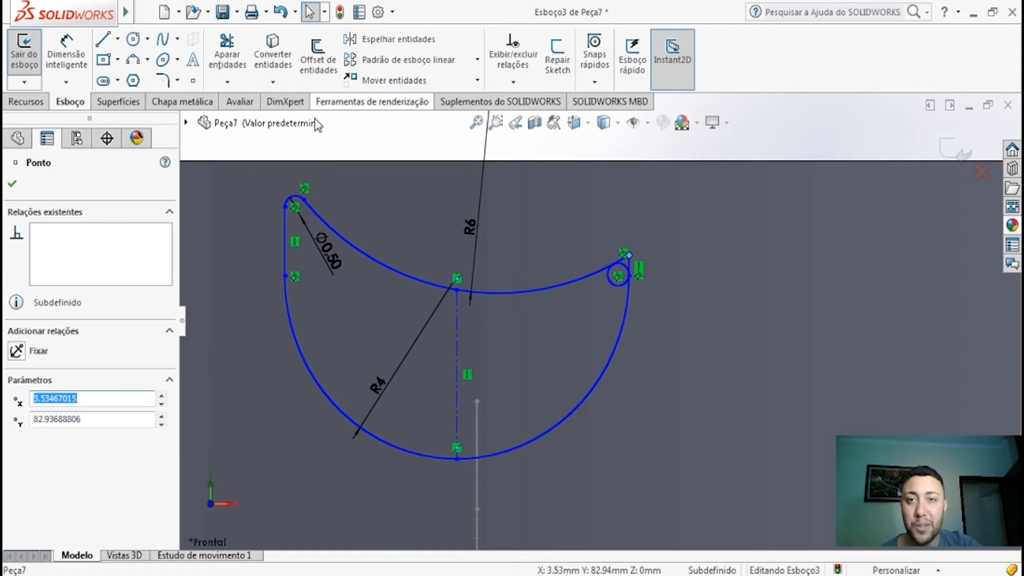
# - Trim the upper and lower arcs back to the vertical centerline and delete the leftover corner line and circle on the right side
pyautogui.press('Escape')
pyautogui.moveTo(505, 248); pyautogui.dragTo(520, 469)
pyautogui.press('Escape')
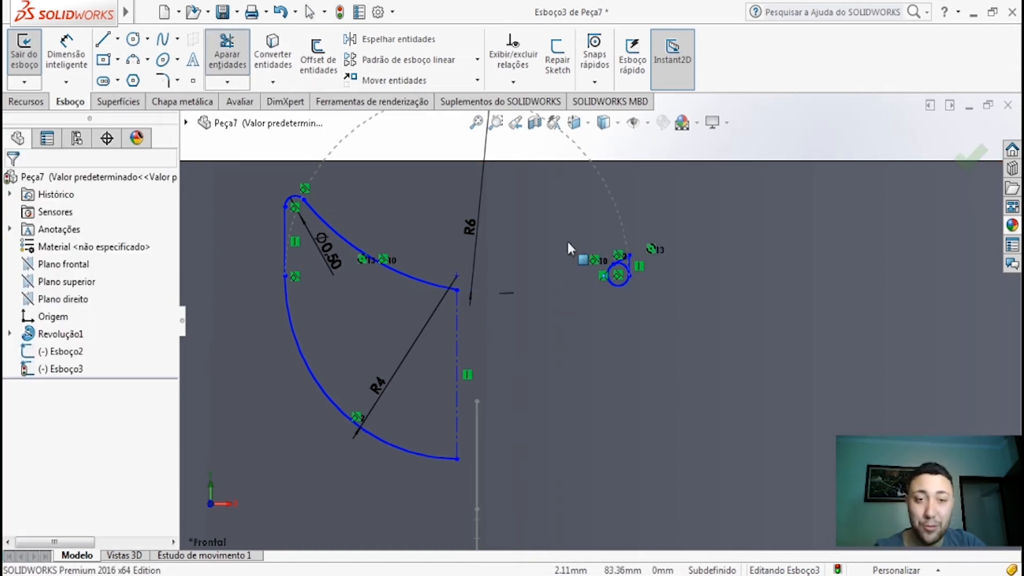
pyautogui.moveTo(566, 224); pyautogui.dragTo(701, 345)
pyautogui.press('Delete')
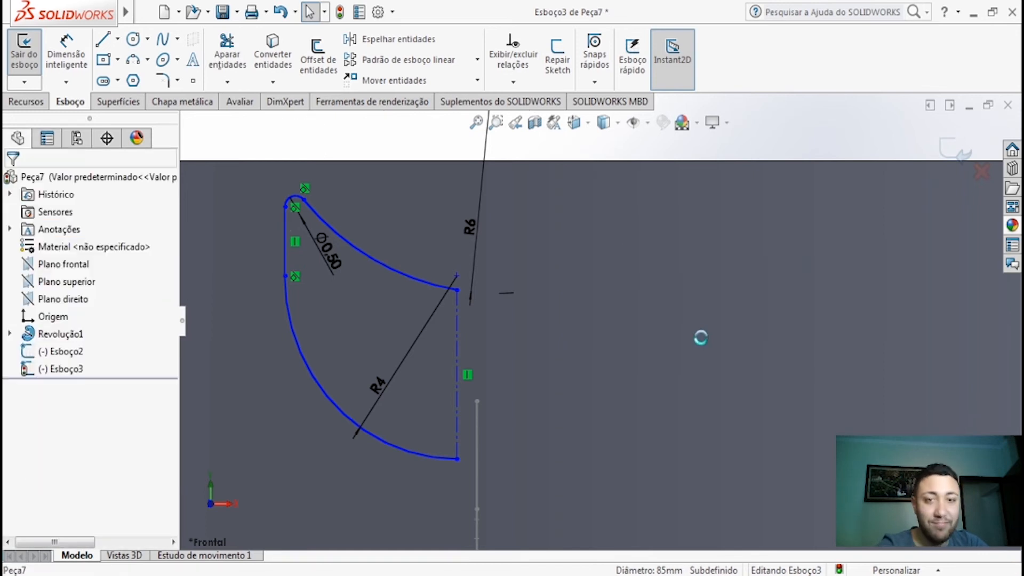
# - Mirror the left half of the profile, including its rounded corner, about the vertical centerline
pyautogui.click(379, 39)
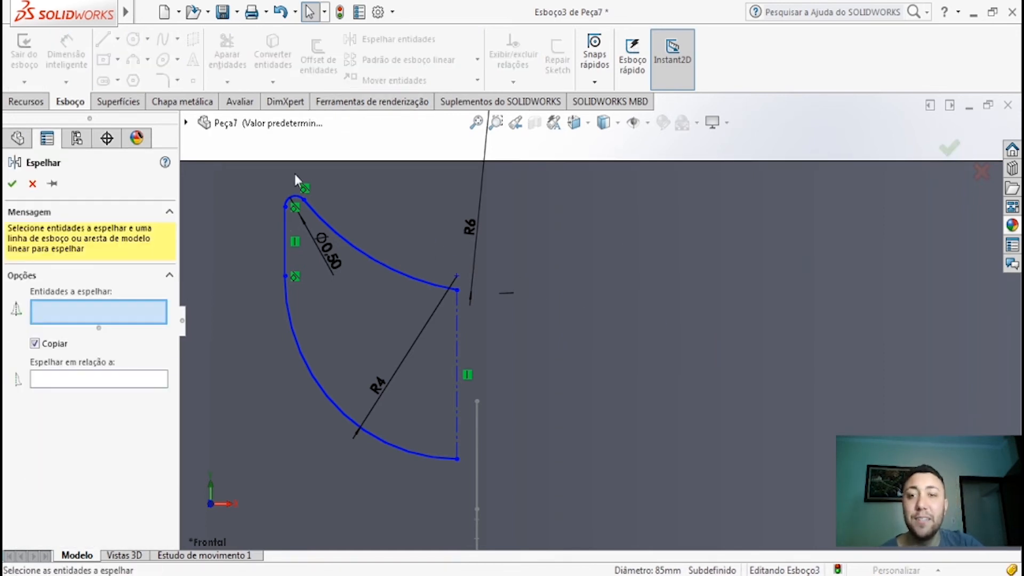
pyautogui.moveTo(251, 177); pyautogui.dragTo(347, 310)
pyautogui.moveTo(491, 471); pyautogui.dragTo(491, 472)
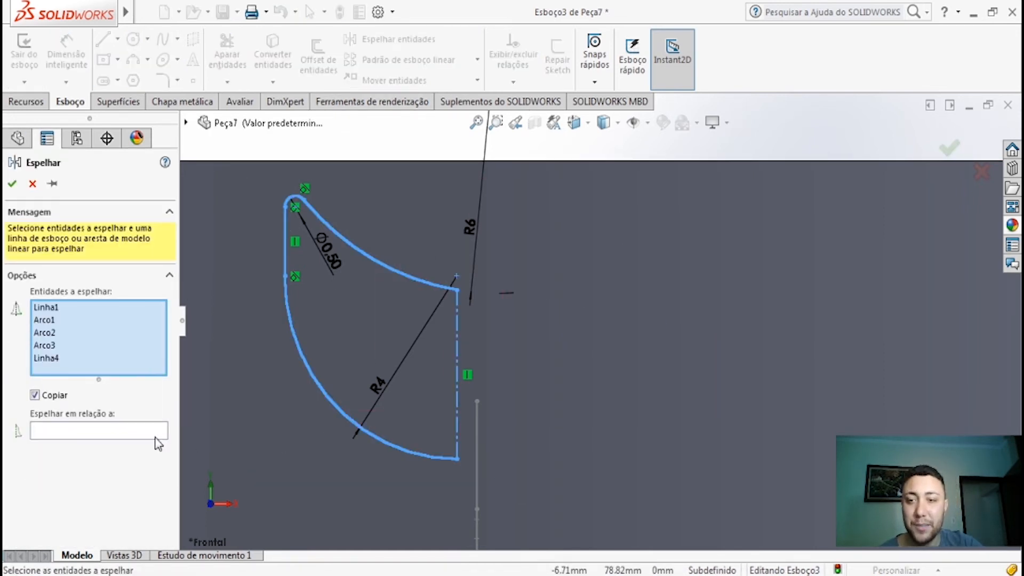
pyautogui.click(113, 431)
pyautogui.click(457, 360)
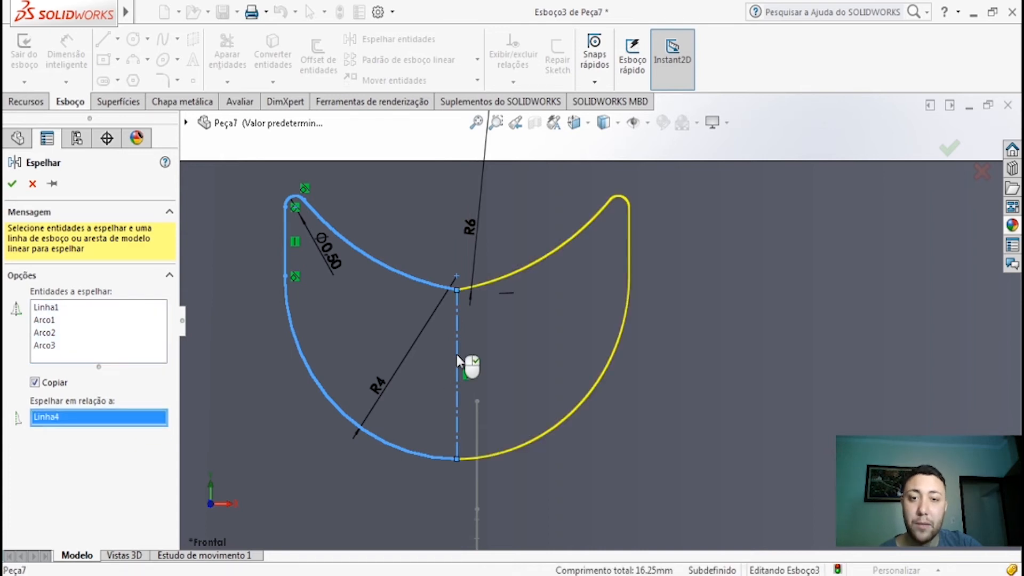
pyautogui.click(12, 184)
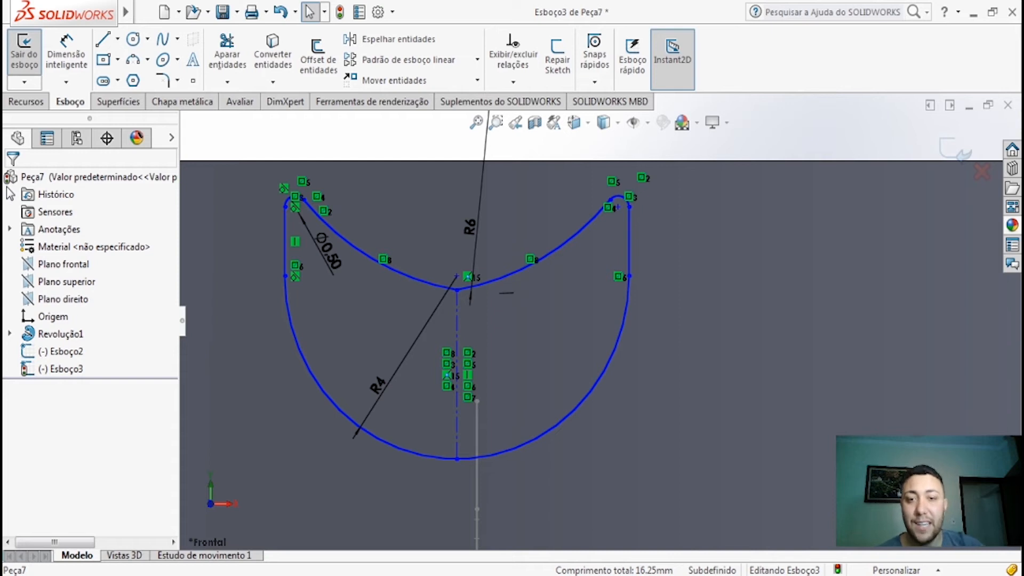
# - Delete both halves of the profile's upper arc together with the 6 mm radius dimension
pyautogui.scroll(-5, 472, 304)
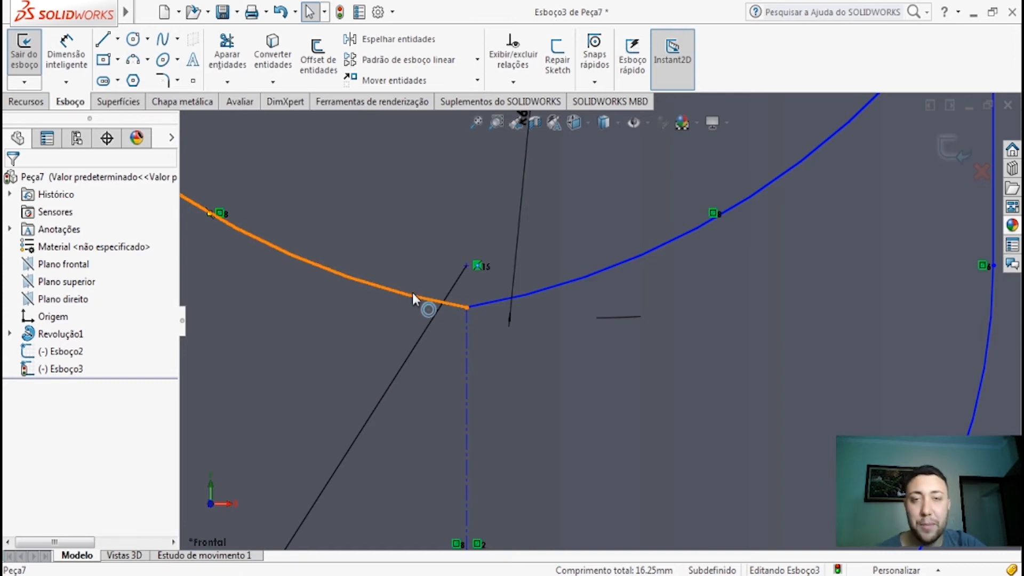
pyautogui.scroll(5, 510, 332)
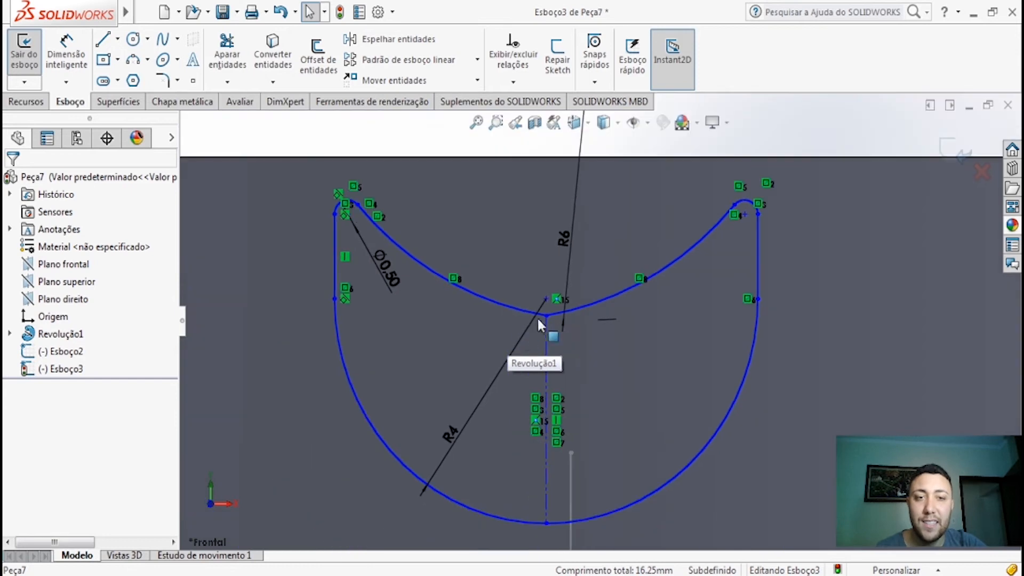
pyautogui.scroll(-3, 590, 312)
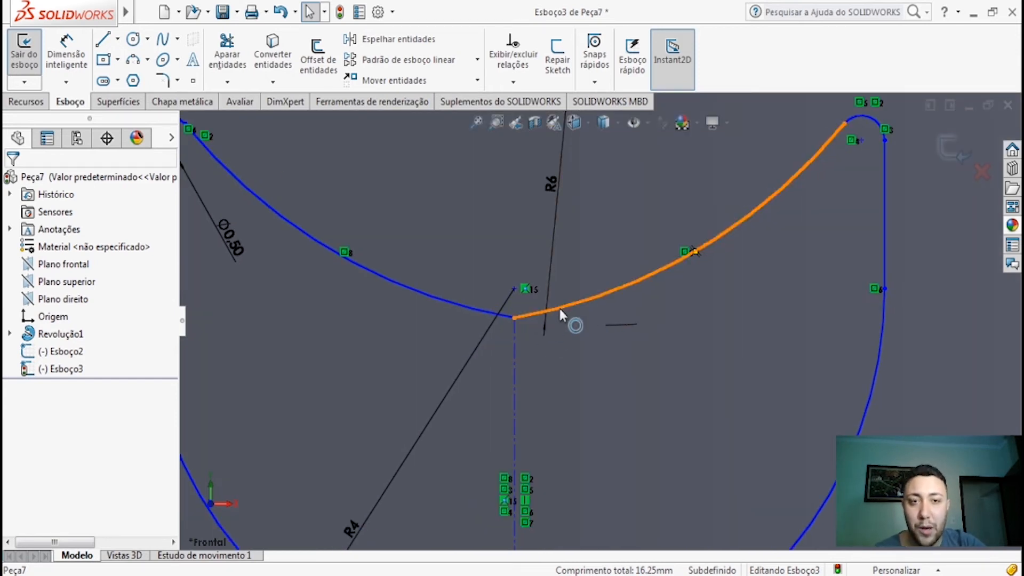
pyautogui.click(451, 299)
pyautogui.press('Delete')
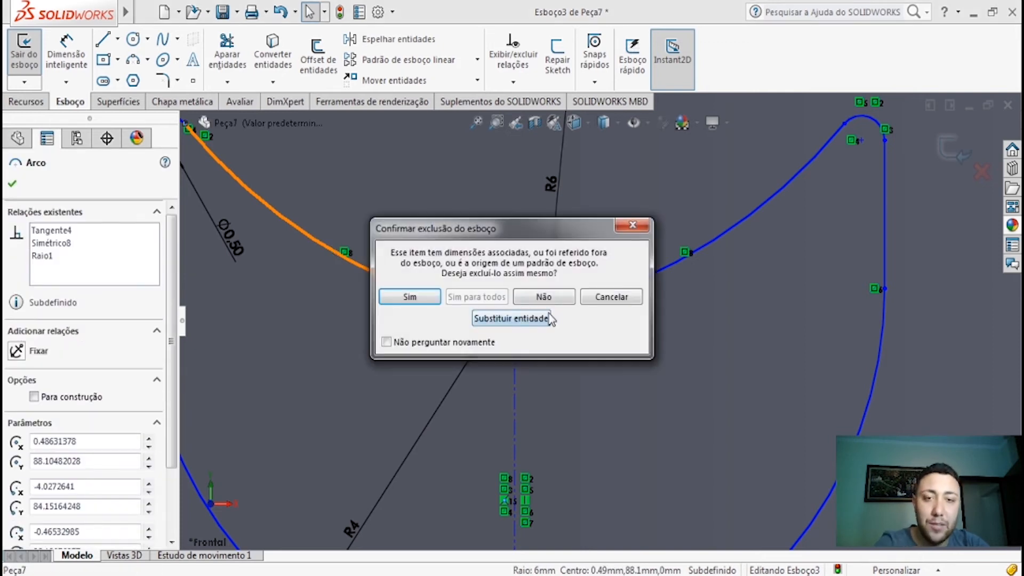
pyautogui.click(427, 303)
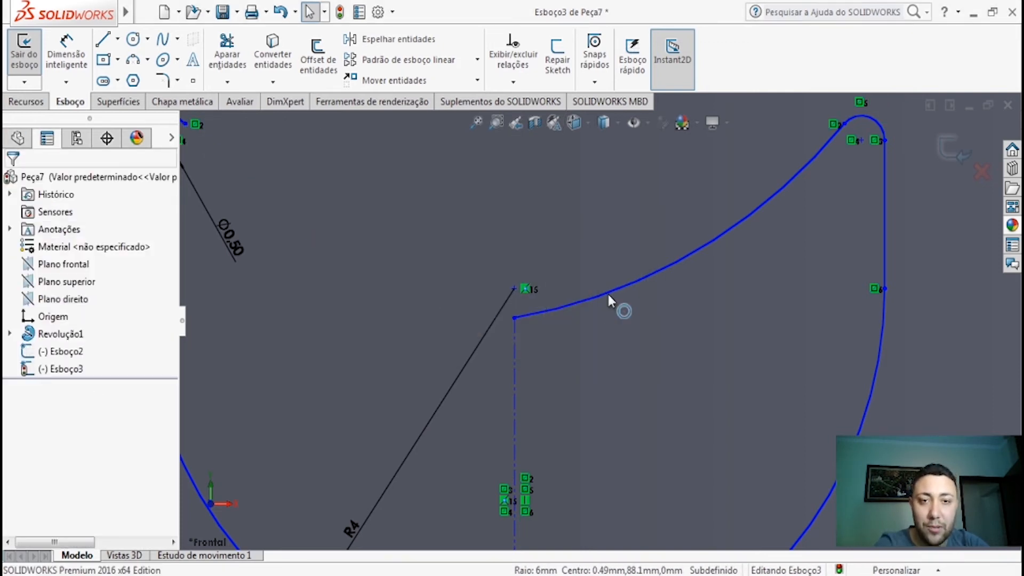
pyautogui.click(606, 292)
pyautogui.press('Delete')
pyautogui.scroll(3, 609, 294)
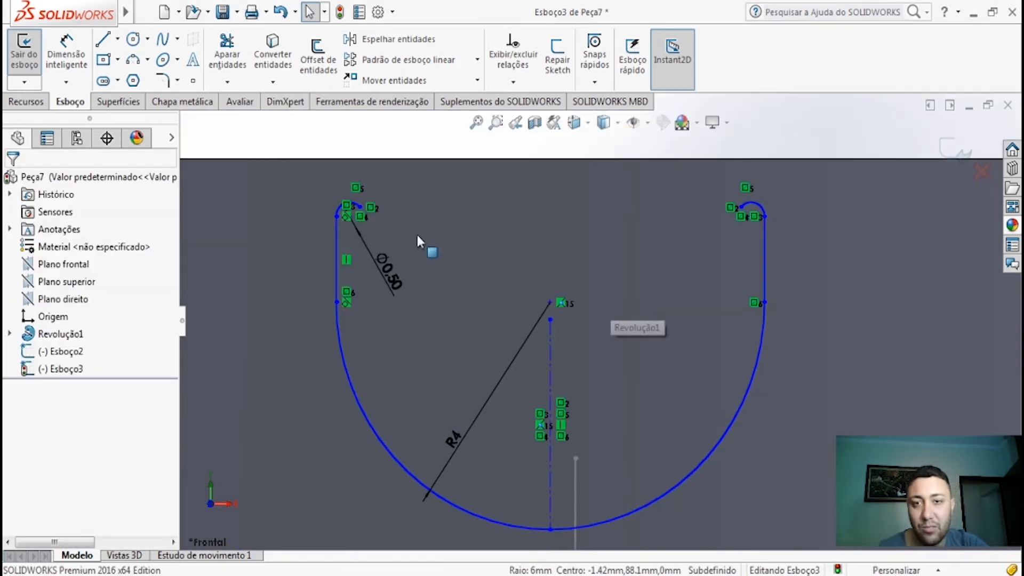
# - Sketch a downward-curving three-point arc between the inner ends of the profile's two rounded upper corners
pyautogui.click(148, 60)
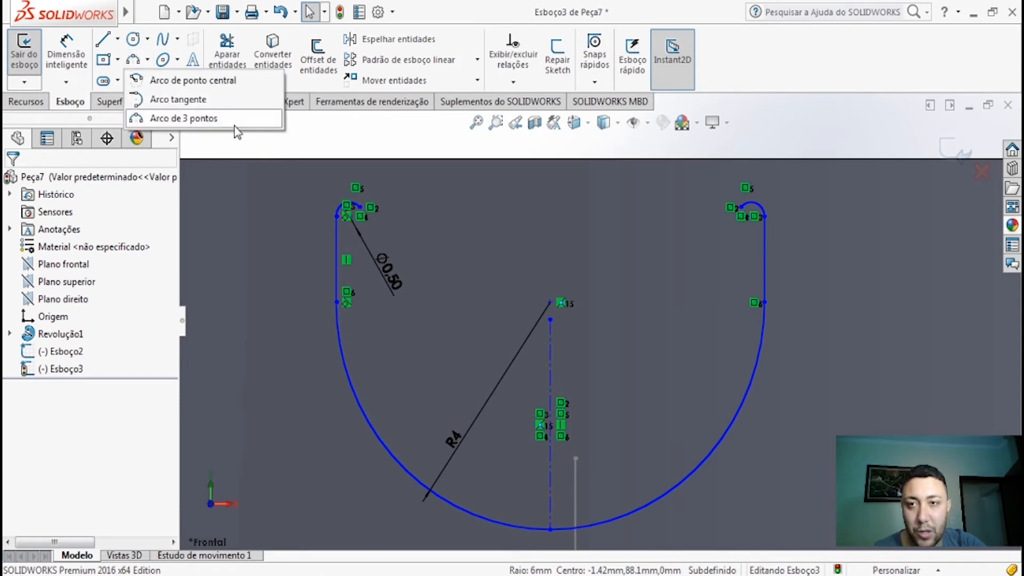
pyautogui.click(176, 118)
pyautogui.scroll(-5, 383, 229)
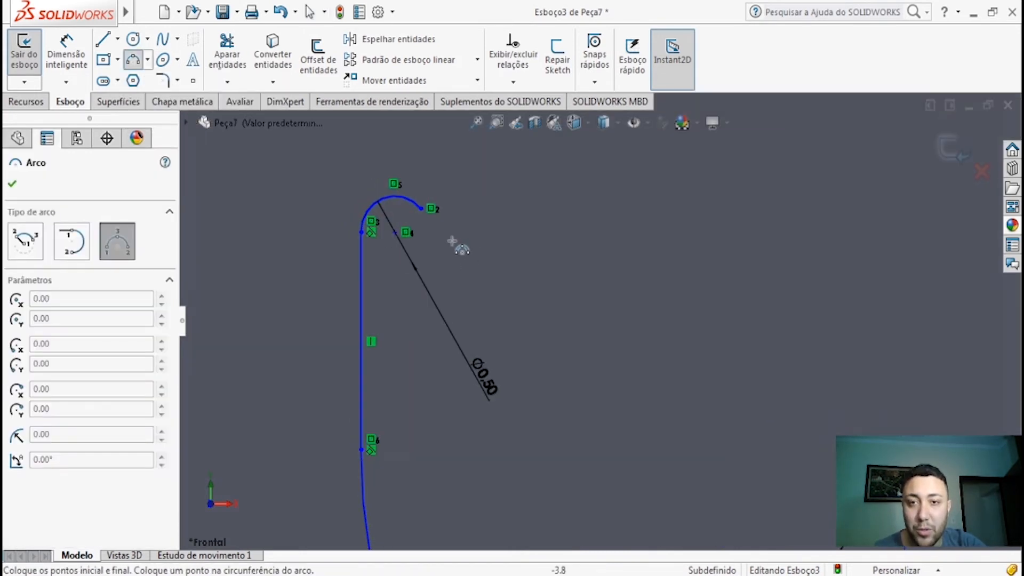
pyautogui.click(422, 209)
pyautogui.scroll(4, 615, 310)
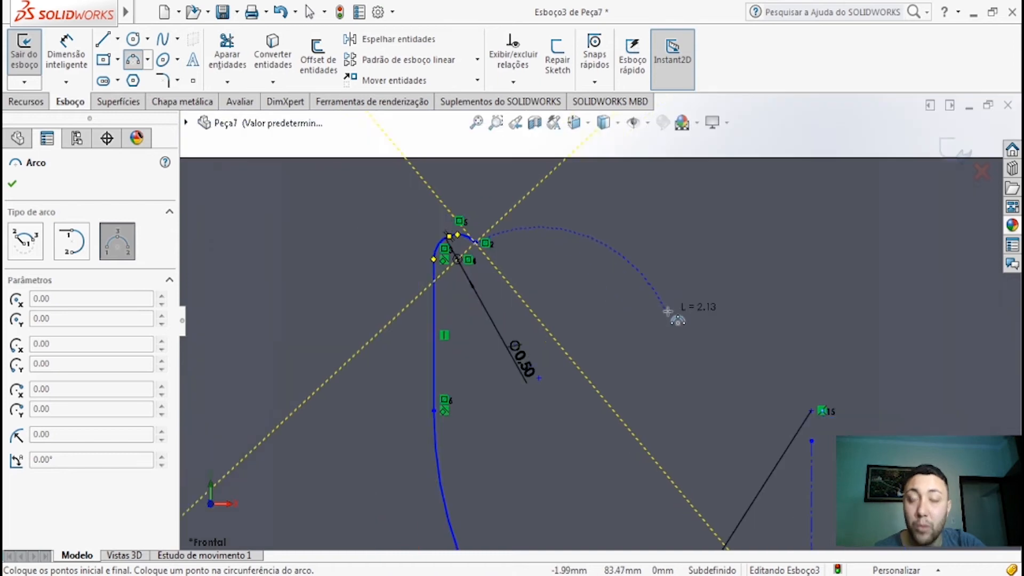
pyautogui.scroll(-5, 832, 330)
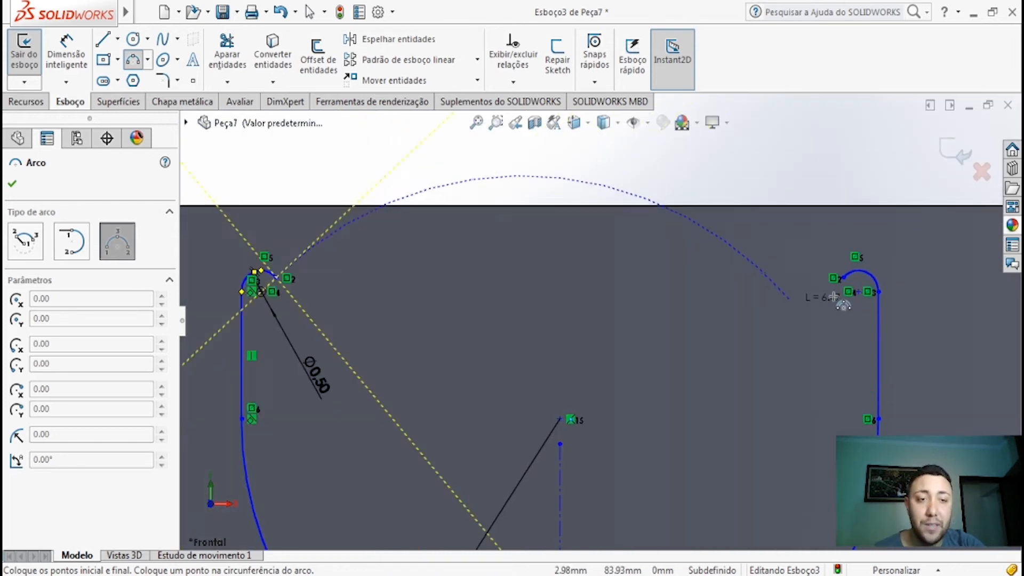
pyautogui.click(825, 271)
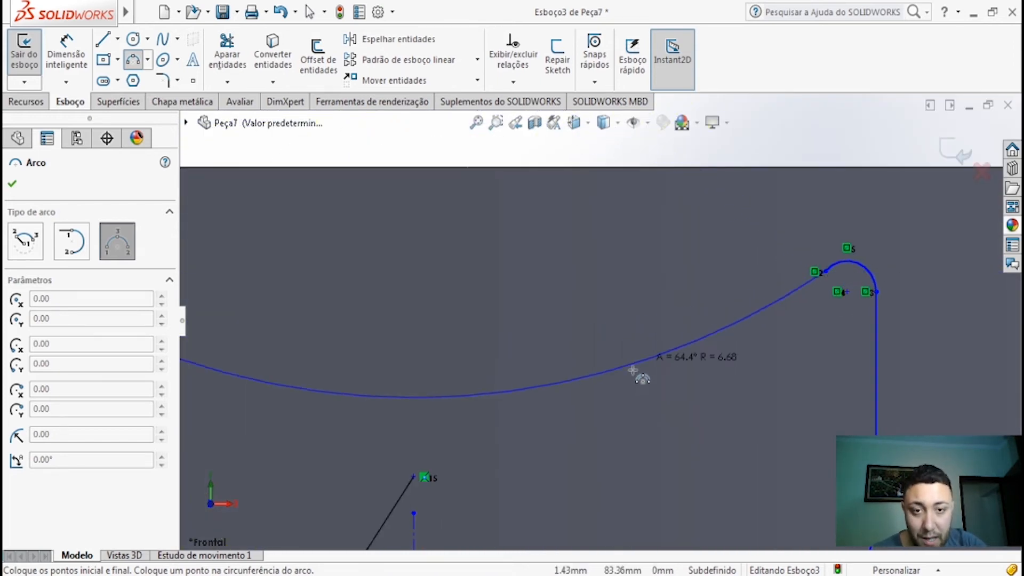
pyautogui.click(625, 383)
pyautogui.scroll(5, 514, 349)
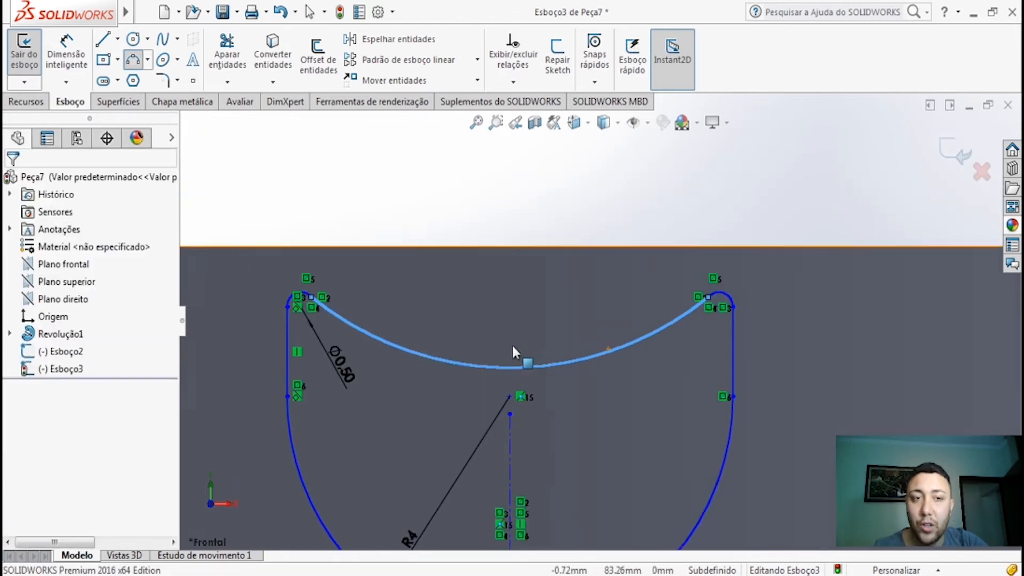
pyautogui.press('Escape')
# - Dimension the new upper arc with a radius of 6 mm
pyautogui.click(77, 55)
pyautogui.click(476, 358)
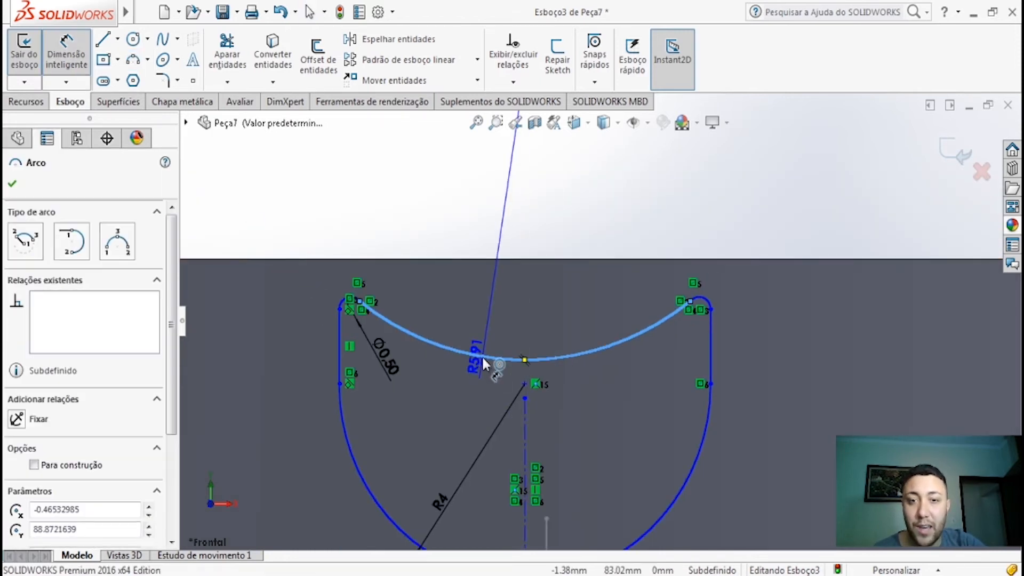
pyautogui.click(485, 331)
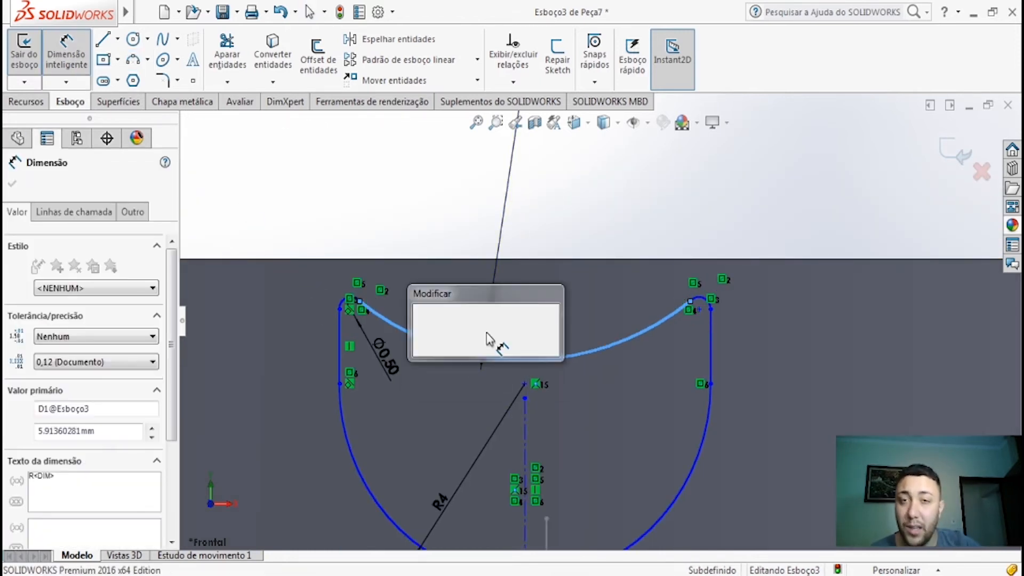
pyautogui.write('6')
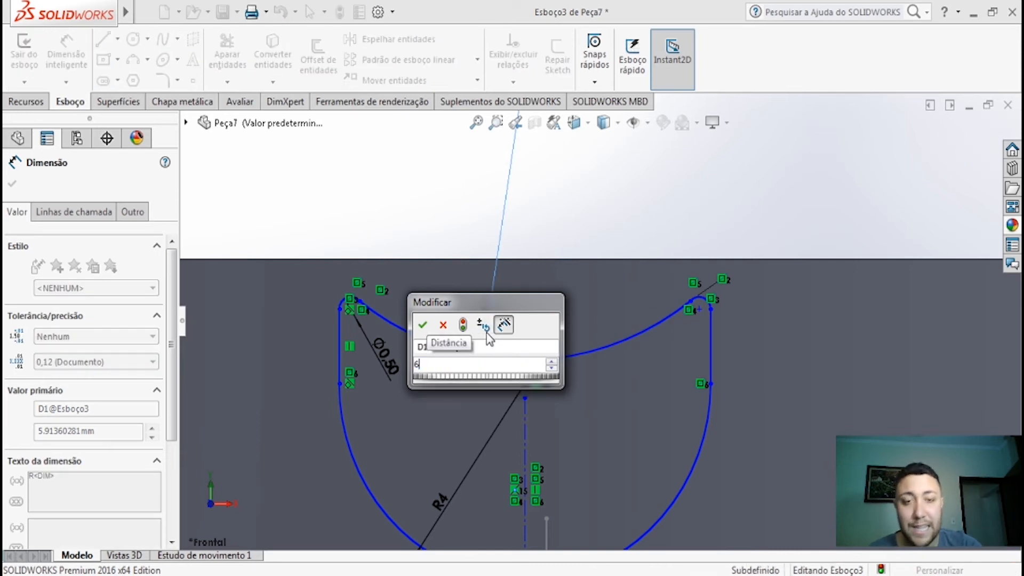
pyautogui.press('Return')
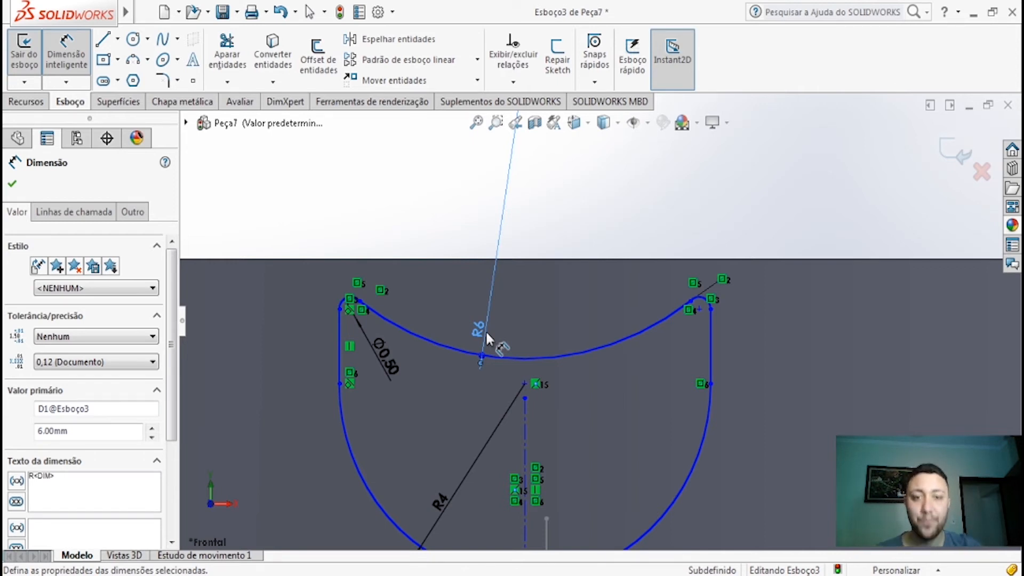
pyautogui.press('Escape')
# - Move the vertical centerline's upper endpoint onto the midpoint of the 6 mm radius arc
pyautogui.click(524, 359)
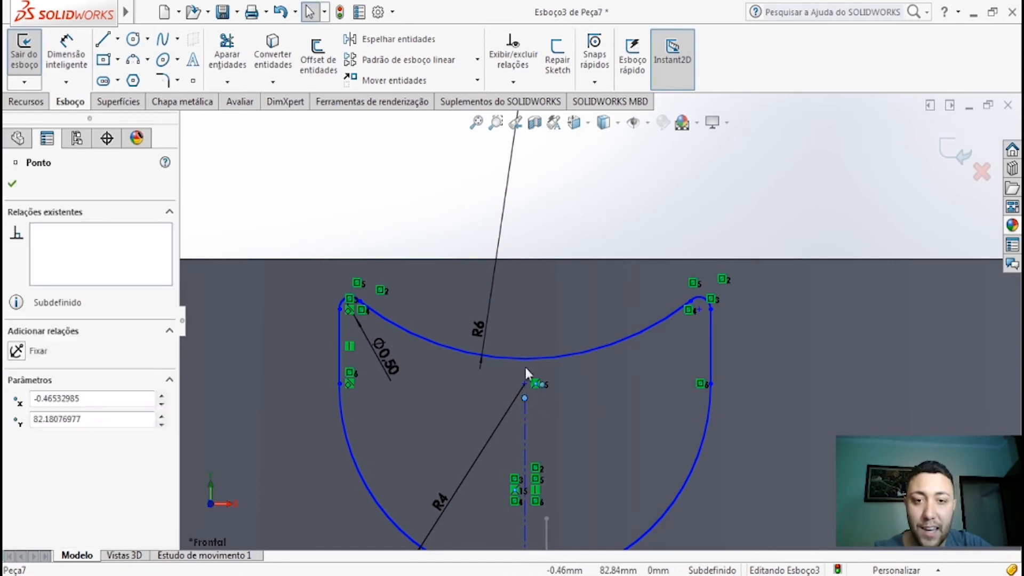
pyautogui.moveTo(525, 363); pyautogui.dragTo(525, 362)
pyautogui.scroll(2, 583, 432)
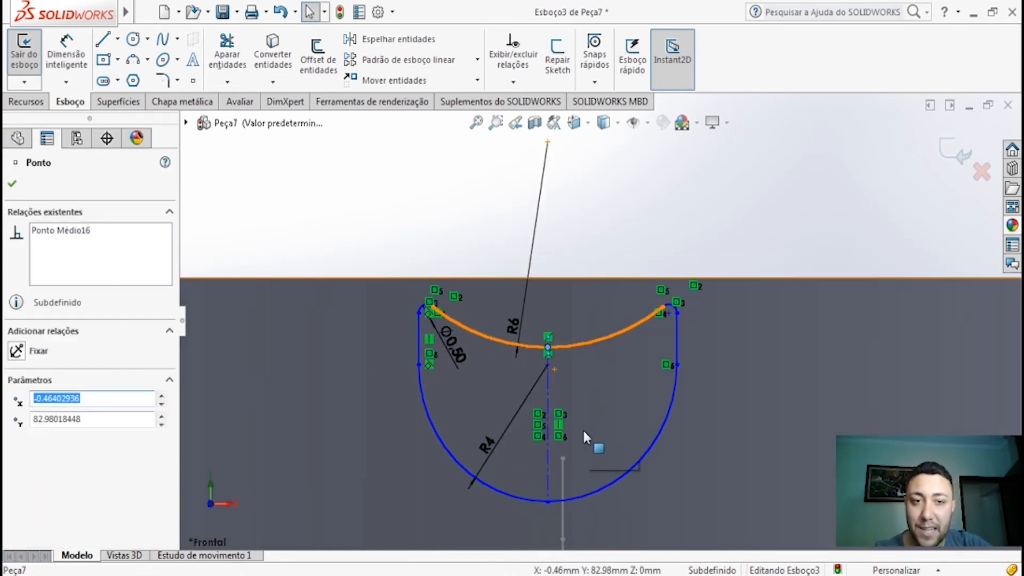
pyautogui.press('Escape')
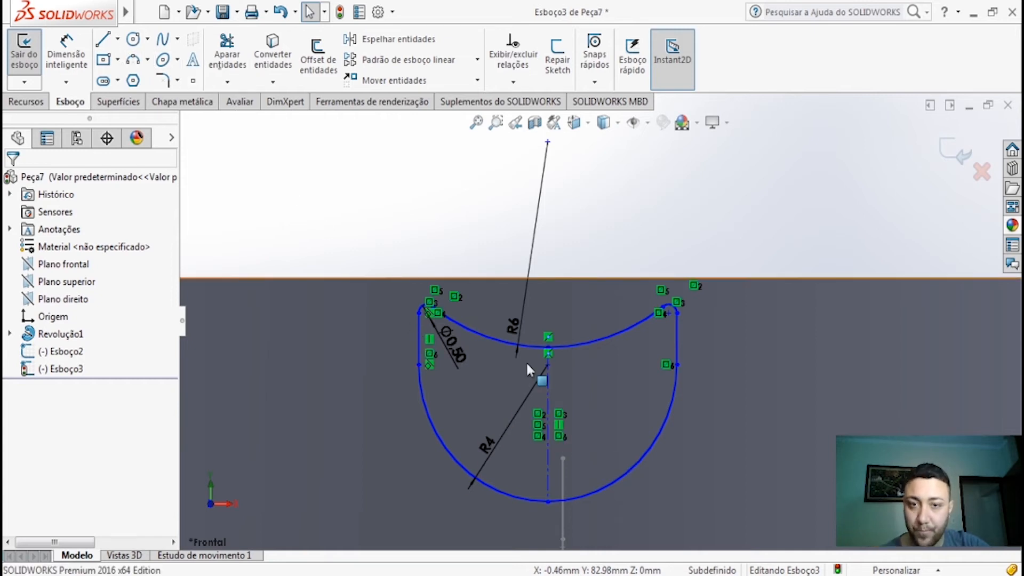
# - Draw two centerlines joining the midpoints of the profile's vertical side lines to the midpoint of the vertical centerline
pyautogui.click(118, 39)
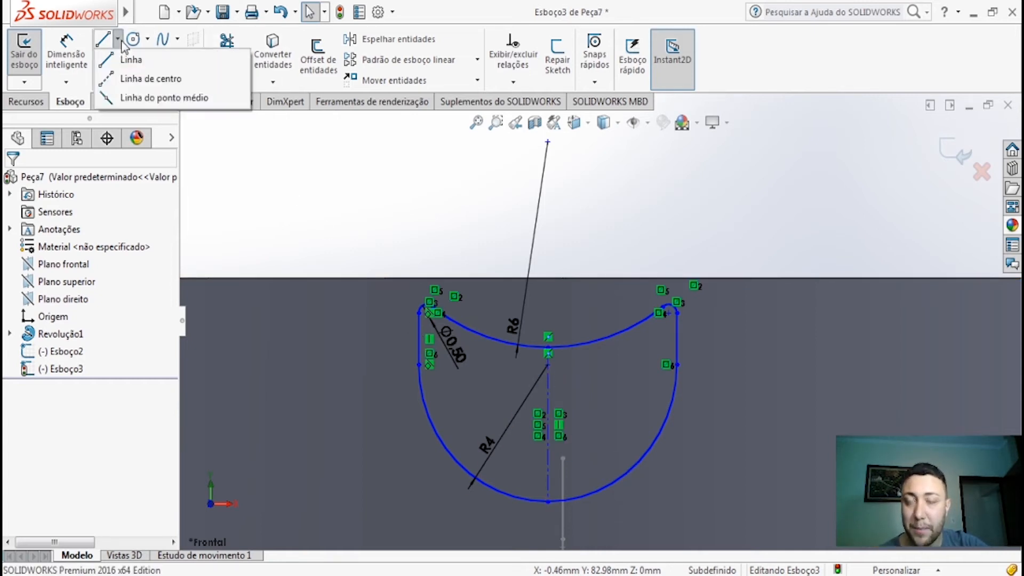
pyautogui.click(128, 80)
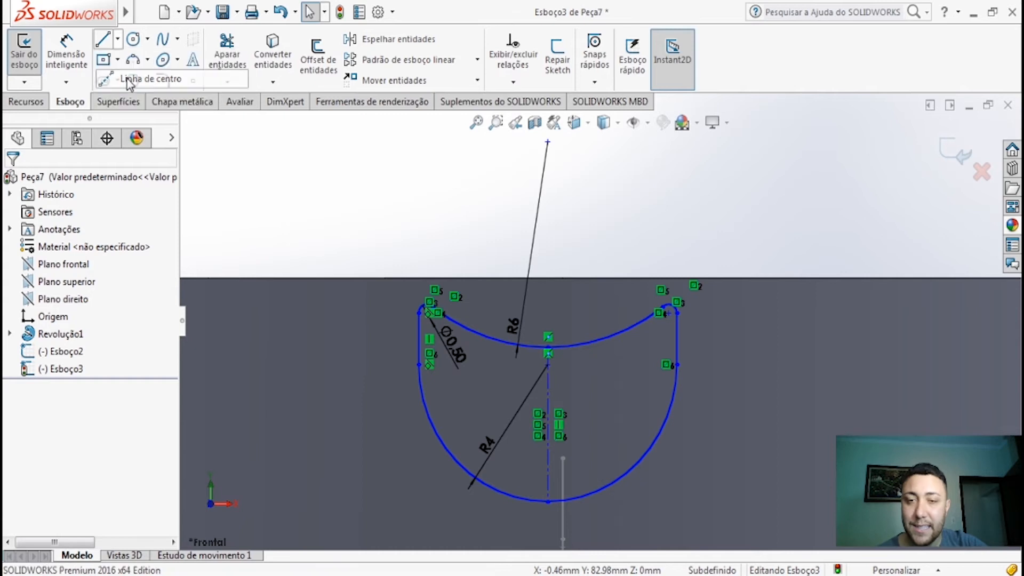
pyautogui.click(418, 338)
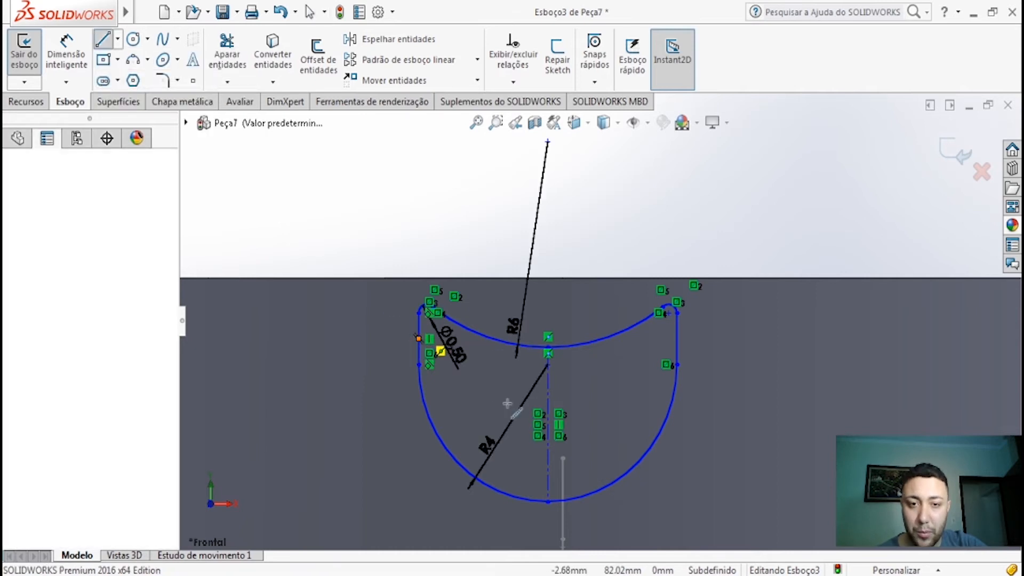
pyautogui.click(548, 424)
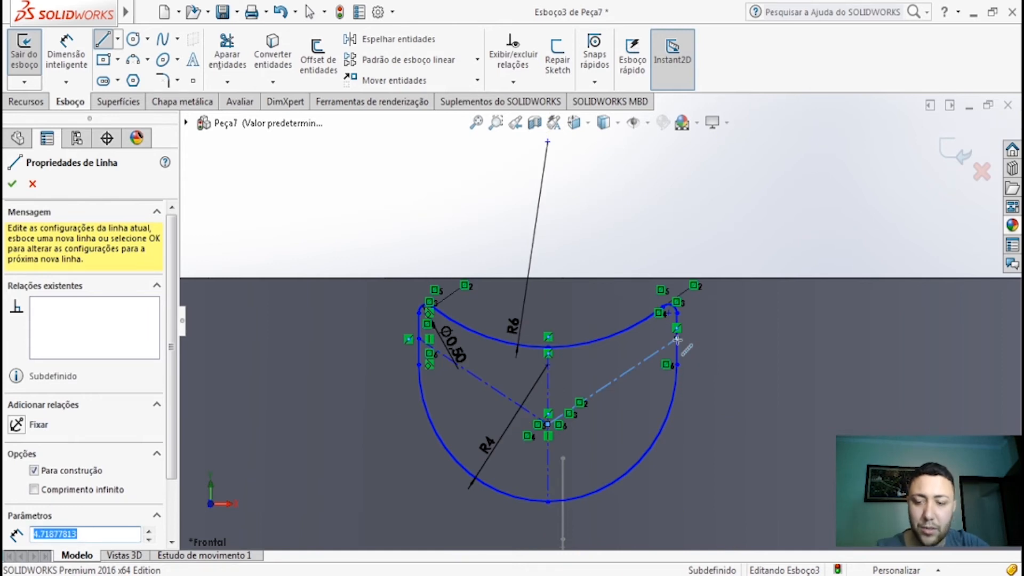
pyautogui.click(677, 340)
pyautogui.press('Escape')
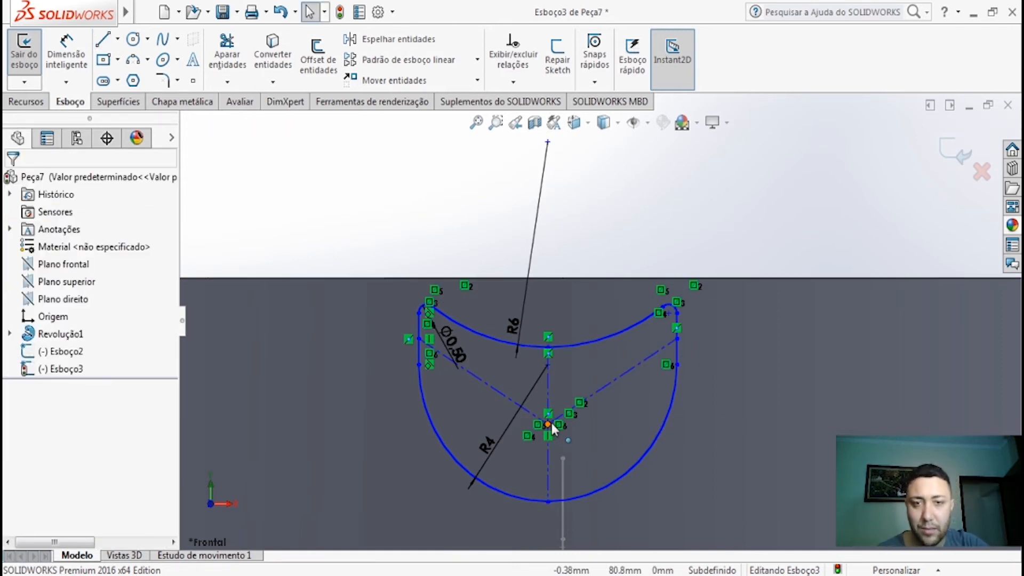
# - Add a pierce relation between the point where the centerlines meet and the handle path's upper straight line
pyautogui.click(548, 425)
pyautogui.scroll(3, 596, 462)
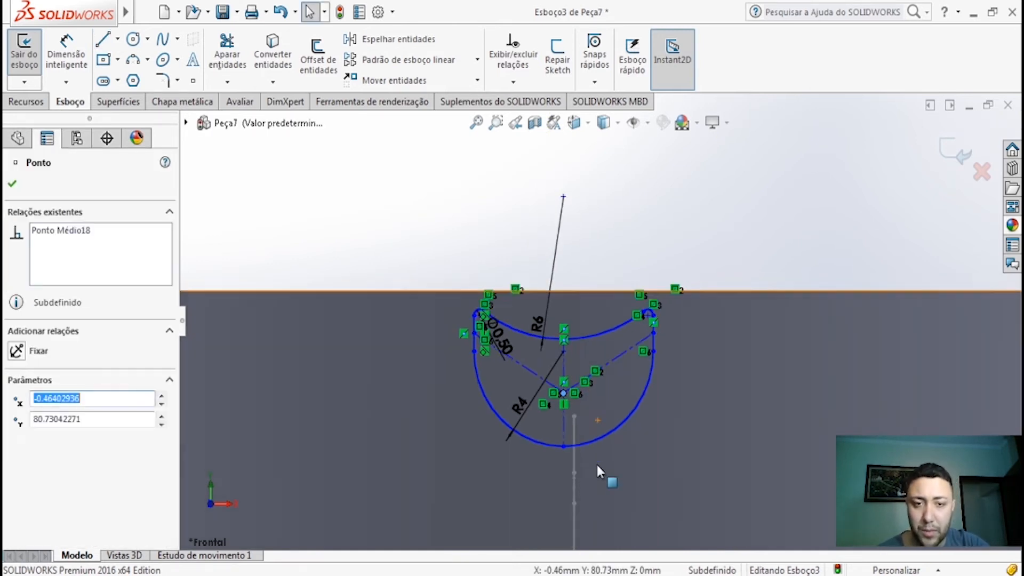
pyautogui.moveTo(596, 462)
pyautogui.mouseDown(button='middle')
pyautogui.moveTo(581, 466)
pyautogui.moveTo(658, 457)
pyautogui.moveTo(671, 441)
pyautogui.moveTo(666, 419)
pyautogui.mouseUp(button='middle')
pyautogui.keyDown('ctrl'); pyautogui.click(672, 416); pyautogui.keyUp('ctrl')
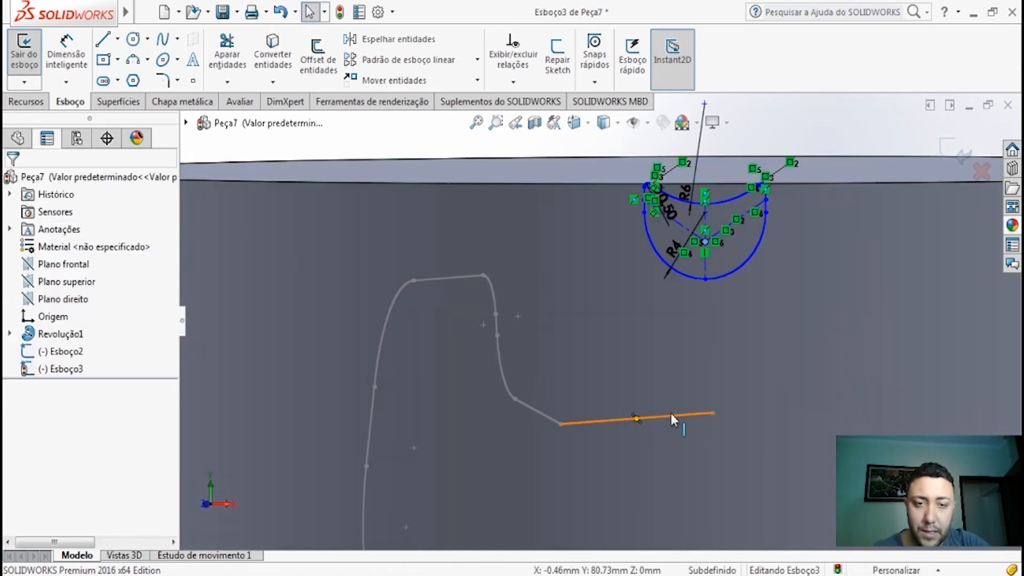
pyautogui.click(48, 440)
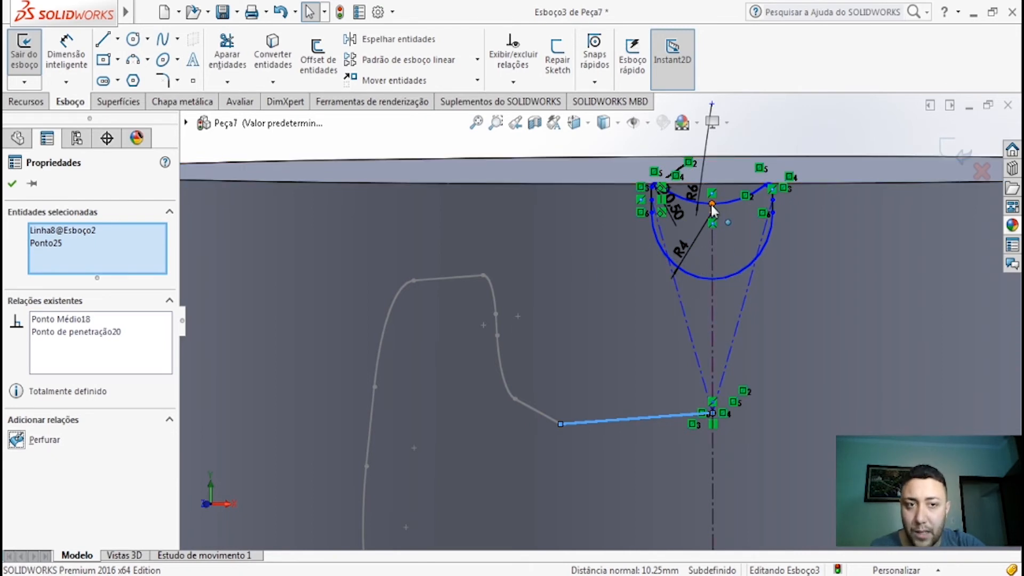
# - Undo the pierce relation between the handle profile's centre point and the path line, along with the trial move
pyautogui.moveTo(712, 223); pyautogui.dragTo(688, 513)
pyautogui.hotkey('ctrl', 'z')
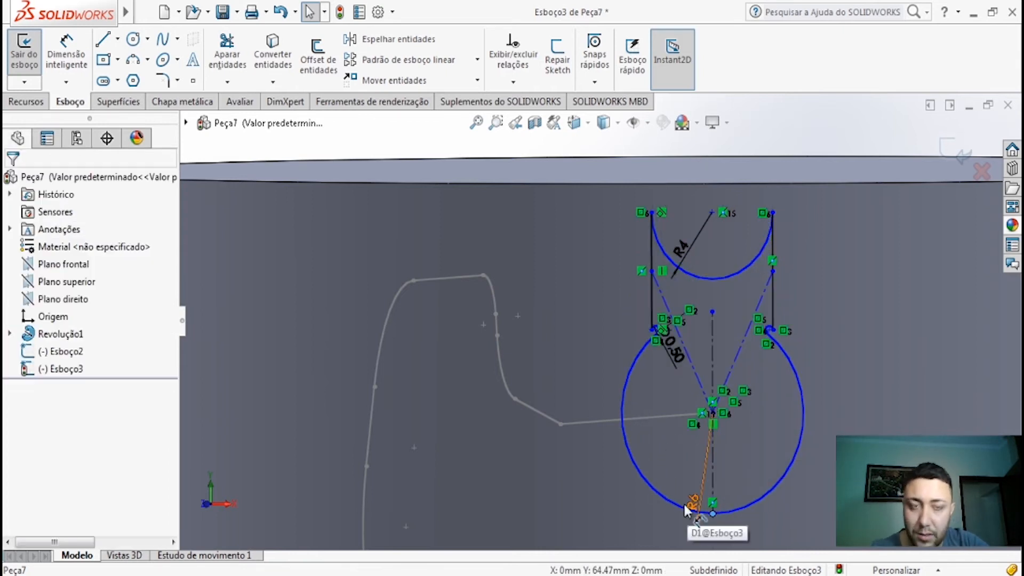
pyautogui.hotkey('ctrl', 'z')
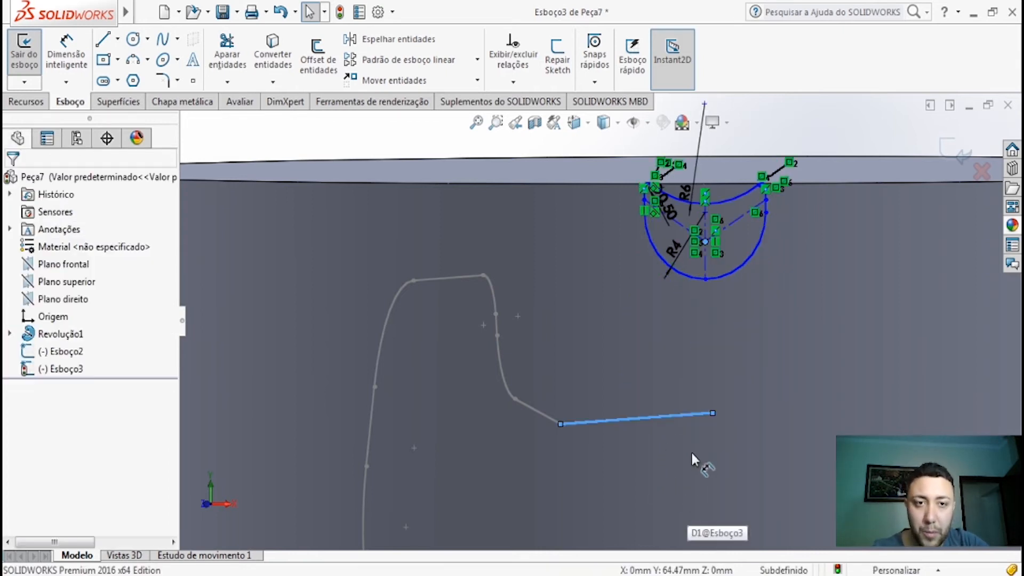
# - Try moving the midpoint of the R6 arc slightly downward, and undo the move
pyautogui.scroll(3, 711, 320)
pyautogui.scroll(-8, 651, 272)
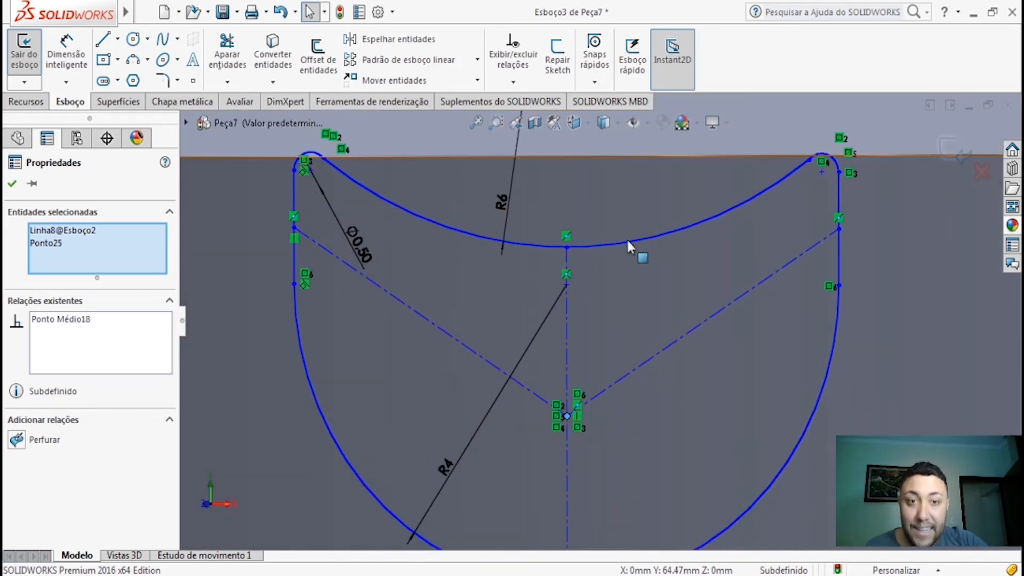
pyautogui.moveTo(566, 247); pyautogui.dragTo(569, 271)
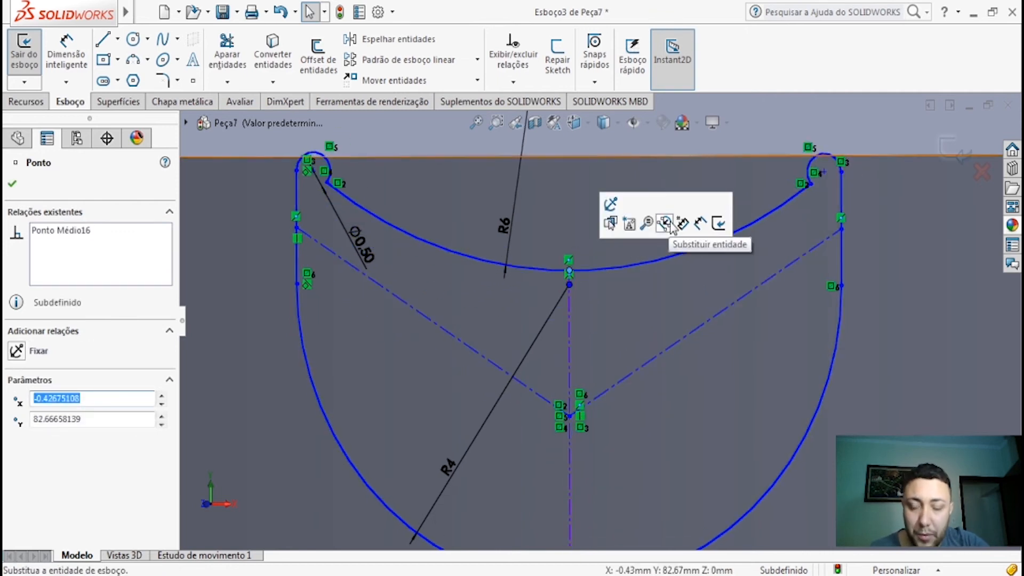
pyautogui.hotkey('ctrl', 'z')
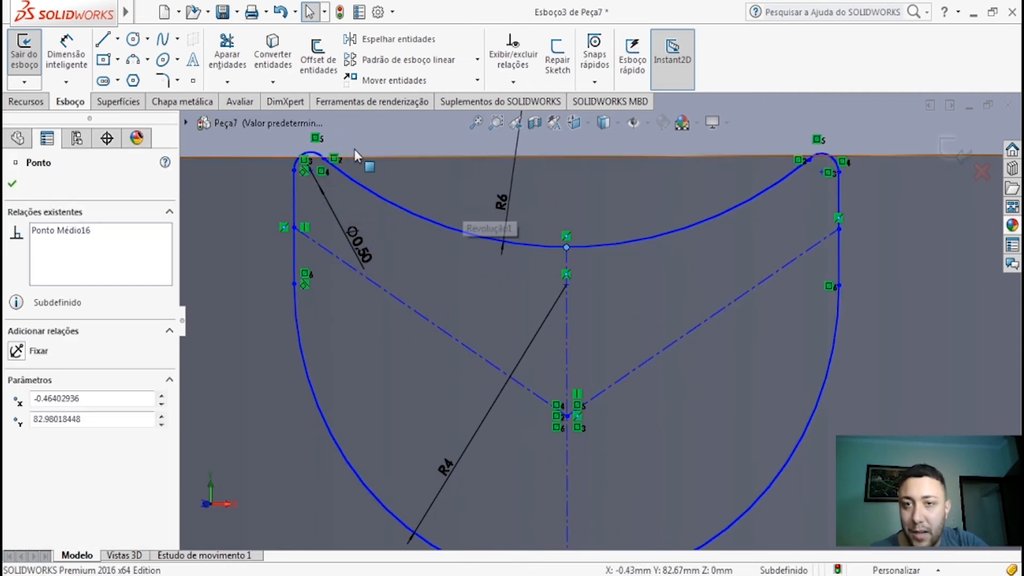
pyautogui.scroll(3, 373, 222)
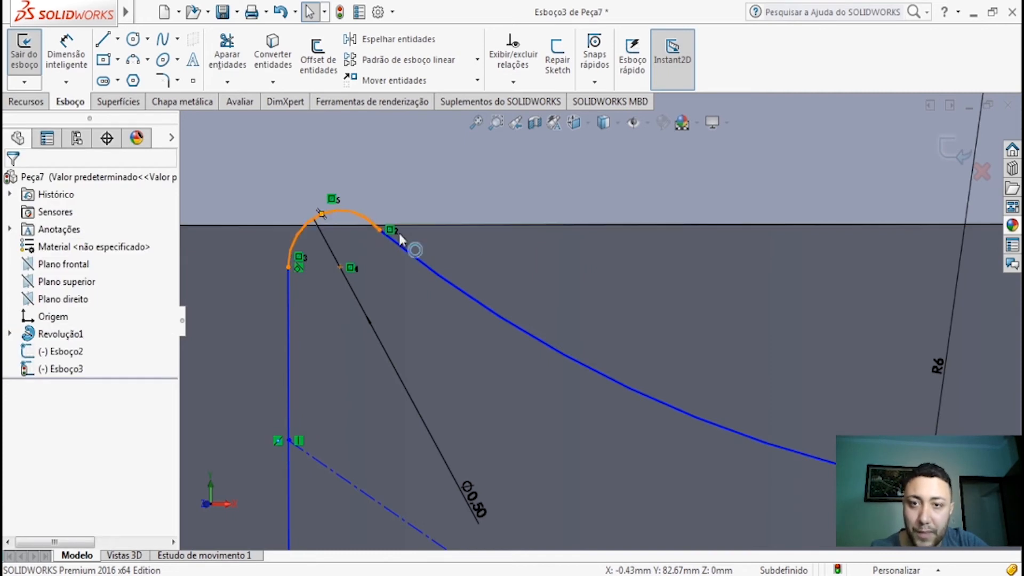
pyautogui.click(379, 225)
pyautogui.keyDown('ctrl'); pyautogui.click(414, 258); pyautogui.keyUp('ctrl')
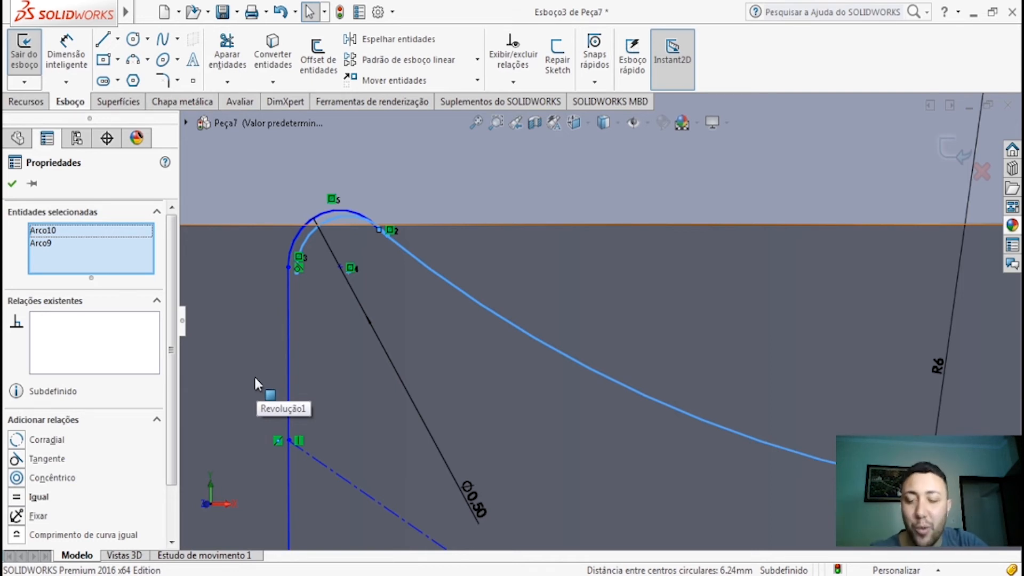
pyautogui.press('Escape')
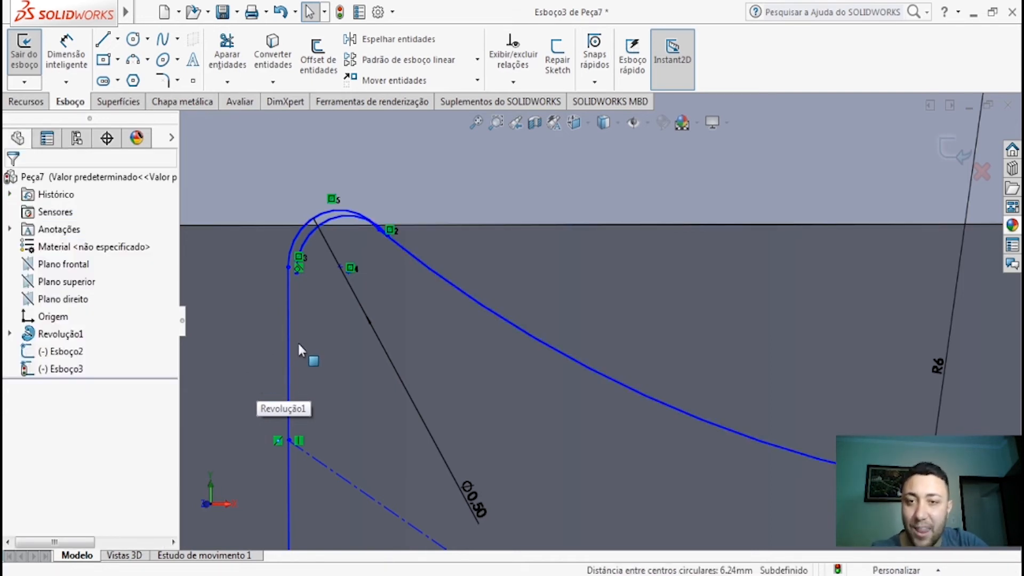
# - Make the left Ø0.50 corner arc tangent to the R6 arc of the handle profile
pyautogui.click(379, 236)
pyautogui.keyDown('ctrl'); pyautogui.click(406, 250); pyautogui.keyUp('ctrl')
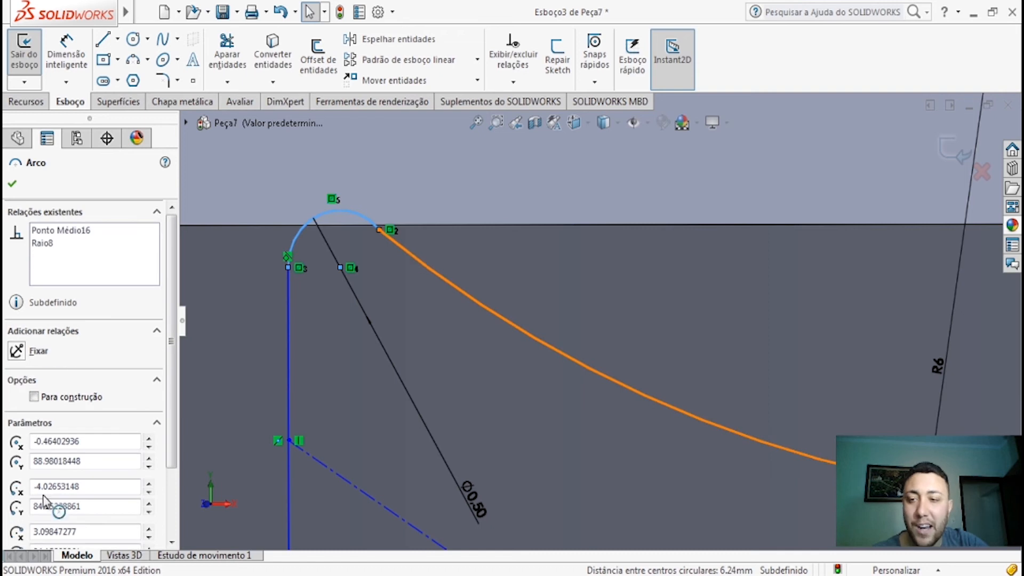
pyautogui.click(37, 460)
pyautogui.scroll(5, 548, 373)
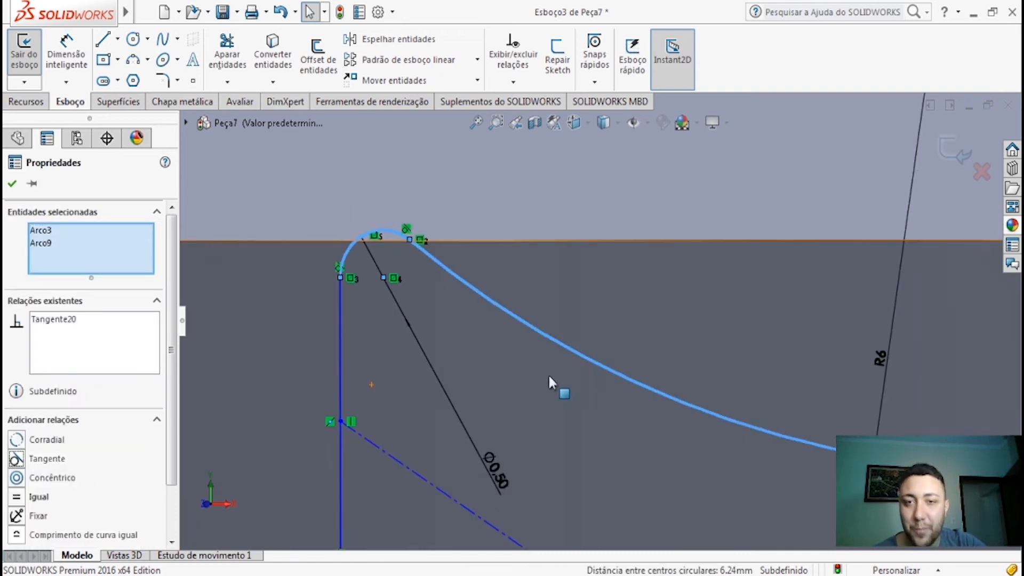
pyautogui.press('Escape')
# - Make the right corner arc of the handle profile tangent to the R6 arc
pyautogui.scroll(-5, 817, 303)
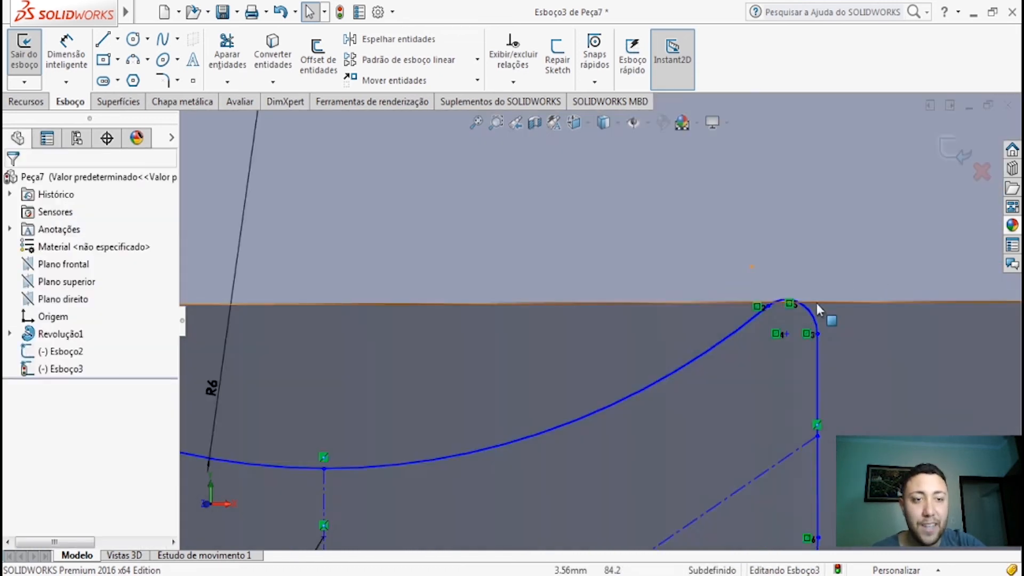
pyautogui.click(601, 311)
pyautogui.keyDown('ctrl'); pyautogui.click(531, 366); pyautogui.keyUp('ctrl')
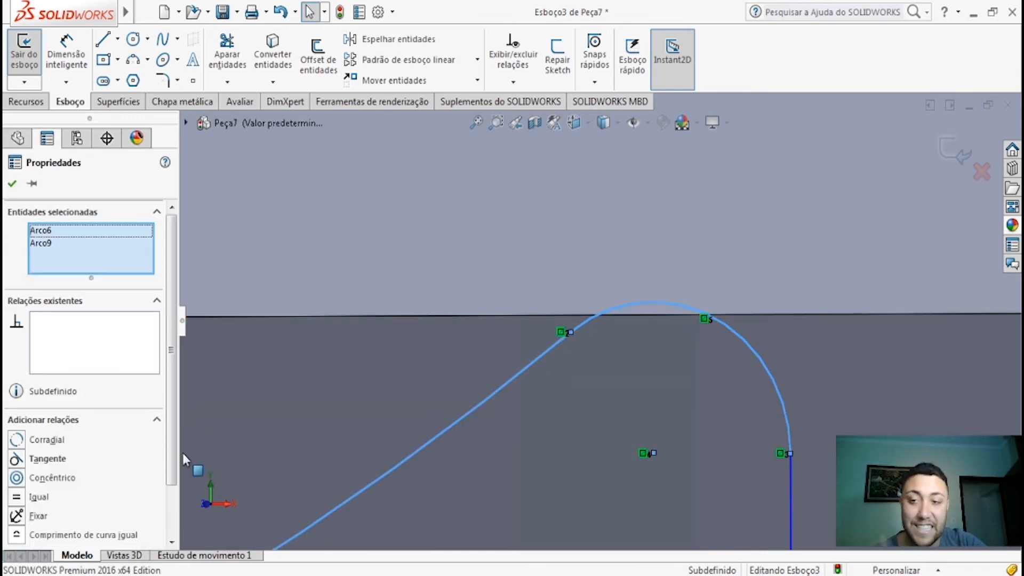
pyautogui.click(118, 462)
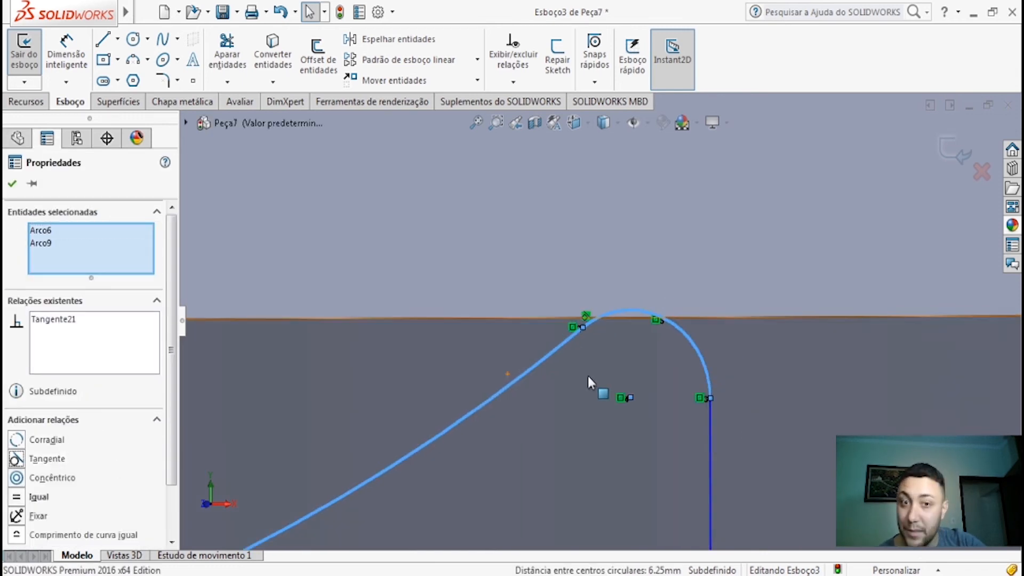
pyautogui.click(581, 168)
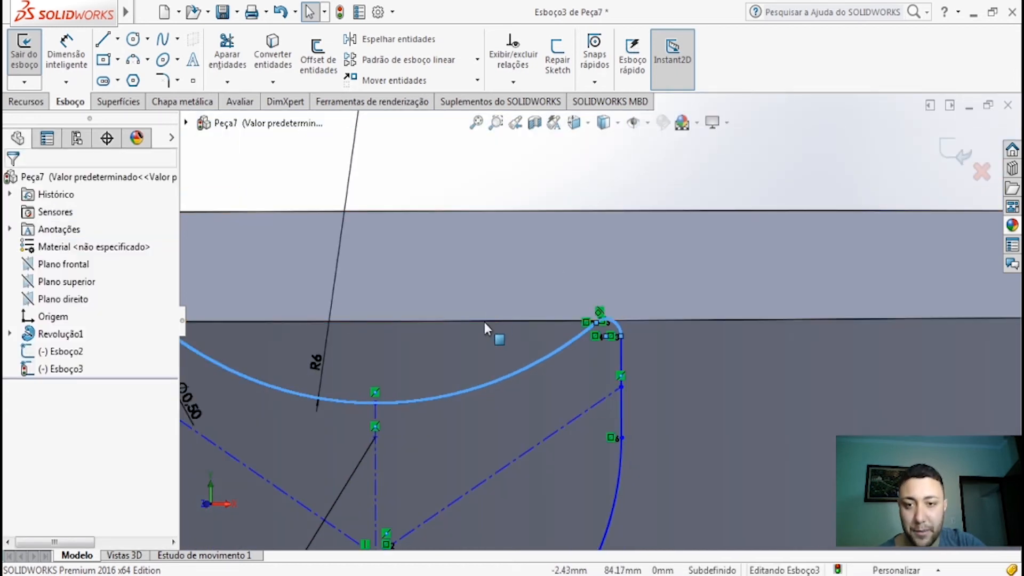
# - Test the profile's freedom by moving the point where the construction lines meet slightly upward
pyautogui.scroll(5, 484, 322)
pyautogui.scroll(-2, 540, 379)
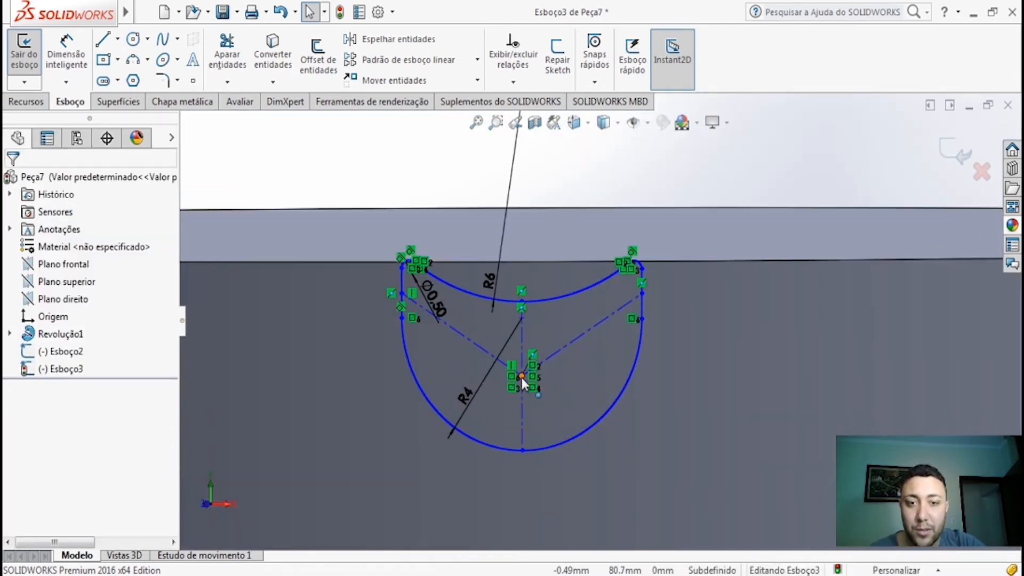
pyautogui.moveTo(522, 378)
pyautogui.mouseDown()
pyautogui.moveTo(523, 420)
pyautogui.moveTo(522, 363)
pyautogui.mouseUp()
pyautogui.click(620, 173)
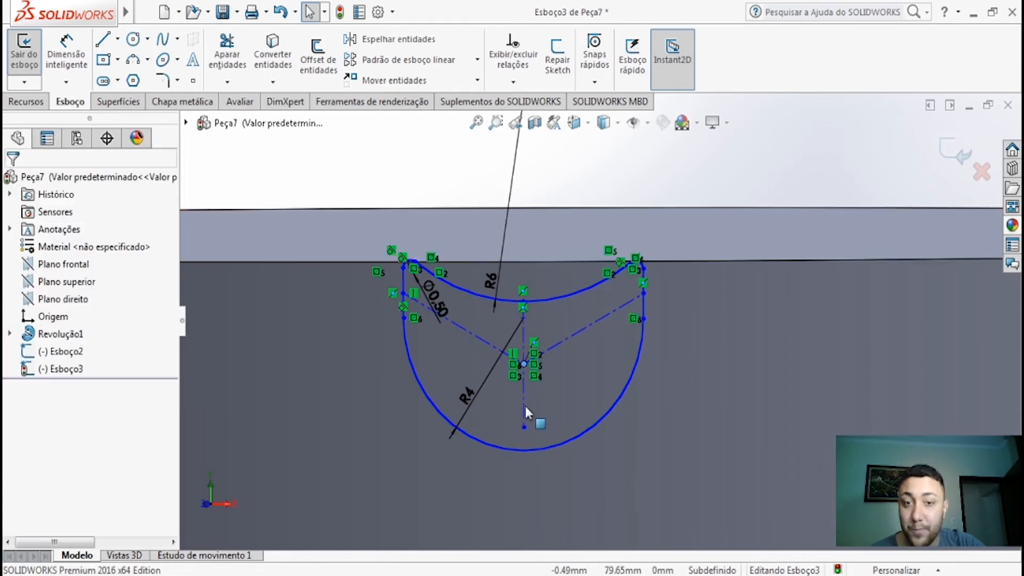
# - Make the vertical centreline's lower endpoint coincident with the lowest point of the R4 arc, and test it by shifting the centre point
pyautogui.click(523, 426)
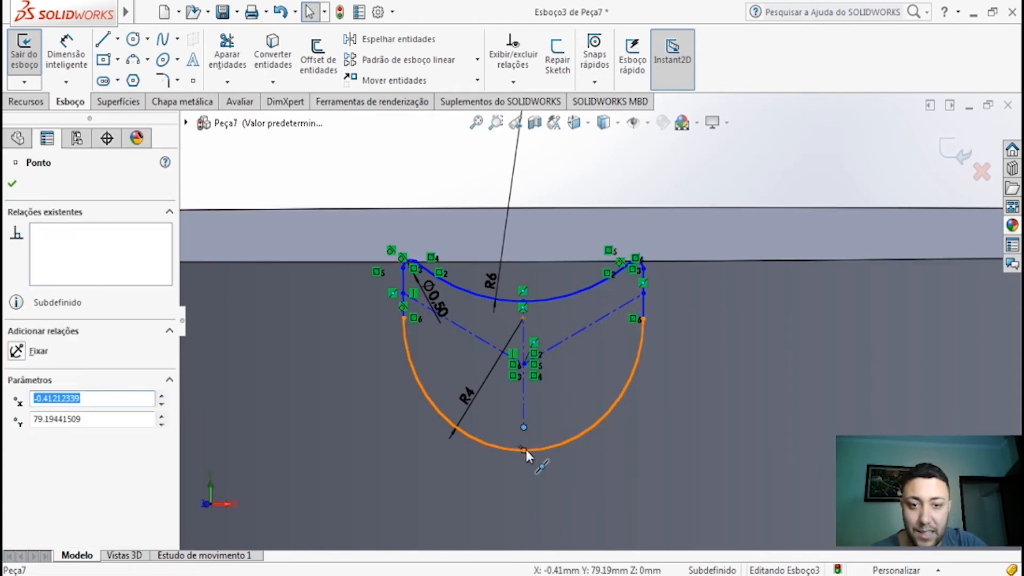
pyautogui.keyDown('ctrl'); pyautogui.click(522, 450); pyautogui.keyUp('ctrl')
pyautogui.click(52, 477)
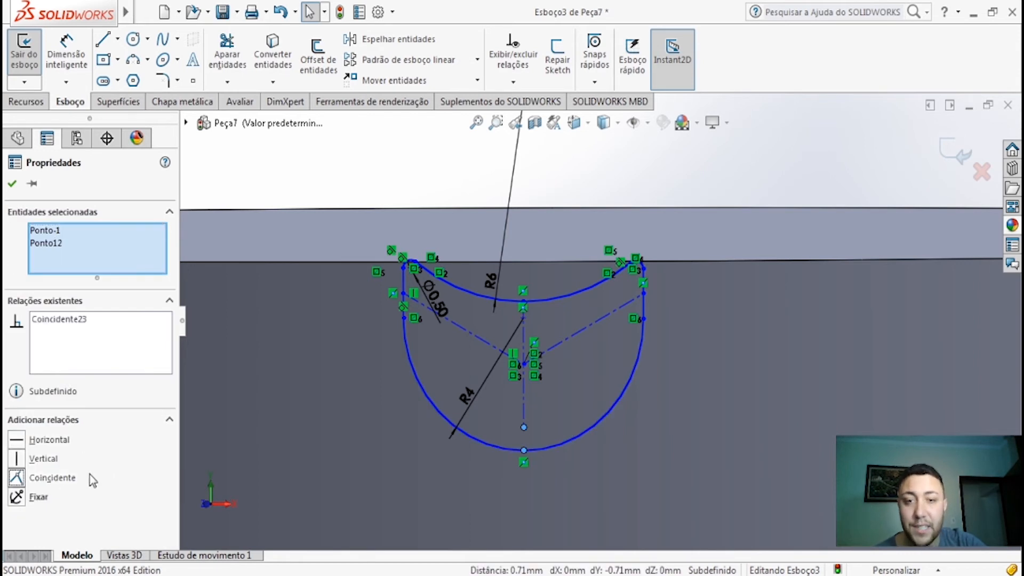
pyautogui.click(715, 180)
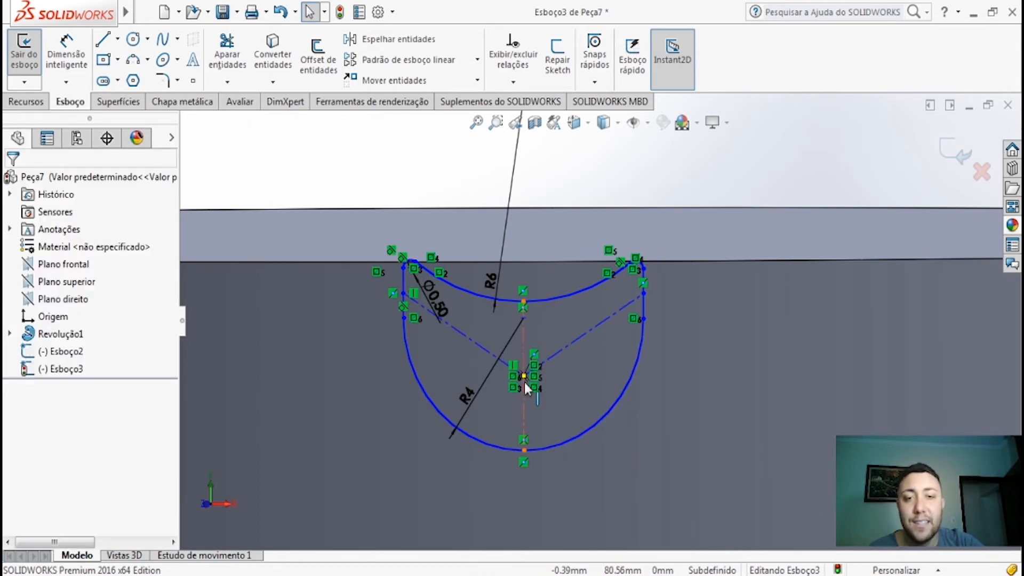
pyautogui.moveTo(525, 381)
pyautogui.mouseDown()
pyautogui.moveTo(525, 427)
pyautogui.moveTo(525, 382)
pyautogui.mouseUp()
pyautogui.click(288, 177)
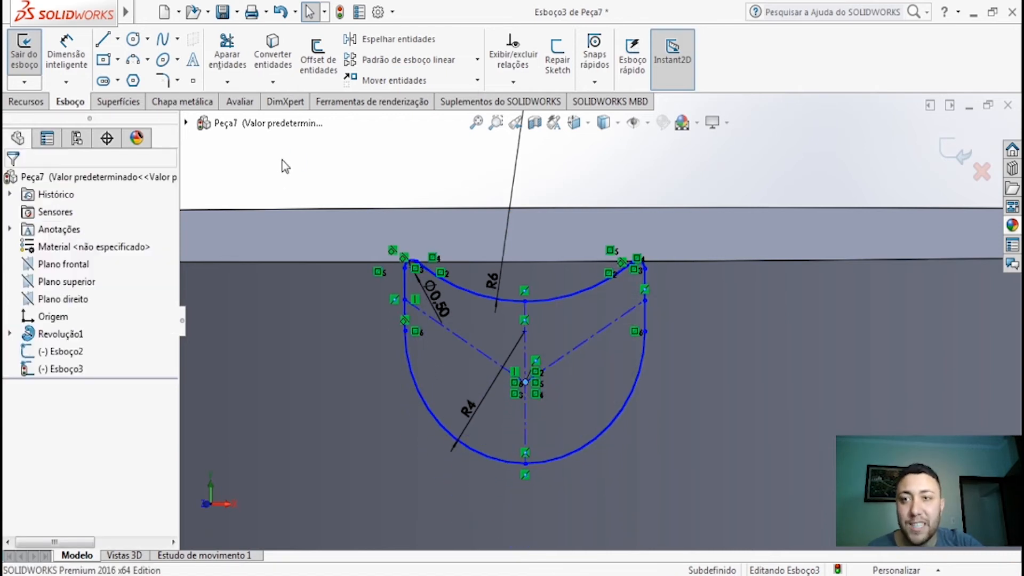
# - Dimension the short vertical side on the profile's left at 1 mm
pyautogui.click(58, 69)
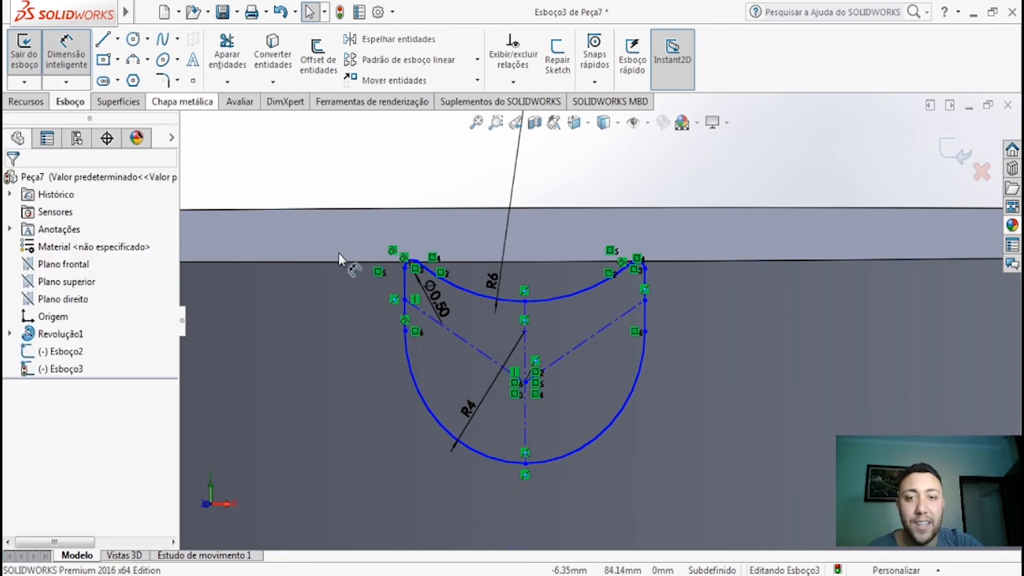
pyautogui.click(413, 295)
pyautogui.click(356, 307)
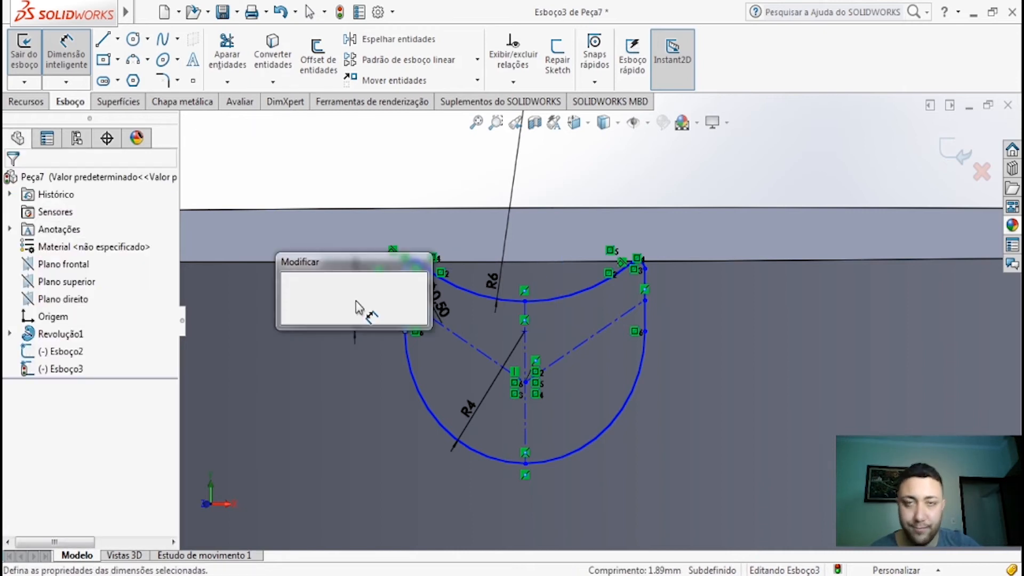
pyautogui.write('1')
pyautogui.press('Return')
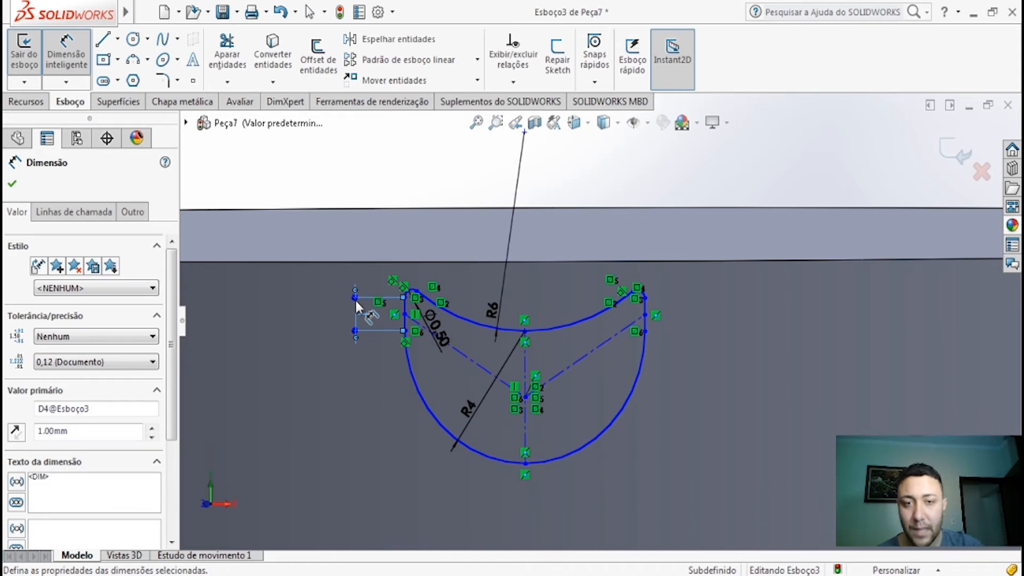
pyautogui.press('Escape')
pyautogui.press('Escape')
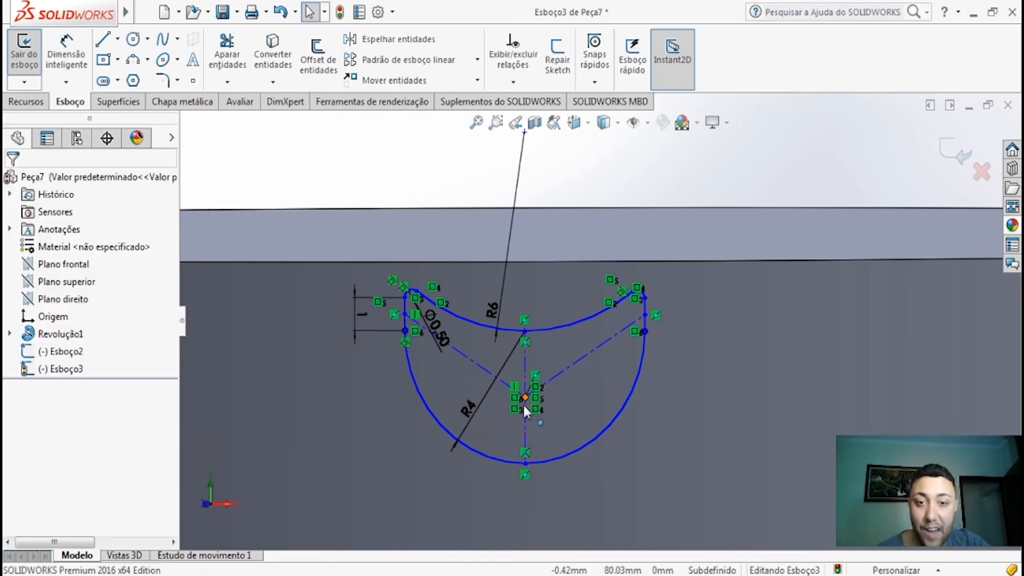
# - Add a pierce relation between the profile's centre point and the handle path's upper end line, and close the sketch
pyautogui.moveTo(524, 406)
pyautogui.mouseDown()
pyautogui.moveTo(525, 477)
pyautogui.moveTo(516, 409)
pyautogui.moveTo(536, 450)
pyautogui.mouseUp()
pyautogui.scroll(3, 536, 449)
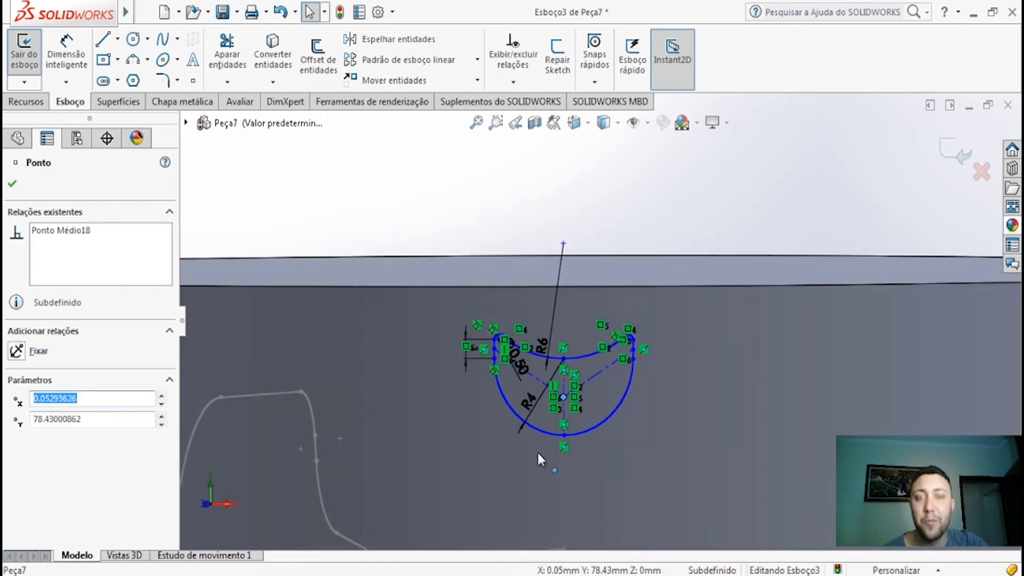
pyautogui.scroll(3, 538, 453)
pyautogui.scroll(-3, 554, 452)
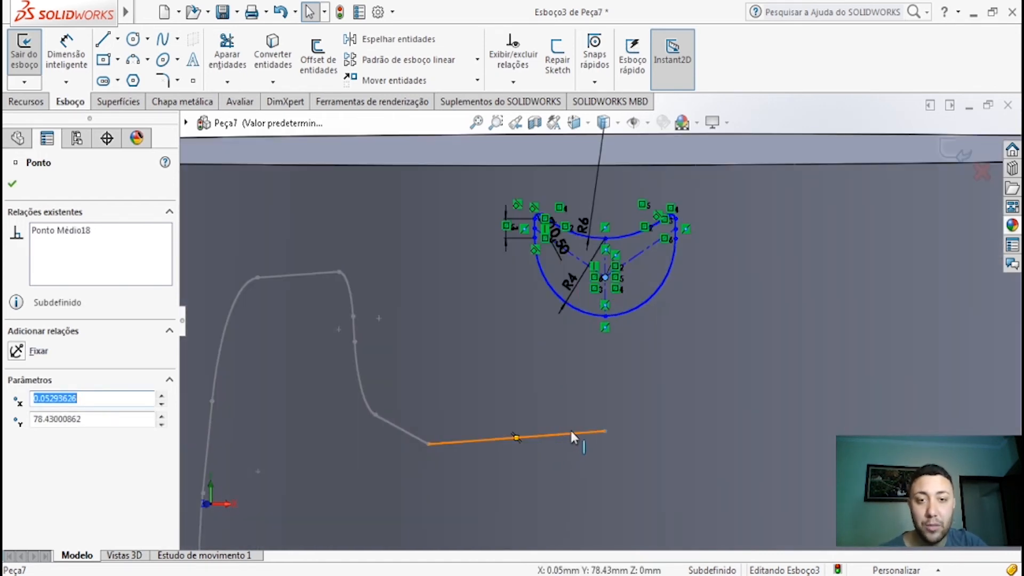
pyautogui.keyDown('ctrl'); pyautogui.click(569, 434); pyautogui.keyUp('ctrl')
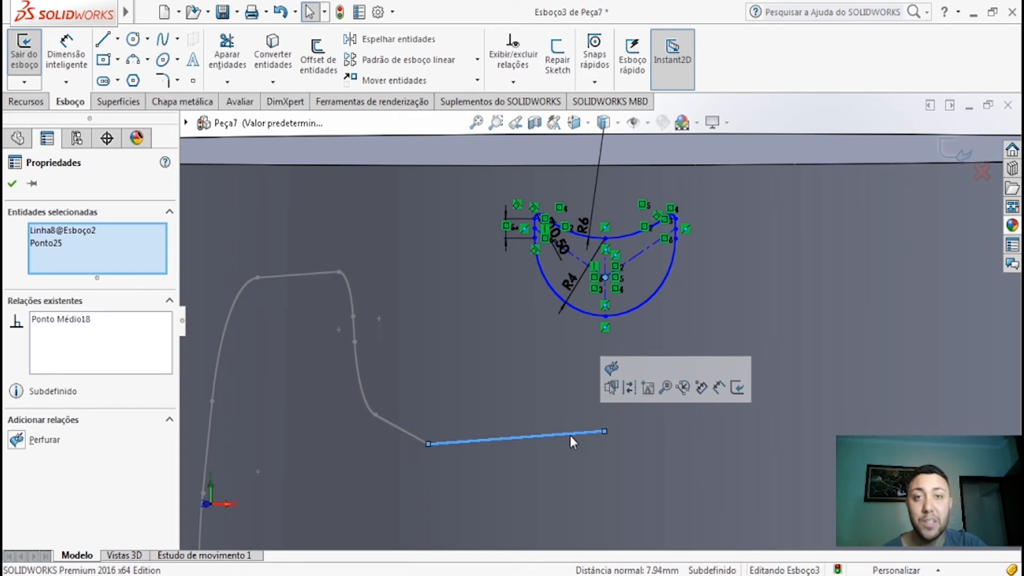
pyautogui.click(18, 441)
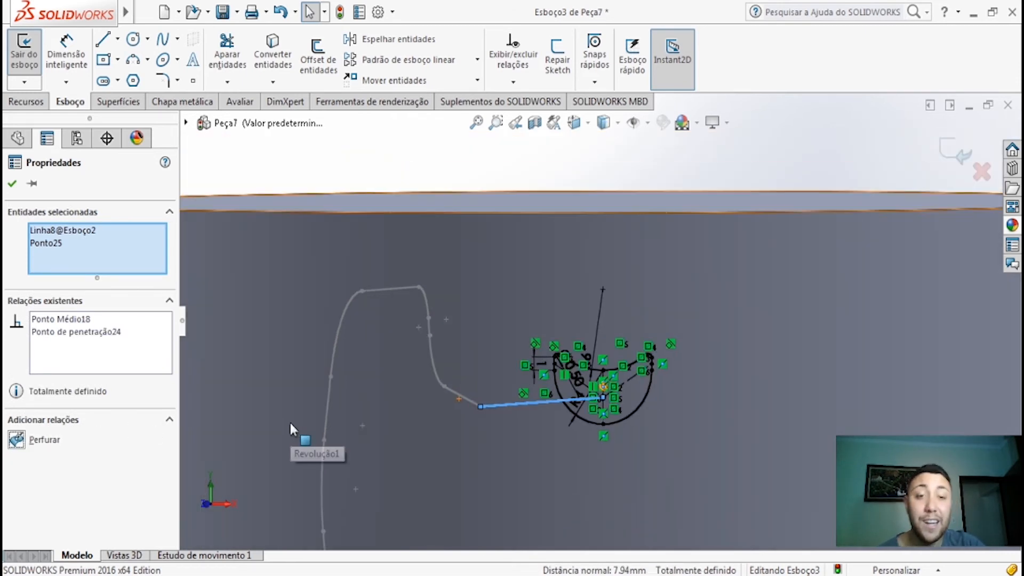
pyautogui.press('f')
pyautogui.press('Escape')
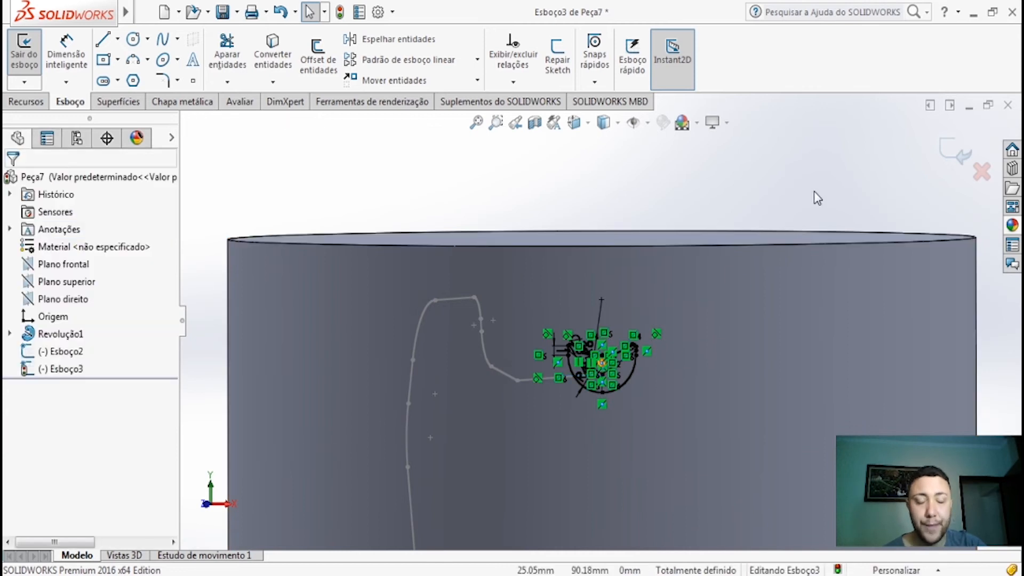
pyautogui.click(959, 152)
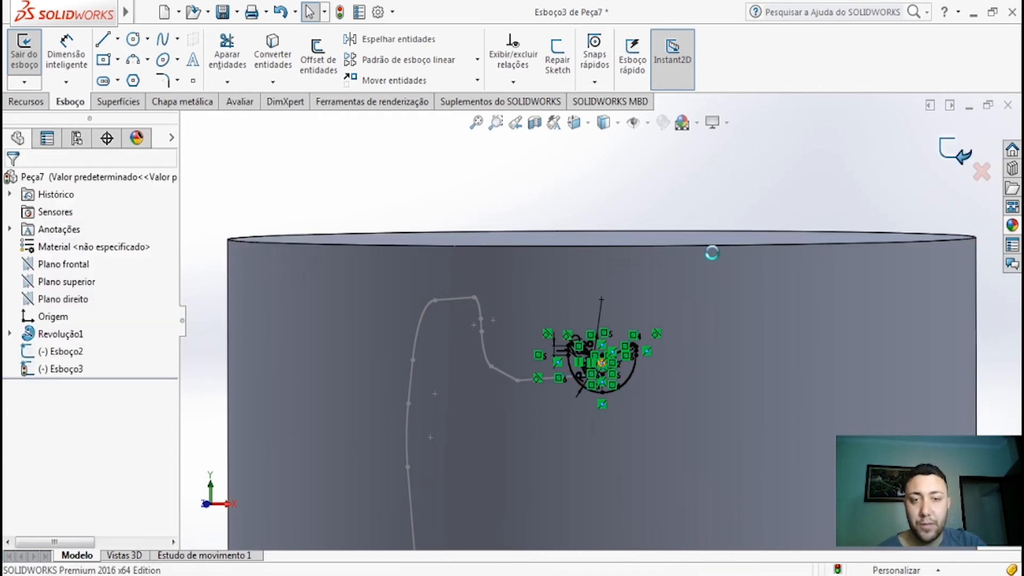
# - Create a swept boss for the mug handle with Esboço3 as the profile and Esboço2 as the path
pyautogui.click(622, 207)
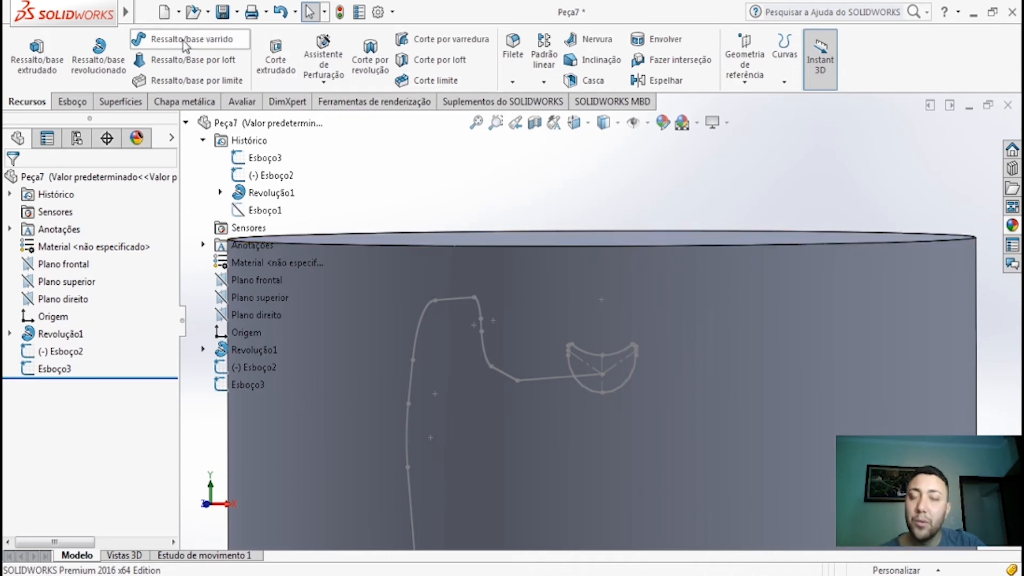
pyautogui.click(629, 376)
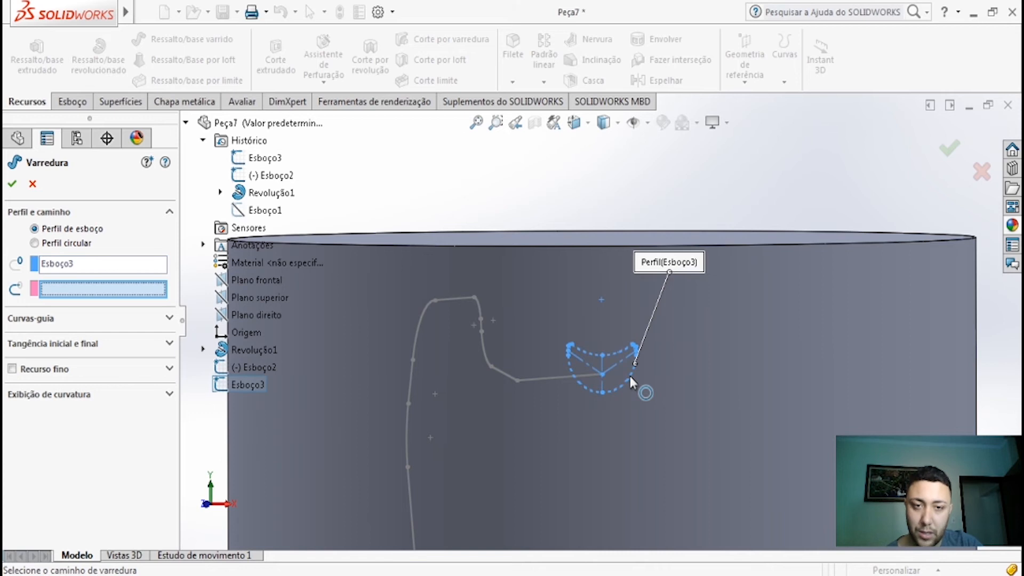
pyautogui.click(534, 378)
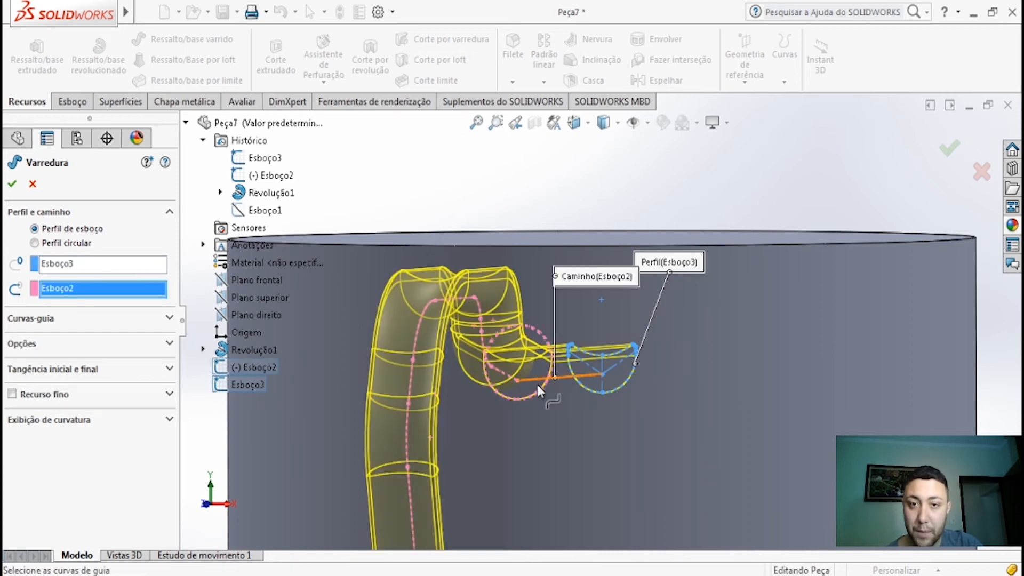
pyautogui.scroll(5, 536, 382)
pyautogui.moveTo(555, 372); pyautogui.dragTo(486, 440, button='middle')
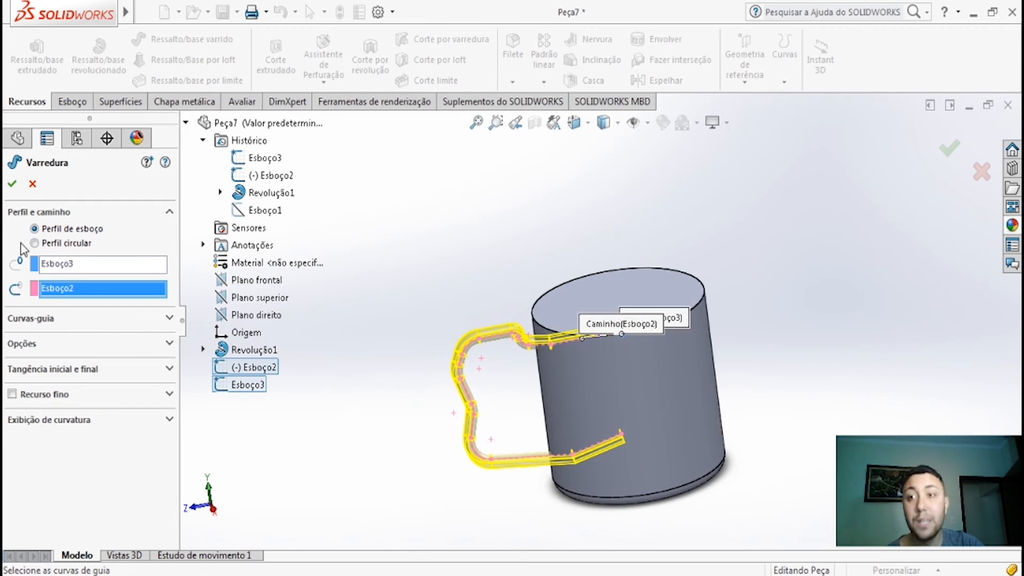
pyautogui.click(12, 185)
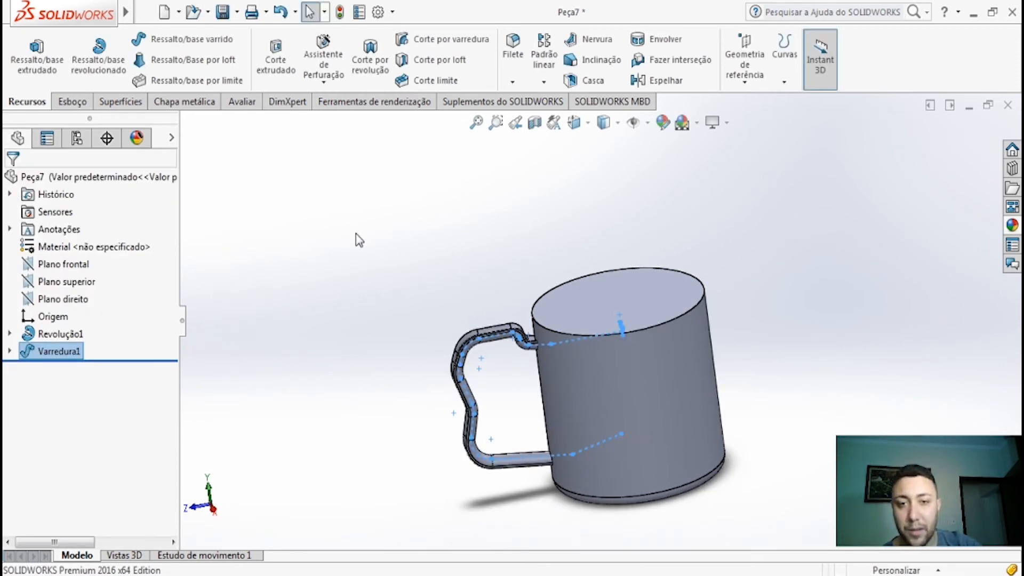
# - Examine the swept handle and its connection to the mug body from several angles, ending in the left view
pyautogui.moveTo(356, 234); pyautogui.dragTo(545, 294, button='middle')
pyautogui.scroll(-5, 583, 369)
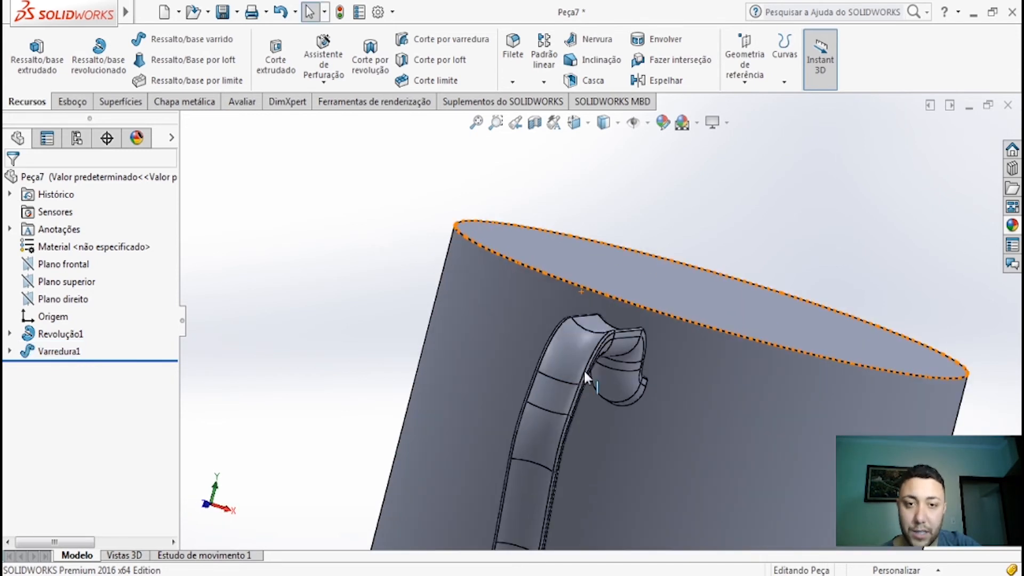
pyautogui.moveTo(584, 373); pyautogui.dragTo(559, 378, button='middle')
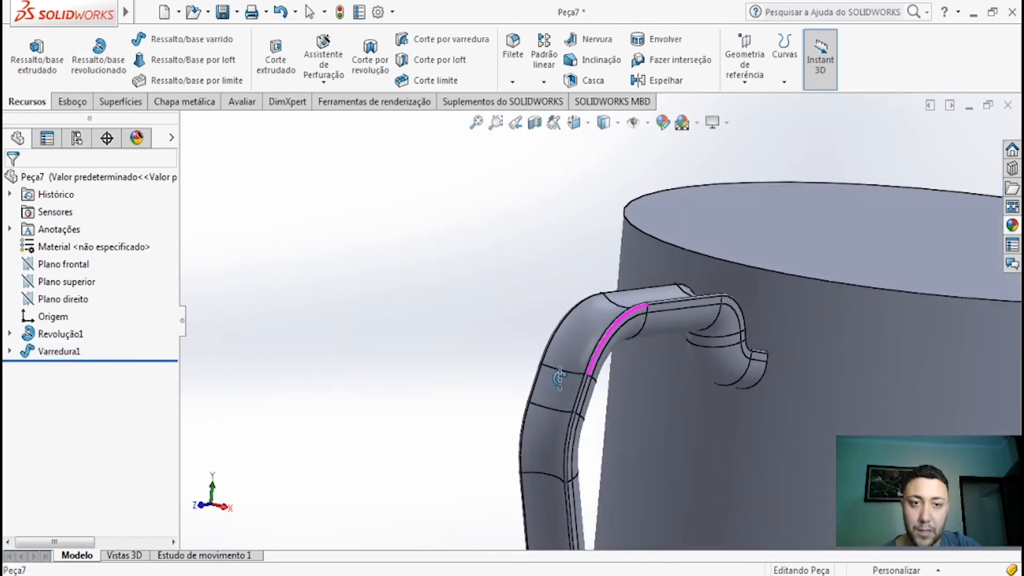
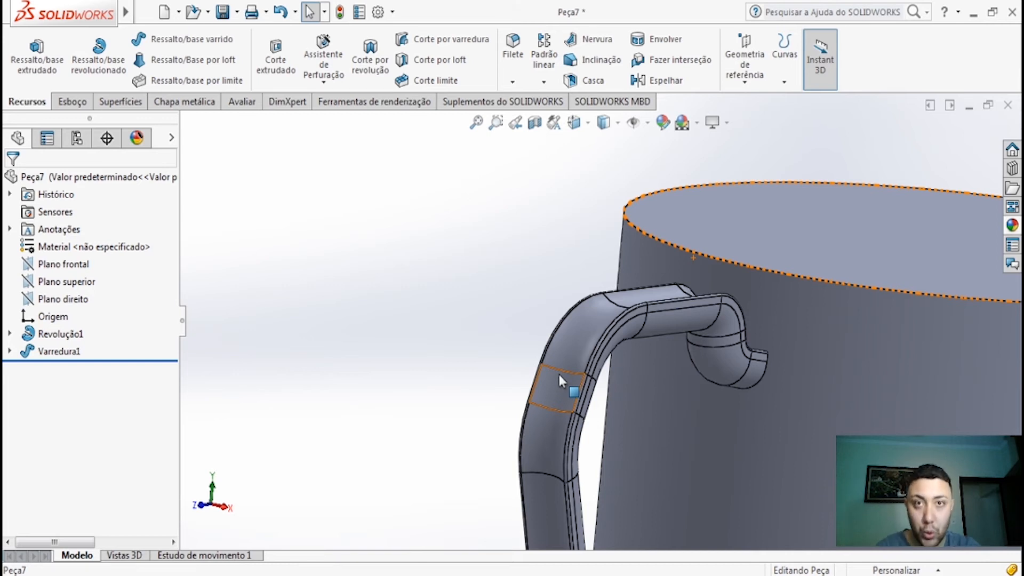
pyautogui.scroll(3, 558, 374)
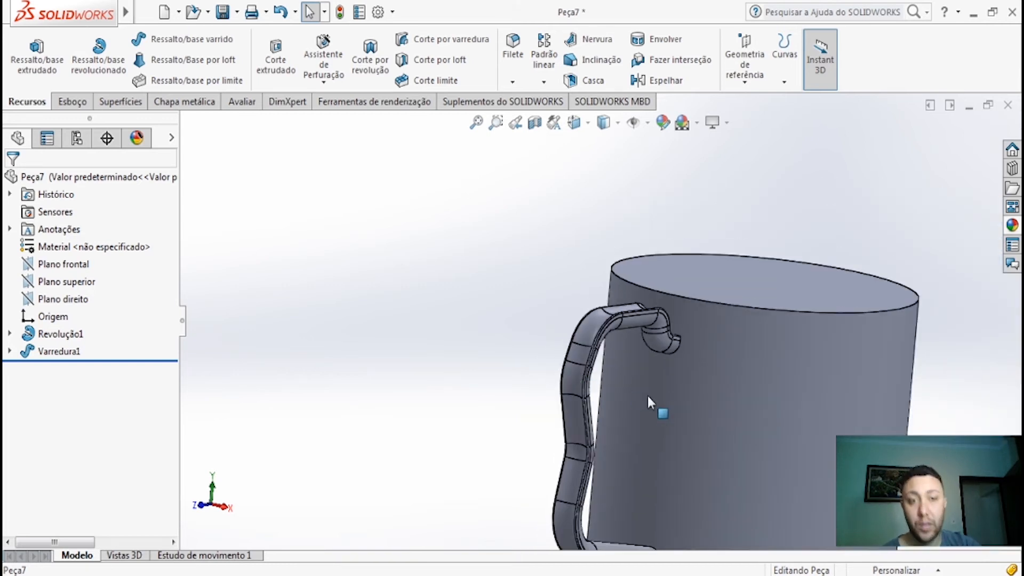
pyautogui.moveTo(647, 394); pyautogui.dragTo(573, 394, button='middle')
pyautogui.scroll(3, 573, 400)
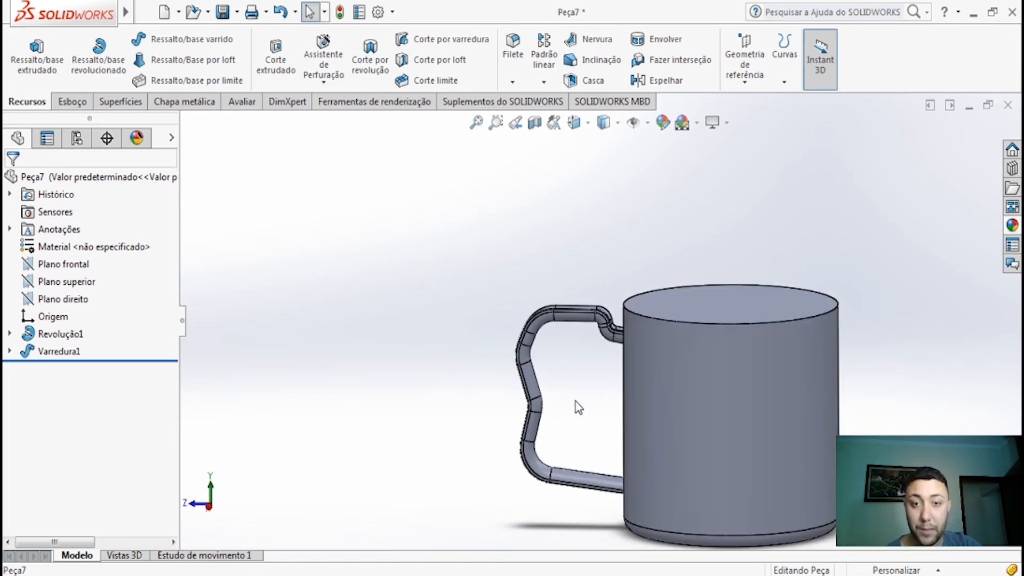
pyautogui.hotkey('ctrl', '1')
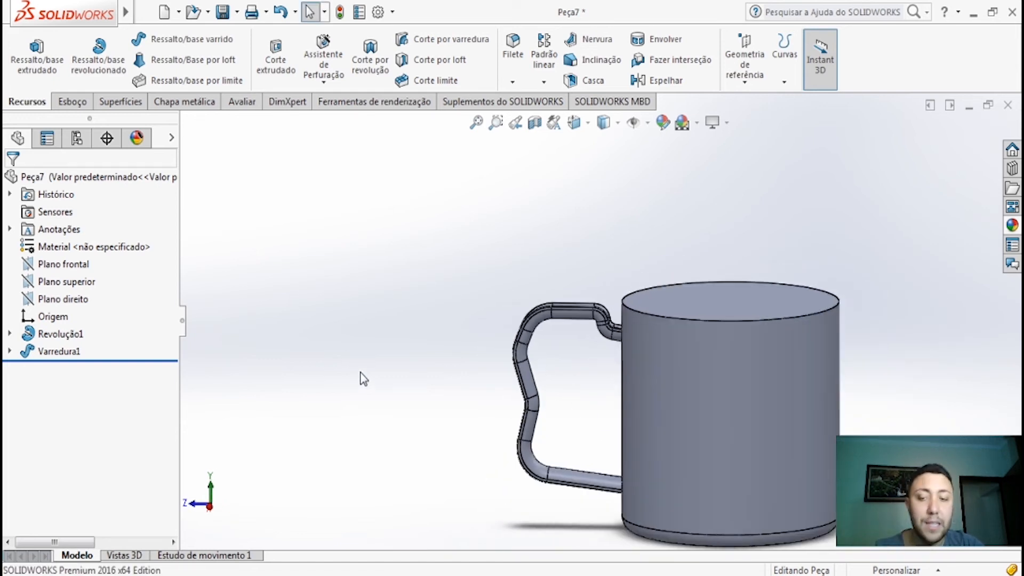
pyautogui.hotkey('ctrl', '3')
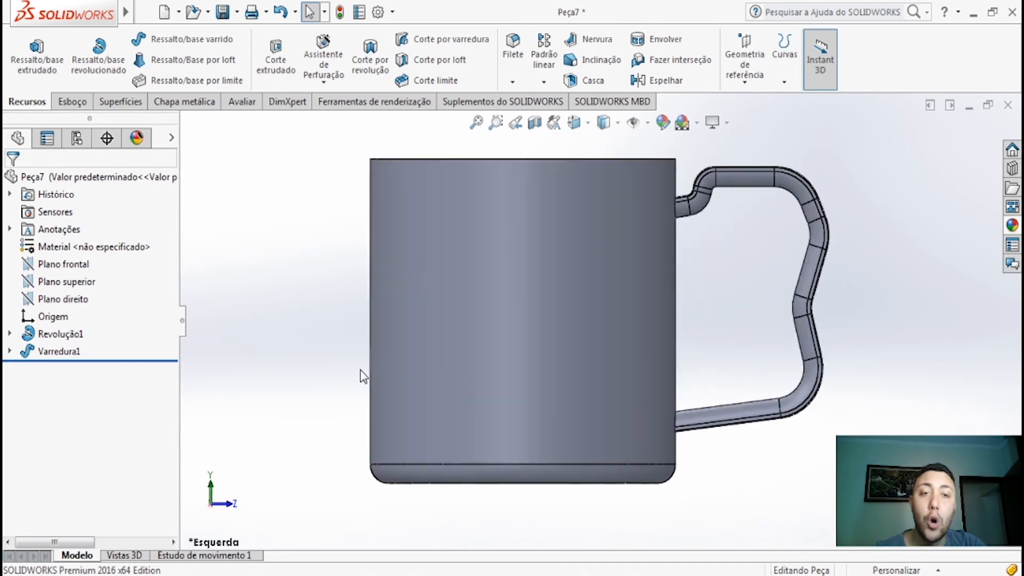
pyautogui.click(67, 299)
pyautogui.rightClick(67, 300)
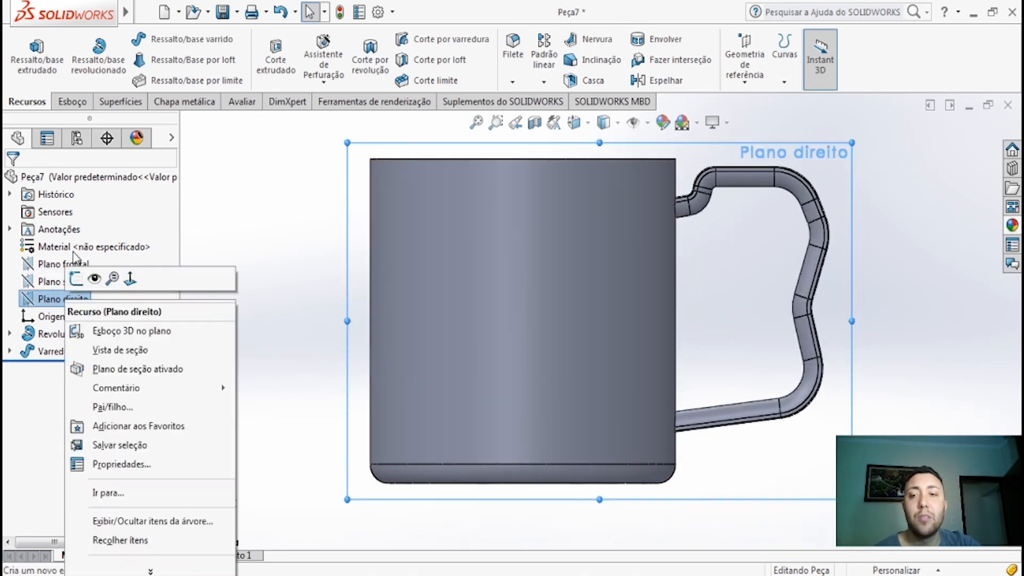
pyautogui.click(76, 279)
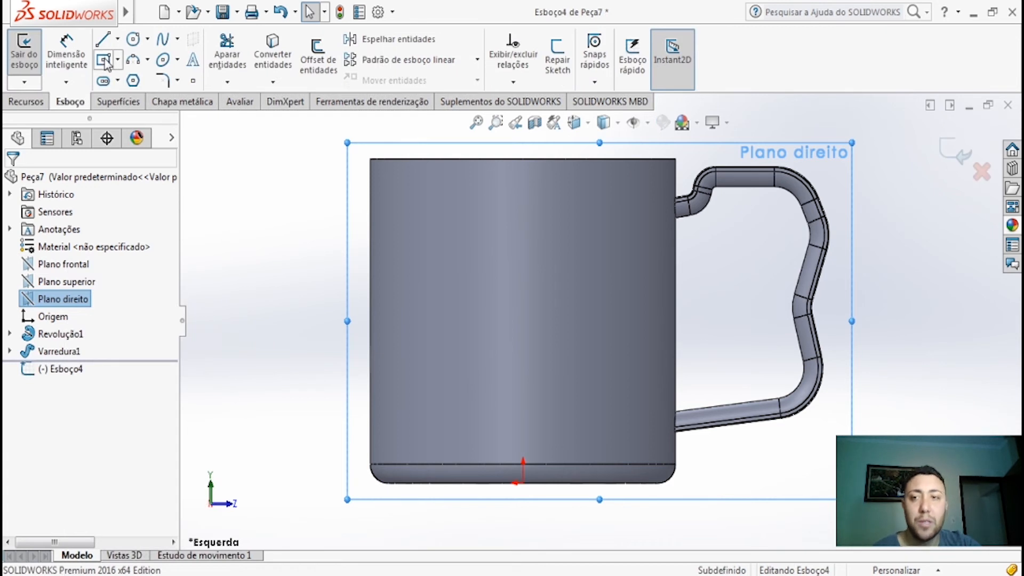
pyautogui.click(731, 302)
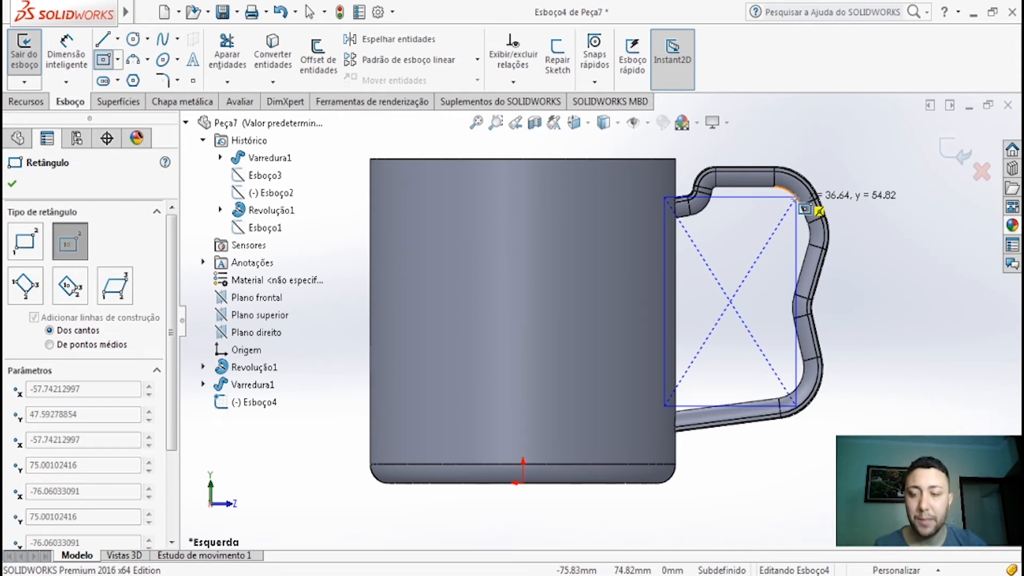
pyautogui.press('Escape')
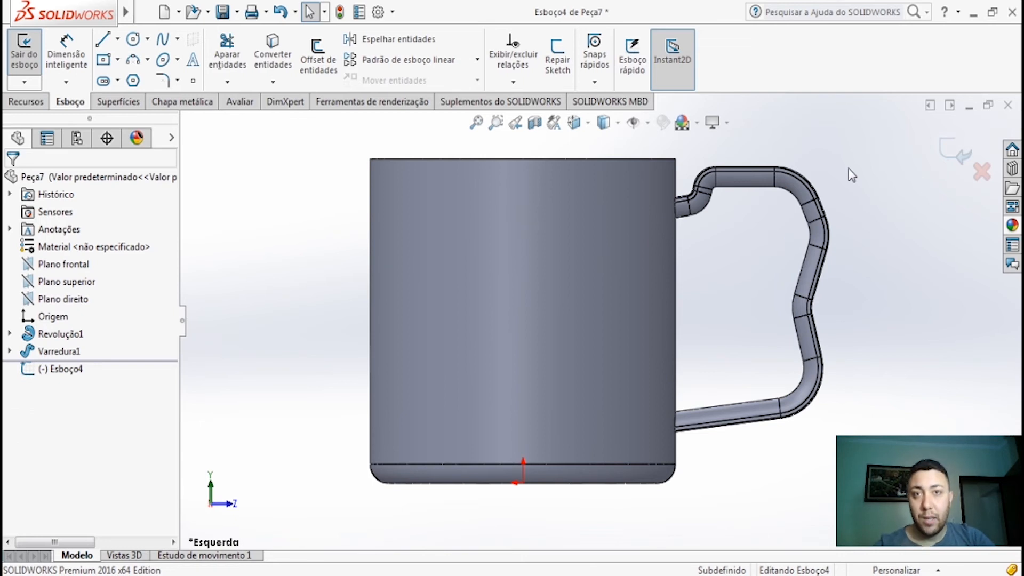
pyautogui.scroll(3, 357, 380)
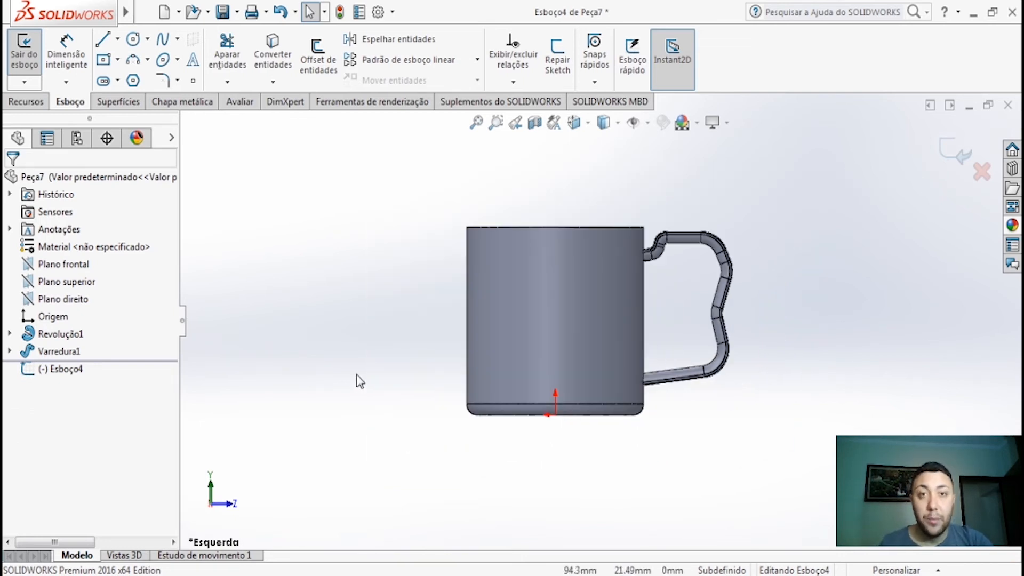
pyautogui.click(981, 172)
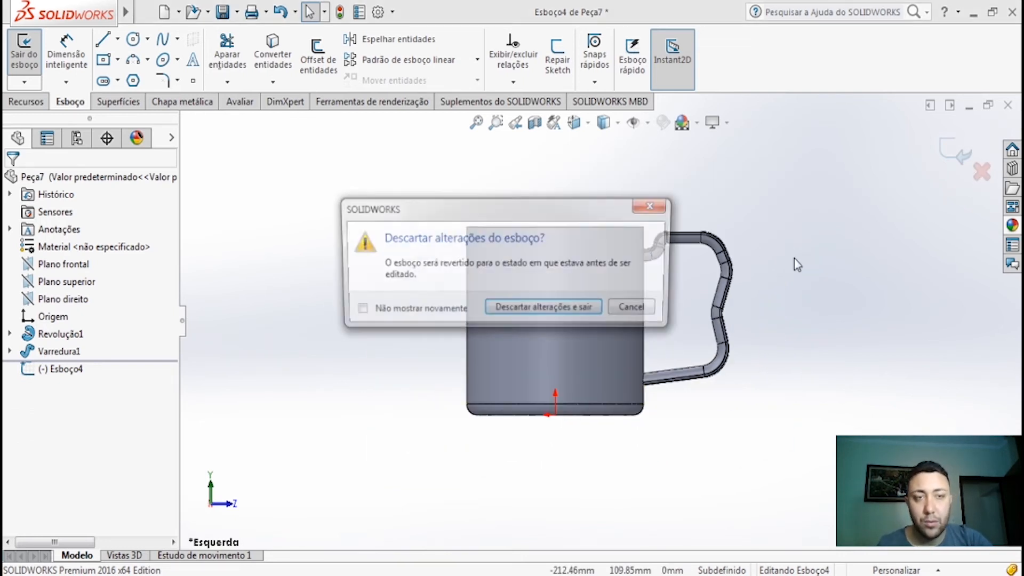
pyautogui.click(513, 308)
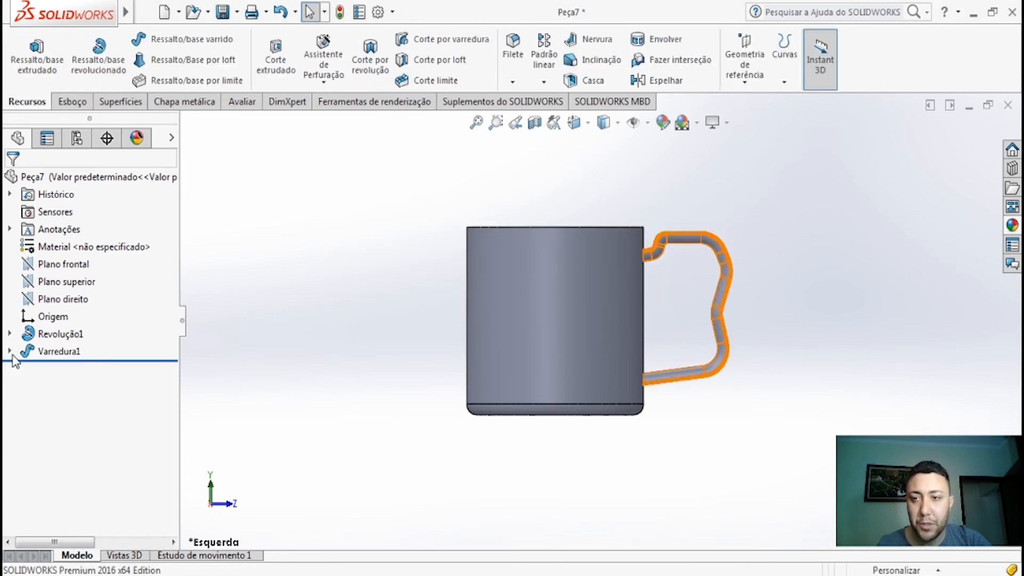
# - Open the sweep's path sketch, Esboço2, for editing
pyautogui.click(9, 350)
pyautogui.click(69, 368)
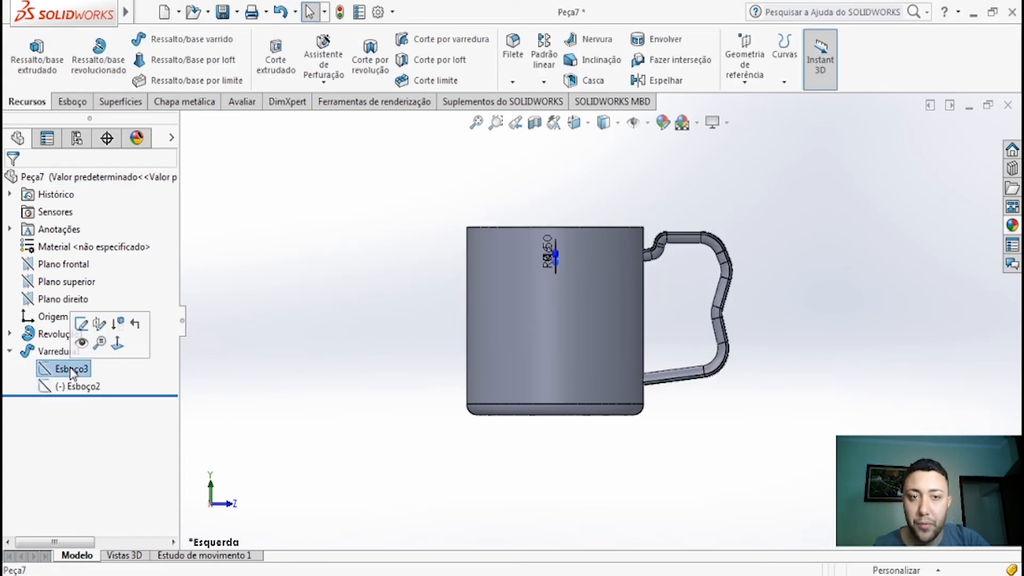
pyautogui.click(77, 385)
pyautogui.click(84, 339)
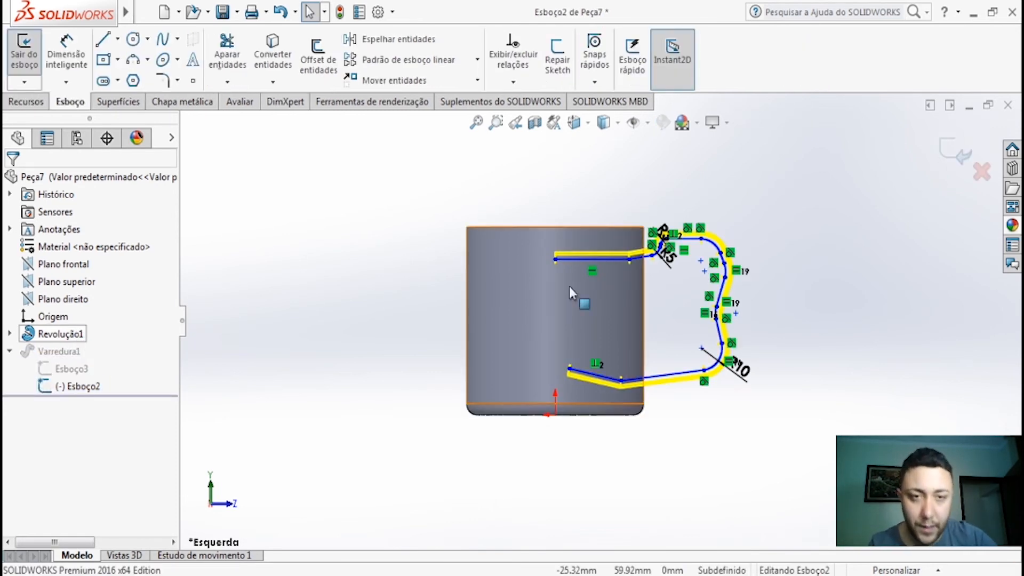
# - Test the handle path's freedom by shifting endpoints of its middle, upper and lower arcs, undoing each move
pyautogui.scroll(-4, 663, 308)
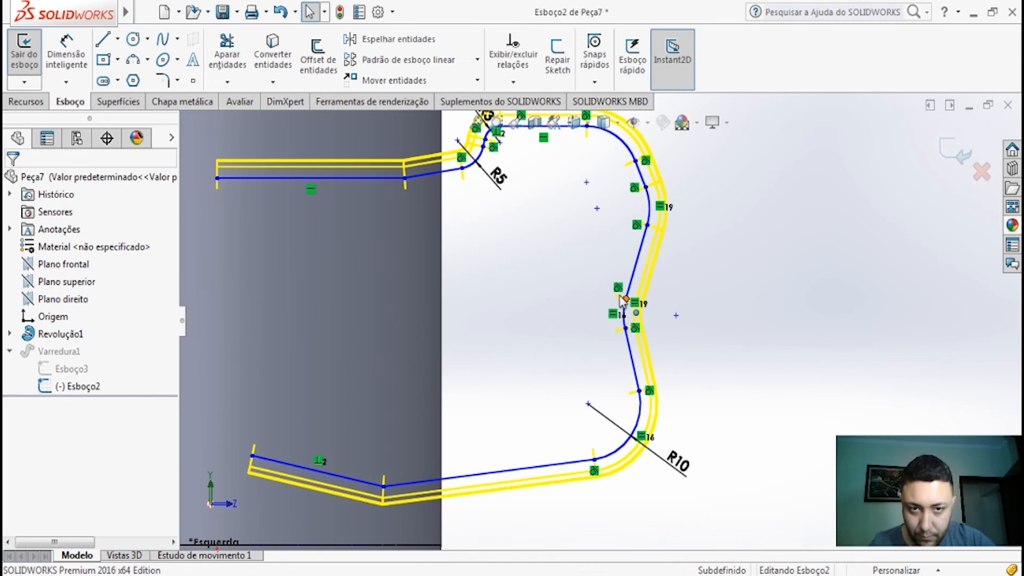
pyautogui.moveTo(626, 302)
pyautogui.mouseDown()
pyautogui.moveTo(599, 297)
pyautogui.moveTo(620, 304)
pyautogui.mouseUp()
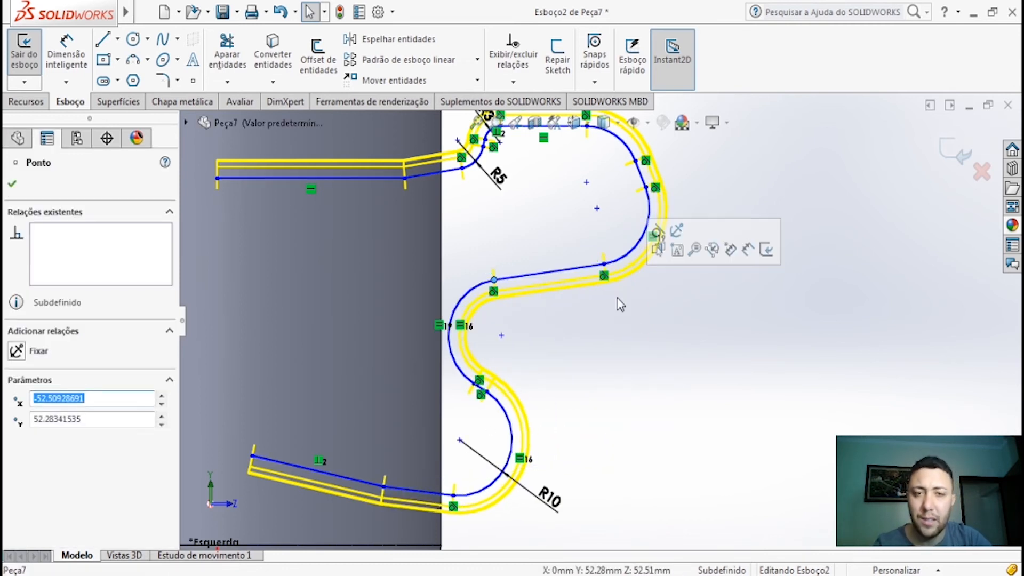
pyautogui.hotkey('ctrl', 'z')
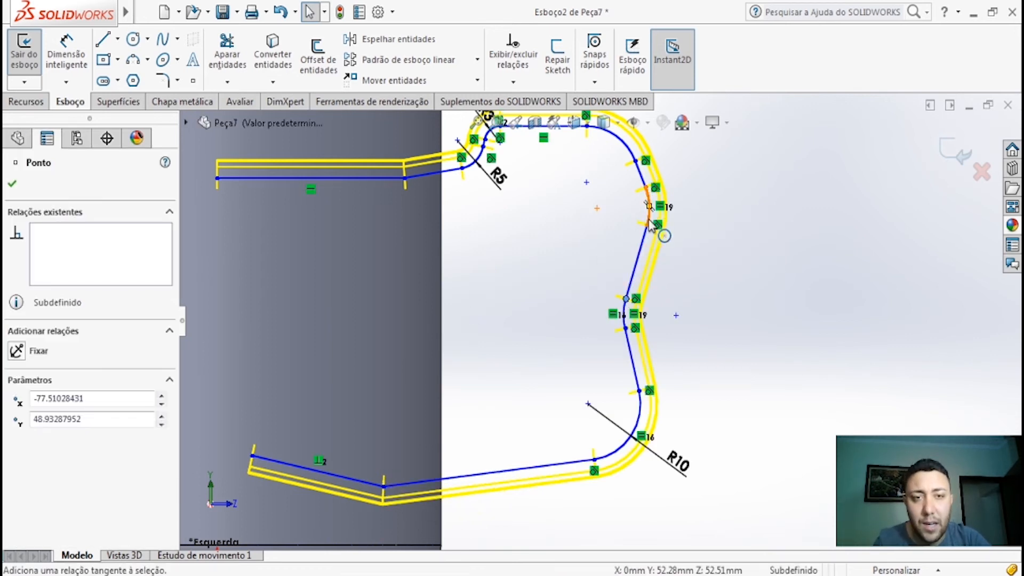
pyautogui.moveTo(649, 224); pyautogui.dragTo(627, 243)
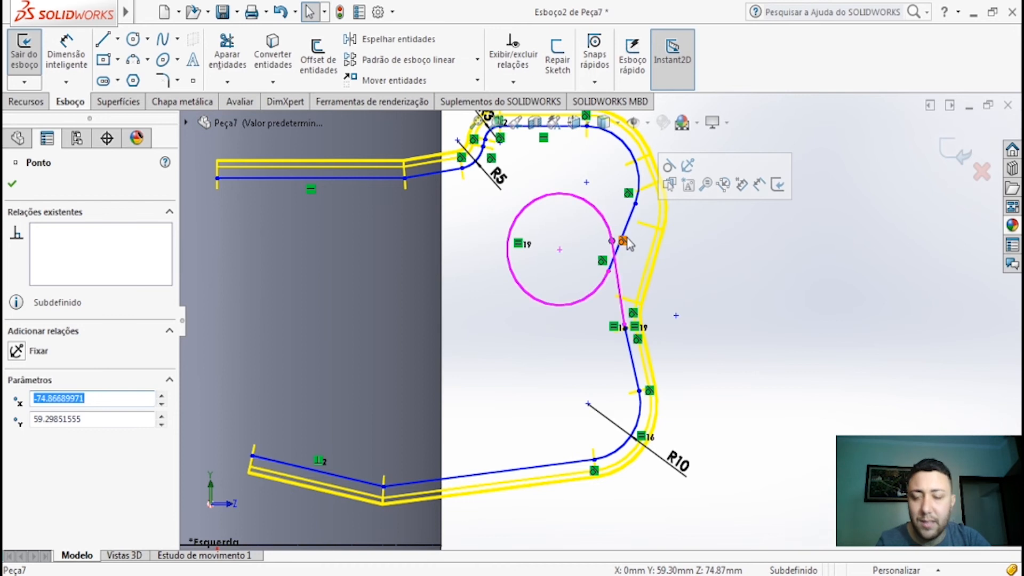
pyautogui.hotkey('ctrl', 'z')
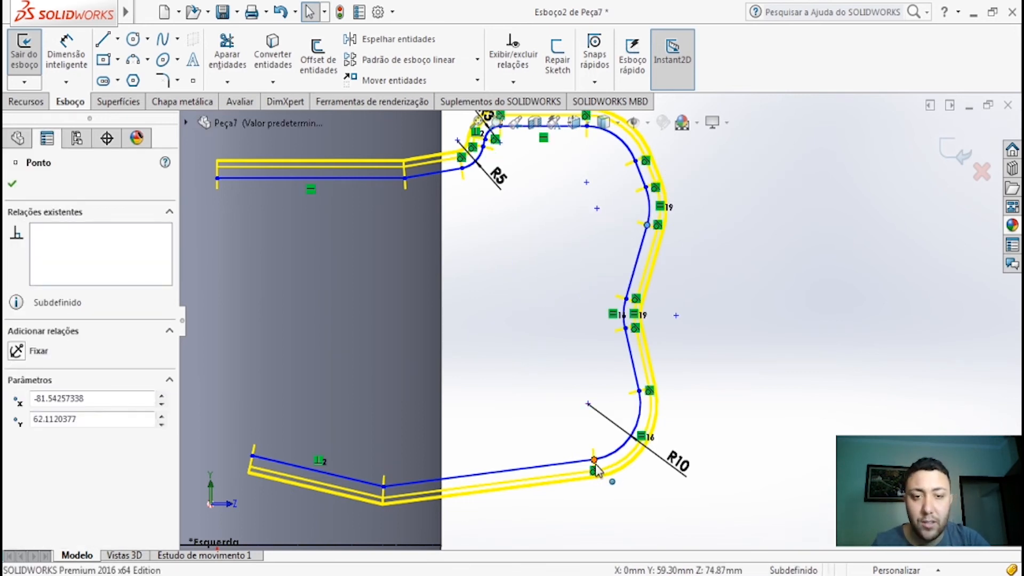
pyautogui.moveTo(596, 466); pyautogui.dragTo(567, 475)
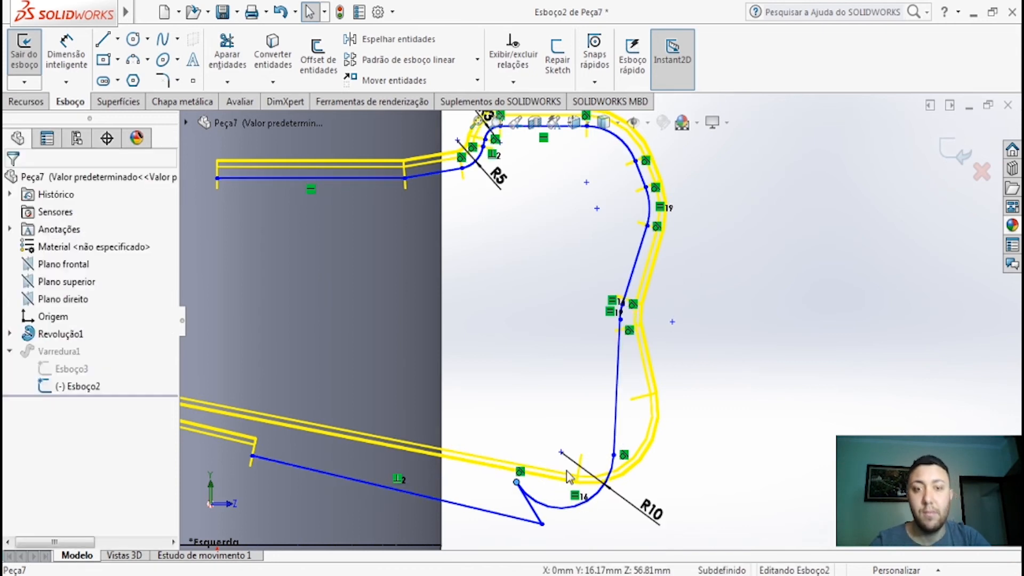
pyautogui.hotkey('ctrl', 'z')
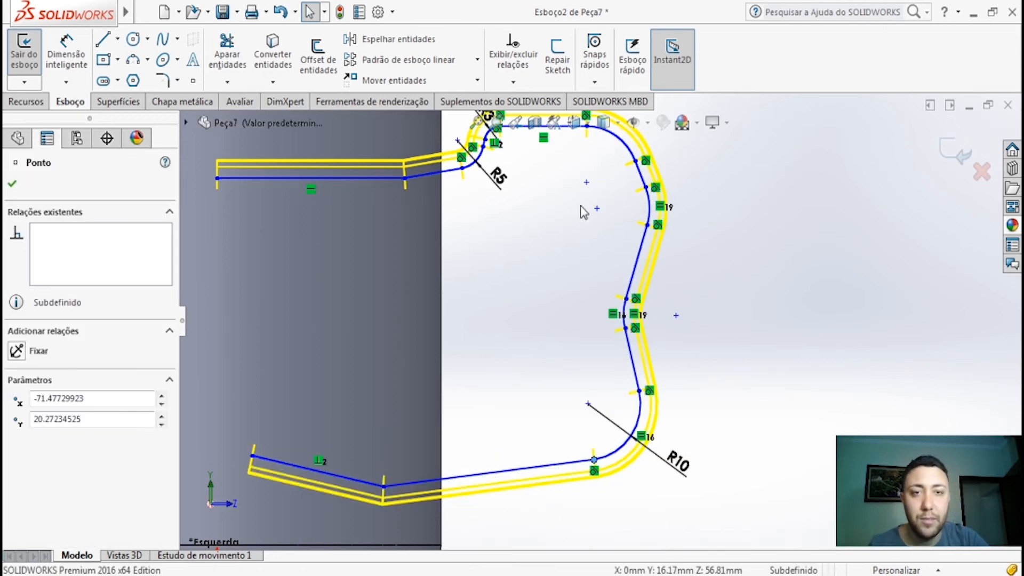
# - Dimension the horizontal line at the top of the handle path at 12 mm
pyautogui.scroll(3, 580, 211)
pyautogui.scroll(-4, 575, 233)
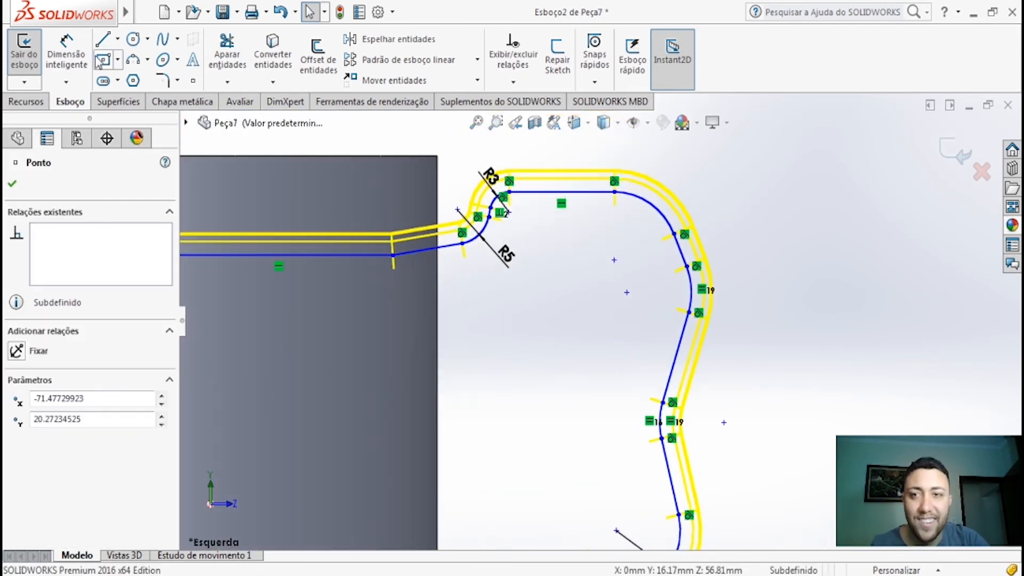
pyautogui.click(72, 43)
pyautogui.click(582, 194)
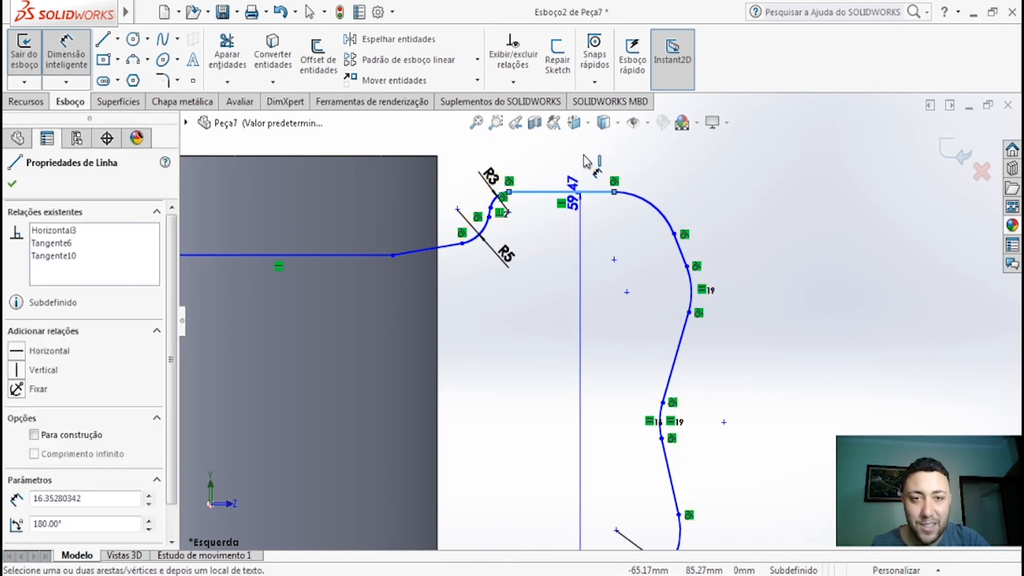
pyautogui.press('Escape')
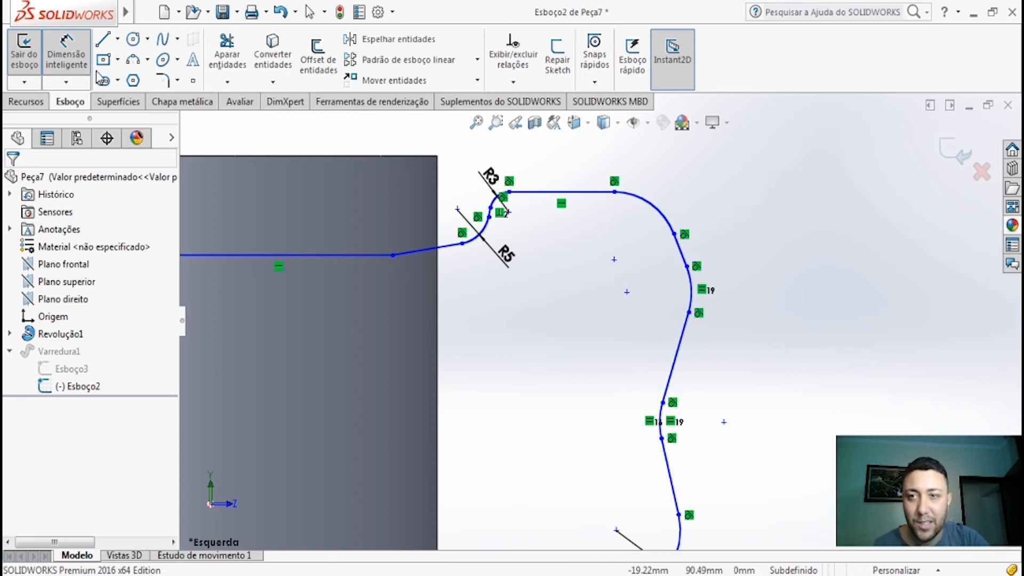
pyautogui.click(587, 192)
pyautogui.click(590, 165)
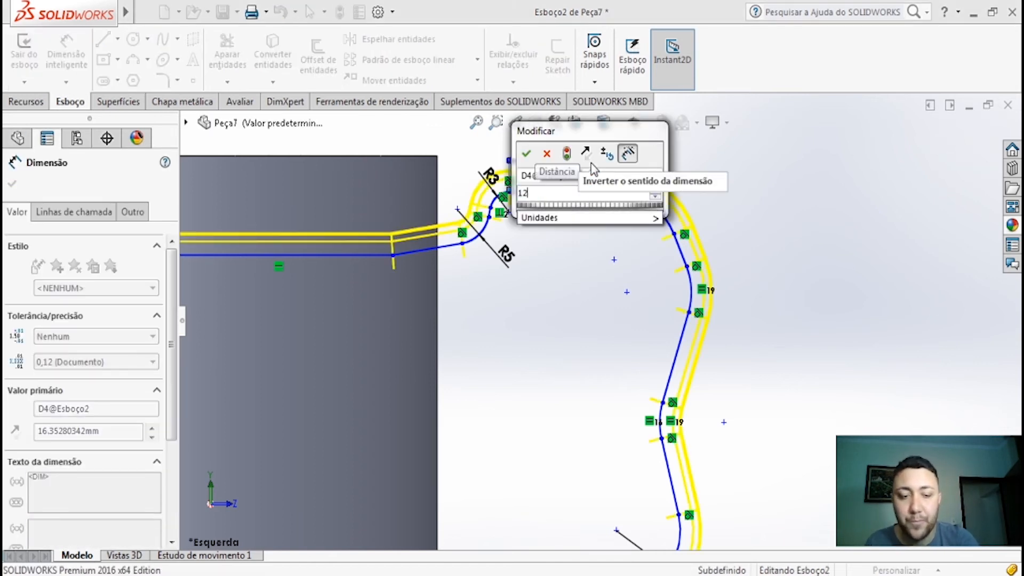
pyautogui.press('Return')
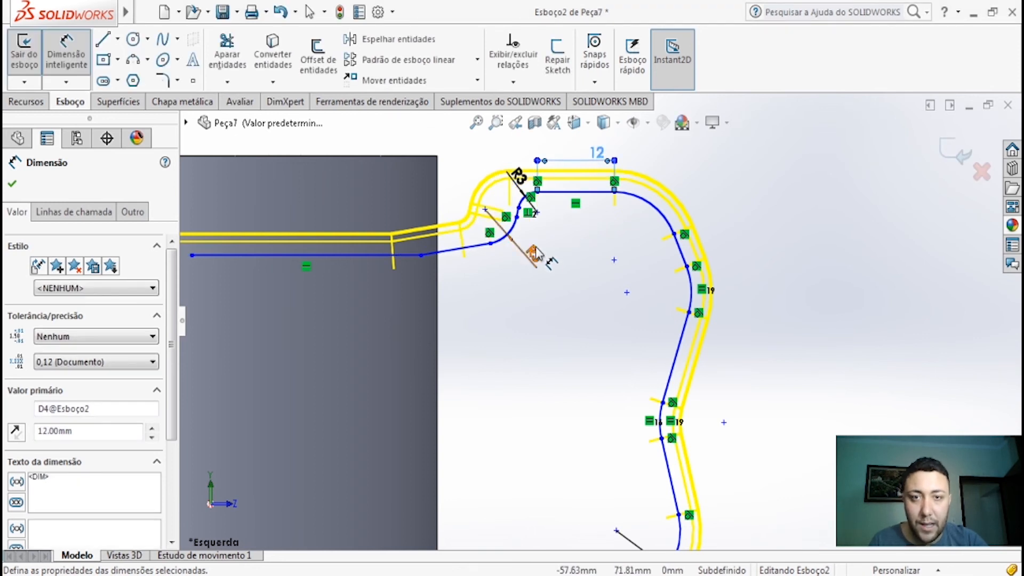
pyautogui.scroll(2, 245, 274)
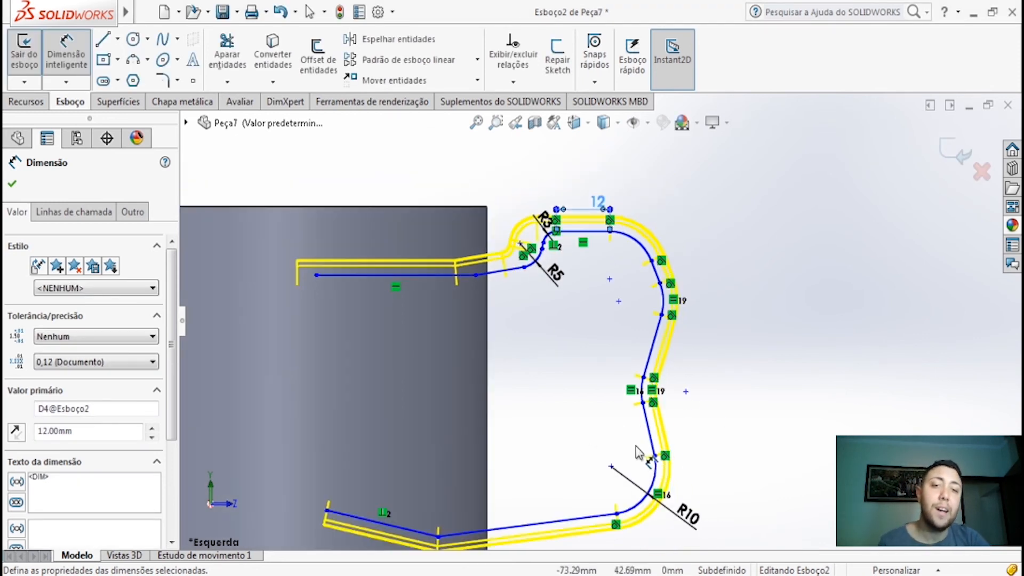
pyautogui.scroll(2, 350, 440)
pyautogui.press('Escape')
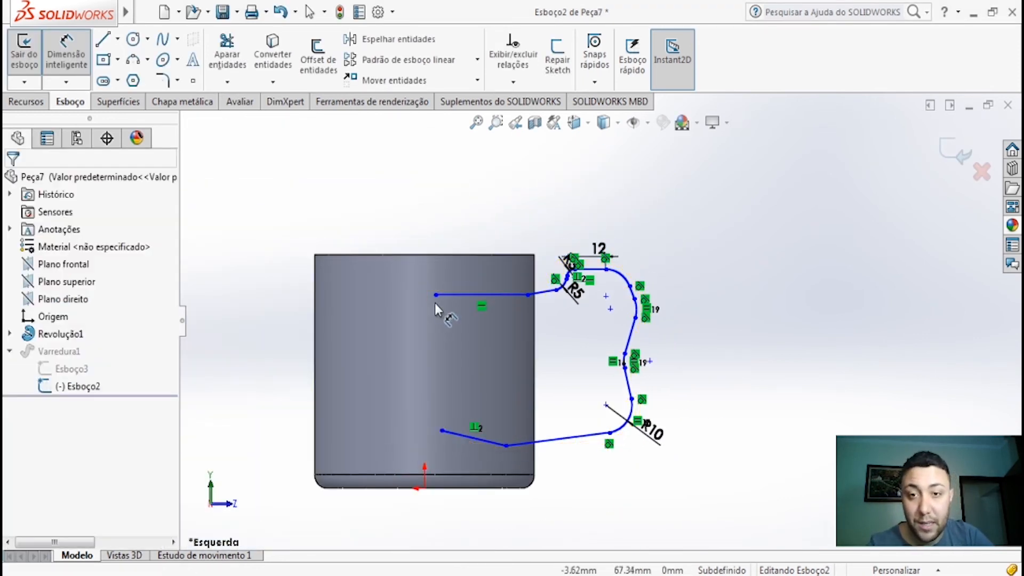
# - Add a vertical relation between the inner end of the path's upper horizontal line and the origin
pyautogui.click(435, 294)
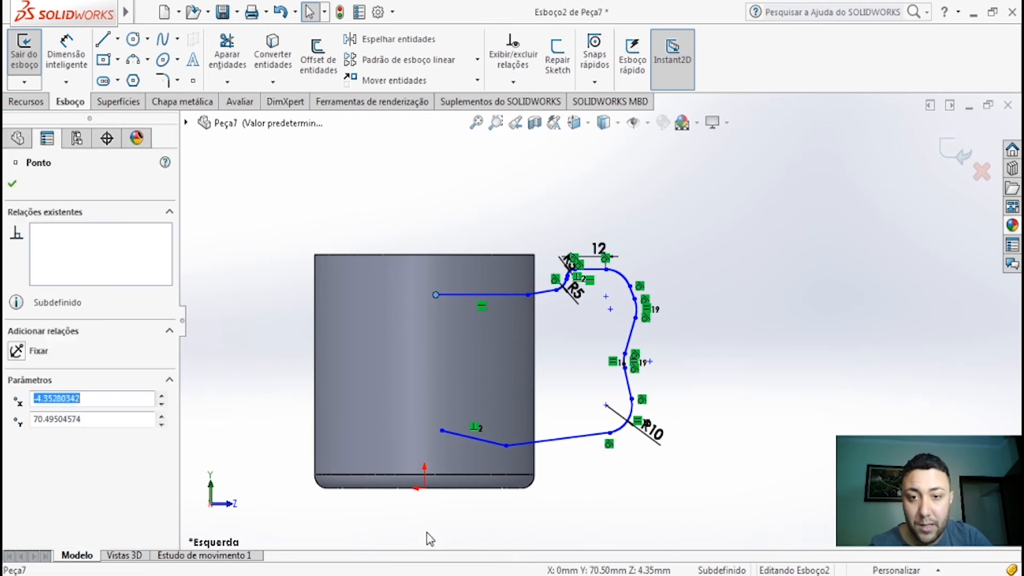
pyautogui.keyDown('ctrl'); pyautogui.click(424, 489); pyautogui.keyUp('ctrl')
pyautogui.click(44, 459)
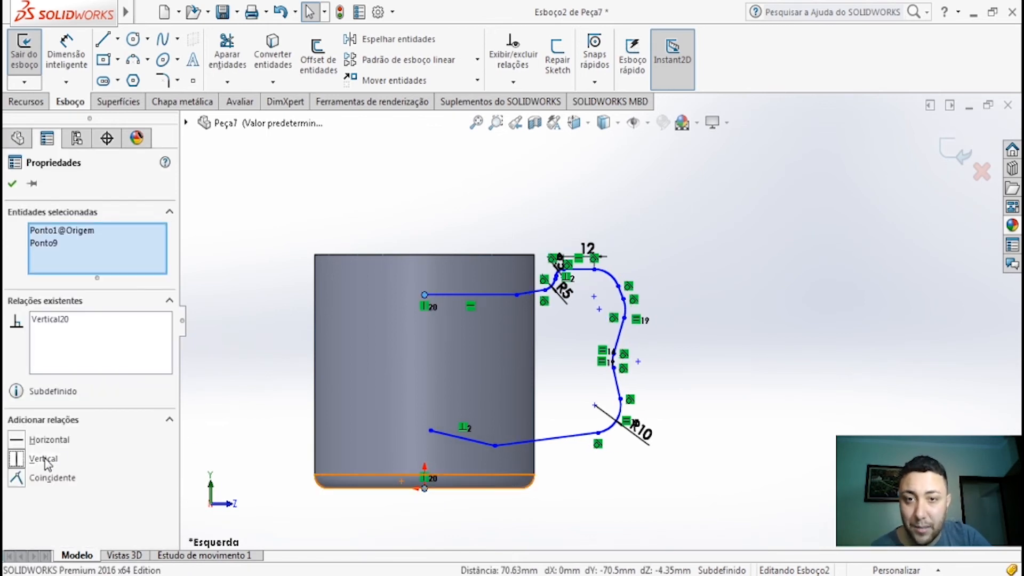
pyautogui.click(433, 181)
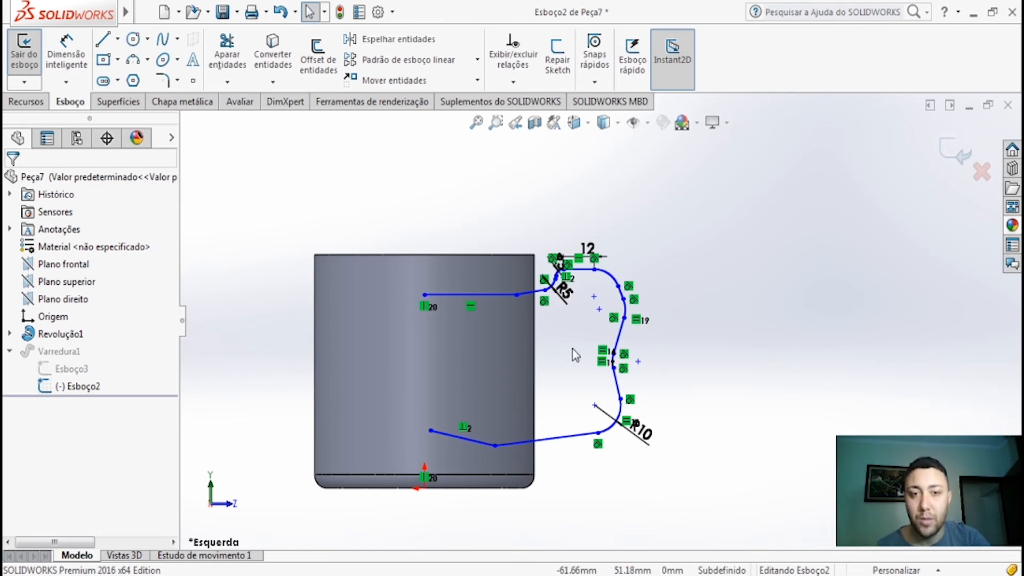
# - Dimension the horizontal distance from the inner end of the upper horizontal line to the middle arc's upper endpoint at 70 mm
pyautogui.scroll(-2, 613, 357)
pyautogui.scroll(-2, 613, 358)
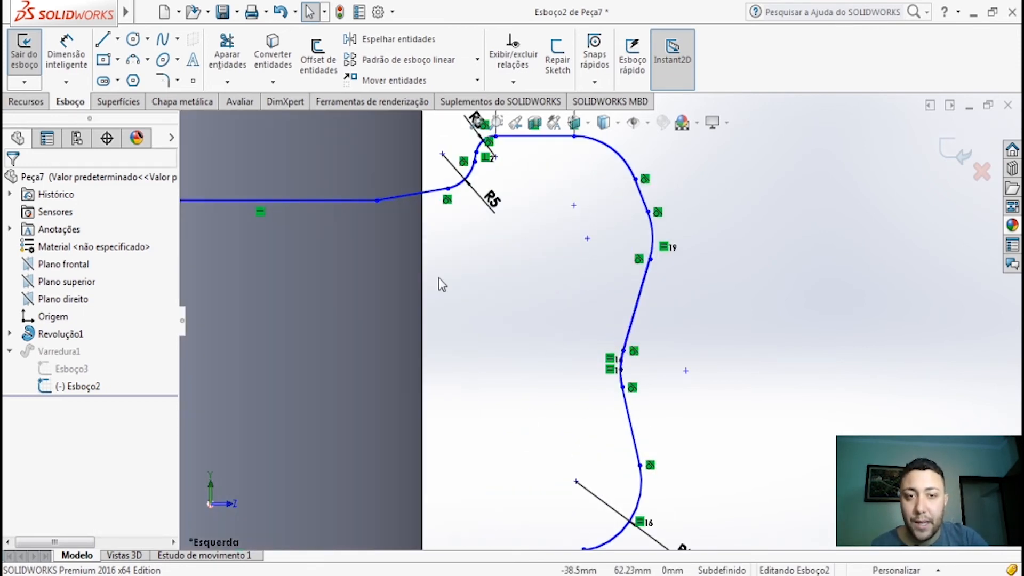
pyautogui.click(622, 350)
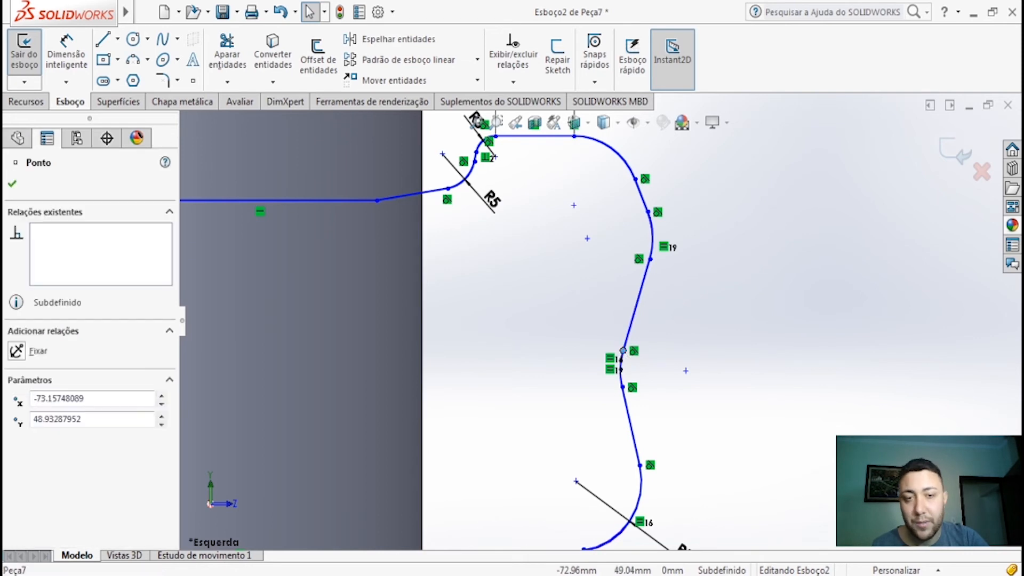
pyautogui.scroll(1, 623, 349)
pyautogui.click(67, 58)
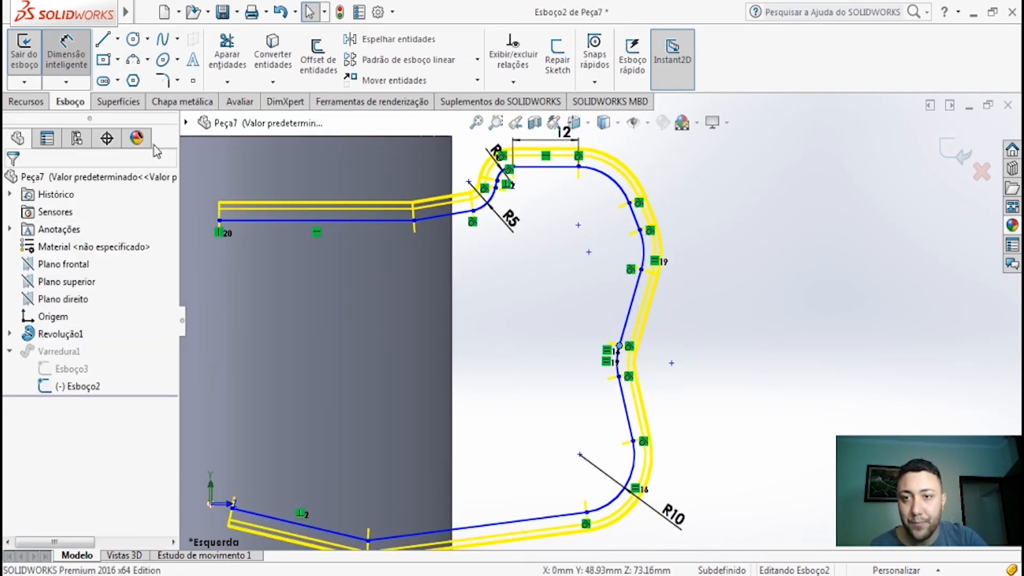
pyautogui.click(219, 221)
pyautogui.click(619, 346)
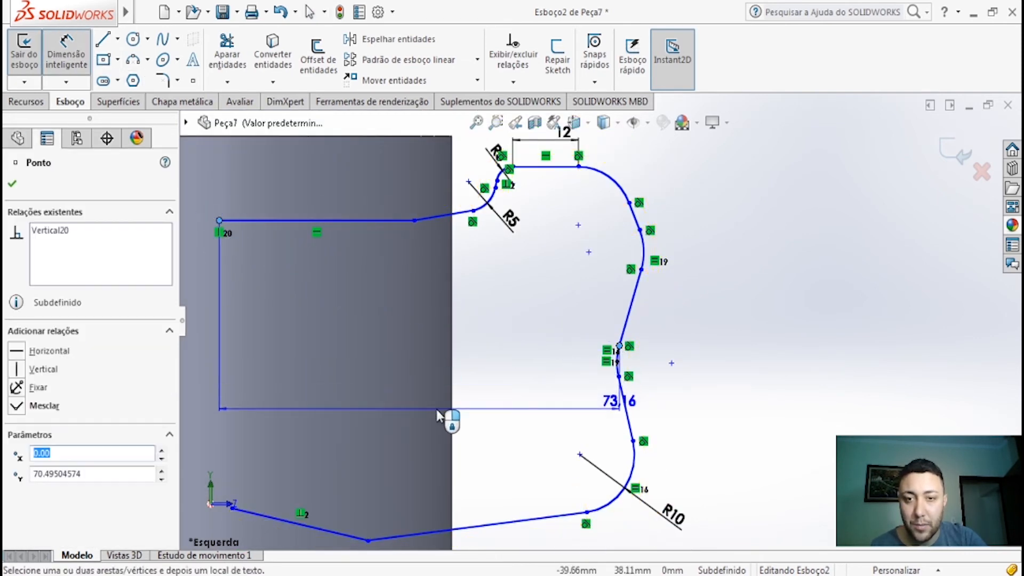
pyautogui.click(444, 416)
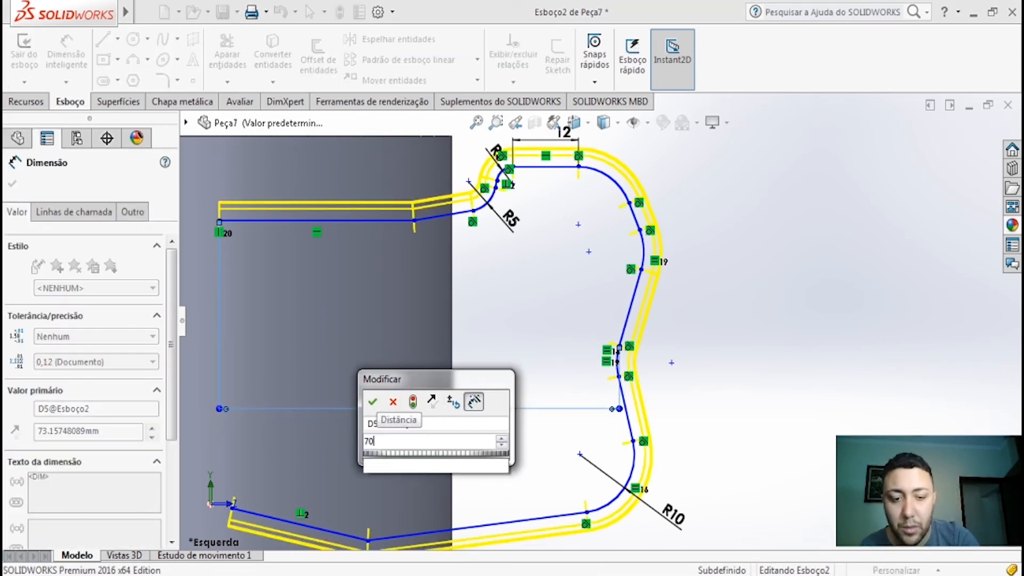
pyautogui.press('Return')
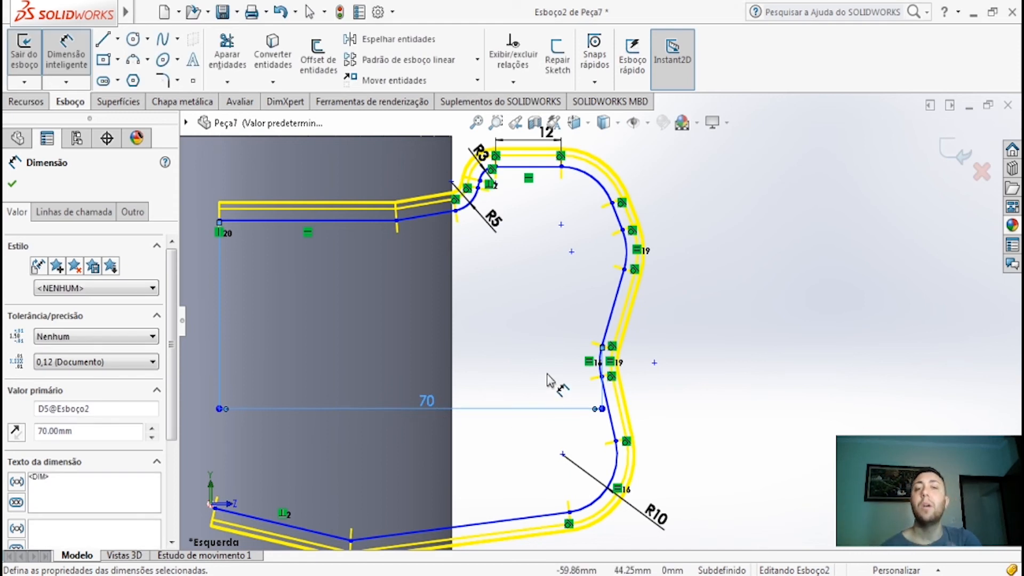
pyautogui.press('Escape')
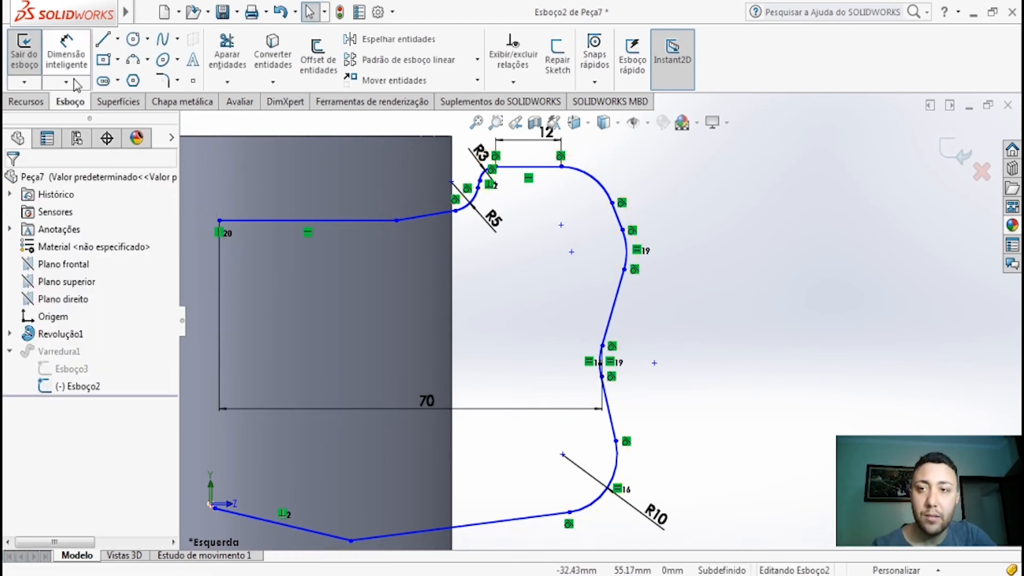
pyautogui.click(26, 101)
pyautogui.click(70, 101)
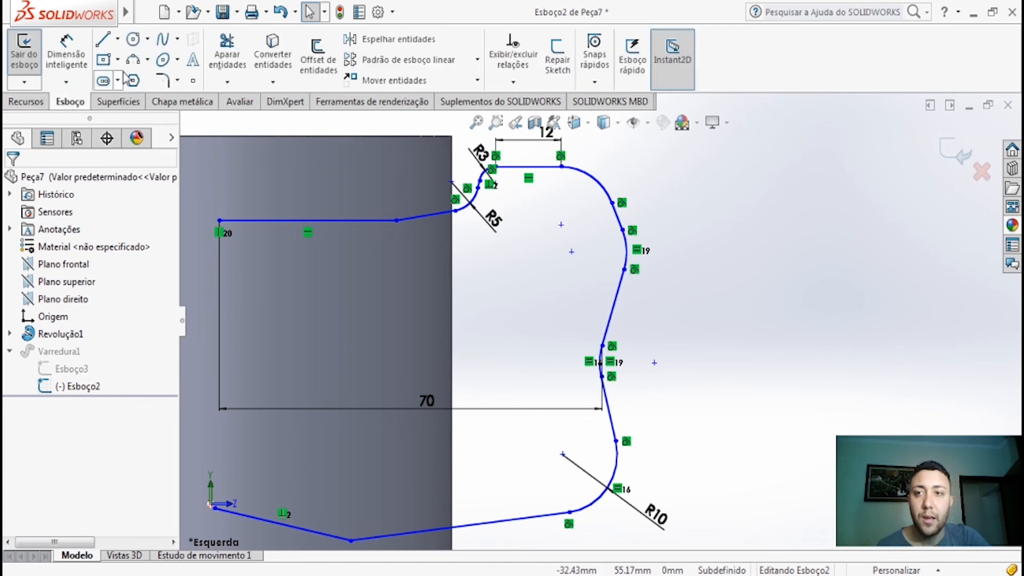
pyautogui.click(103, 59)
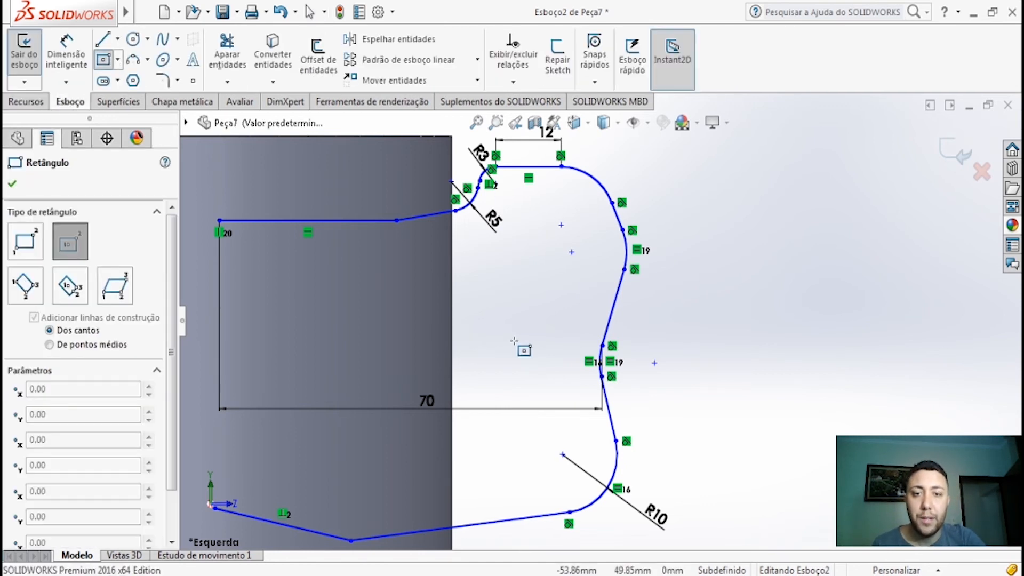
pyautogui.click(490, 278)
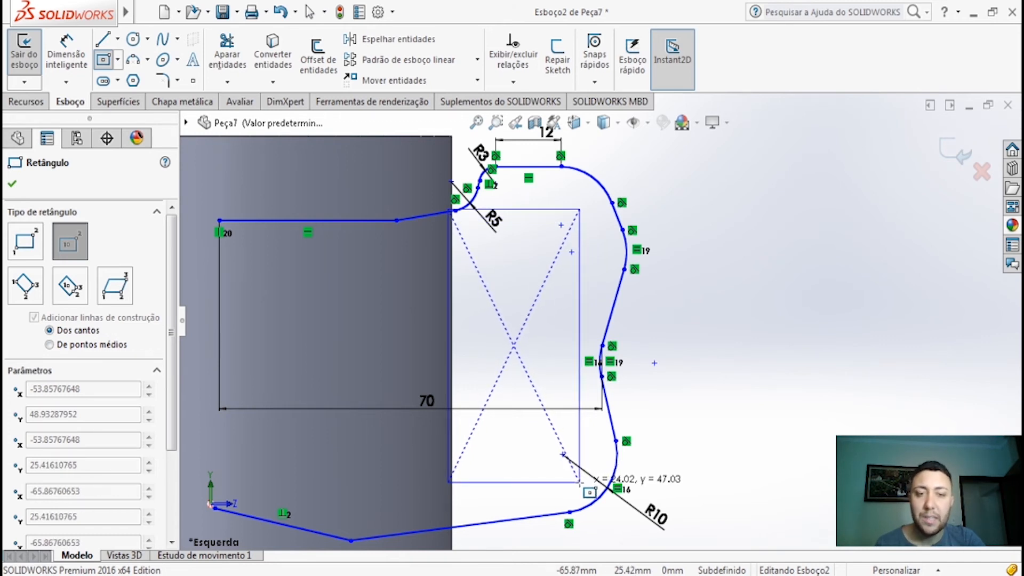
pyautogui.press('Escape')
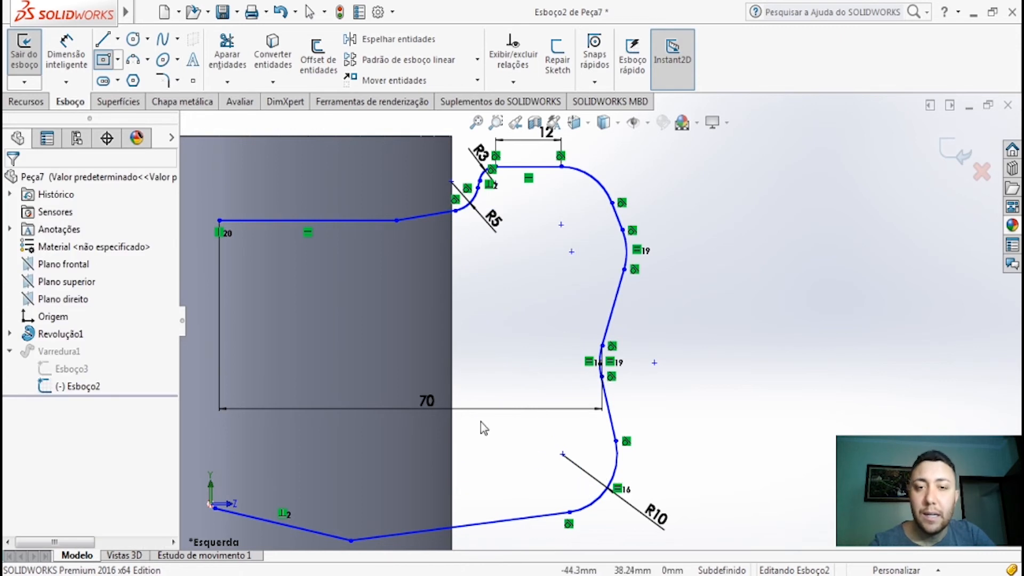
# - Set the horizontal distance between the path's inner end and its middle arc to 65 mm
pyautogui.doubleClick(432, 409)
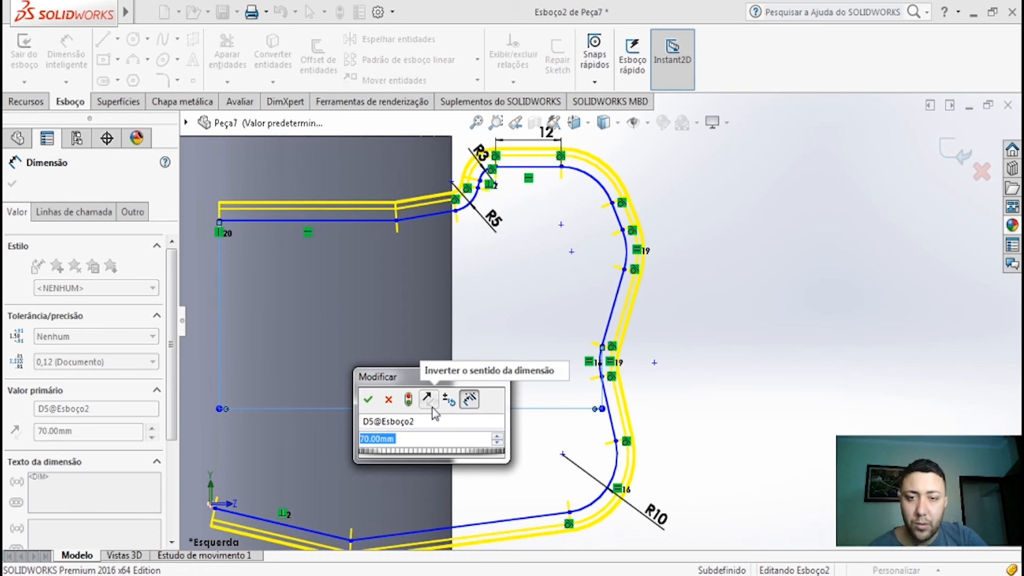
pyautogui.write('65')
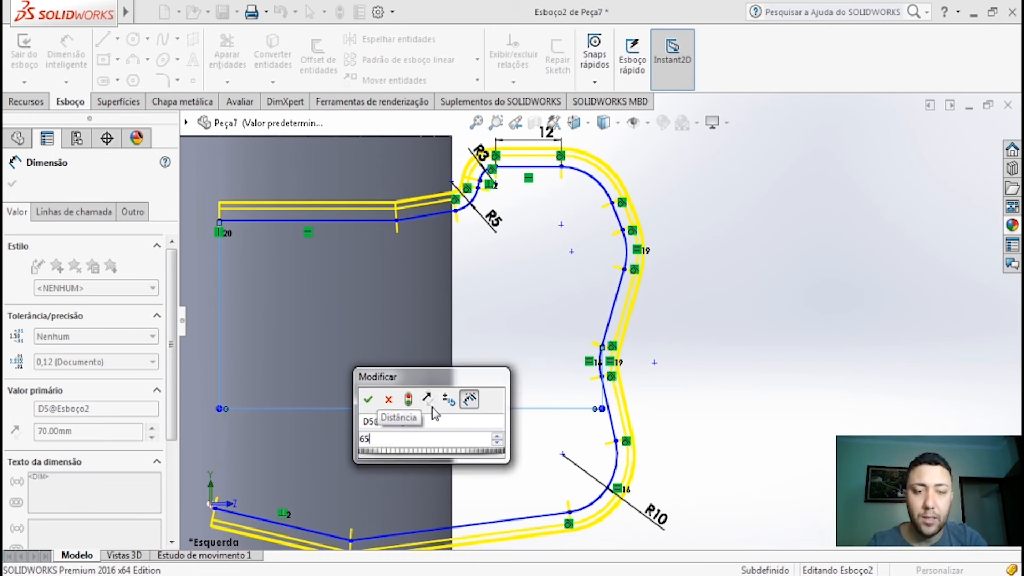
pyautogui.press('Return')
pyautogui.click(521, 204)
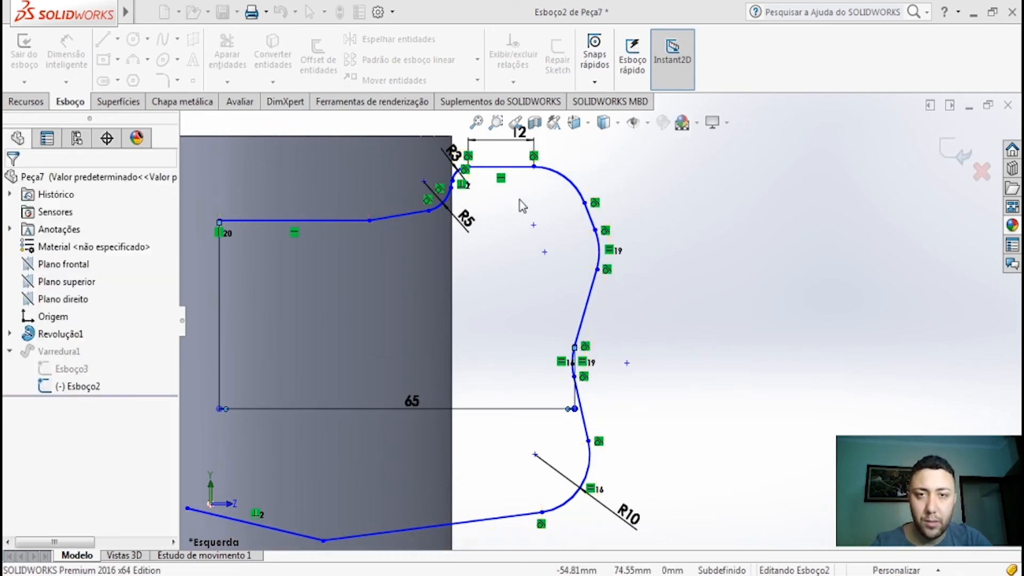
# - Set the length of the horizontal line at the top of the handle path to 7 mm
pyautogui.scroll(3, 520, 196)
pyautogui.scroll(-8, 521, 193)
pyautogui.doubleClick(612, 308)
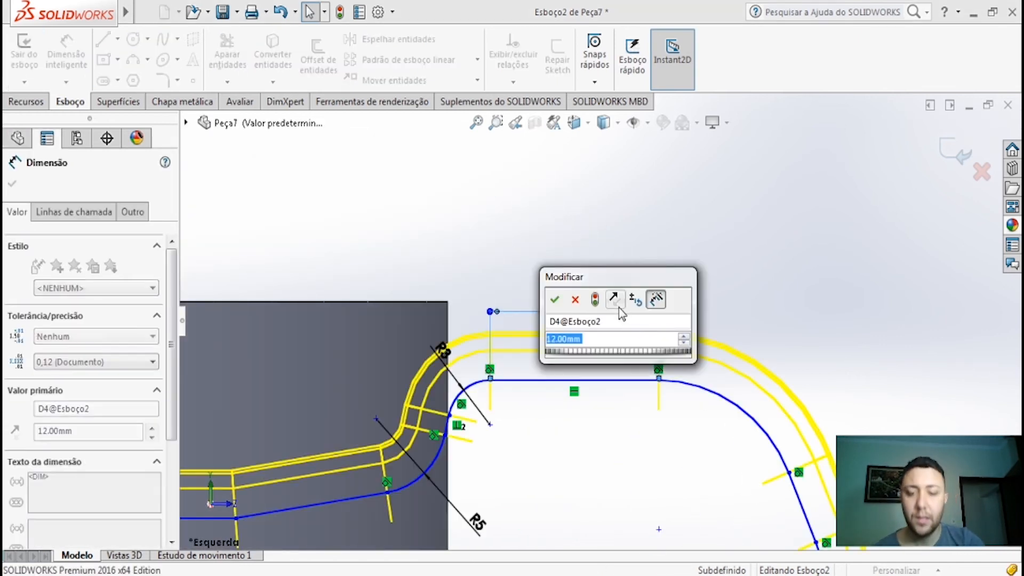
pyautogui.write('7')
pyautogui.press('Return')
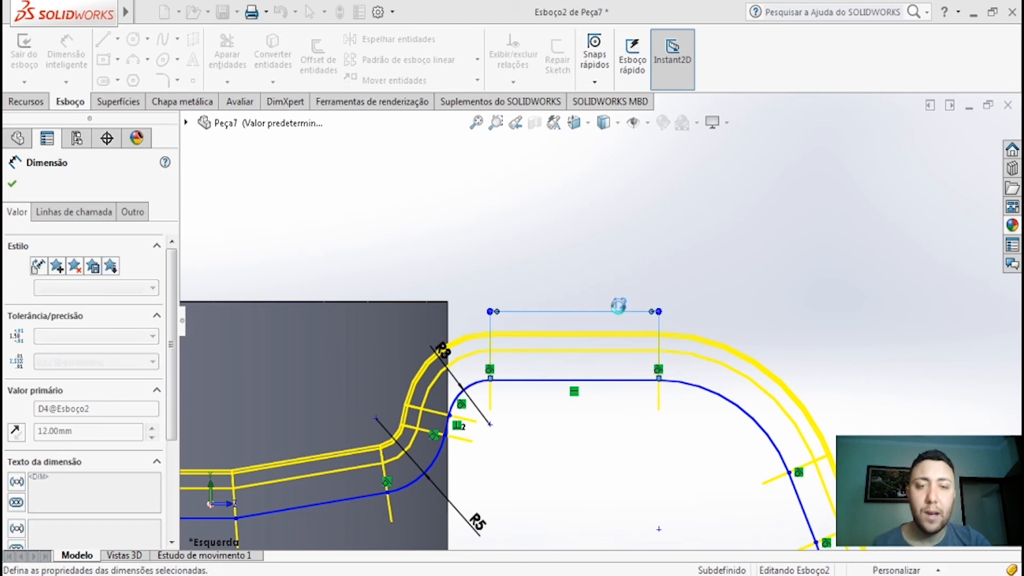
pyautogui.scroll(-3, 618, 307)
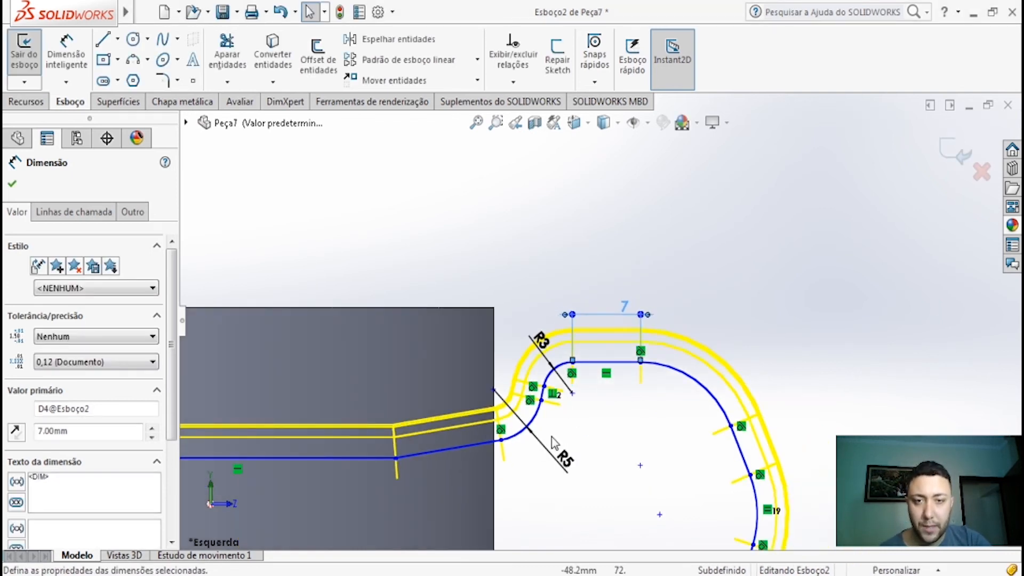
pyautogui.scroll(-2, 584, 472)
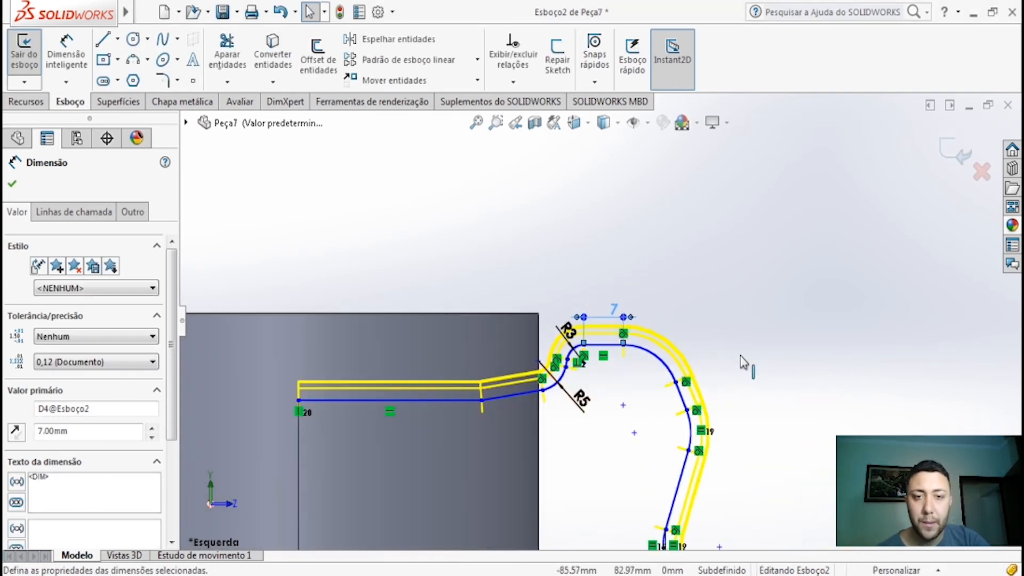
# - Exit the path sketch to rebuild the sweep, and inspect the handle from both sides
pyautogui.click(946, 160)
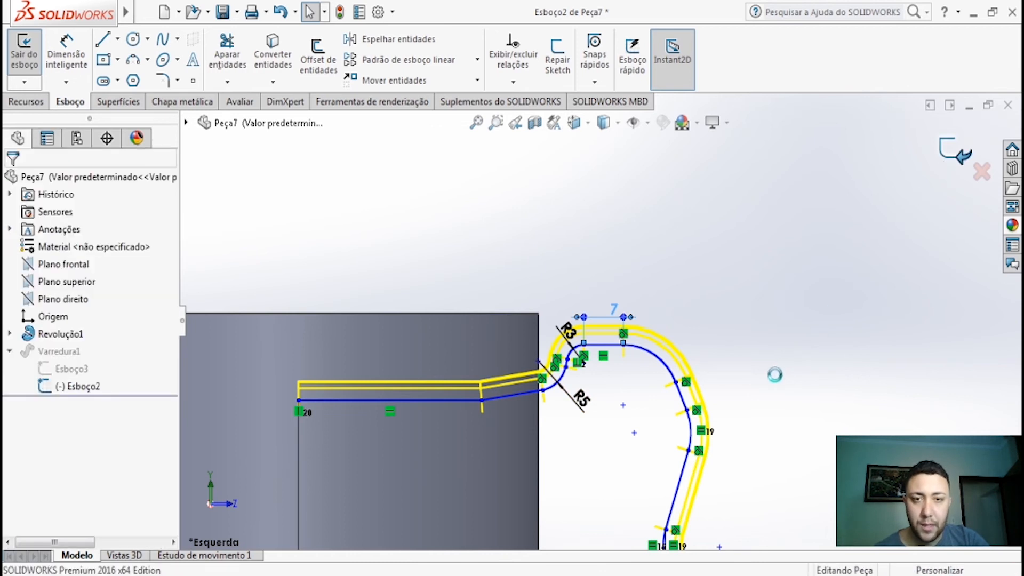
pyautogui.scroll(5, 750, 379)
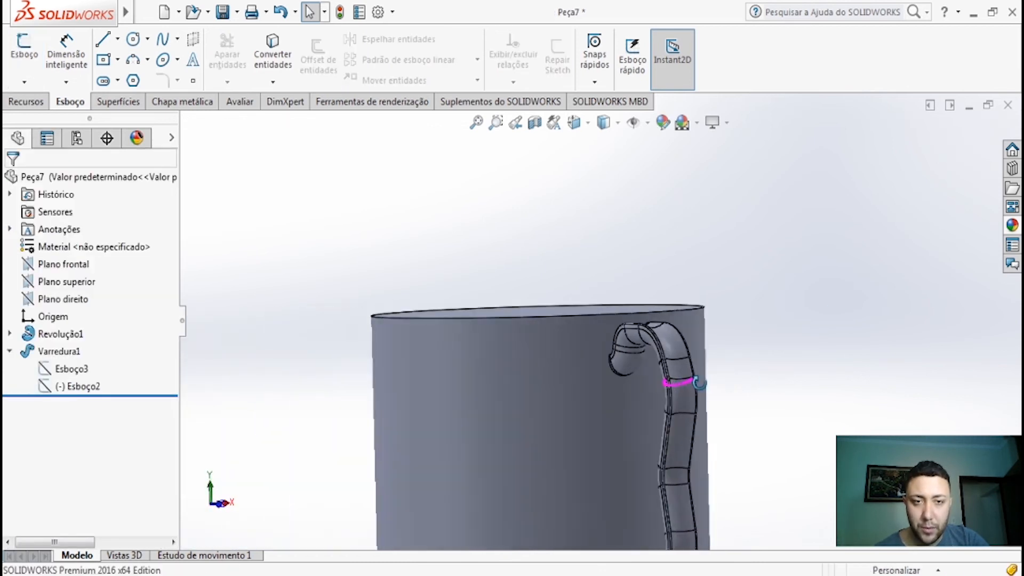
pyautogui.moveTo(693, 398); pyautogui.dragTo(554, 513, button='middle')
pyautogui.scroll(-4, 562, 420)
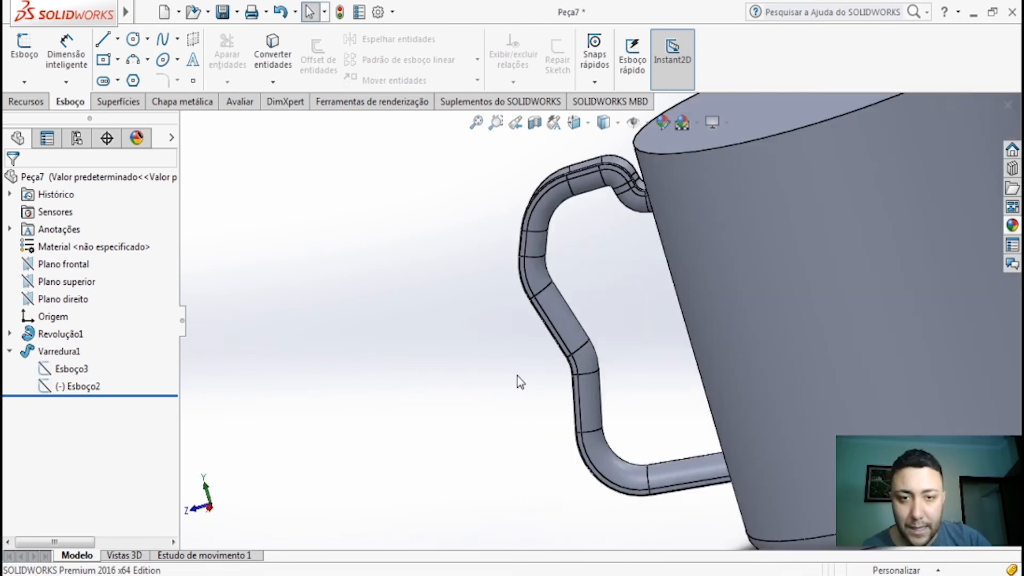
pyautogui.moveTo(561, 420)
pyautogui.mouseDown(button='middle')
pyautogui.moveTo(660, 313)
pyautogui.moveTo(797, 283)
pyautogui.moveTo(734, 347)
pyautogui.mouseUp(button='middle')
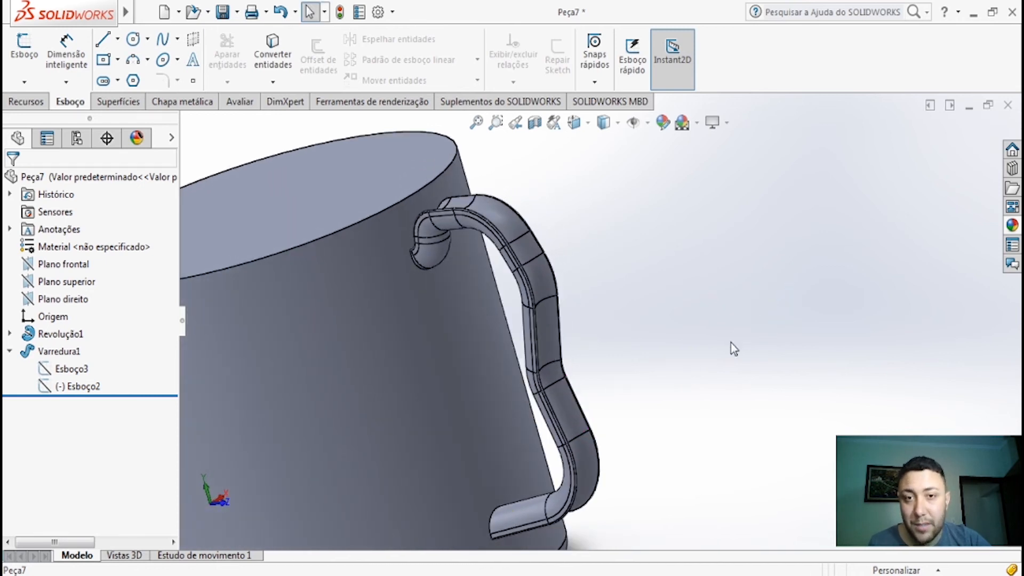
# - Open the sweep's profile sketch, Esboço3, and set the radius of its upper concave arc to 8 mm
pyautogui.click(69, 369)
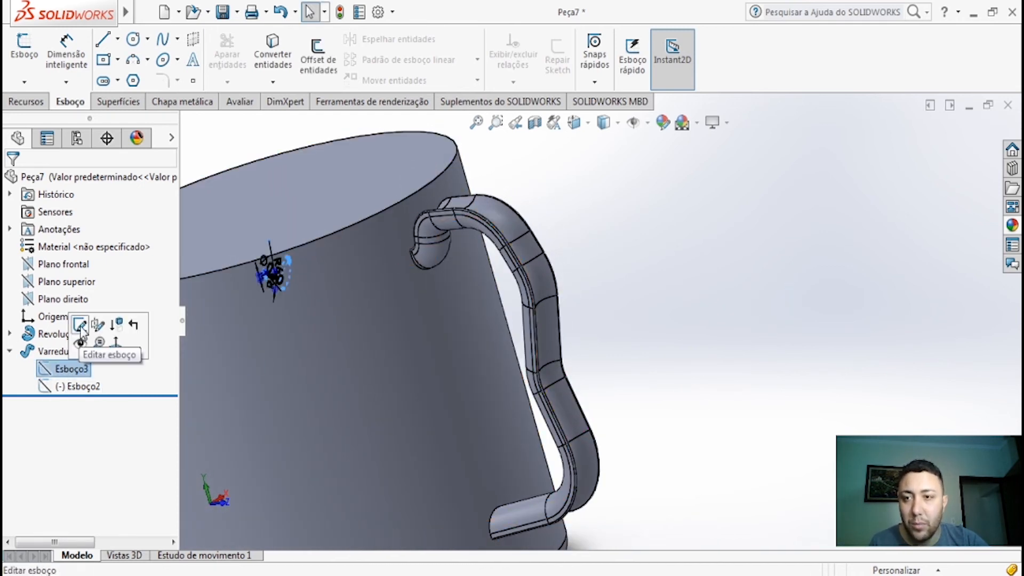
pyautogui.click(81, 325)
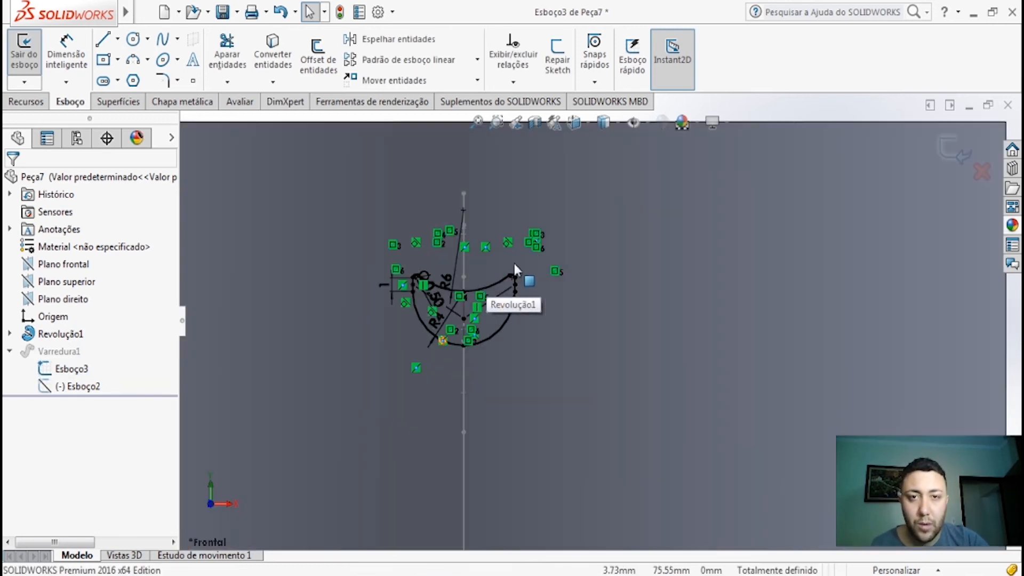
pyautogui.scroll(3, 435, 368)
pyautogui.scroll(-6, 517, 348)
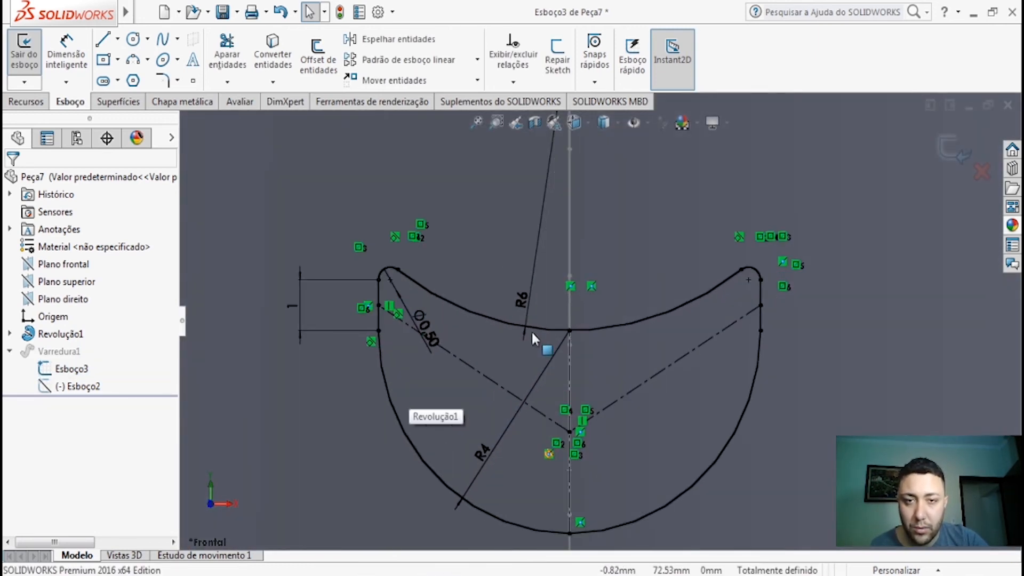
pyautogui.doubleClick(522, 301)
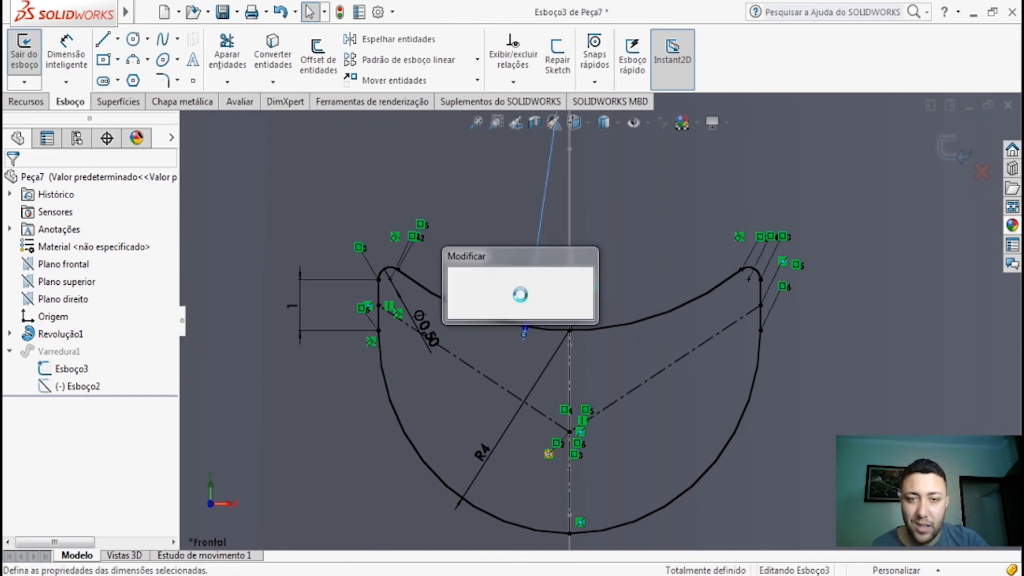
pyautogui.write('8')
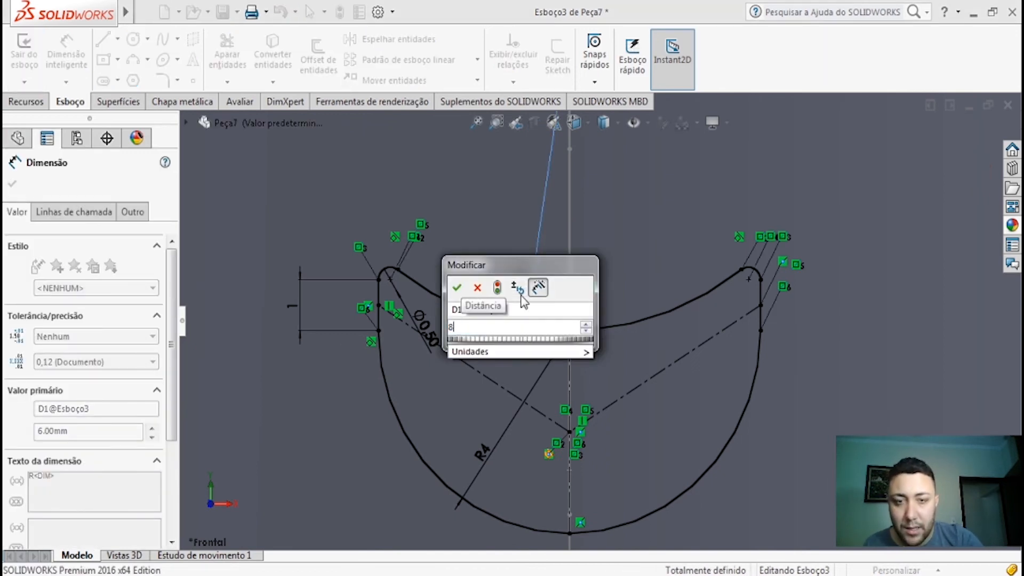
pyautogui.press('Return')
pyautogui.scroll(2, 544, 373)
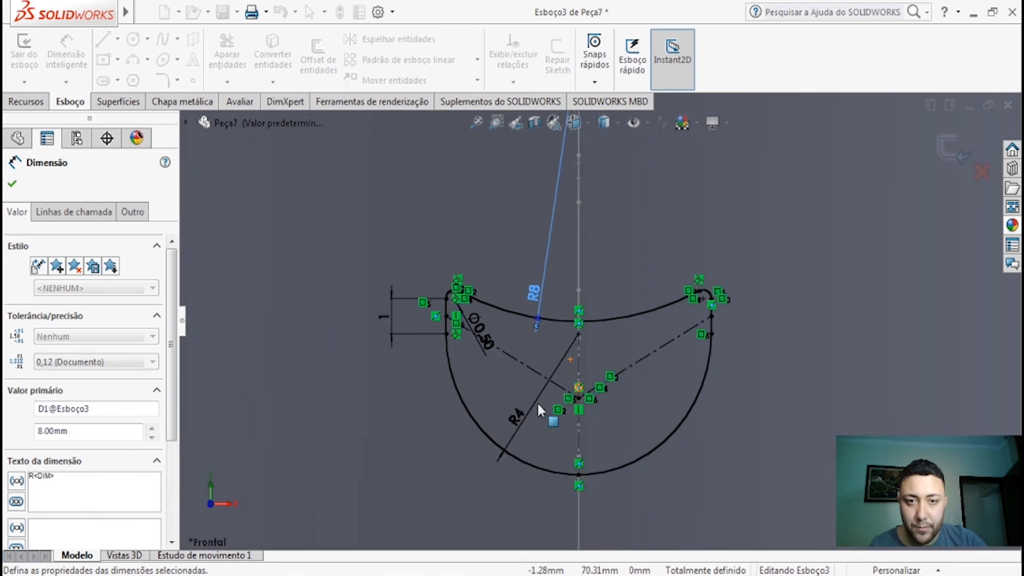
# - Set the radius of the profile's lower arc to 6 mm and exit the sketch to rebuild the handle
pyautogui.doubleClick(517, 420)
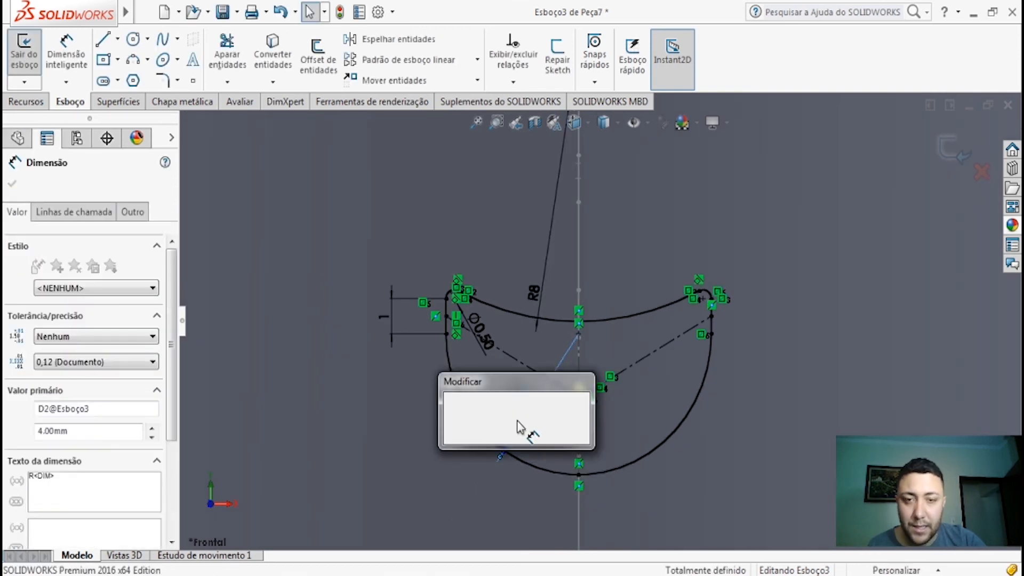
pyautogui.write('6')
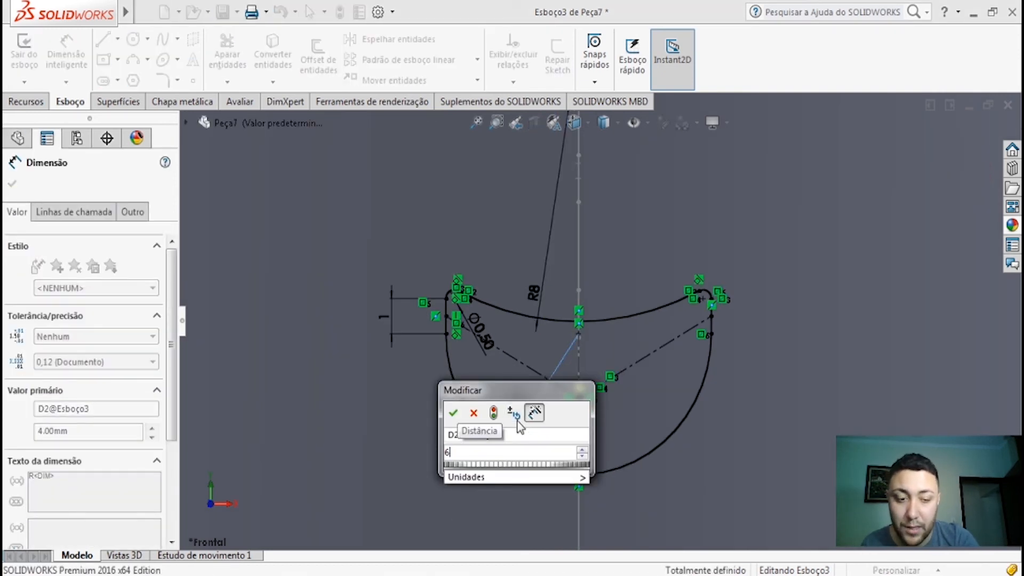
pyautogui.press('Return')
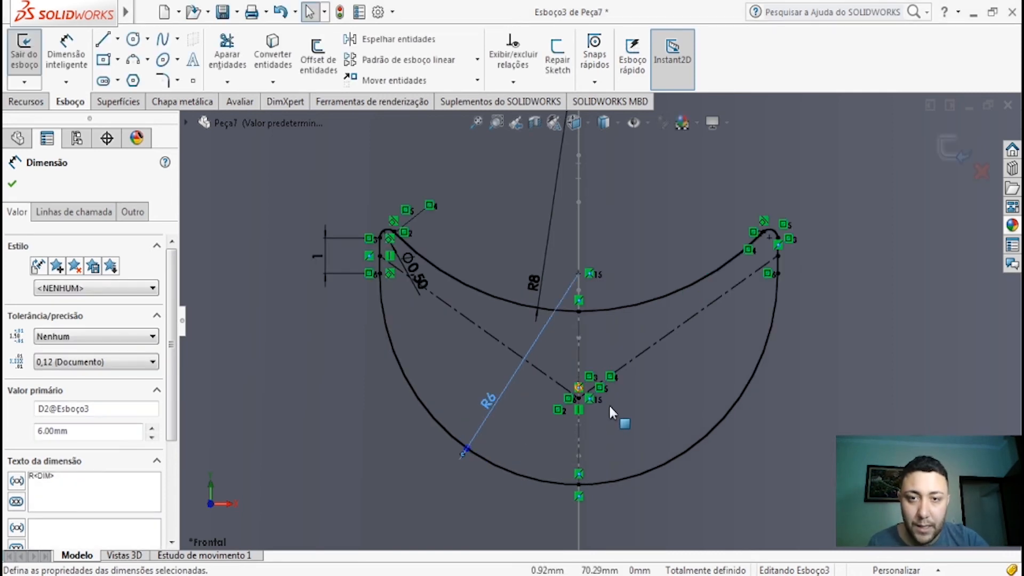
pyautogui.press('Escape')
pyautogui.click(952, 152)
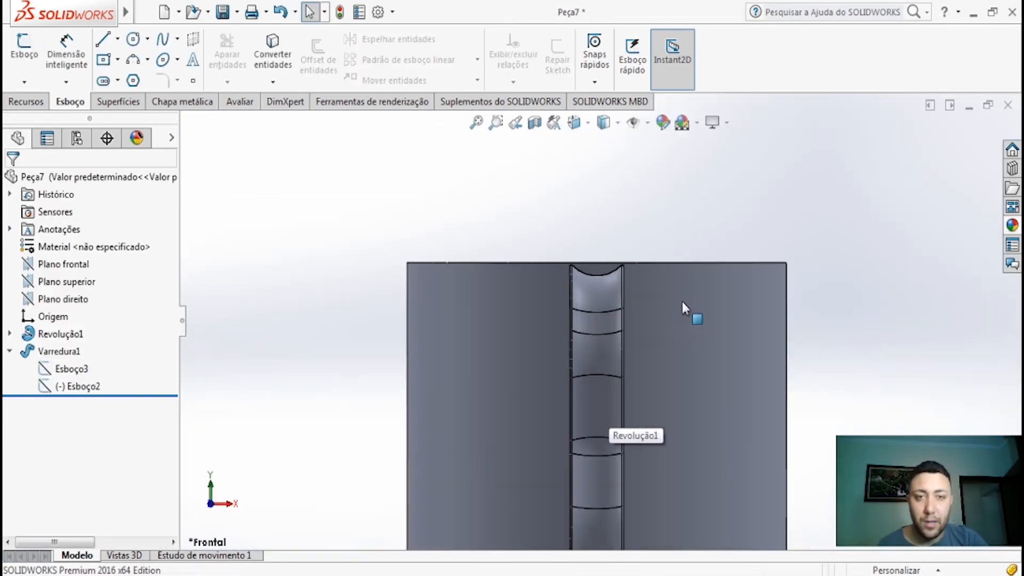
# - Check the rebuilt mug in isometric view and start a new sketch on the right plane, Plano direito
pyautogui.moveTo(744, 333); pyautogui.dragTo(683, 400, button='middle')
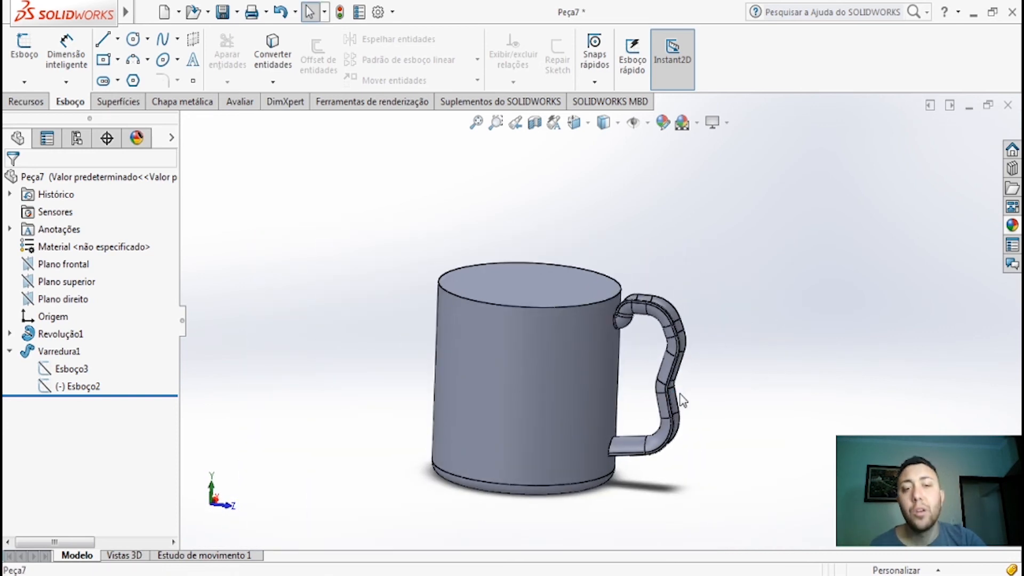
pyautogui.hotkey('ctrl', '7')
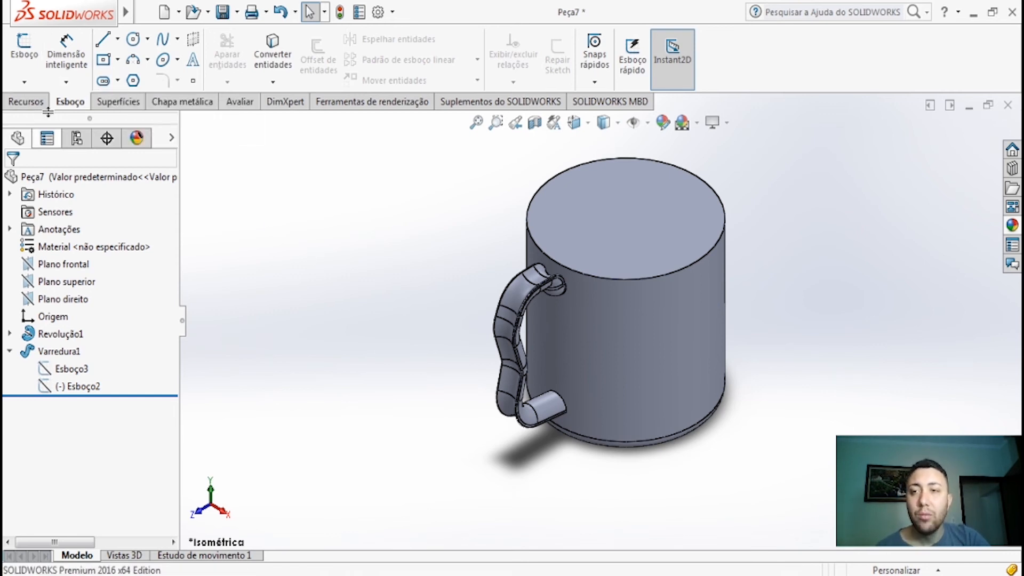
pyautogui.click(69, 298)
pyautogui.click(82, 276)
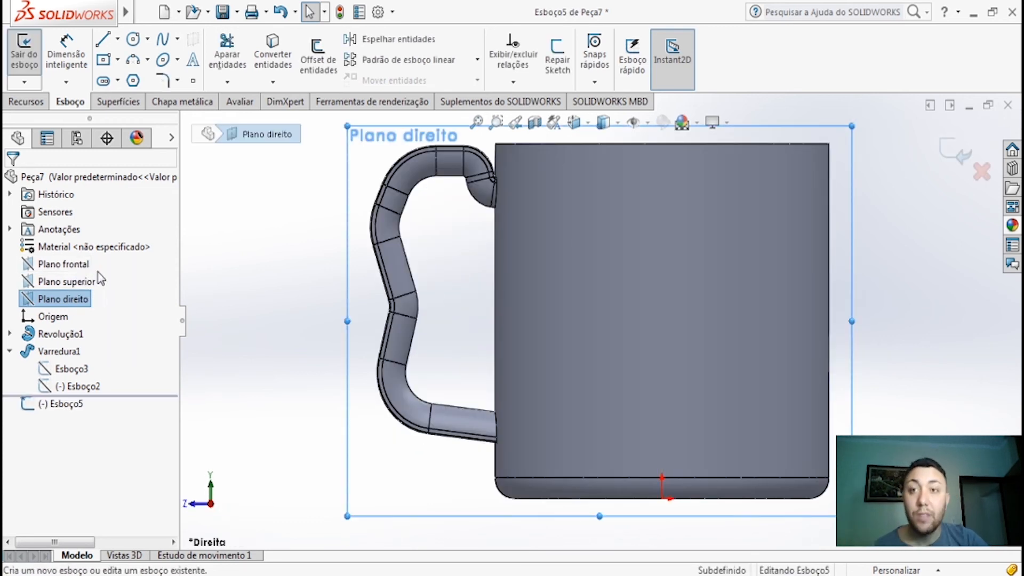
# - Sketch a vertical centerline about 74 mm long down from the midpoint of the mug's top edge
pyautogui.click(117, 39)
pyautogui.click(147, 77)
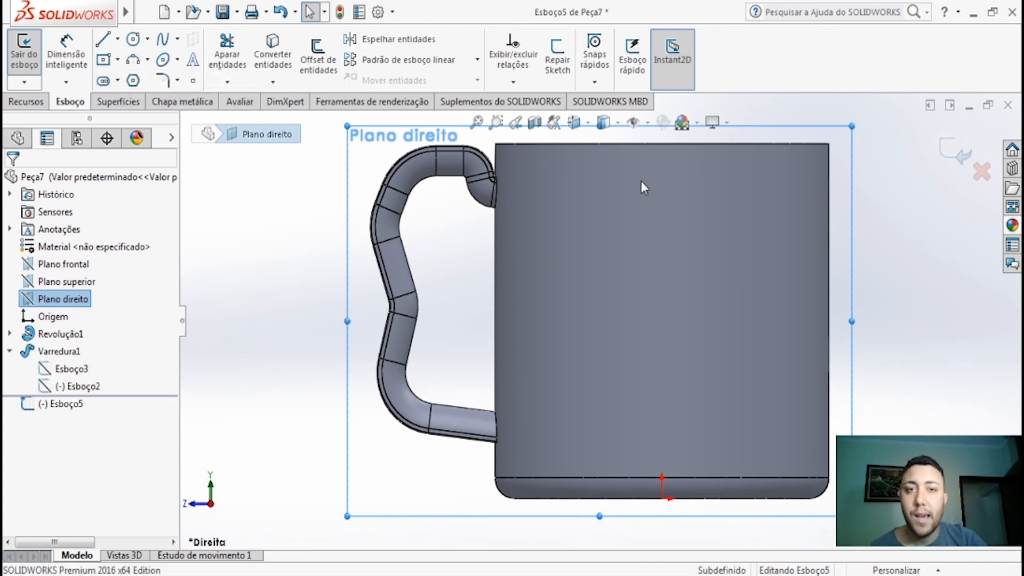
pyautogui.click(662, 143)
pyautogui.click(661, 478)
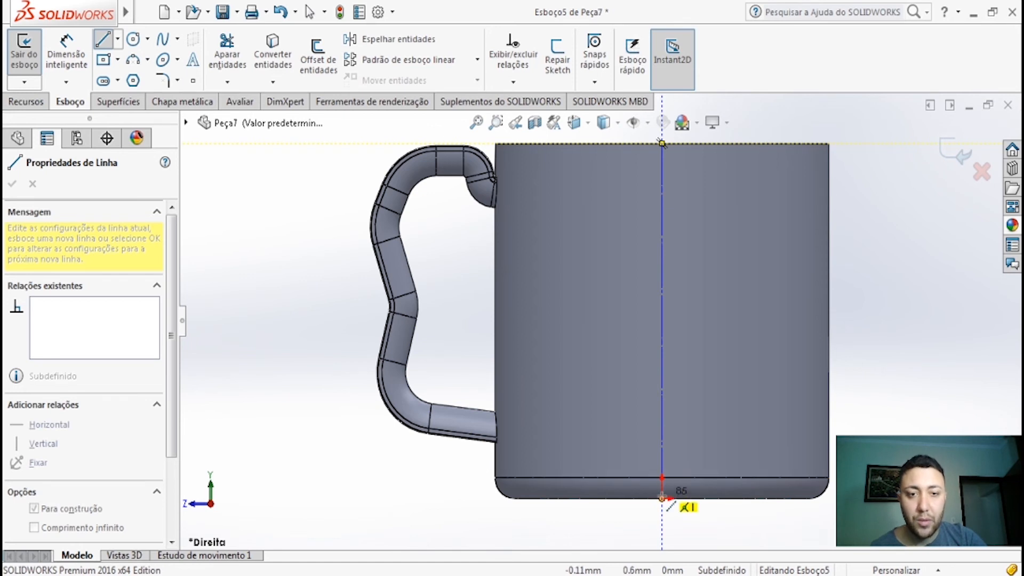
pyautogui.doubleClick(662, 454)
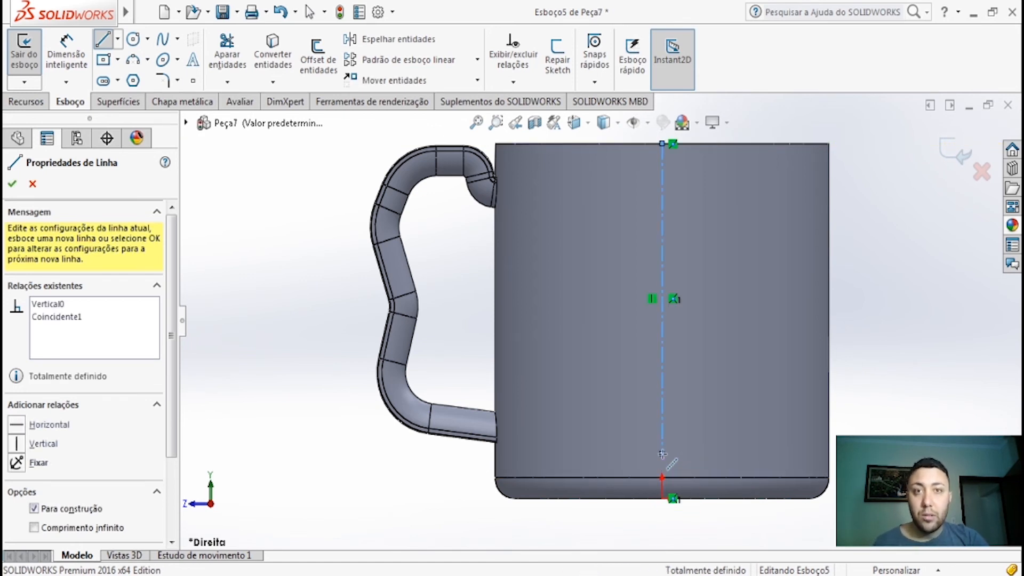
pyautogui.press('Escape')
# - Sketch a half-profile about 30 mm wide with three lines along the rim, down inside the wall and back to the centerline's lower end
pyautogui.click(147, 39)
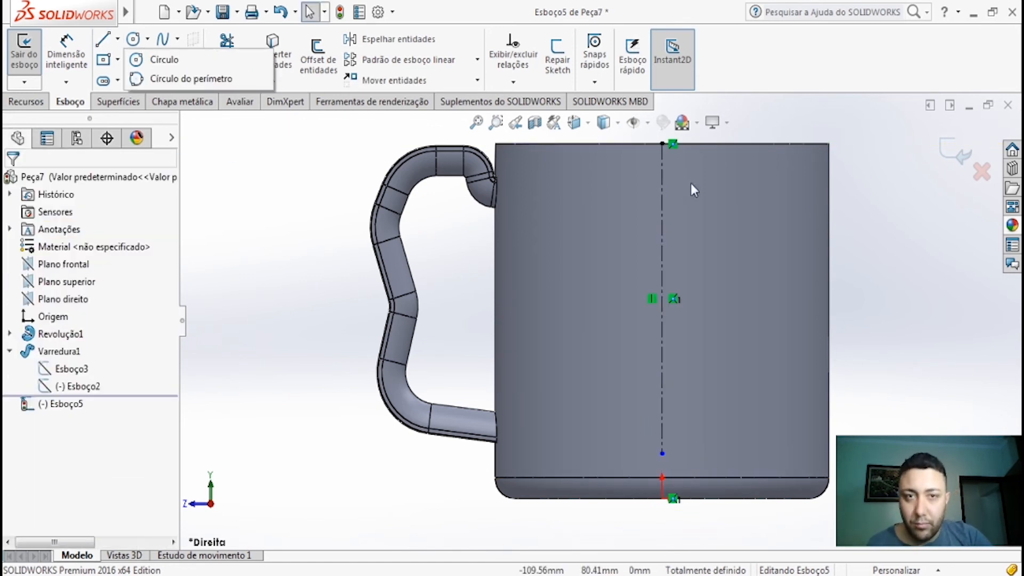
pyautogui.click(658, 145)
pyautogui.click(103, 40)
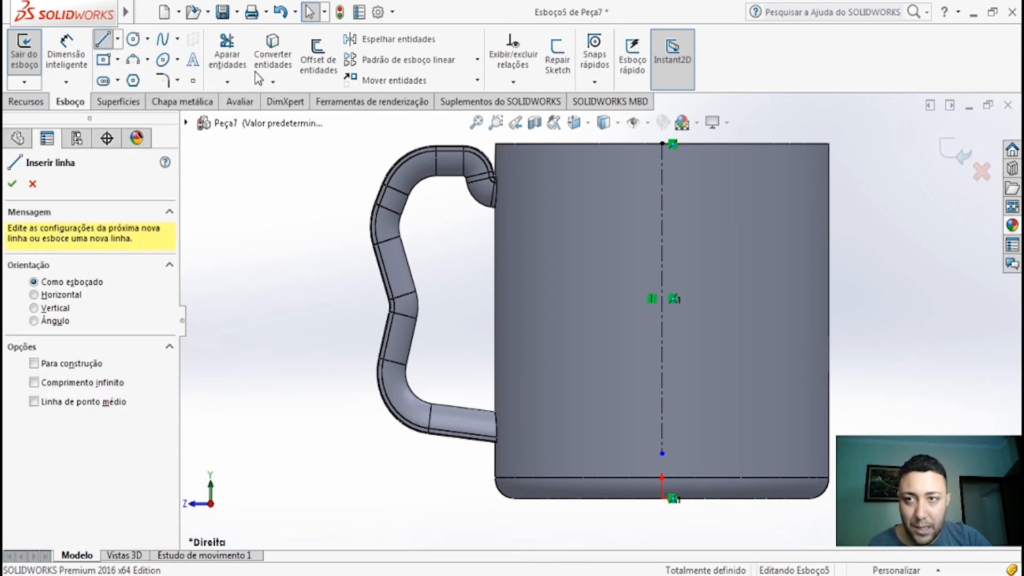
pyautogui.click(661, 143)
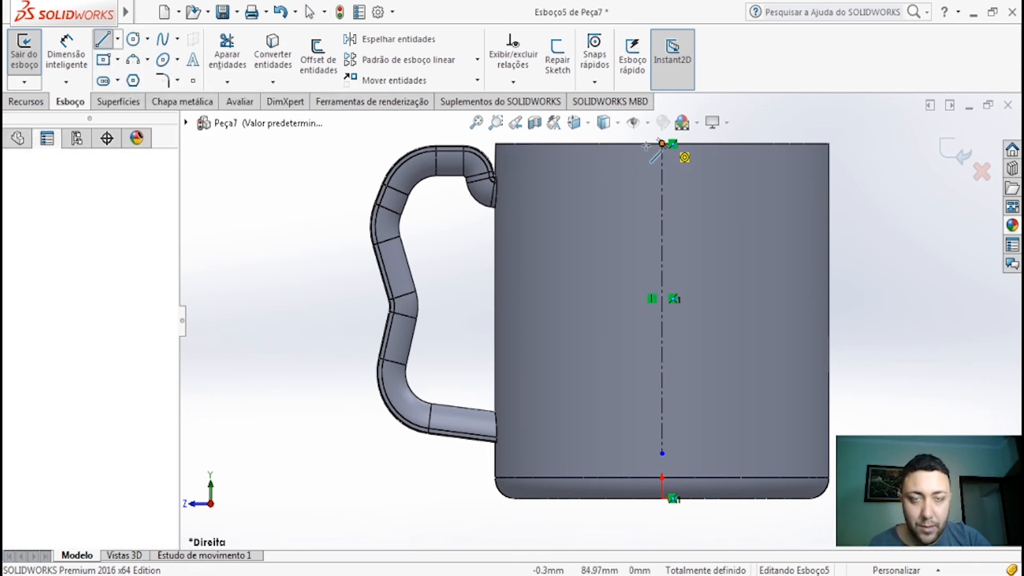
pyautogui.click(543, 143)
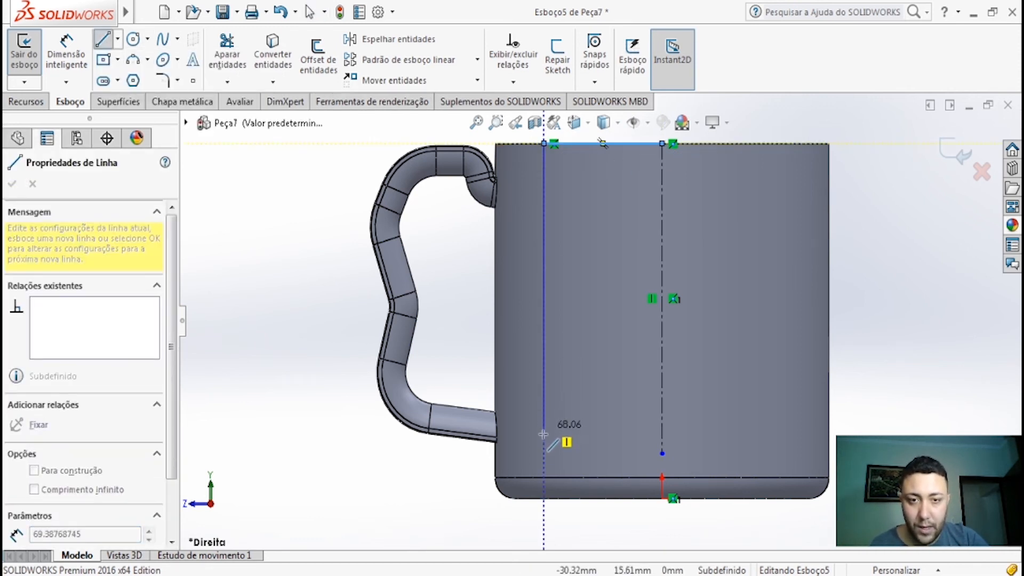
pyautogui.click(543, 453)
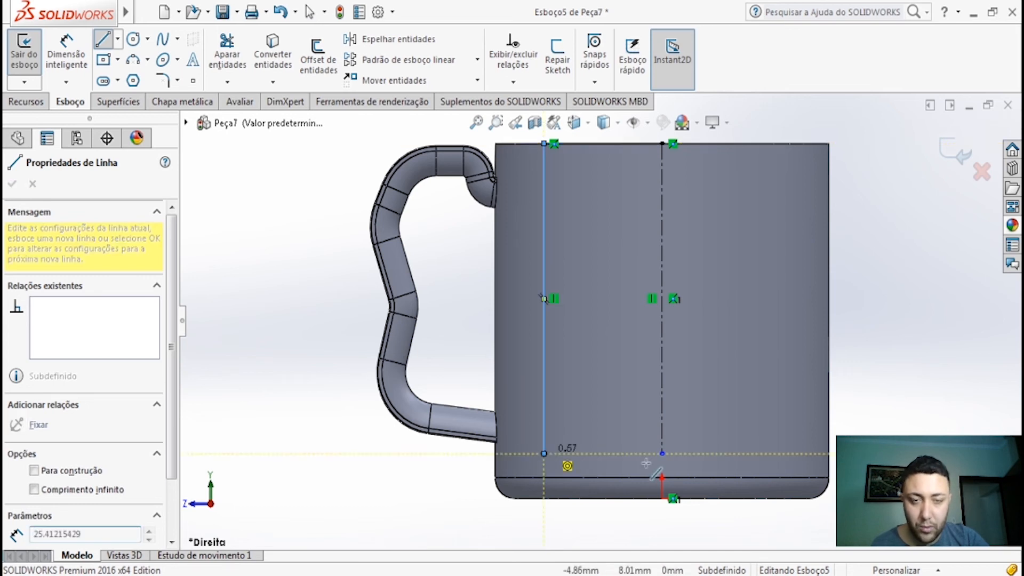
pyautogui.click(662, 453)
pyautogui.press('Escape')
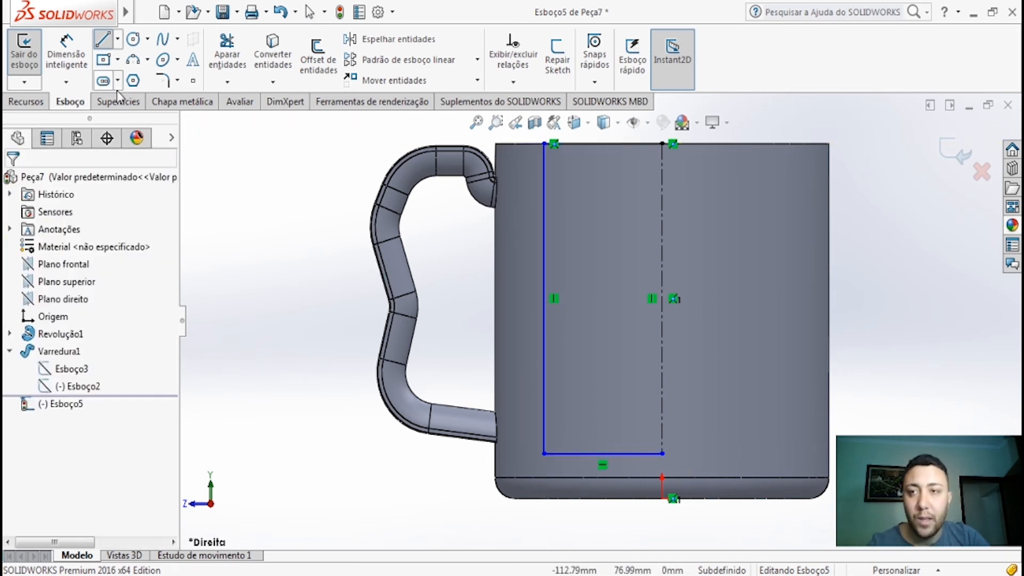
# - Dimension the cavity profile with a depth of 80 mm and a diameter of 75 mm about the centerline
pyautogui.click(661, 258)
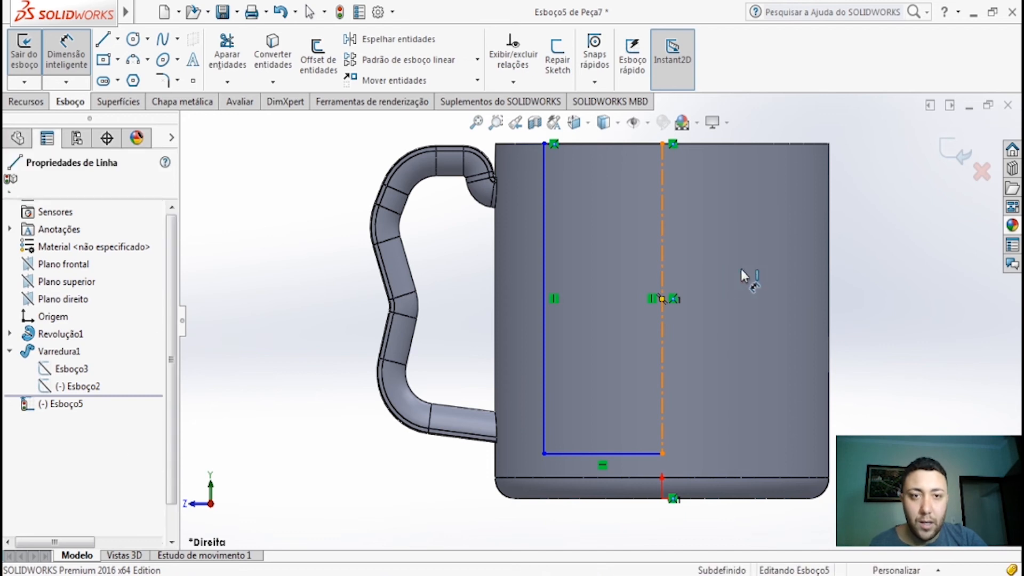
pyautogui.click(742, 268)
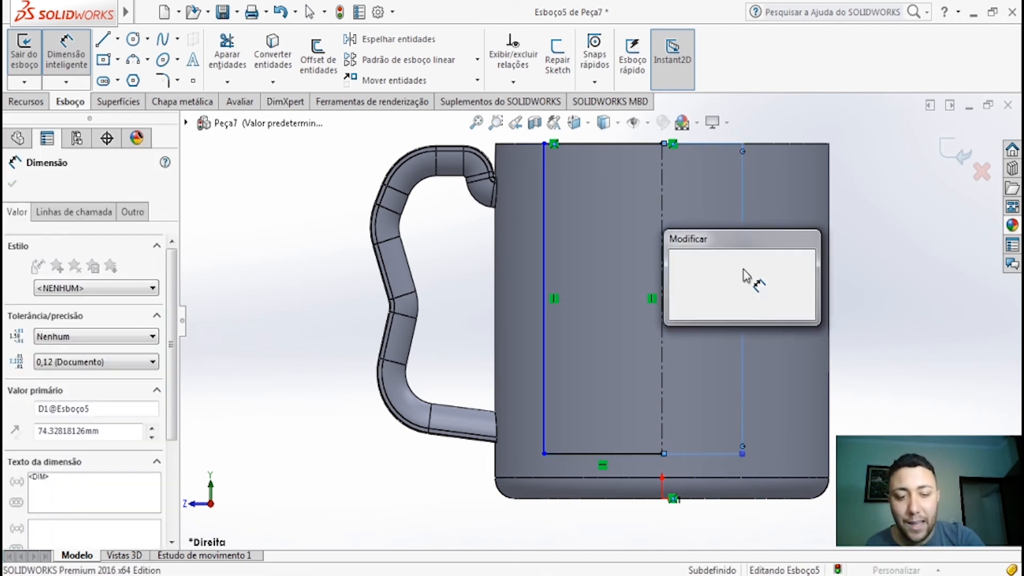
pyautogui.press('Return')
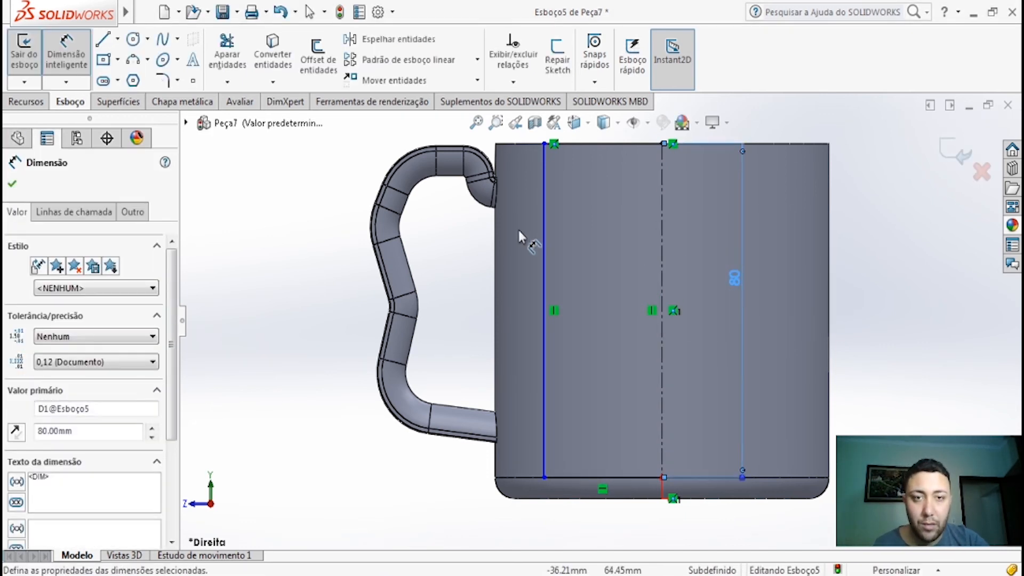
pyautogui.click(545, 230)
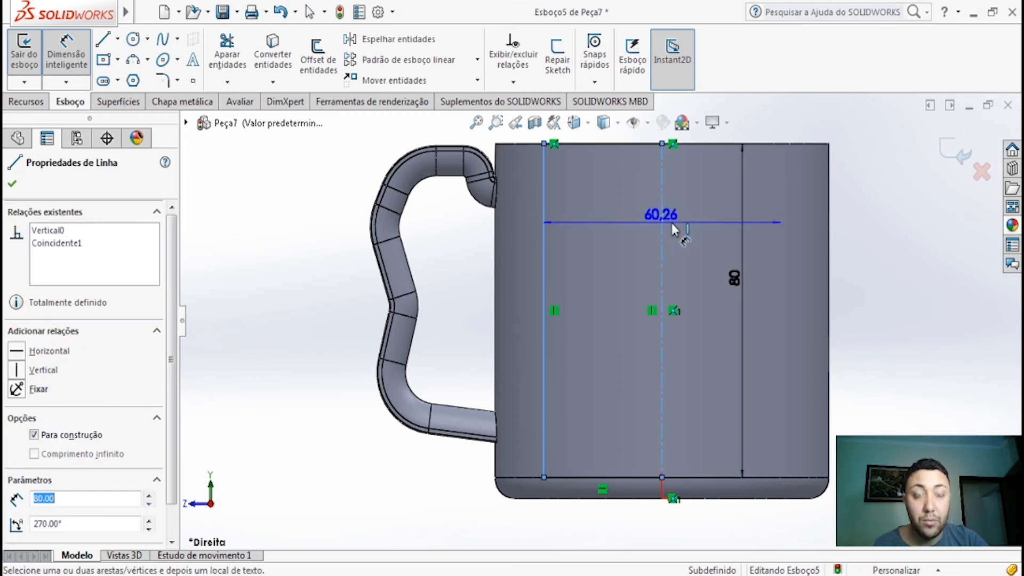
pyautogui.scroll(3, 717, 215)
pyautogui.click(688, 187)
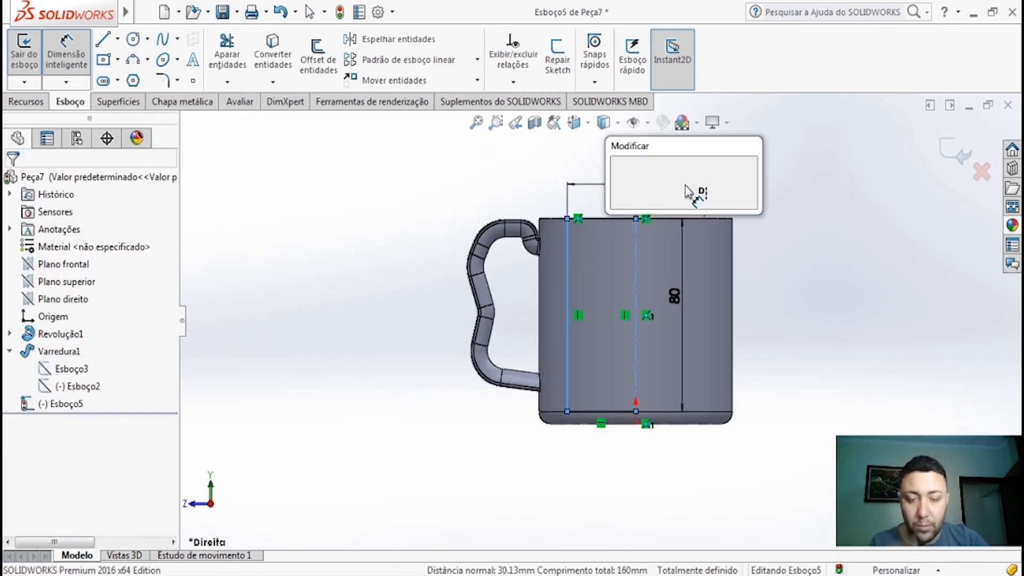
pyautogui.write('75')
pyautogui.press('Return')
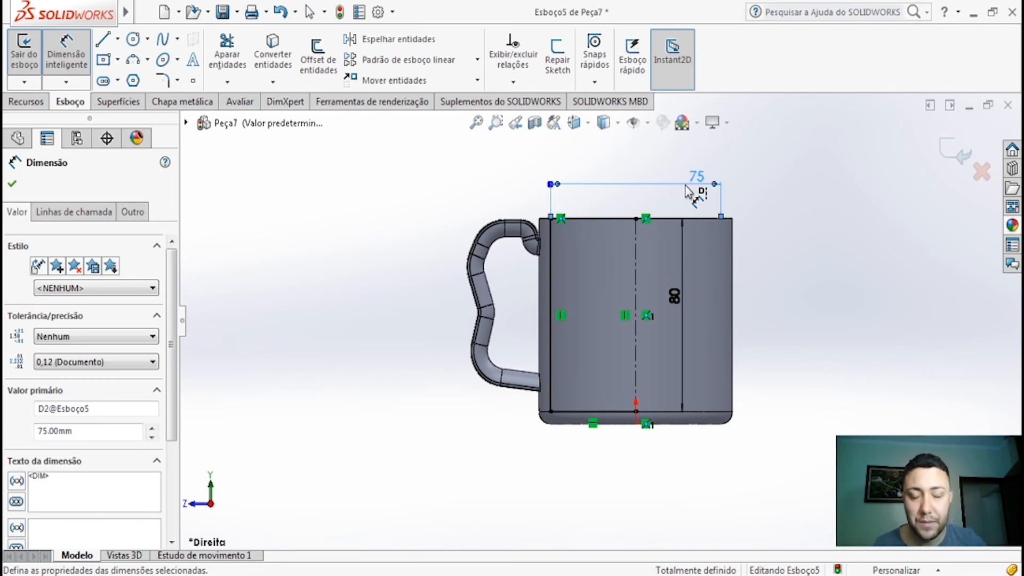
# - Round the profile's lower outer corner with a 5 mm sketch fillet
pyautogui.click(162, 83)
pyautogui.scroll(-3, 559, 406)
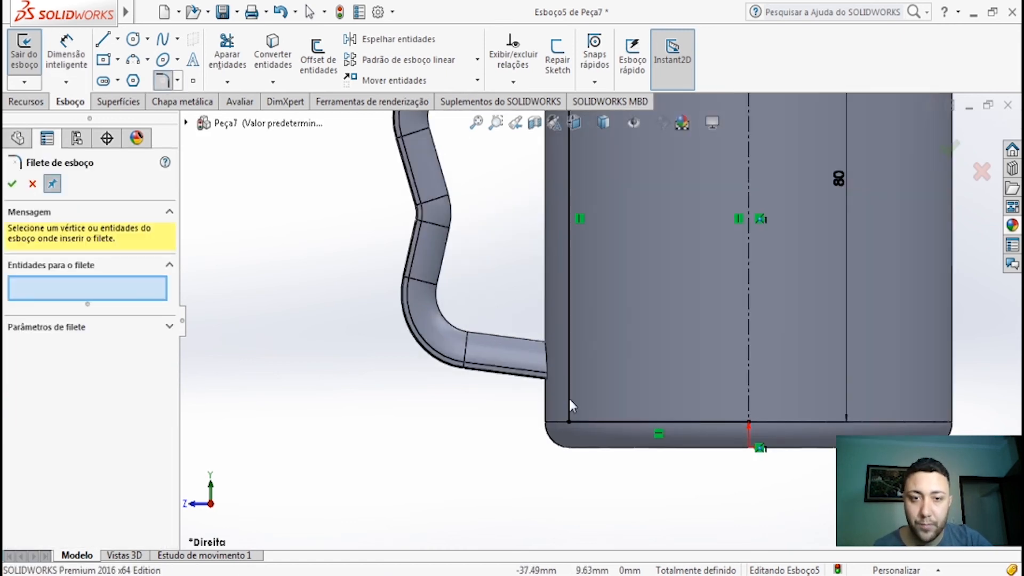
pyautogui.click(568, 399)
pyautogui.click(603, 422)
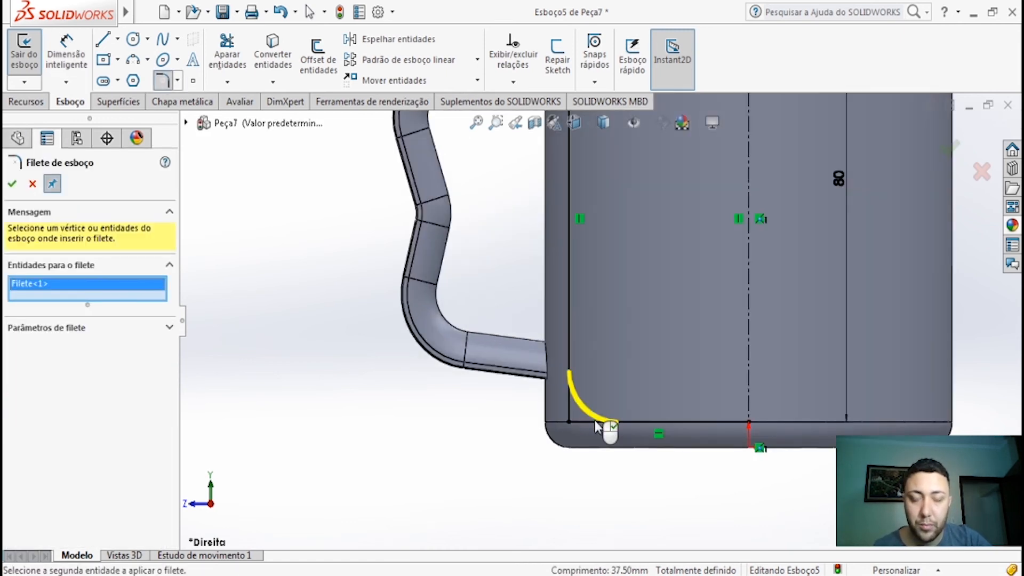
pyautogui.click(83, 328)
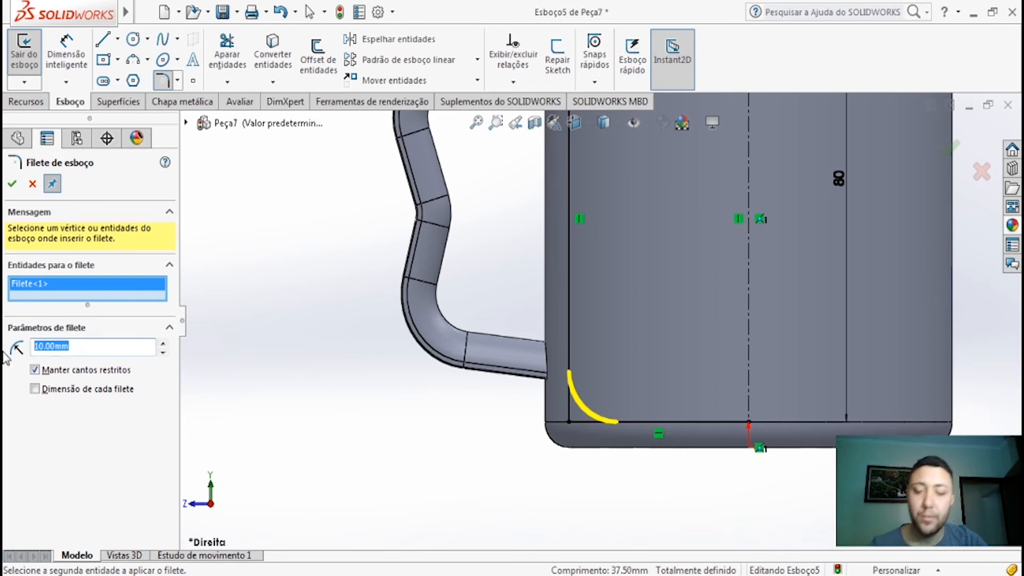
pyautogui.press('Return')
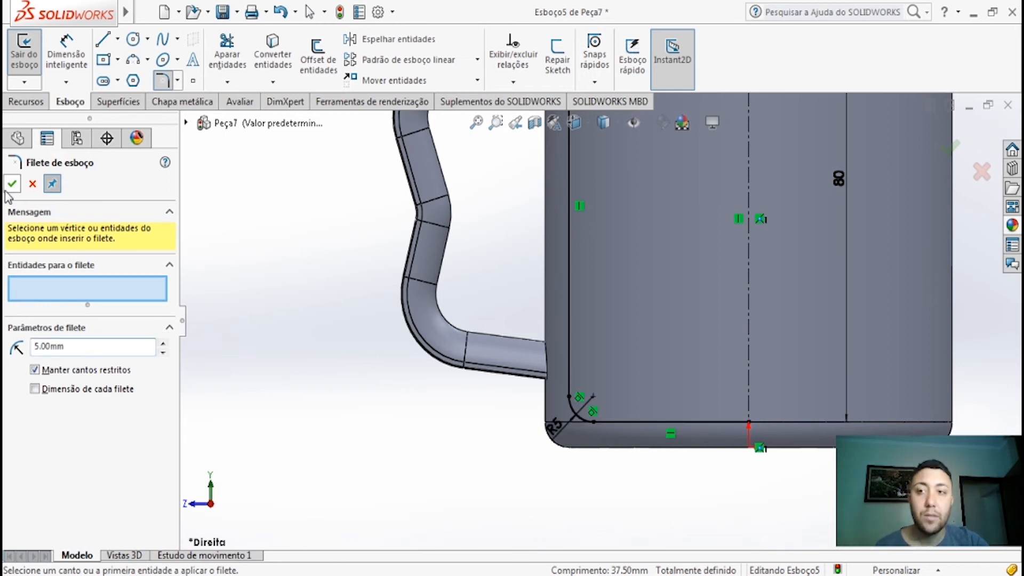
pyautogui.click(38, 106)
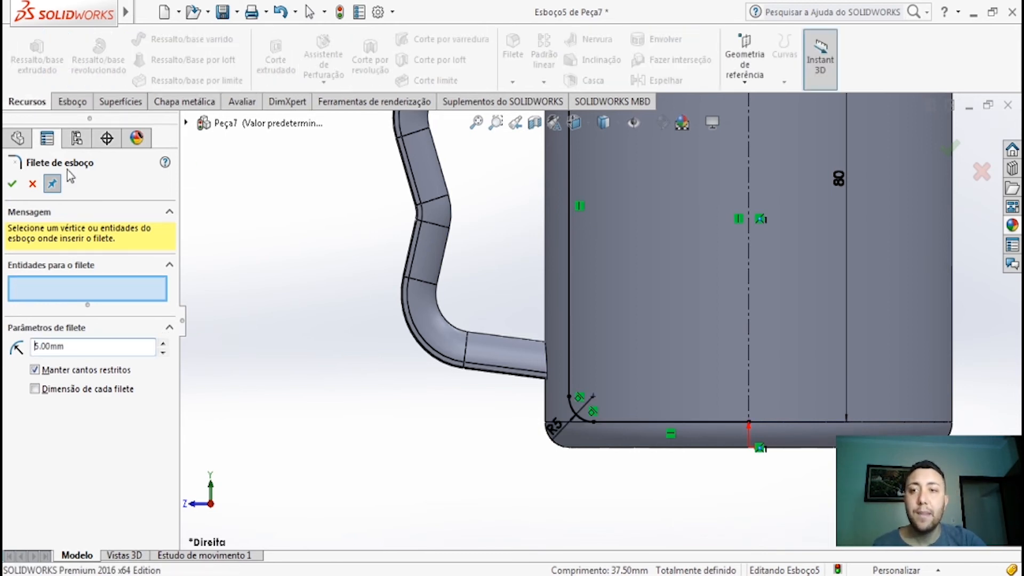
pyautogui.click(12, 184)
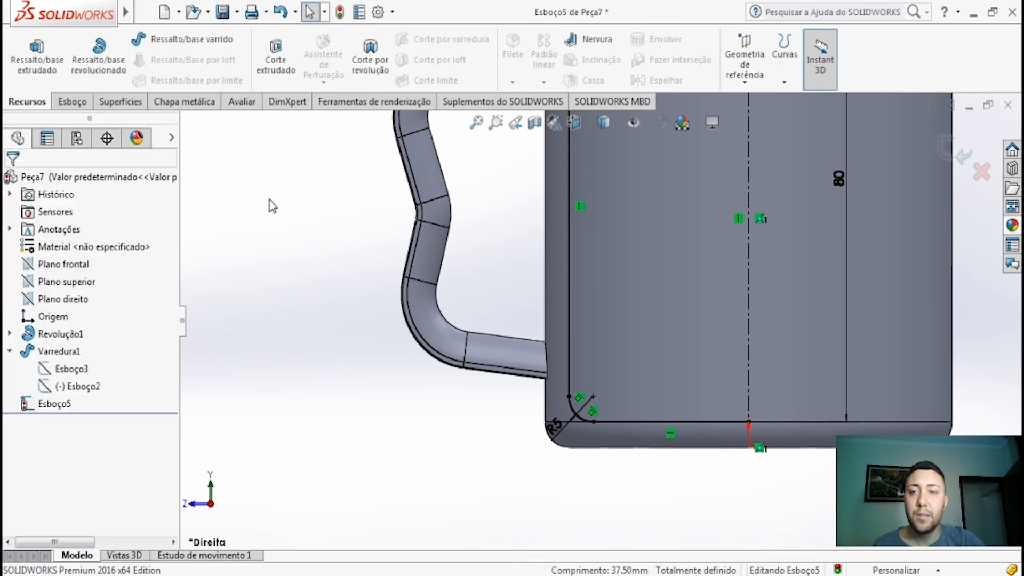
# - Hollow out the mug with a 360° revolved cut of the automatically closed profile about its centerline, and inspect the cavity
pyautogui.click(365, 76)
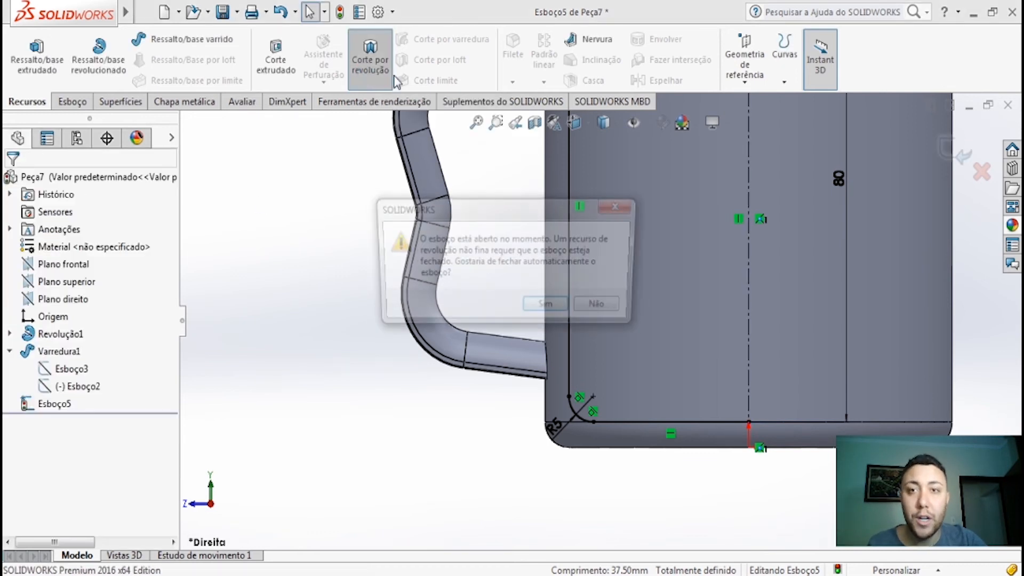
pyautogui.click(554, 309)
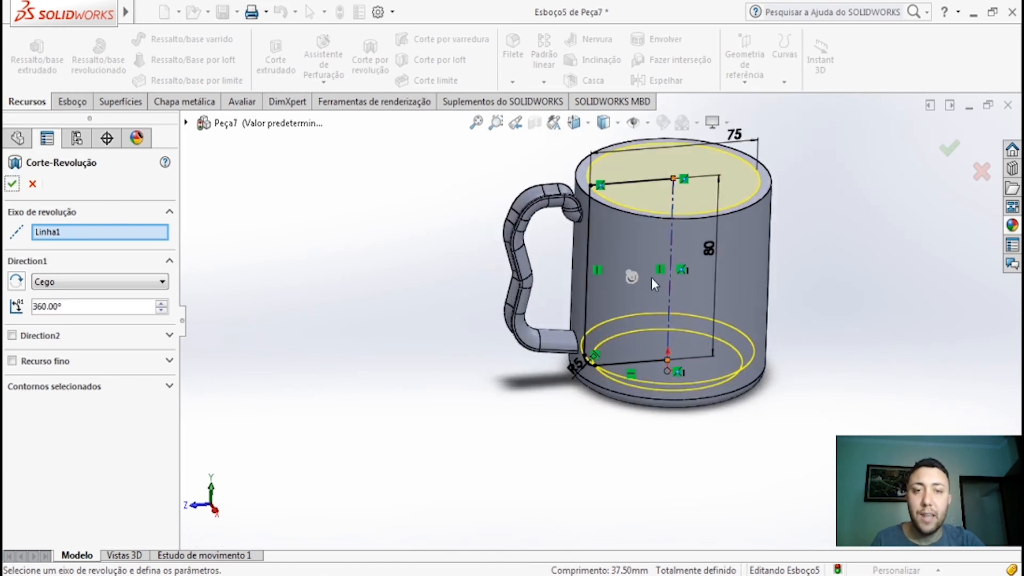
pyautogui.click(12, 187)
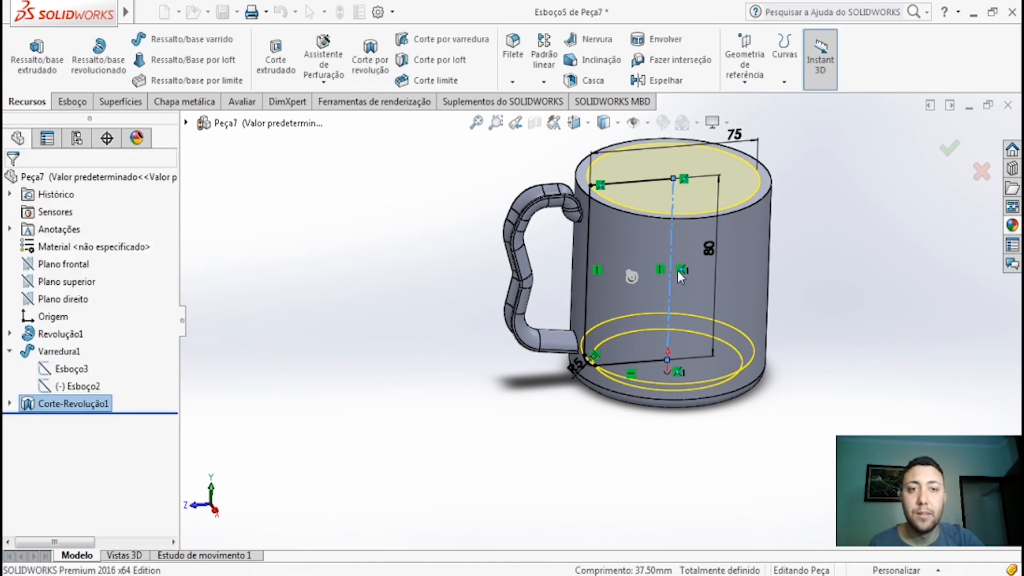
pyautogui.moveTo(690, 292); pyautogui.dragTo(690, 384, button='middle')
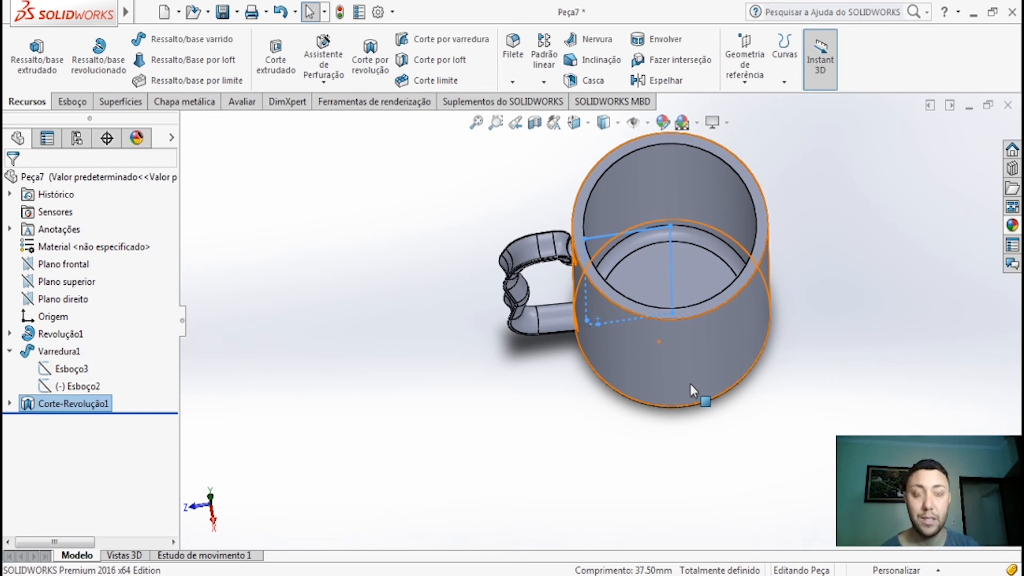
pyautogui.press('Escape')
pyautogui.hotkey('ctrl', '7')
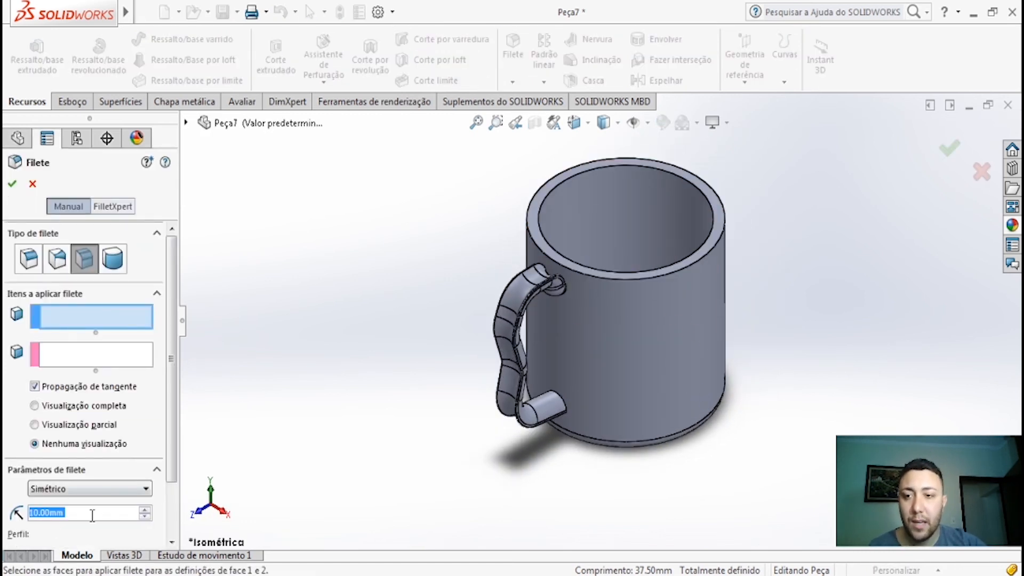
# - Round the outer and inner edges of the mug's rim with a symmetric constant-size fillet of 2.5 mm
pyautogui.write('2.')
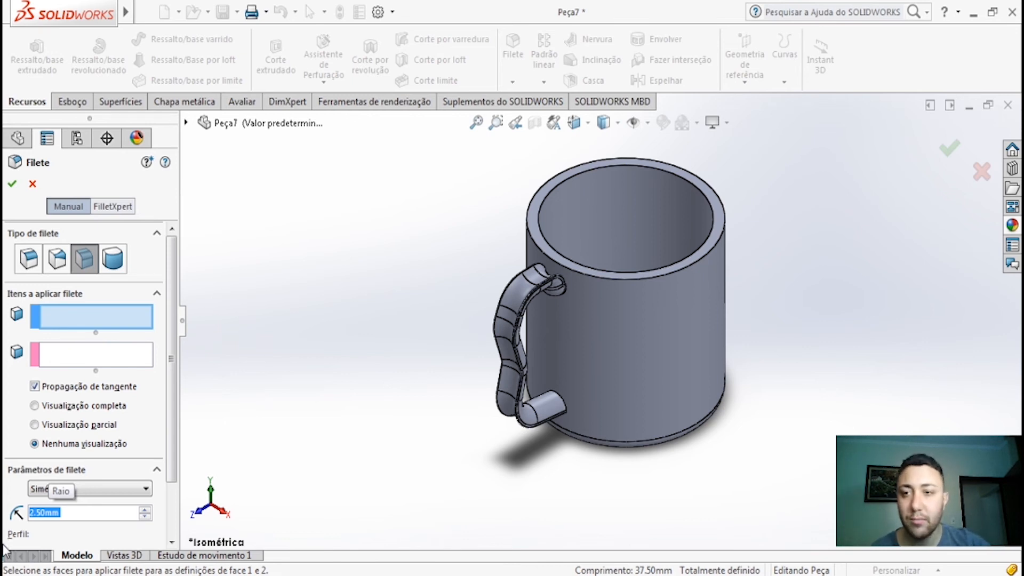
pyautogui.click(557, 187)
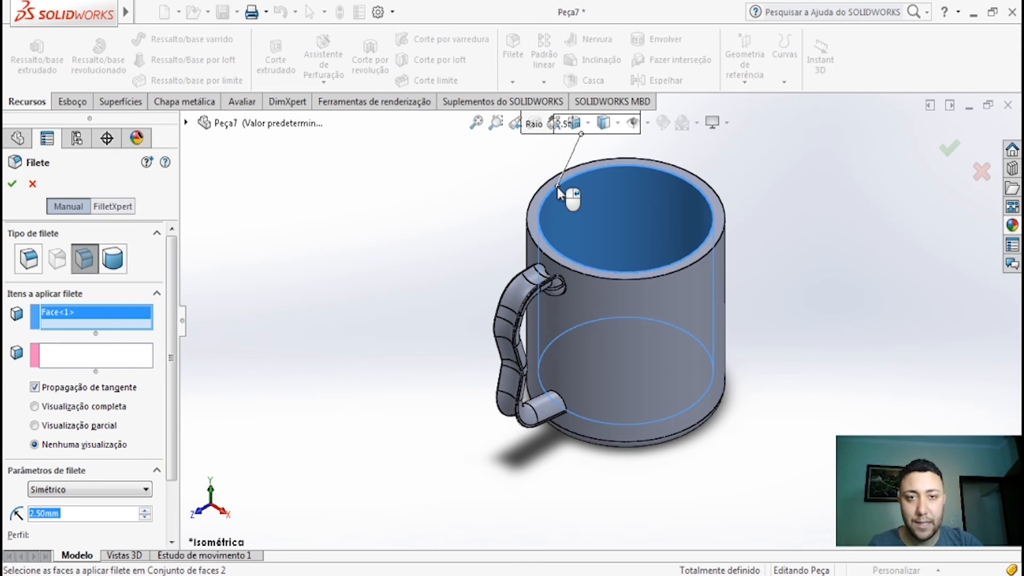
pyautogui.click(566, 193)
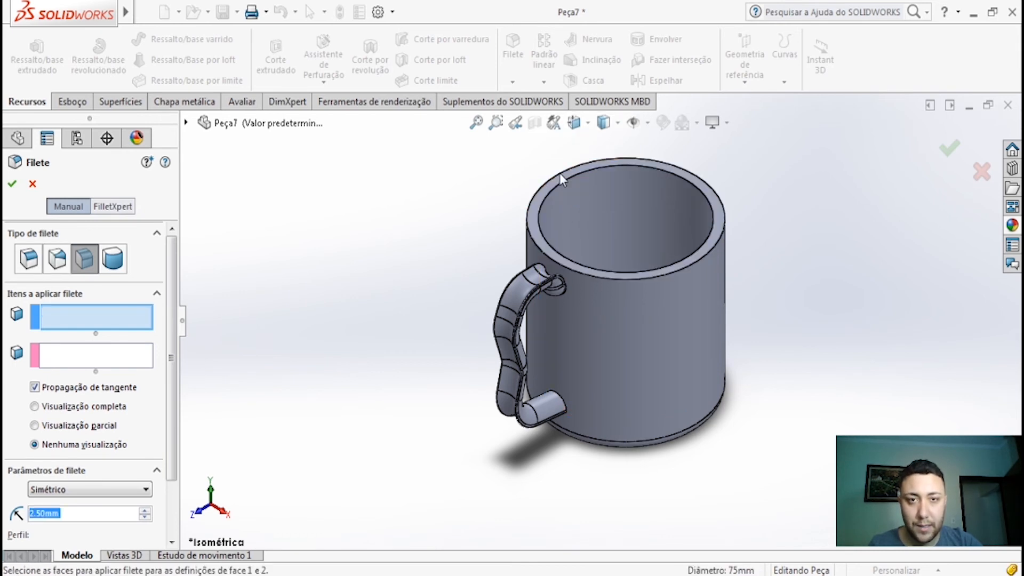
pyautogui.scroll(-5, 562, 187)
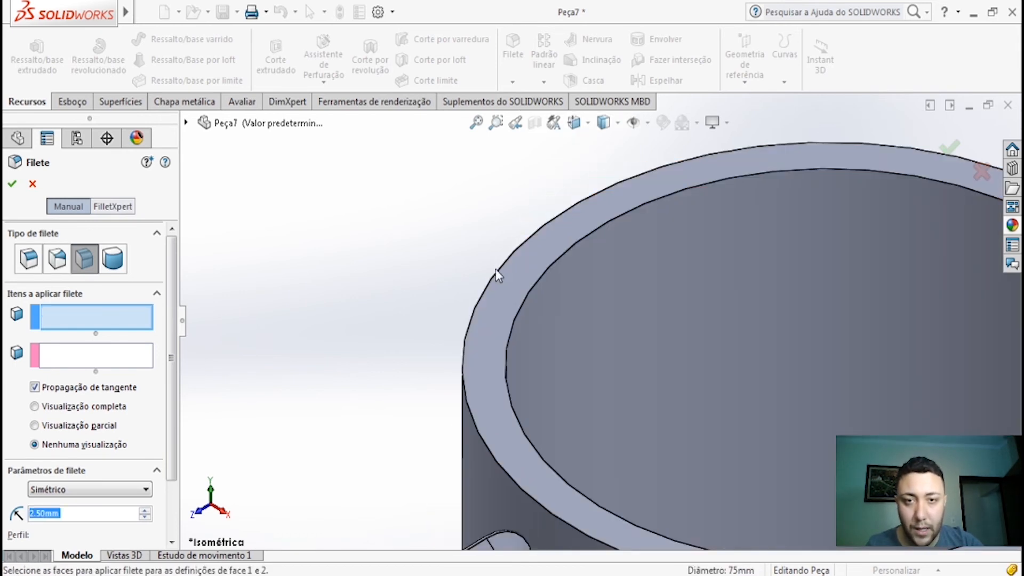
pyautogui.click(28, 260)
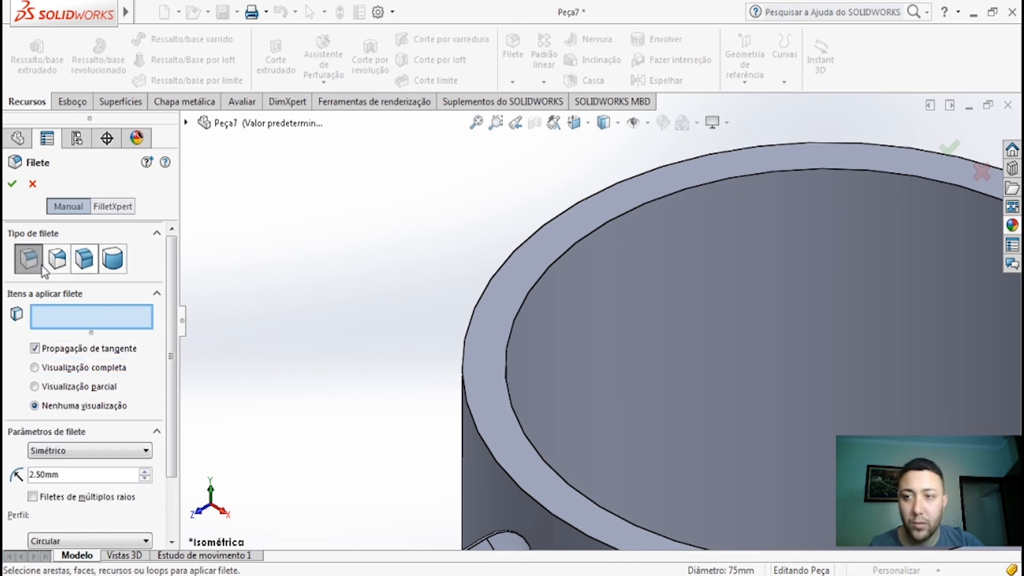
pyautogui.click(531, 277)
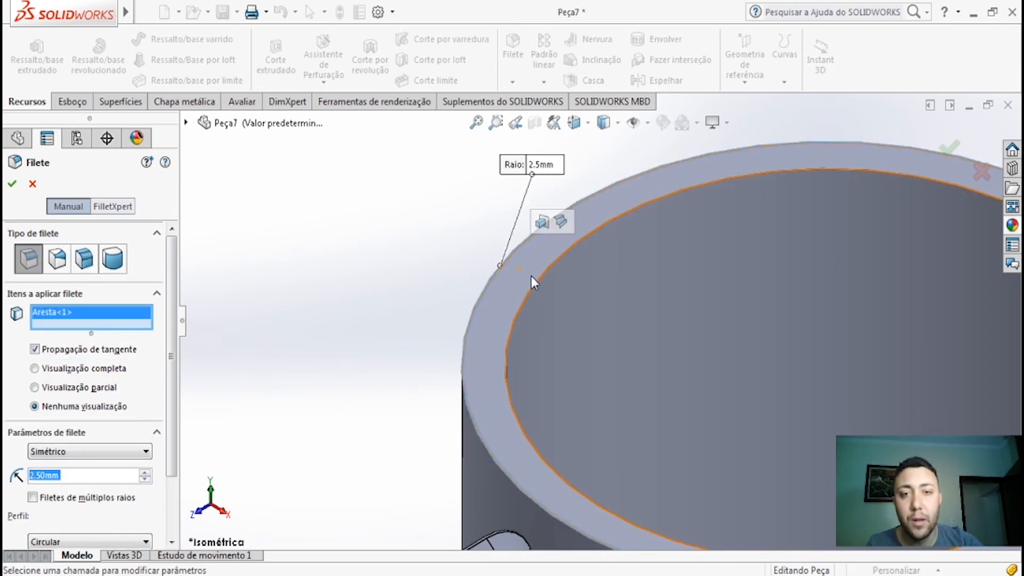
pyautogui.click(535, 286)
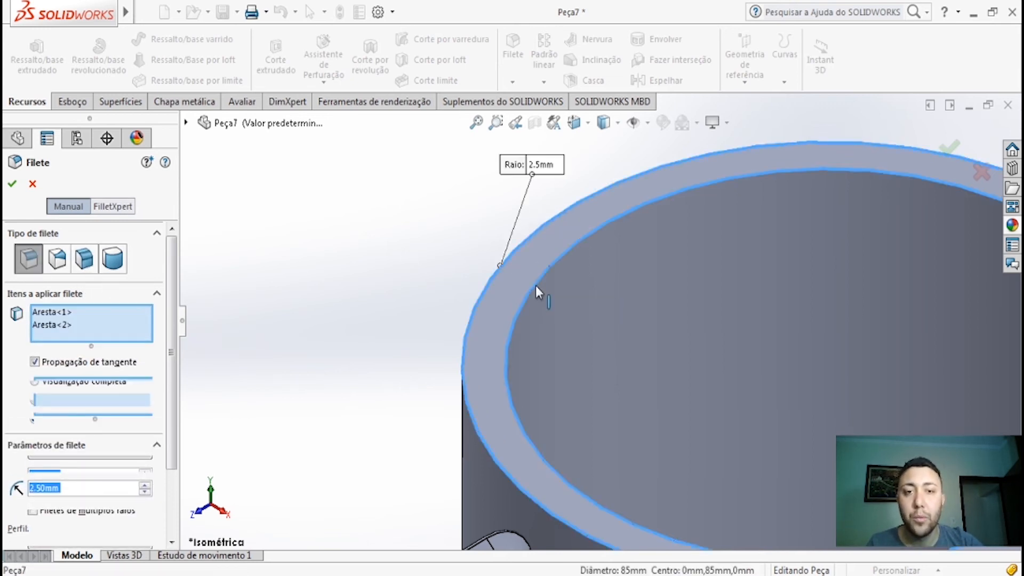
pyautogui.click(12, 187)
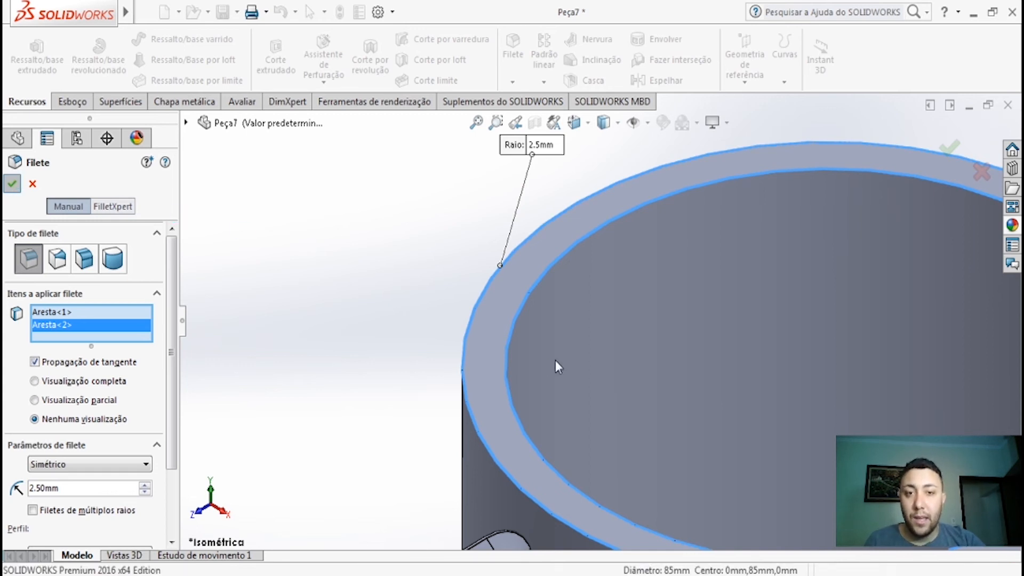
pyautogui.scroll(5, 615, 433)
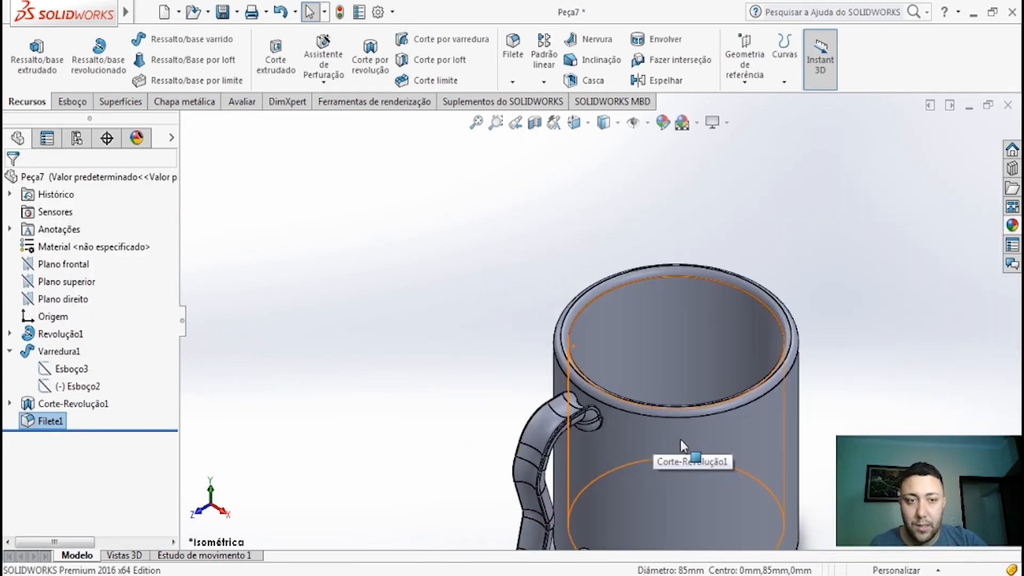
# - Round the edge where the lower end of the handle meets the mug body with a symmetric 2.5 mm fillet
pyautogui.scroll(3, 602, 471)
pyautogui.moveTo(617, 472); pyautogui.dragTo(796, 519, button='middle')
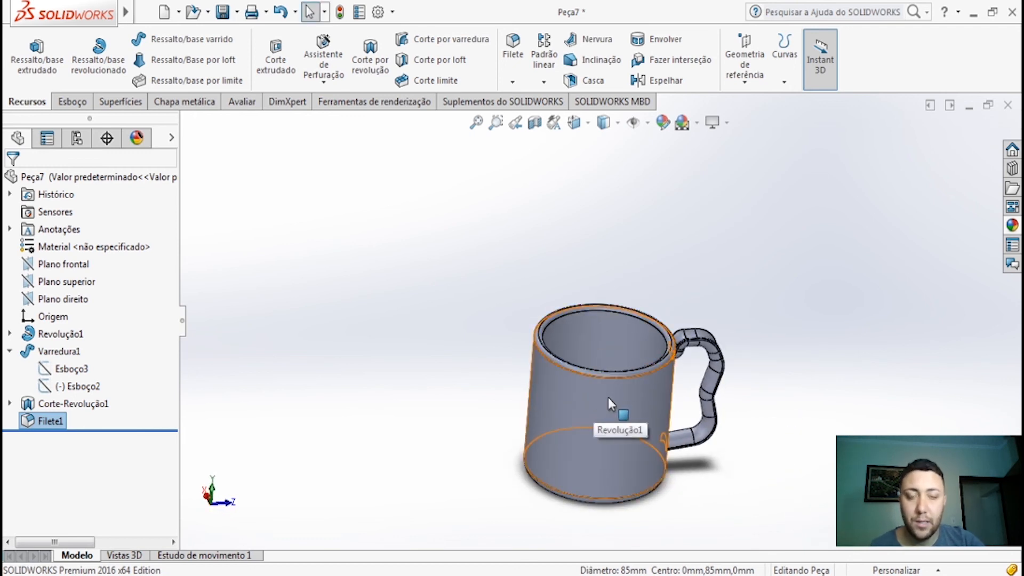
pyautogui.scroll(-5, 669, 448)
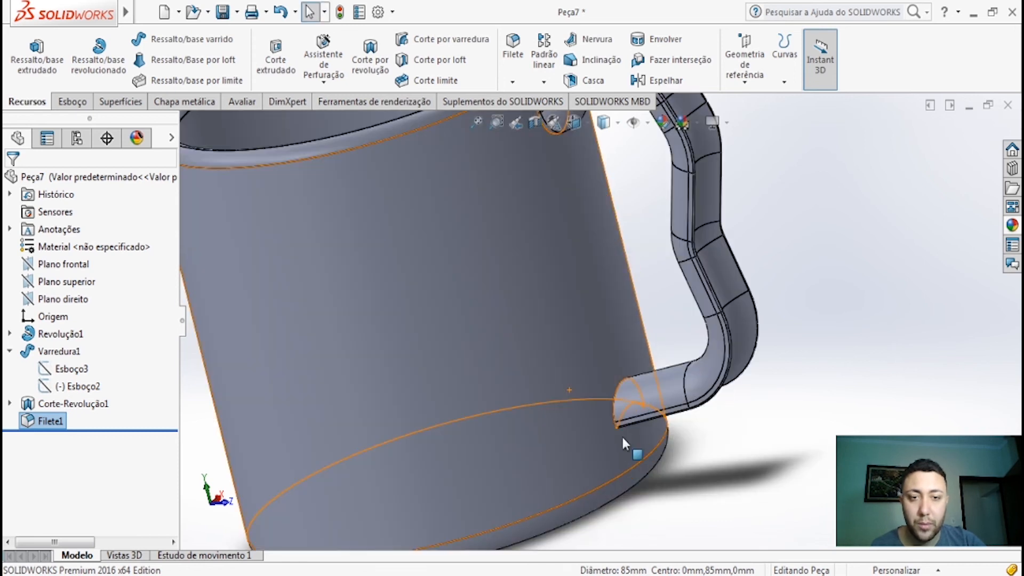
pyautogui.click(513, 48)
pyautogui.click(613, 393)
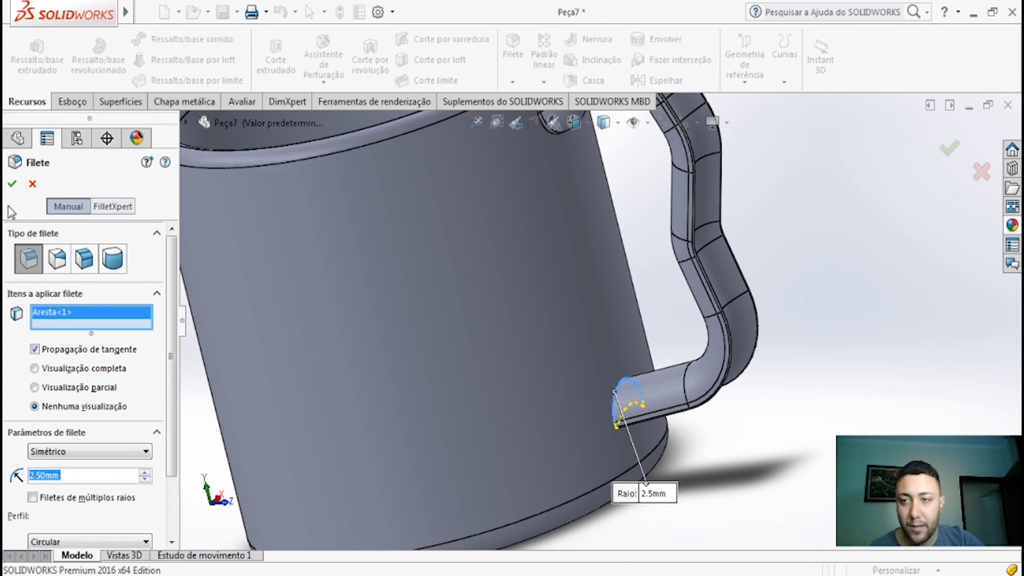
pyautogui.click(12, 185)
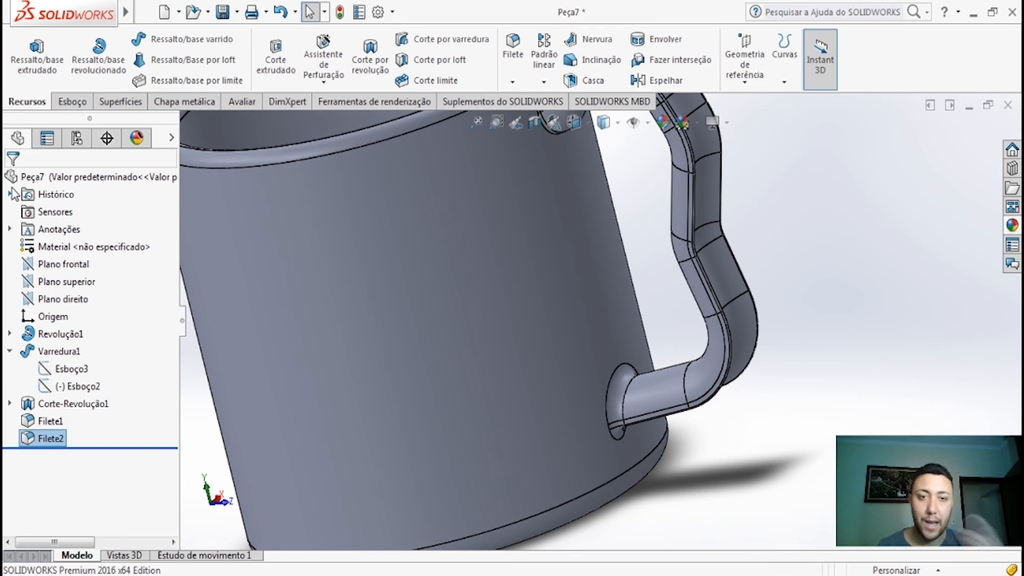
# - Edit the lower handle joint's fillet to include the edge where the upper end of the handle meets the body
pyautogui.scroll(2, 639, 421)
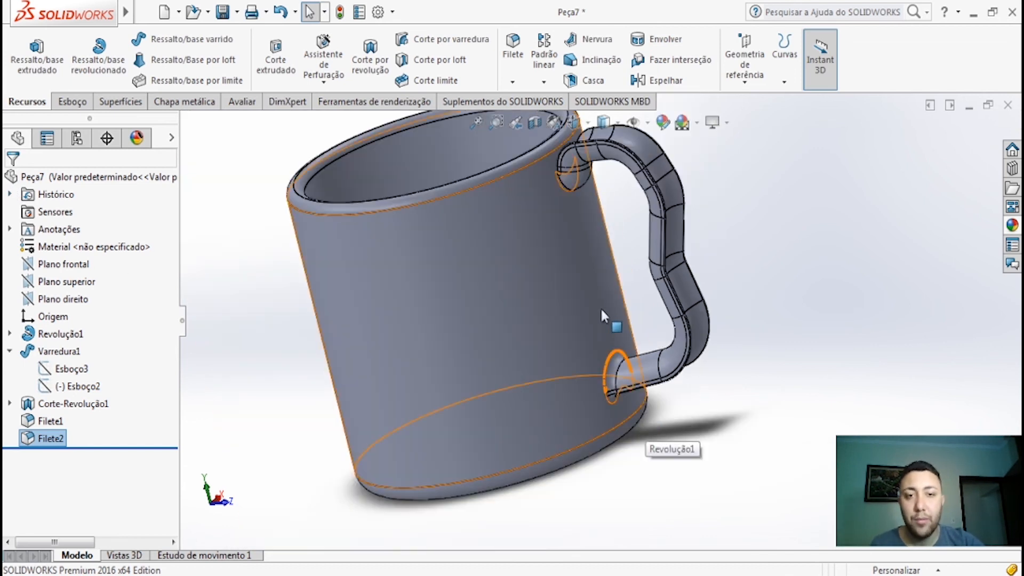
pyautogui.rightClick(47, 442)
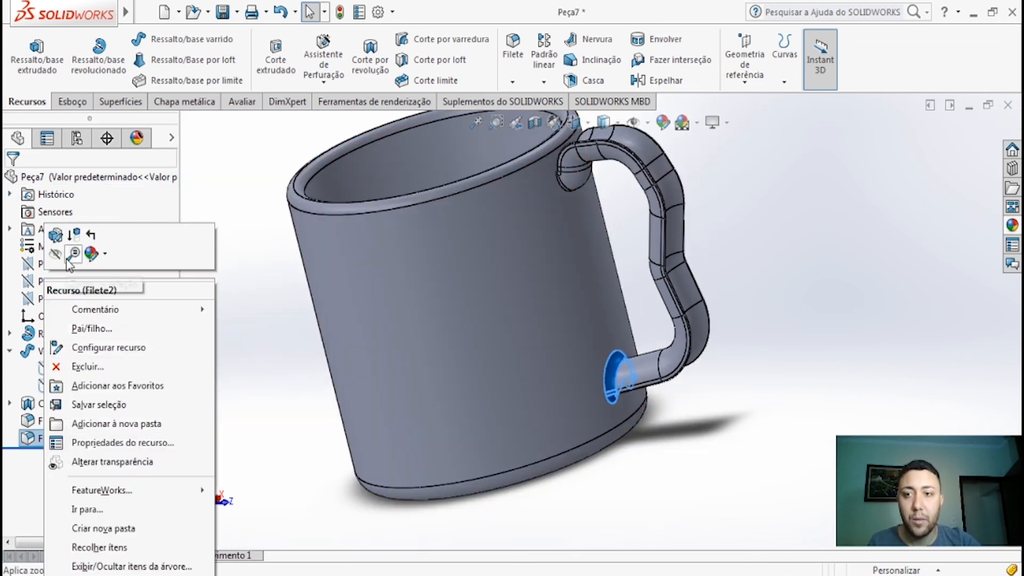
pyautogui.click(62, 240)
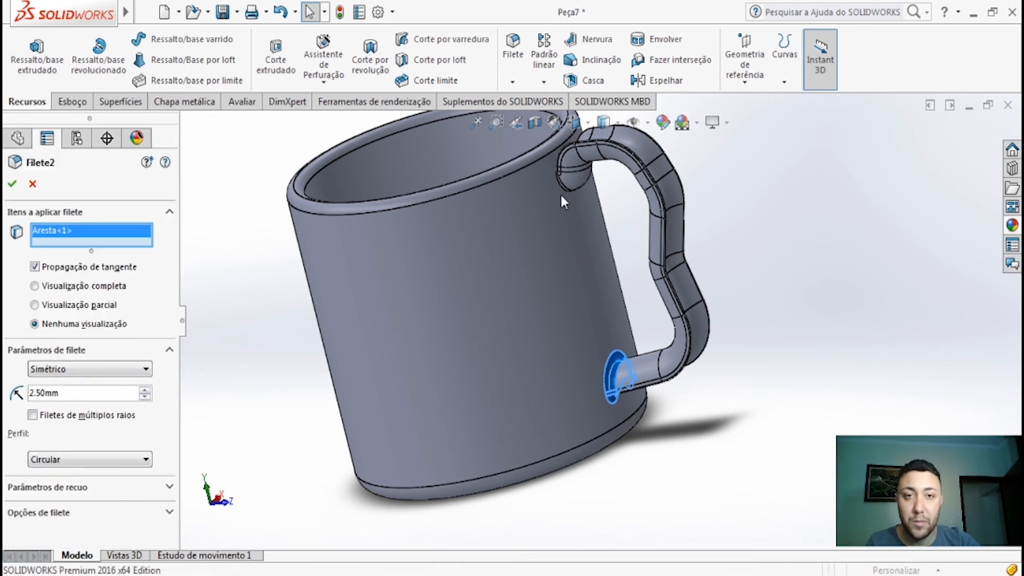
pyautogui.scroll(-5, 560, 193)
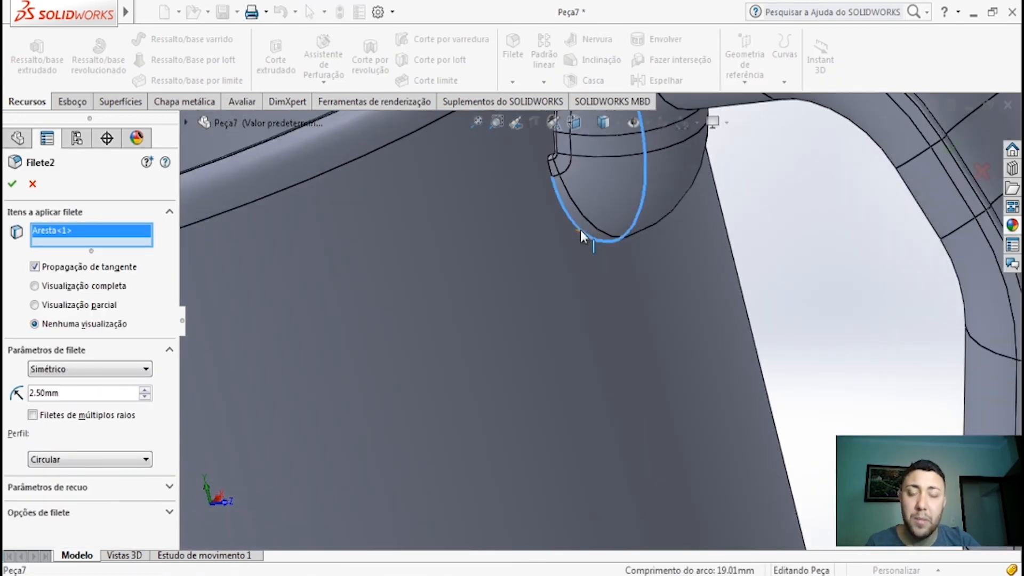
pyautogui.click(580, 229)
pyautogui.scroll(4, 565, 250)
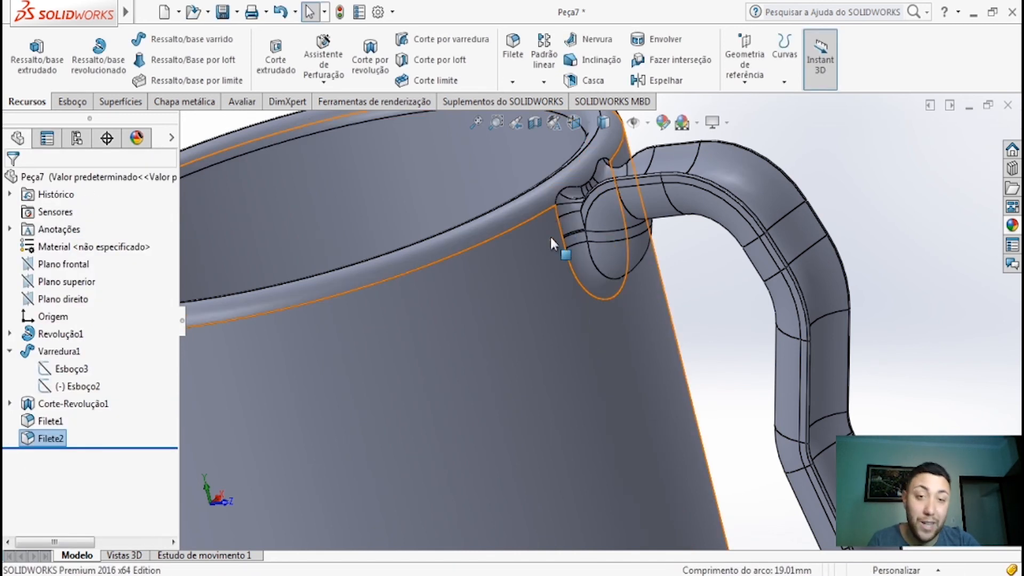
# - Display the mug shaded without edges and examine the fillets where the handle joins the body
pyautogui.scroll(3, 587, 304)
pyautogui.moveTo(585, 299); pyautogui.dragTo(614, 278, button='middle')
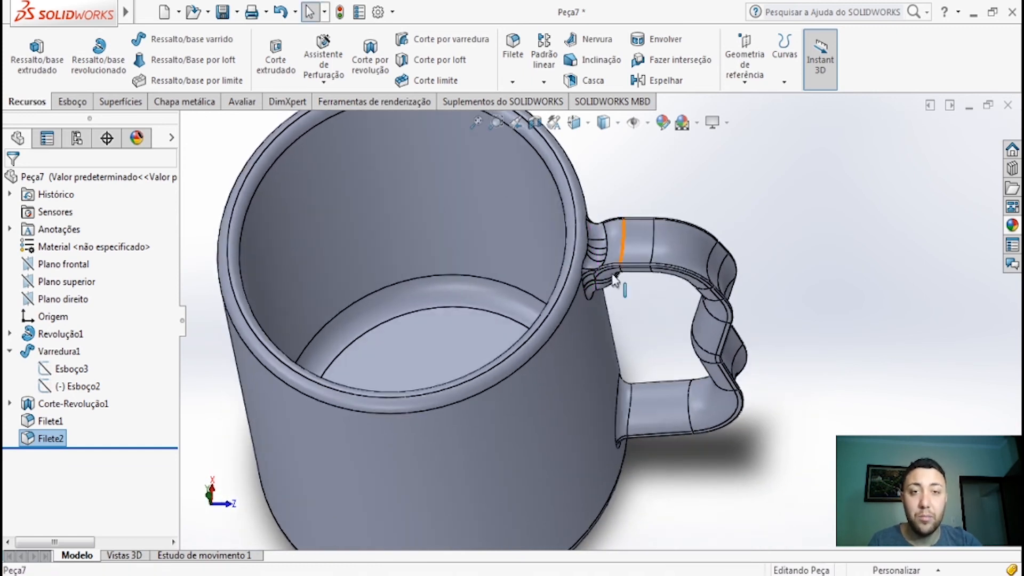
pyautogui.click(604, 122)
pyautogui.click(605, 166)
pyautogui.moveTo(600, 337)
pyautogui.mouseDown(button='middle')
pyautogui.moveTo(625, 200)
pyautogui.moveTo(503, 201)
pyautogui.moveTo(516, 187)
pyautogui.moveTo(503, 178)
pyautogui.moveTo(512, 178)
pyautogui.mouseUp(button='middle')
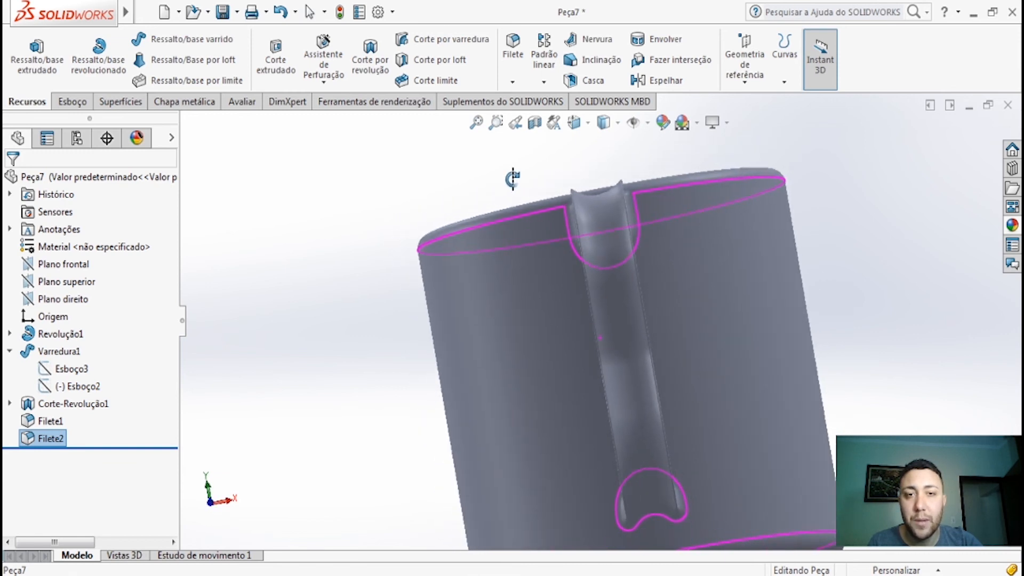
pyautogui.scroll(-3, 622, 201)
pyautogui.scroll(-9, 618, 193)
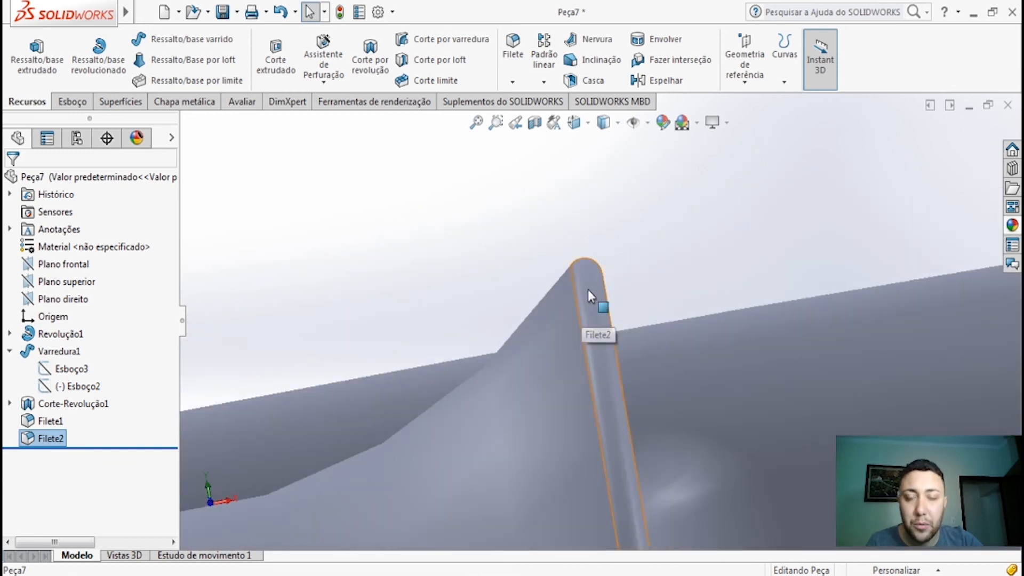
pyautogui.moveTo(588, 289); pyautogui.dragTo(562, 356, button='middle')
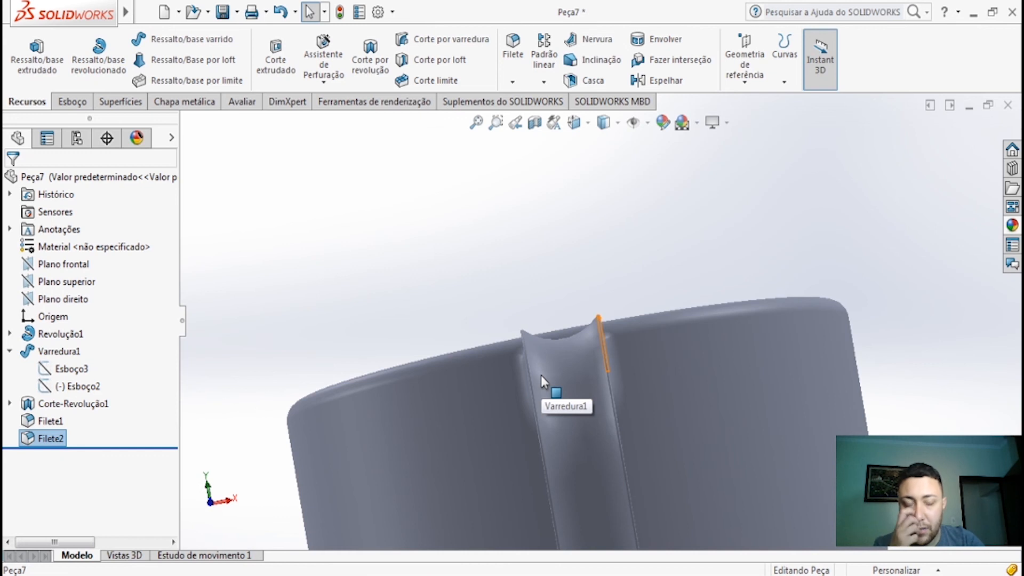
pyautogui.moveTo(541, 375); pyautogui.dragTo(675, 361, button='middle')
pyautogui.scroll(5, 666, 378)
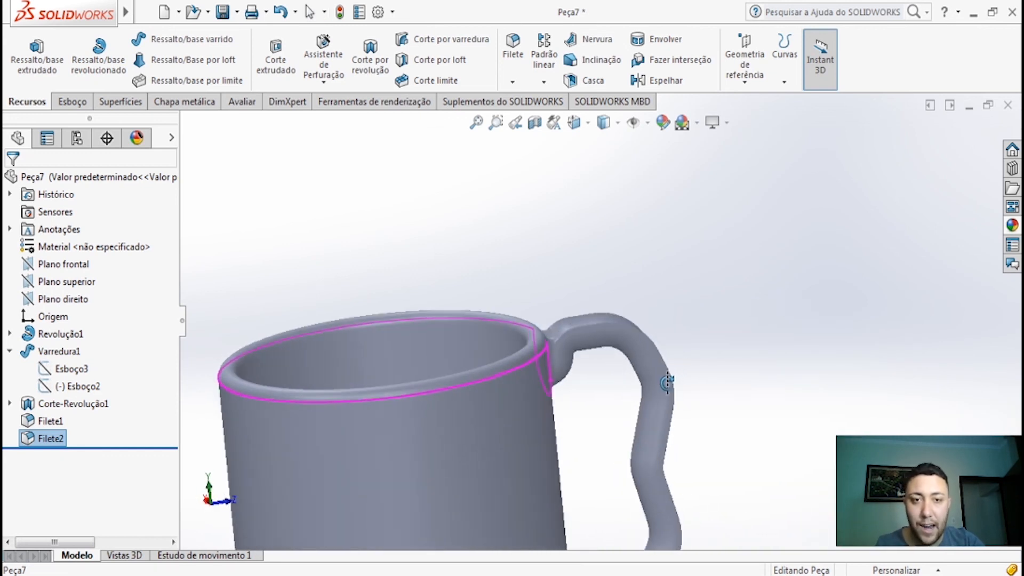
pyautogui.moveTo(655, 400); pyautogui.dragTo(600, 411, button='middle')
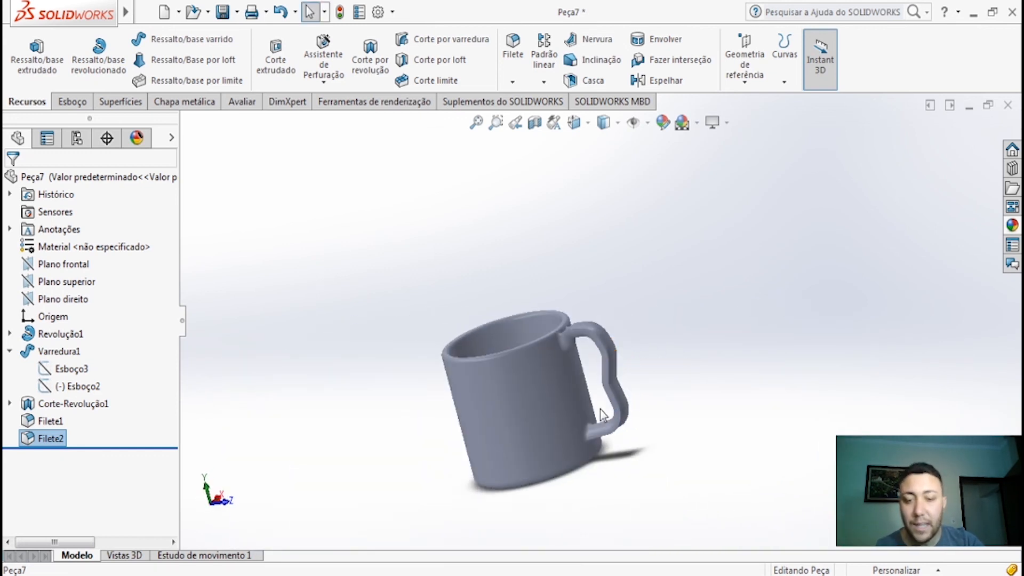
# - Return to the isometric view and display the mug shaded with edges
pyautogui.hotkey('ctrl', '7')
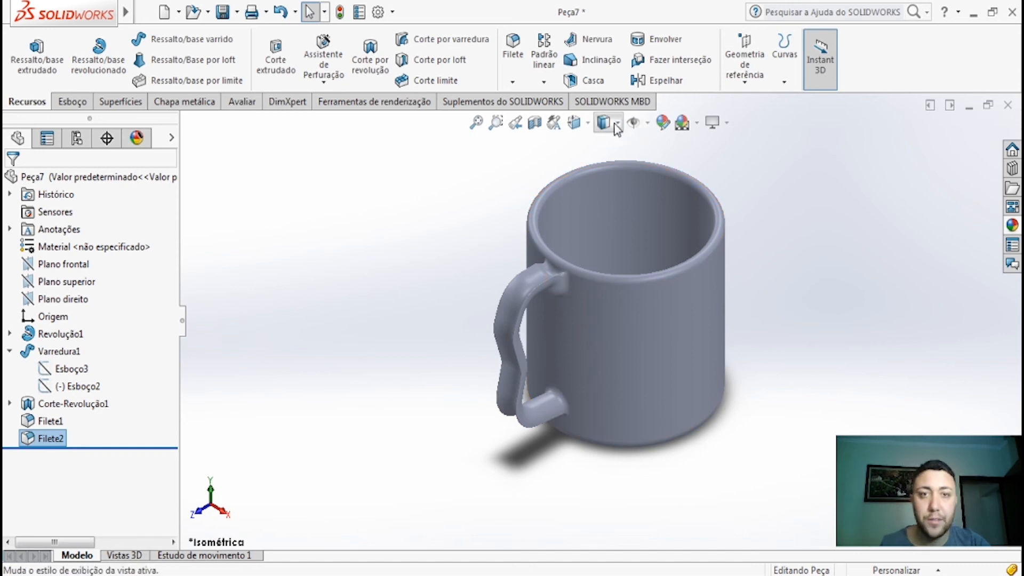
pyautogui.click(647, 122)
pyautogui.click(617, 122)
pyautogui.click(613, 149)
pyautogui.click(833, 223)
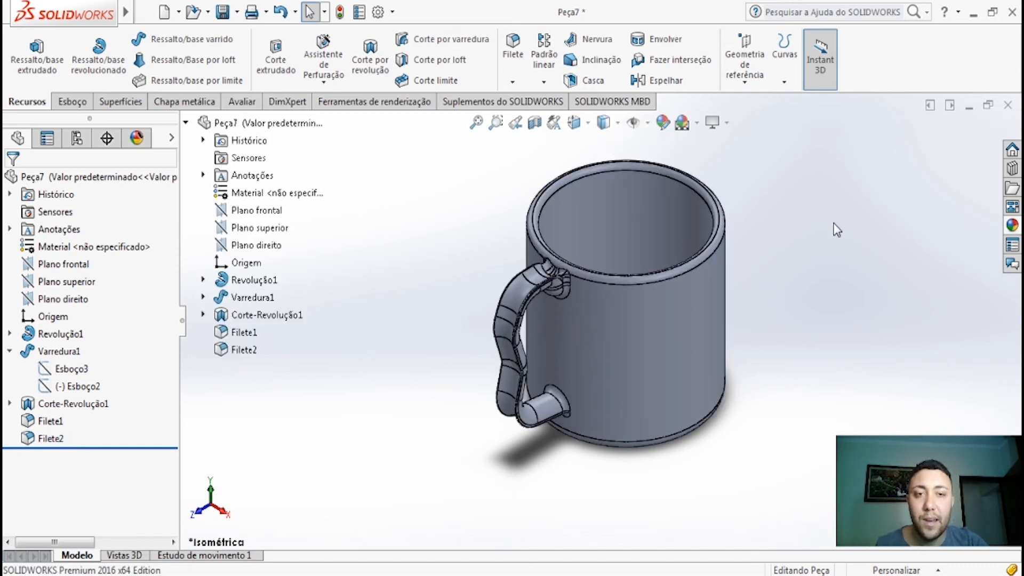
# - Apply the barcode decal from the decal library to the mug's outer cylindrical face
pyautogui.click(1012, 226)
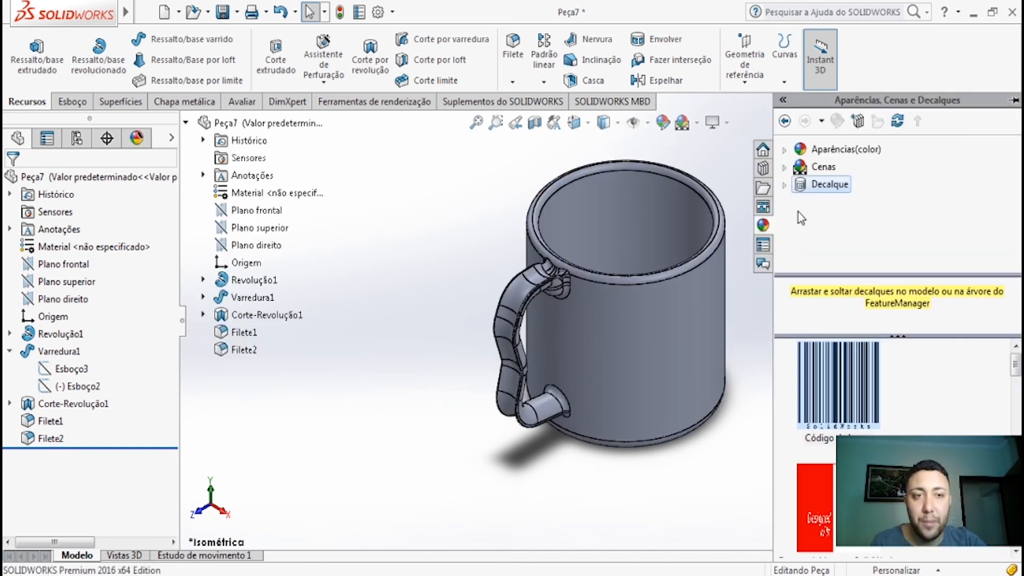
pyautogui.doubleClick(840, 186)
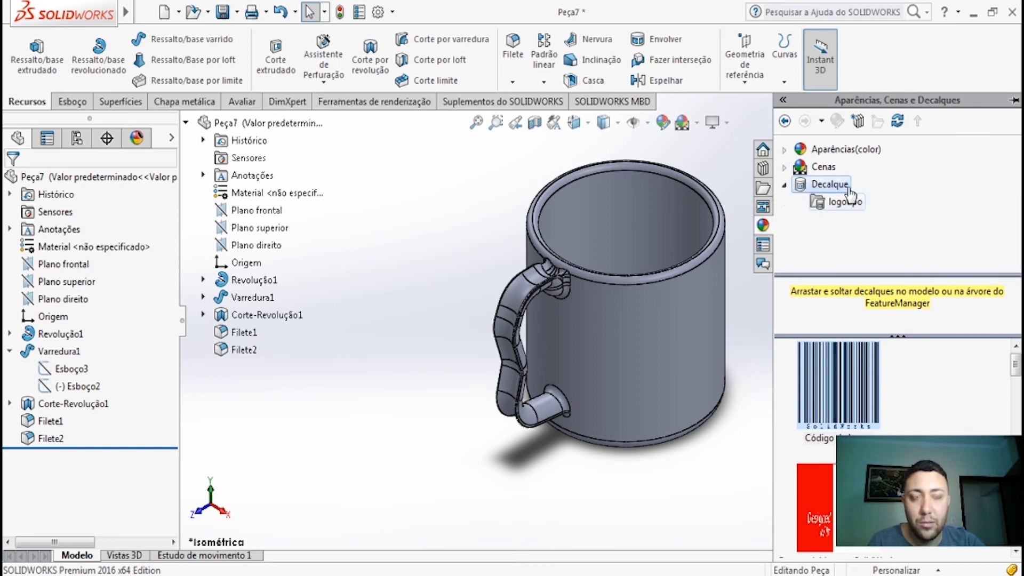
pyautogui.moveTo(845, 401); pyautogui.dragTo(676, 369)
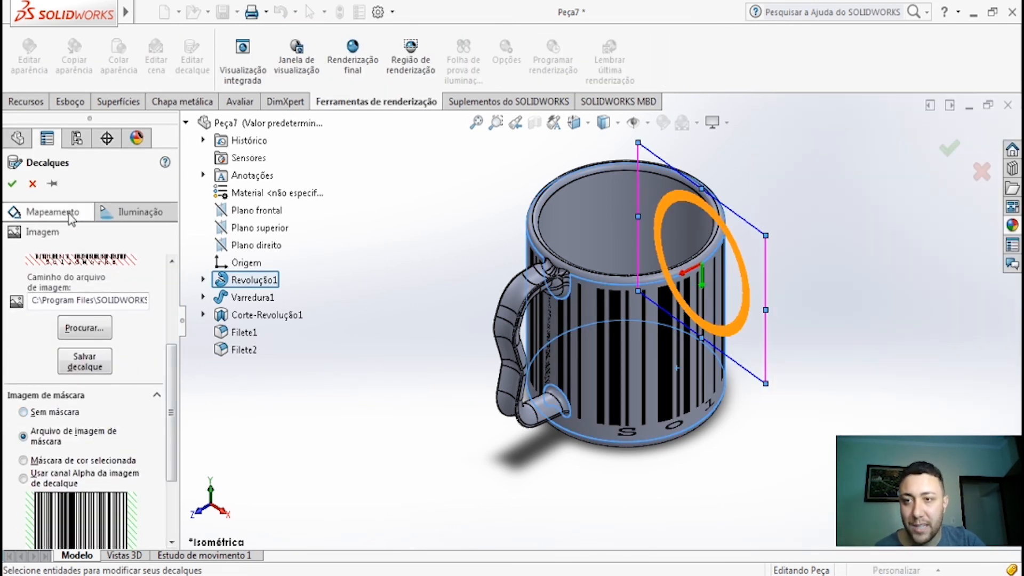
# - Replace the decal's picture with the "iron man" image from the desktop and set it to use no mask
pyautogui.click(85, 328)
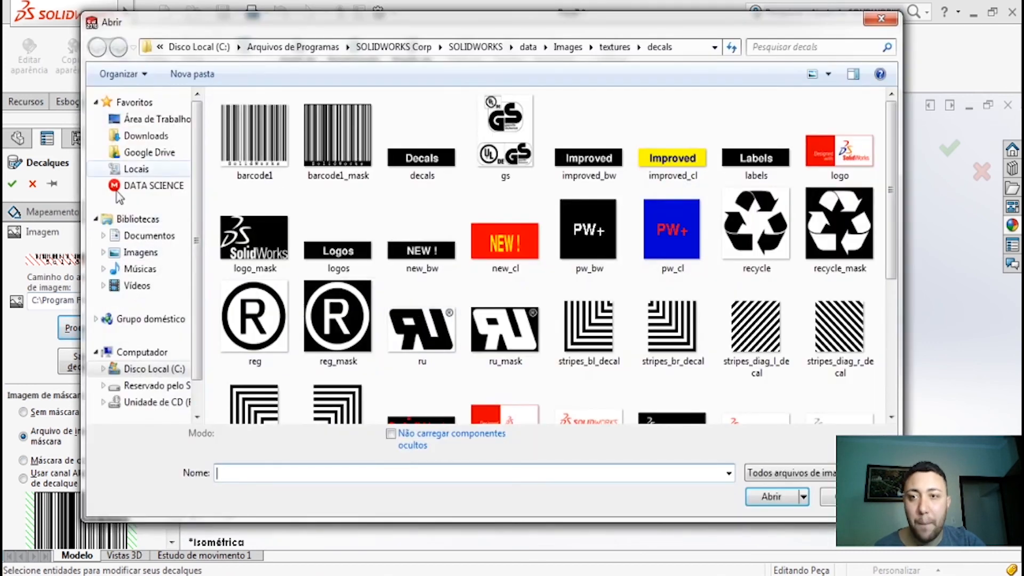
pyautogui.click(149, 118)
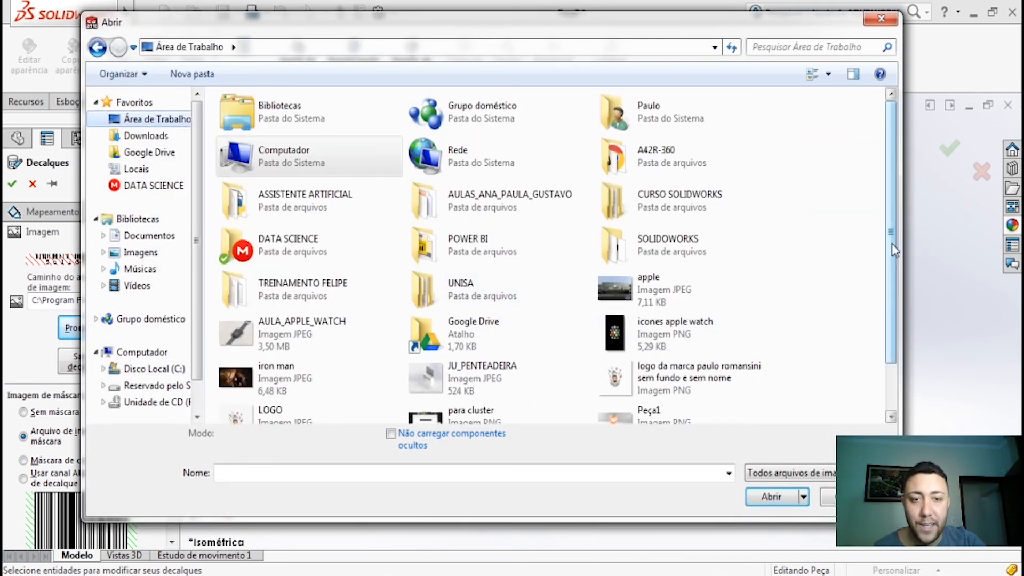
pyautogui.scroll(-2, 891, 303)
pyautogui.click(275, 317)
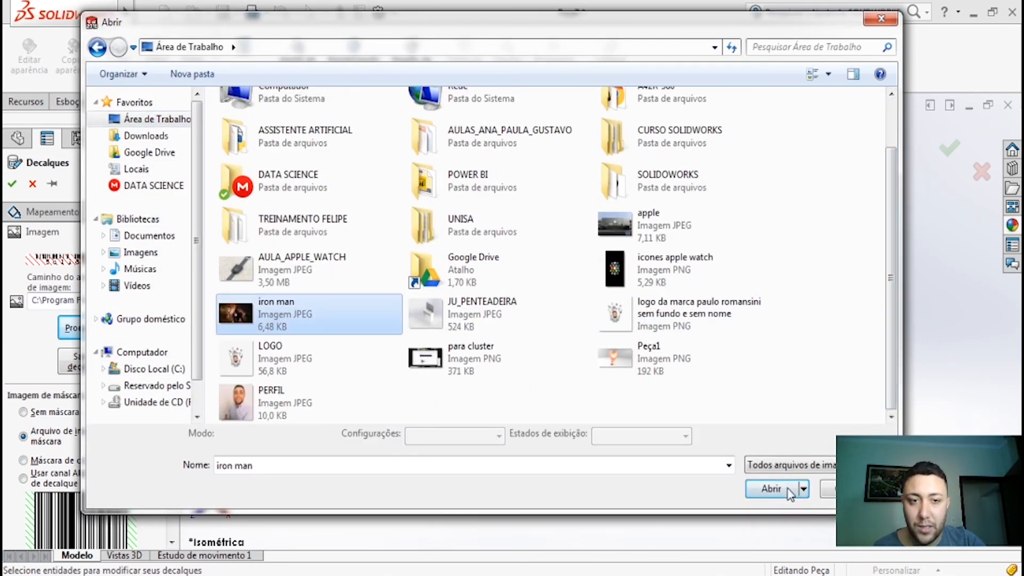
pyautogui.click(771, 488)
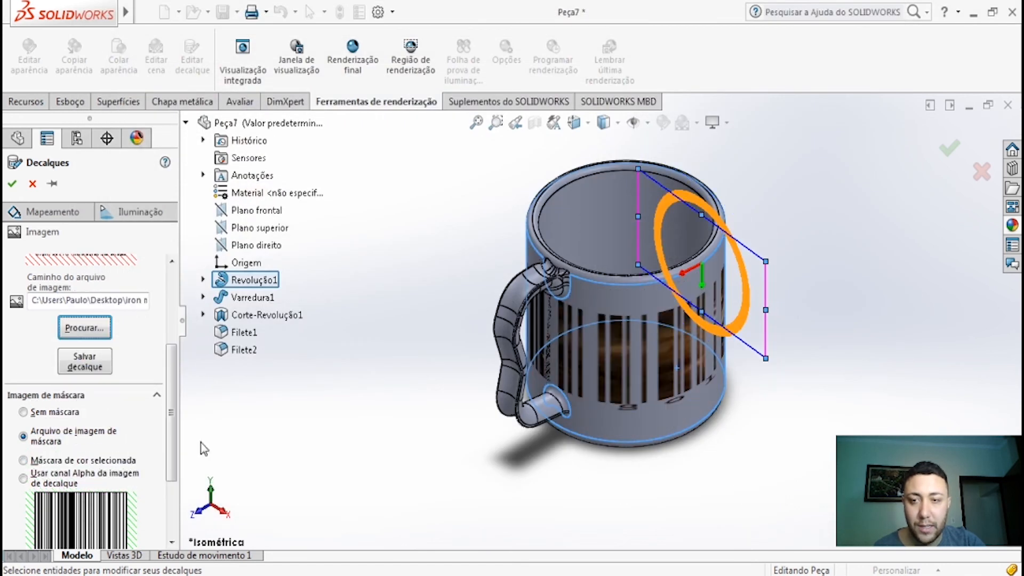
pyautogui.click(30, 414)
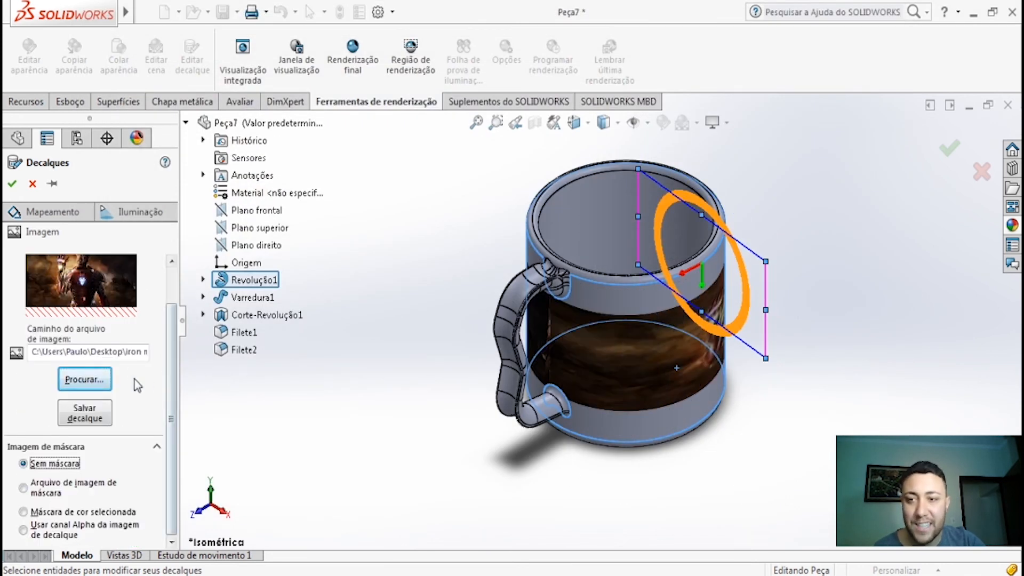
# - Change the decal's mapping type to Projection and check its placement around the mug
pyautogui.click(83, 218)
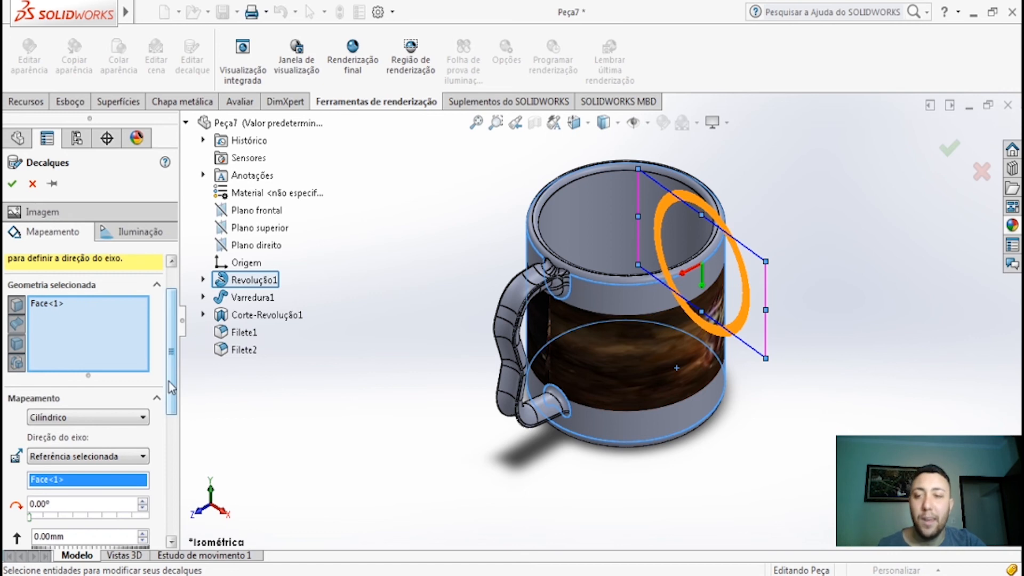
pyautogui.click(100, 420)
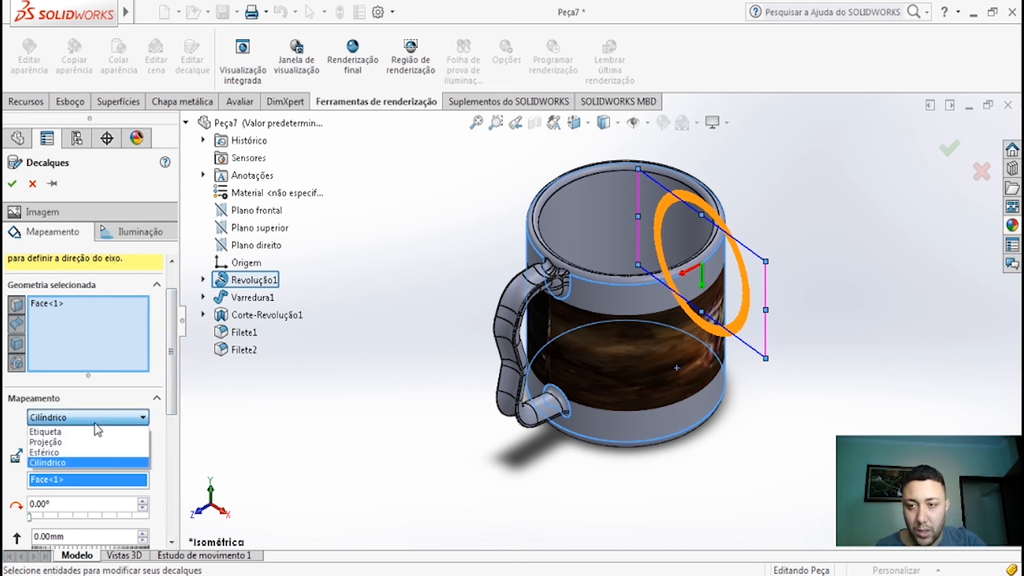
pyautogui.click(75, 443)
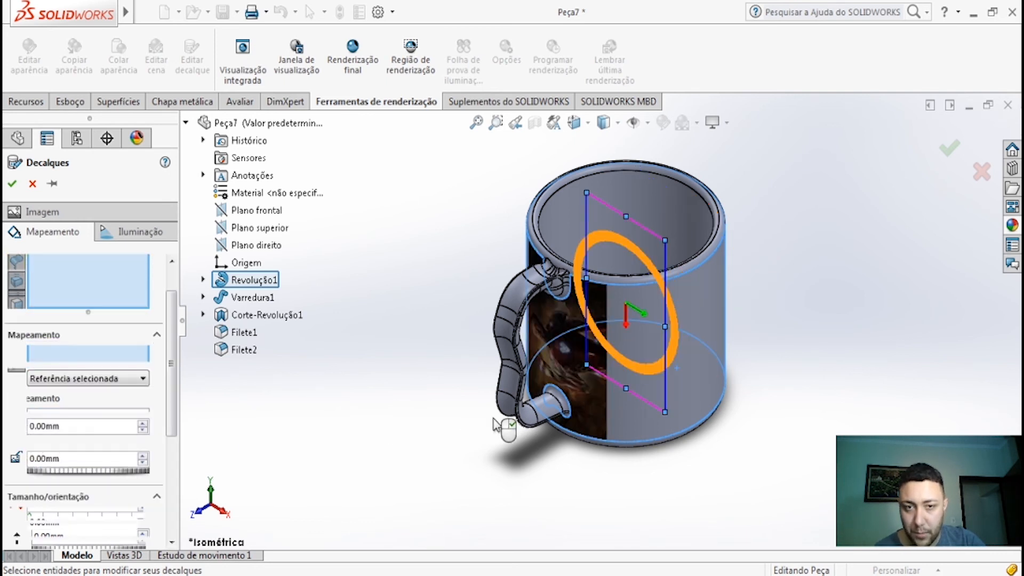
pyautogui.scroll(3, 622, 363)
pyautogui.moveTo(622, 363); pyautogui.dragTo(394, 413, button='middle')
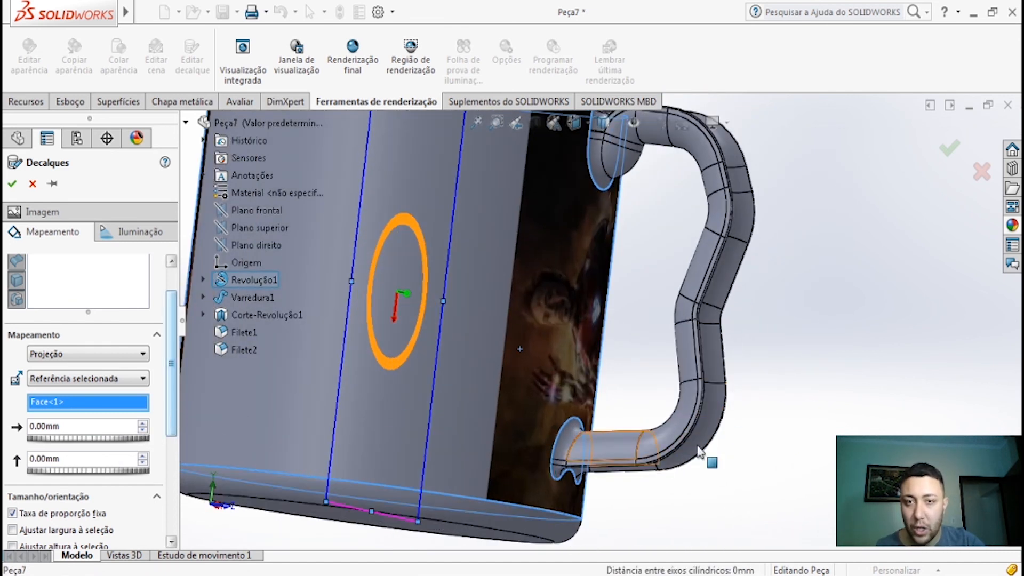
pyautogui.hotkey('ctrl', '7')
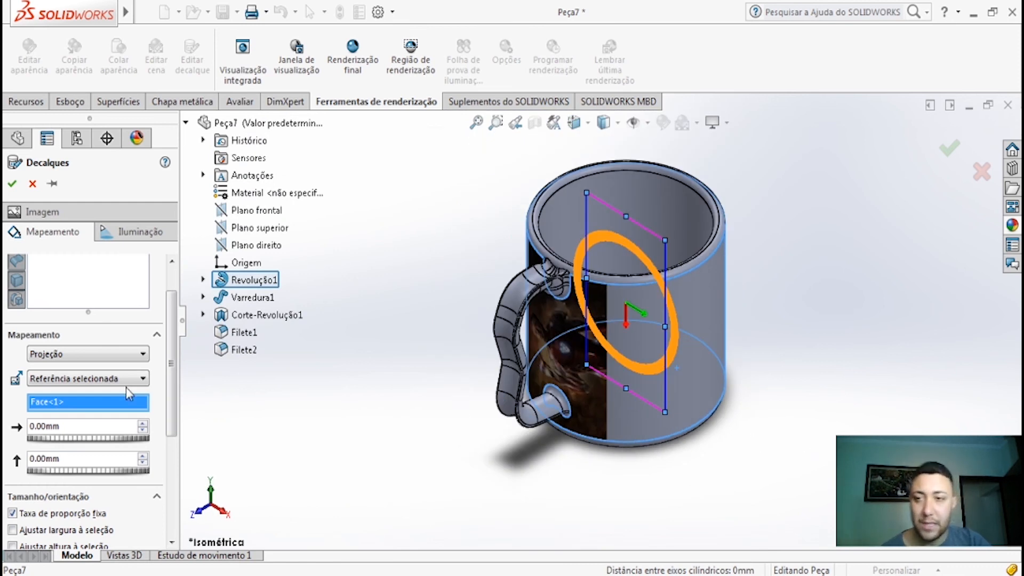
# - Rotate the decal on the mug to an angle of 90°
pyautogui.scroll(-3, 175, 433)
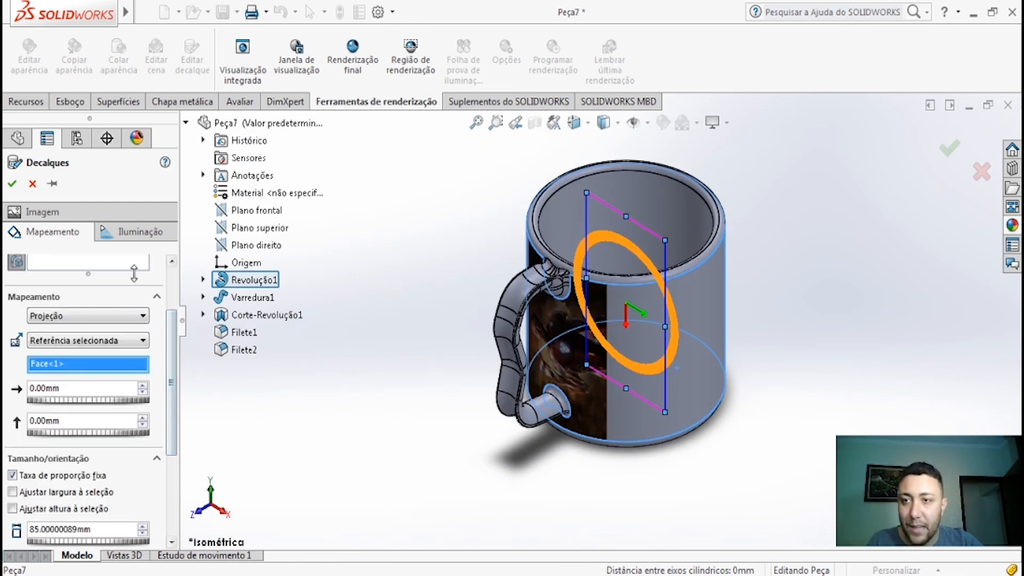
pyautogui.scroll(-5, 92, 469)
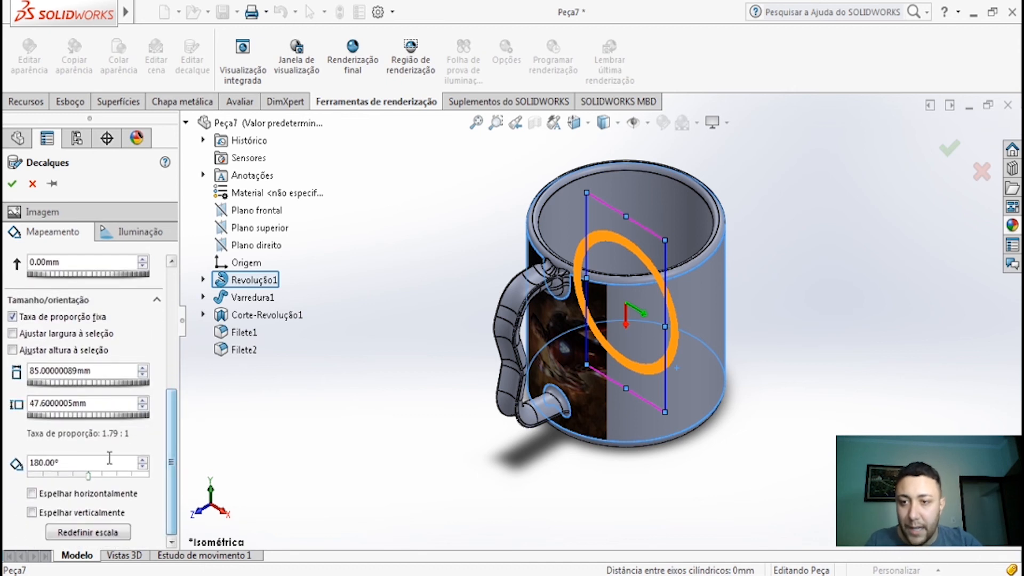
pyautogui.moveTo(89, 476); pyautogui.dragTo(58, 477)
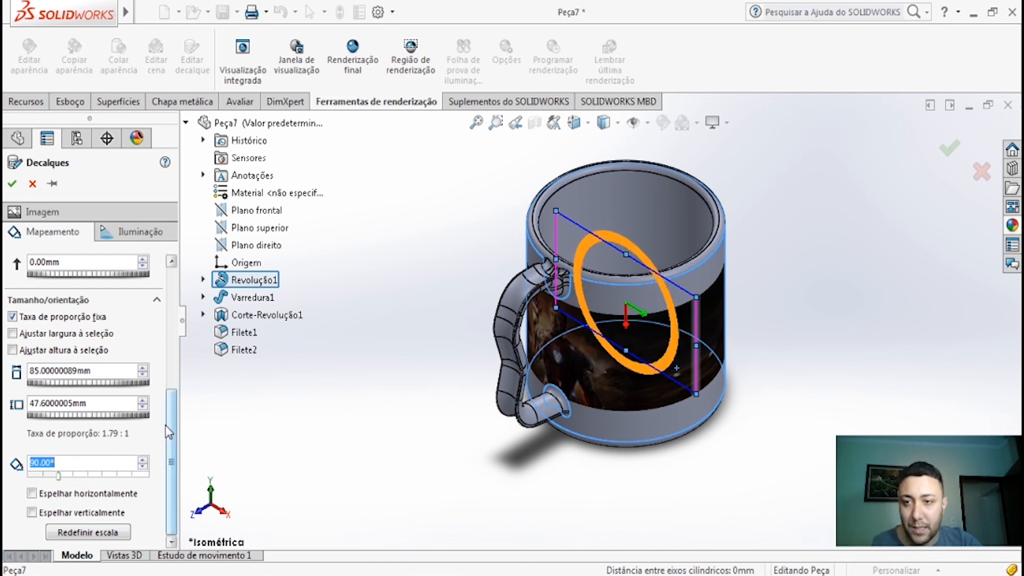
# - Try offsetting the decal 10 mm along the mug's height, and return that offset to 0 mm
pyautogui.moveTo(171, 427); pyautogui.dragTo(177, 370)
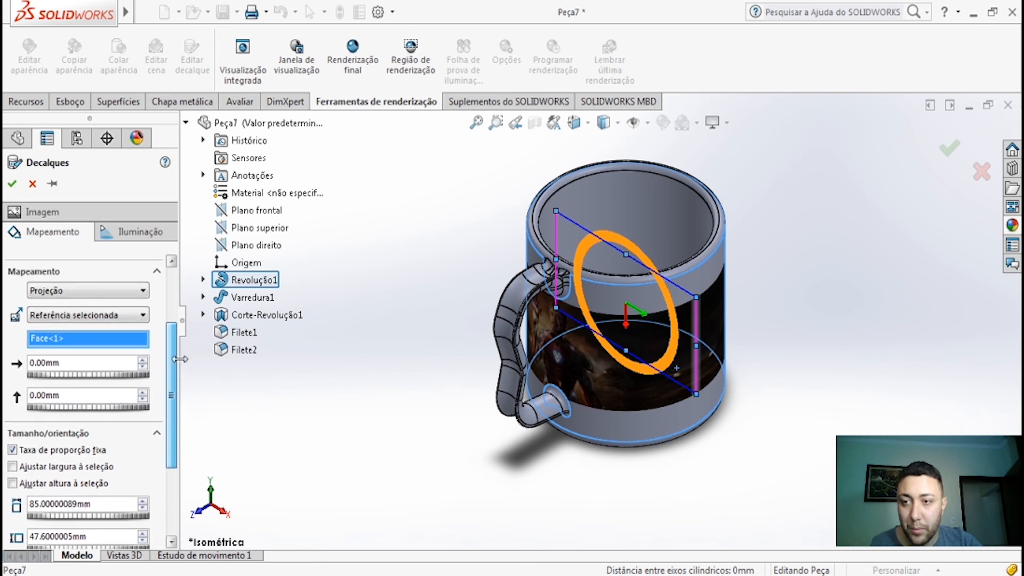
pyautogui.click(143, 361)
pyautogui.click(142, 362)
pyautogui.click(143, 367)
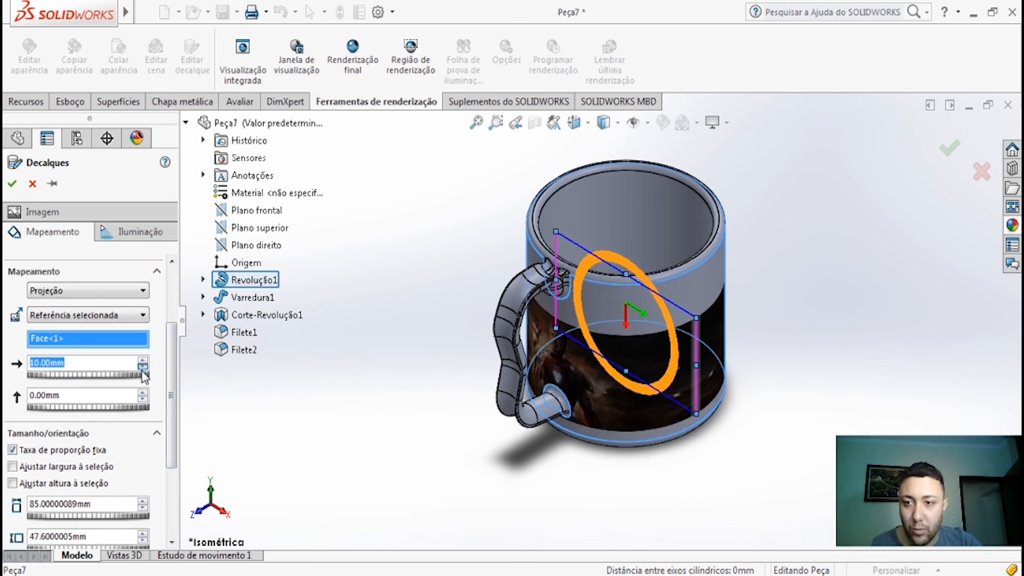
pyautogui.click(143, 367)
# - Shift the projected decal sideways across the mug to an offset of 40 mm
pyautogui.click(143, 392)
pyautogui.click(143, 392)
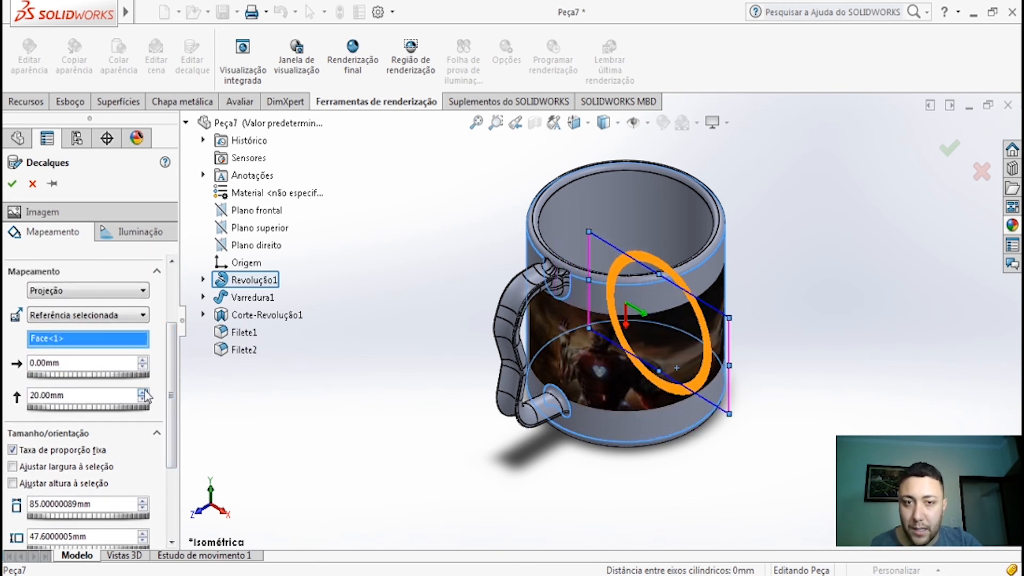
pyautogui.click(143, 392)
pyautogui.click(143, 392)
pyautogui.click(143, 392)
pyautogui.click(143, 392)
pyautogui.click(143, 392)
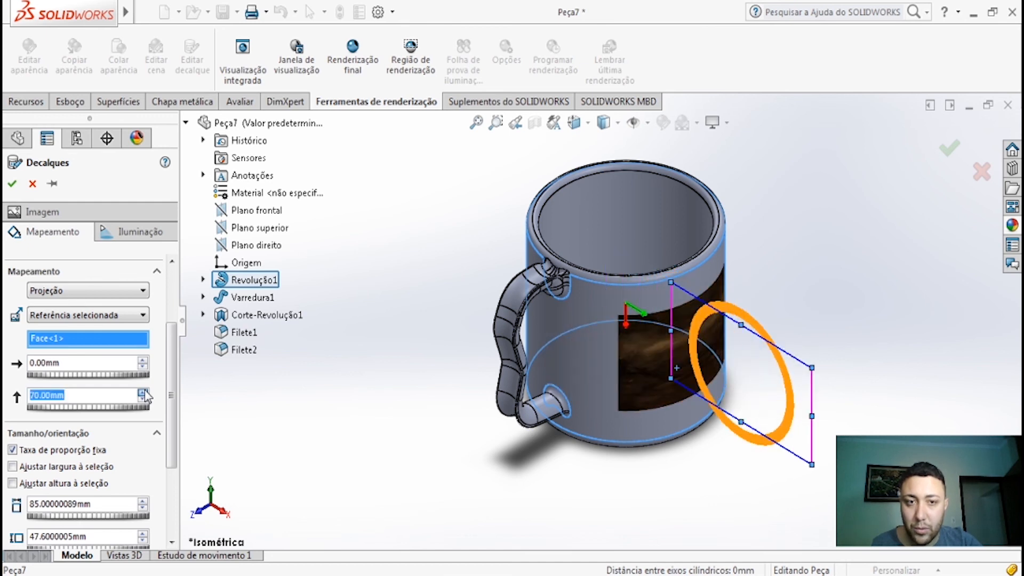
pyautogui.click(143, 399)
pyautogui.click(143, 399)
pyautogui.click(142, 399)
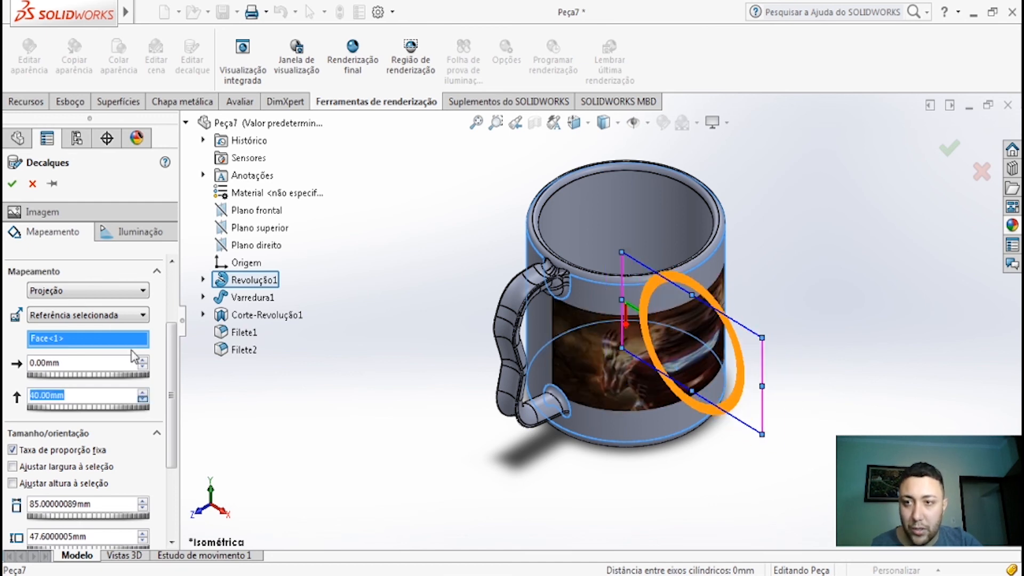
# - Change the decal's mapping type to Label (Etiqueta) and inspect how the picture wraps around the mug
pyautogui.click(99, 291)
pyautogui.click(90, 304)
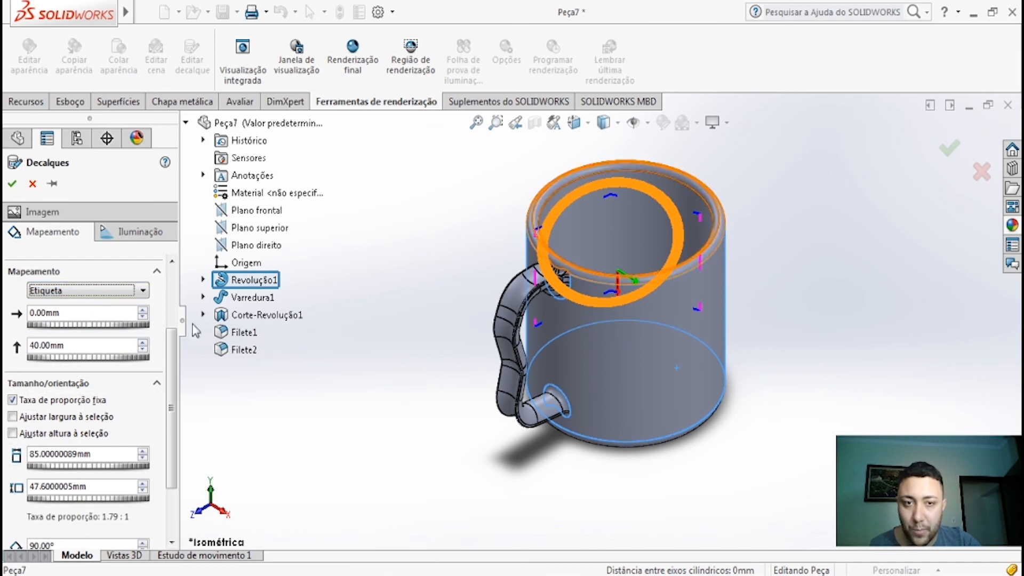
pyautogui.scroll(3, 650, 324)
pyautogui.moveTo(651, 324); pyautogui.dragTo(841, 402, button='middle')
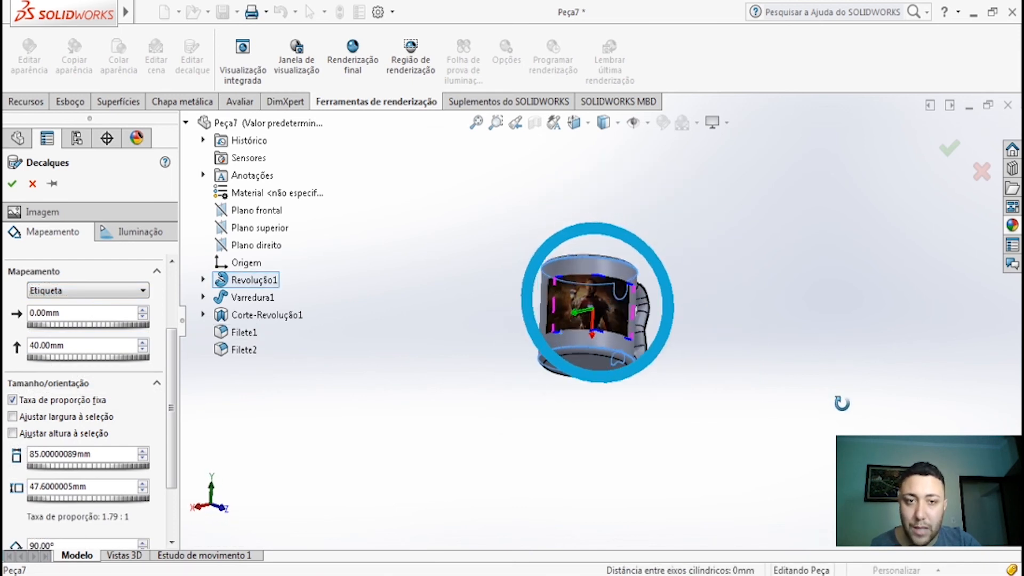
pyautogui.scroll(-3, 600, 300)
pyautogui.scroll(-2, 597, 301)
pyautogui.moveTo(596, 303); pyautogui.dragTo(91, 364, button='middle')
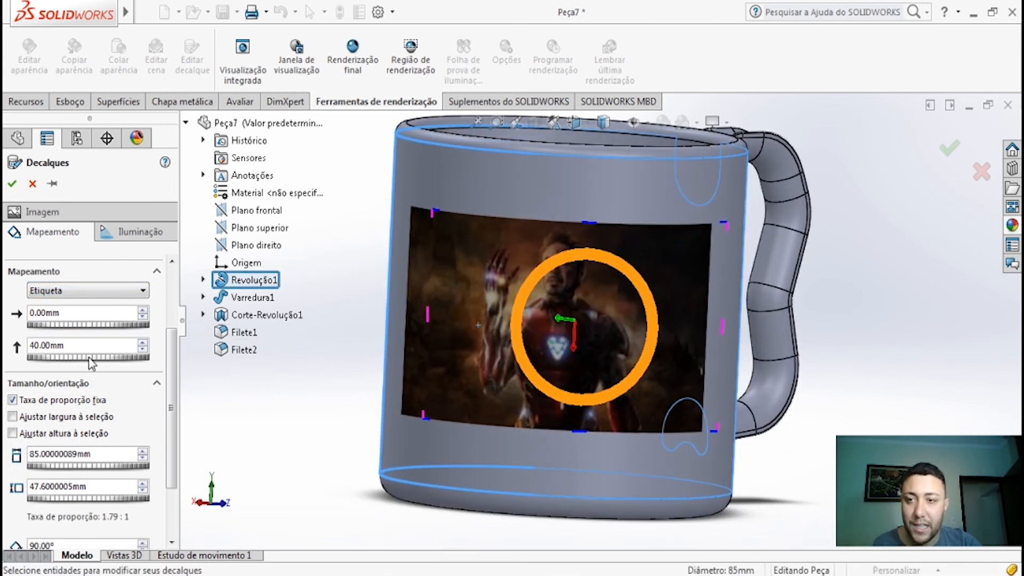
# - Enlarge the decal to a height of about 77.6 mm with the fixed aspect ratio kept
pyautogui.click(142, 483)
pyautogui.click(143, 483)
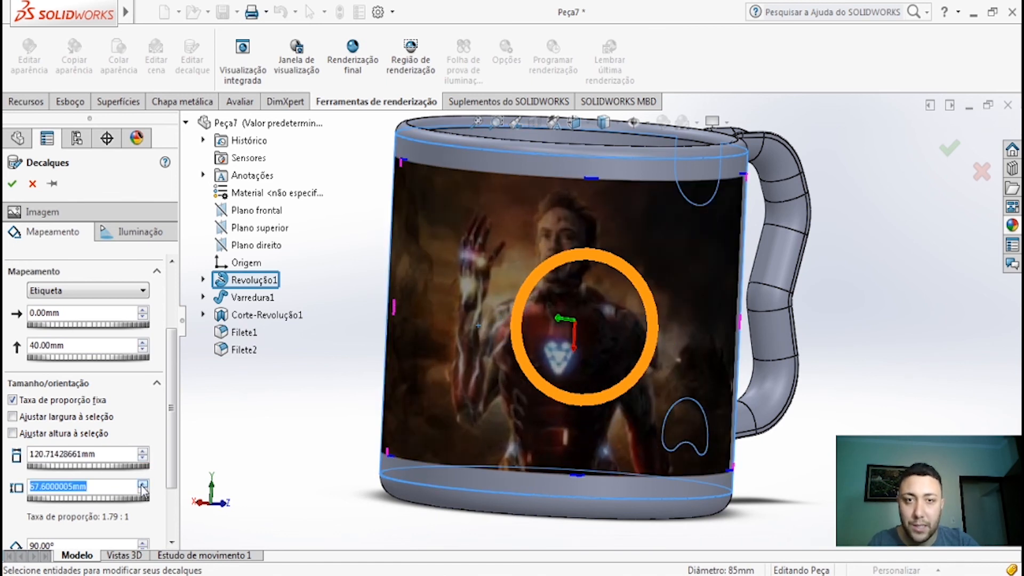
pyautogui.click(142, 483)
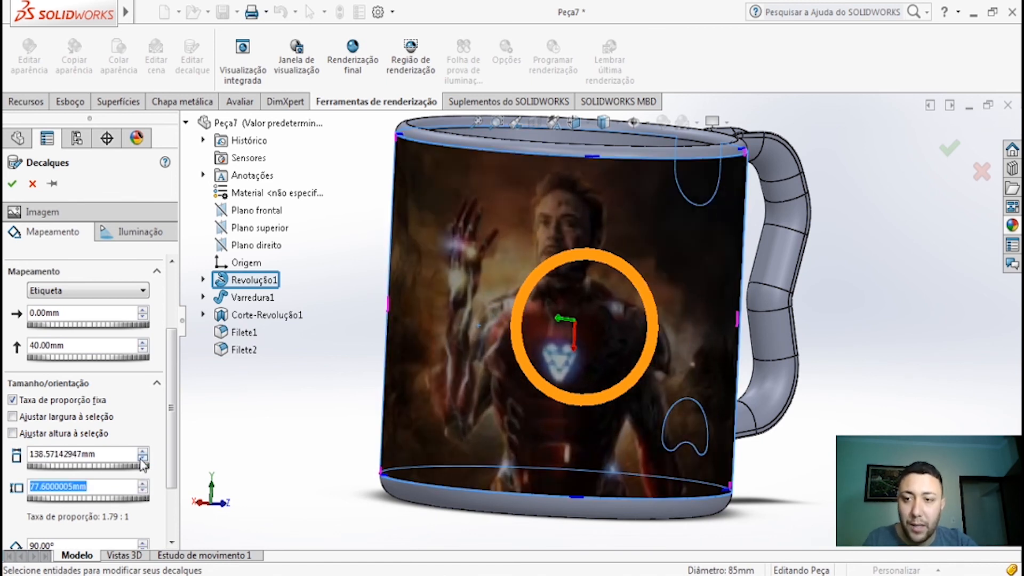
# - Try a -10 mm offset along the mug's height, restore it to 0 mm, and set the offset around the mug to 0 mm
pyautogui.scroll(2, 597, 320)
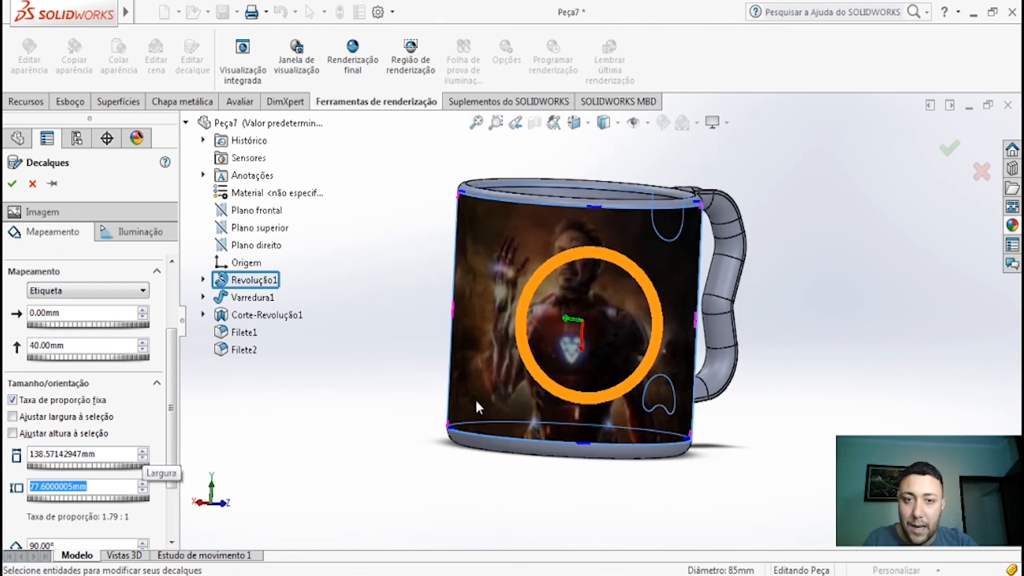
pyautogui.moveTo(544, 396); pyautogui.dragTo(519, 395, button='middle')
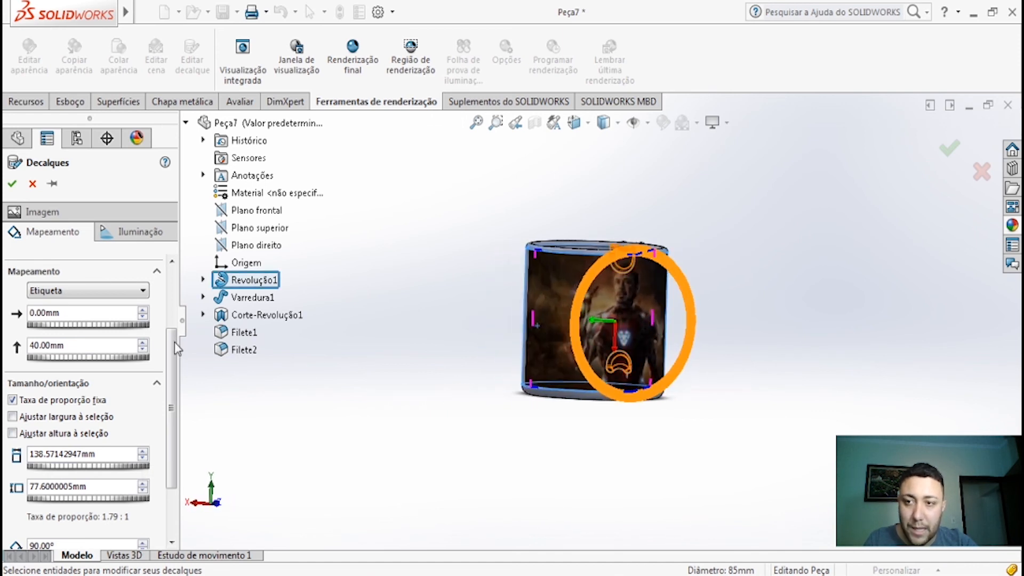
pyautogui.click(143, 316)
pyautogui.click(143, 310)
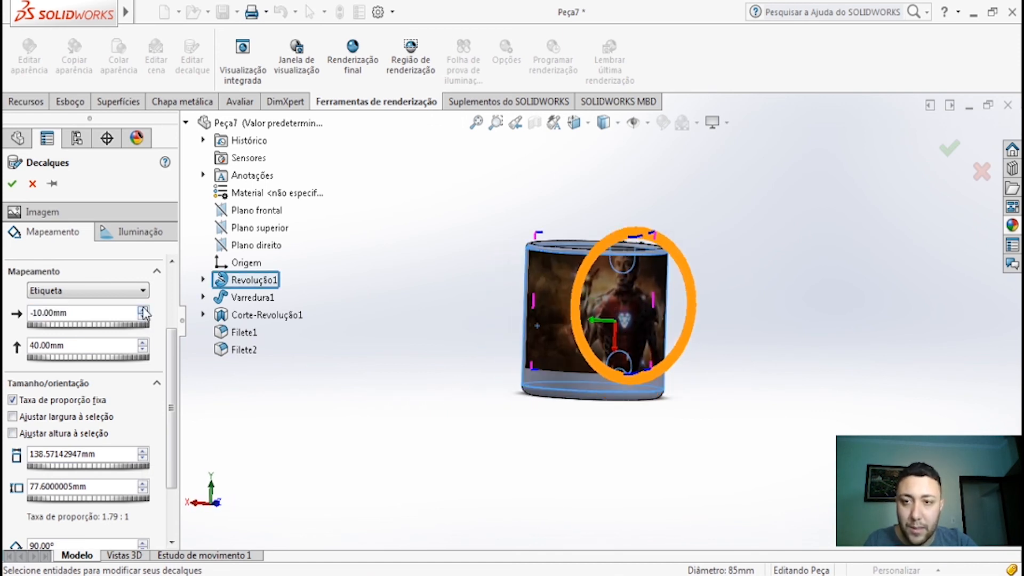
pyautogui.click(143, 350)
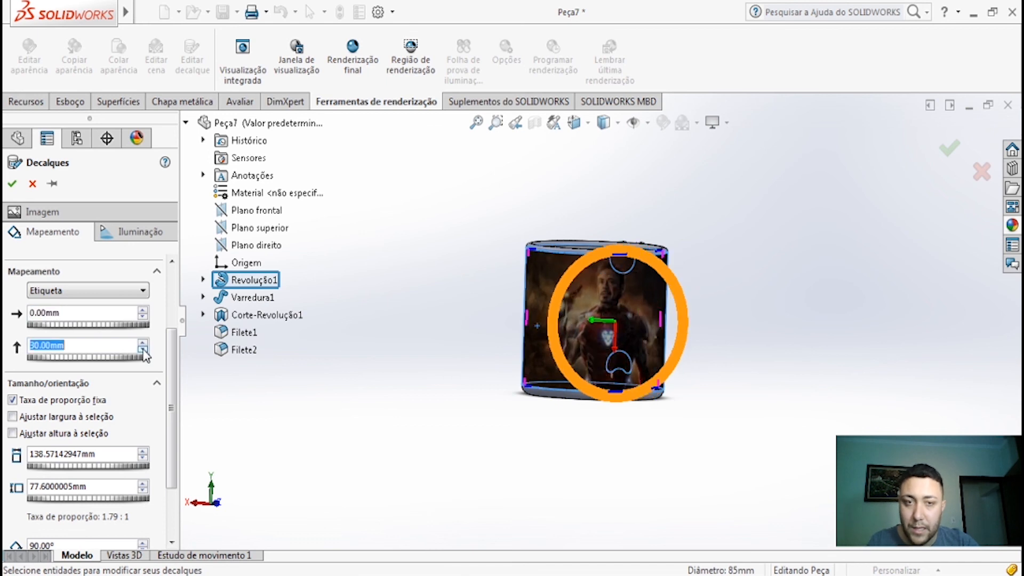
pyautogui.click(143, 351)
pyautogui.click(143, 351)
pyautogui.click(143, 350)
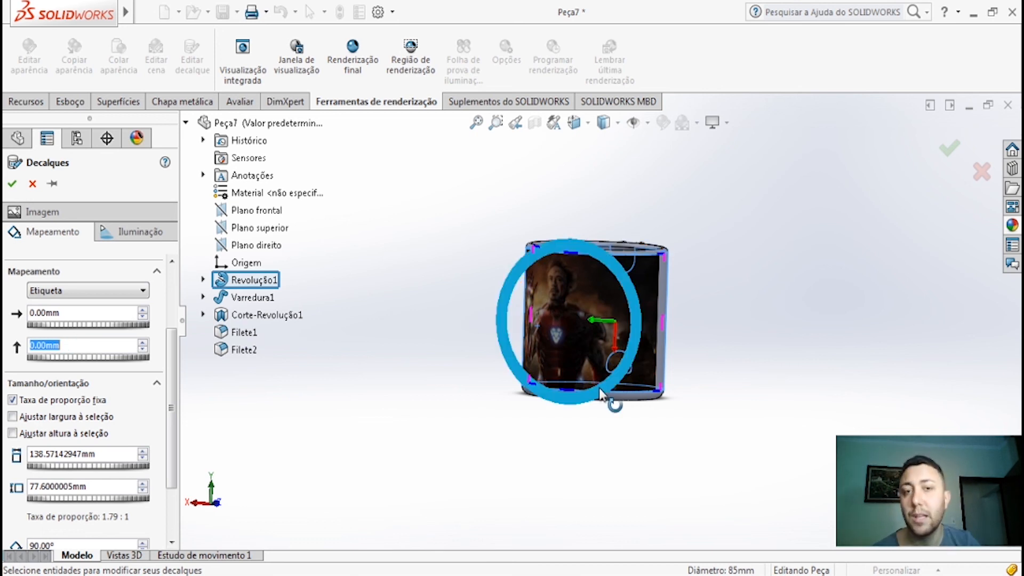
# - Set the decal's offset around the mug to -50 mm and accept the decal
pyautogui.scroll(3, 566, 366)
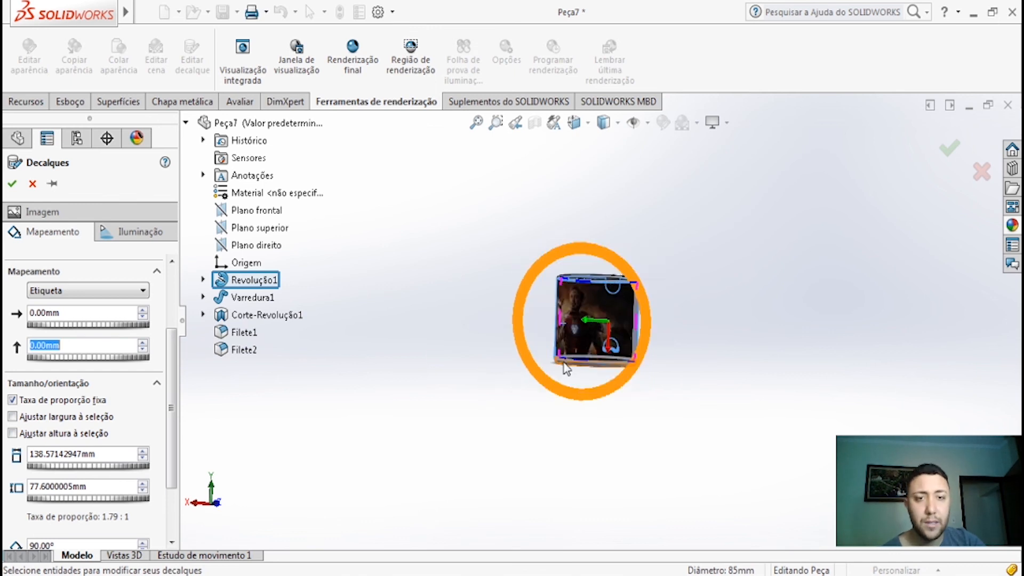
pyautogui.moveTo(567, 365); pyautogui.dragTo(661, 304, button='middle')
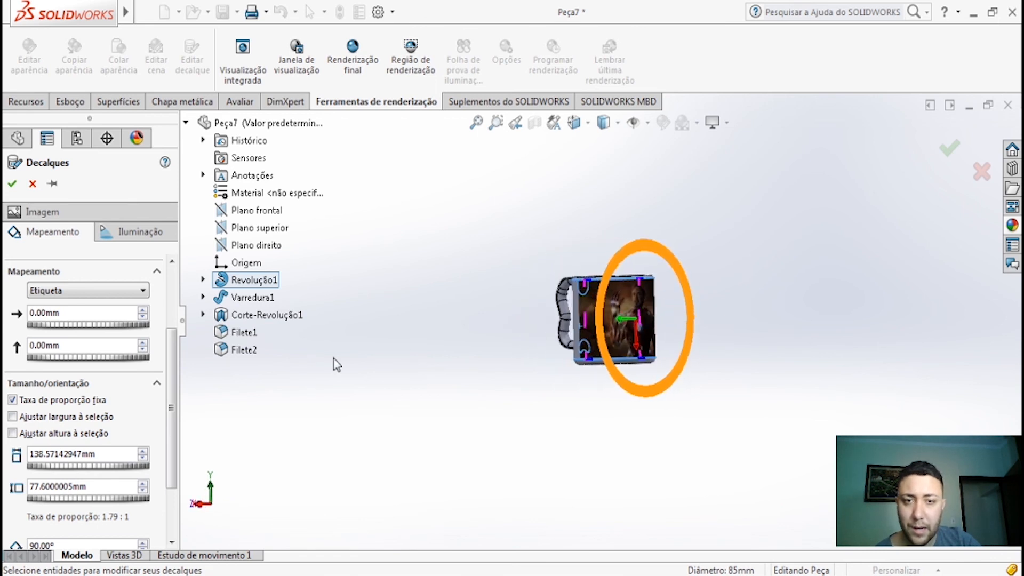
pyautogui.click(143, 343)
pyautogui.click(142, 349)
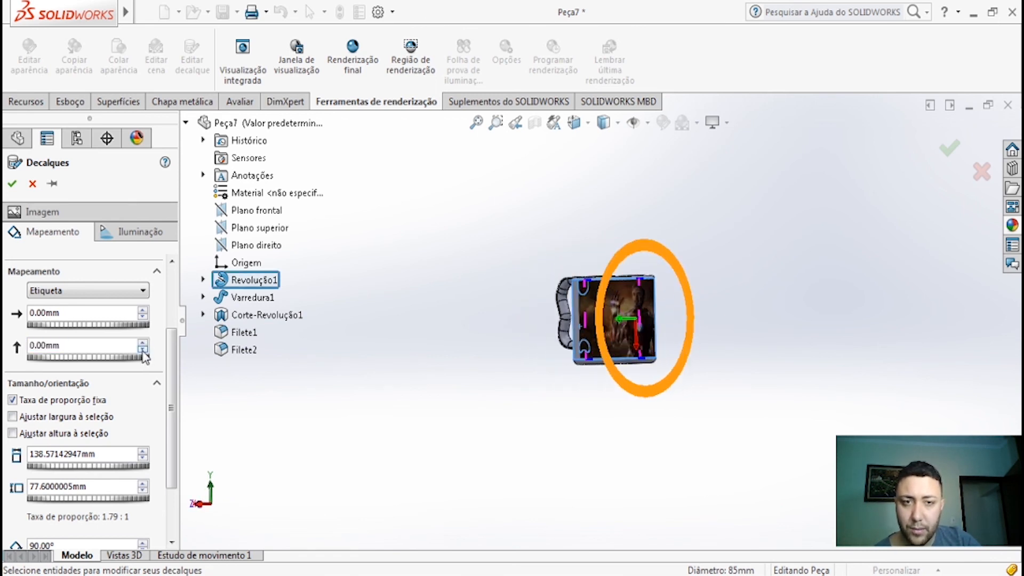
pyautogui.click(142, 350)
pyautogui.click(142, 350)
pyautogui.click(142, 350)
pyautogui.click(143, 350)
pyautogui.click(143, 350)
pyautogui.hotkey('ctrl', '7')
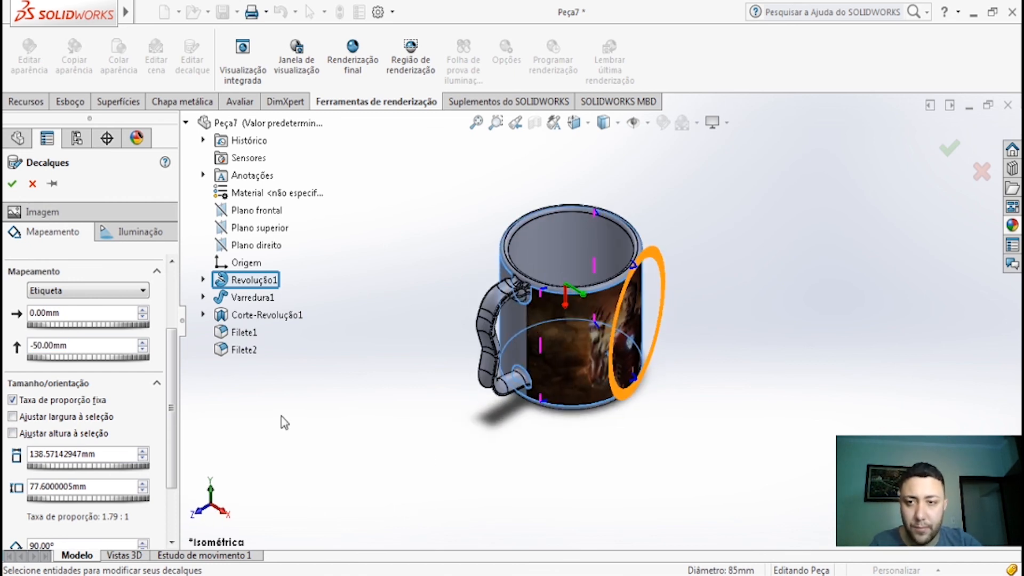
pyautogui.click(11, 184)
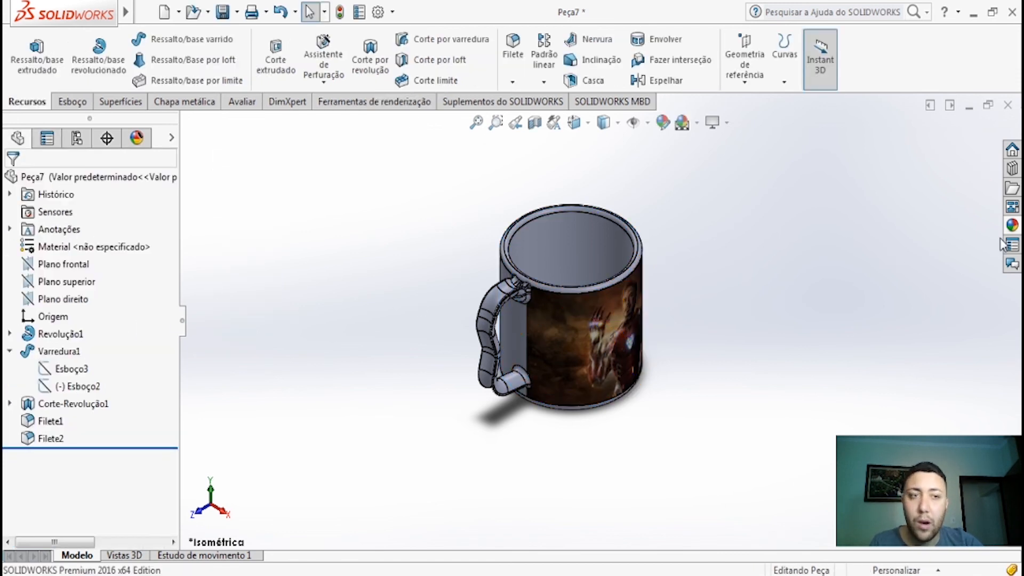
# - Colour the whole mug body red using the standard (padrão) colour palette
pyautogui.click(1011, 226)
pyautogui.click(783, 186)
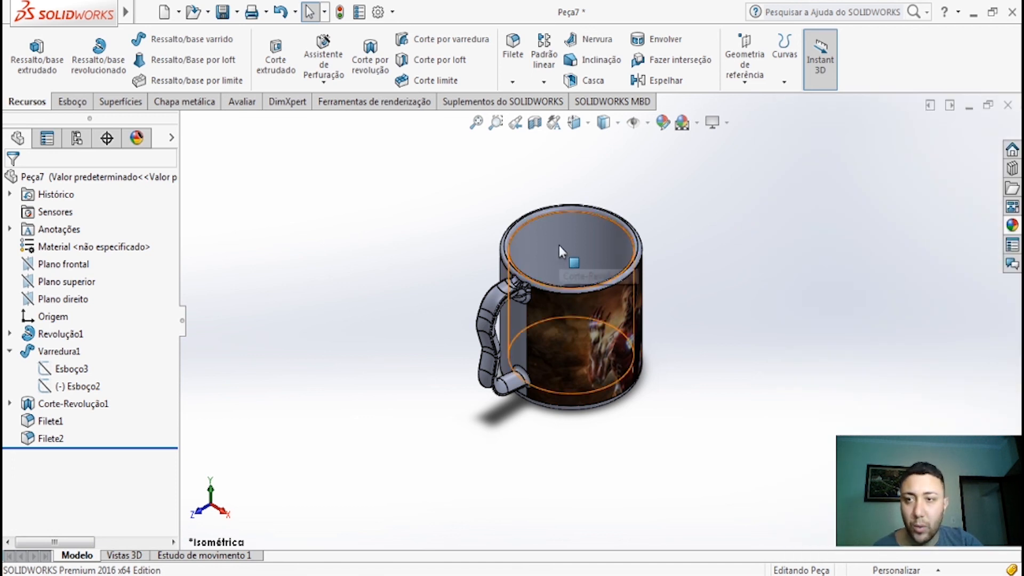
pyautogui.click(558, 252)
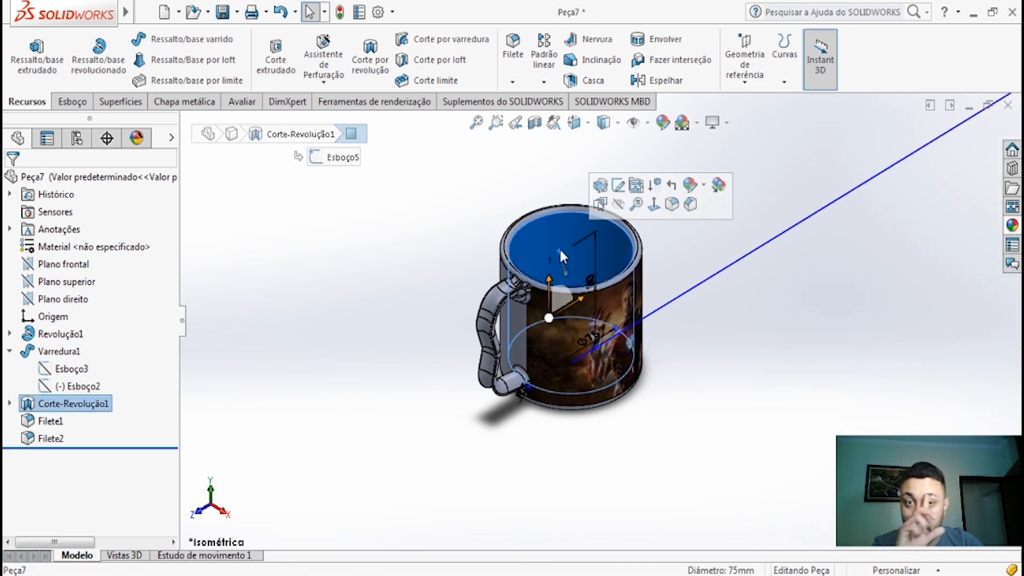
pyautogui.click(695, 186)
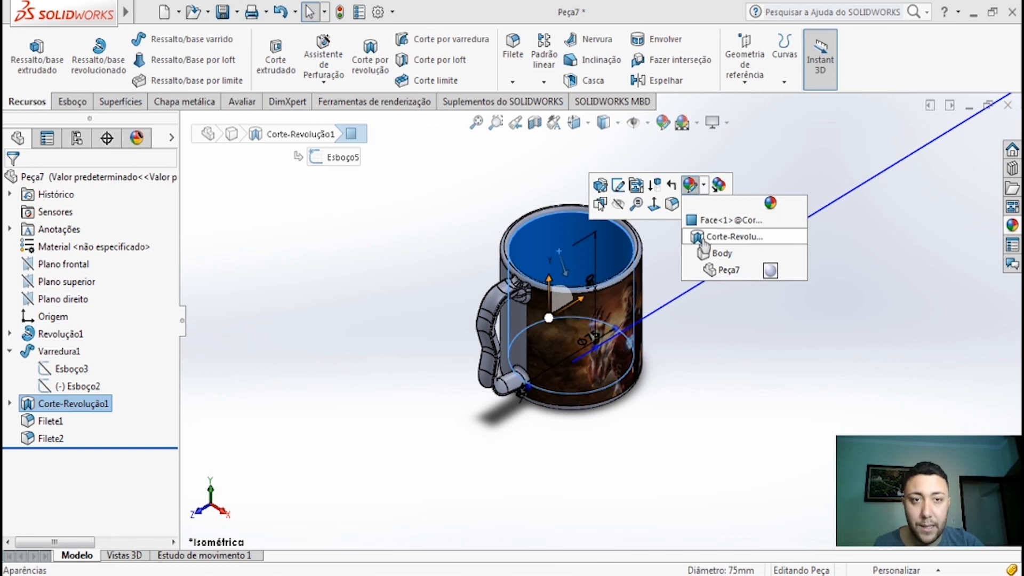
pyautogui.click(715, 256)
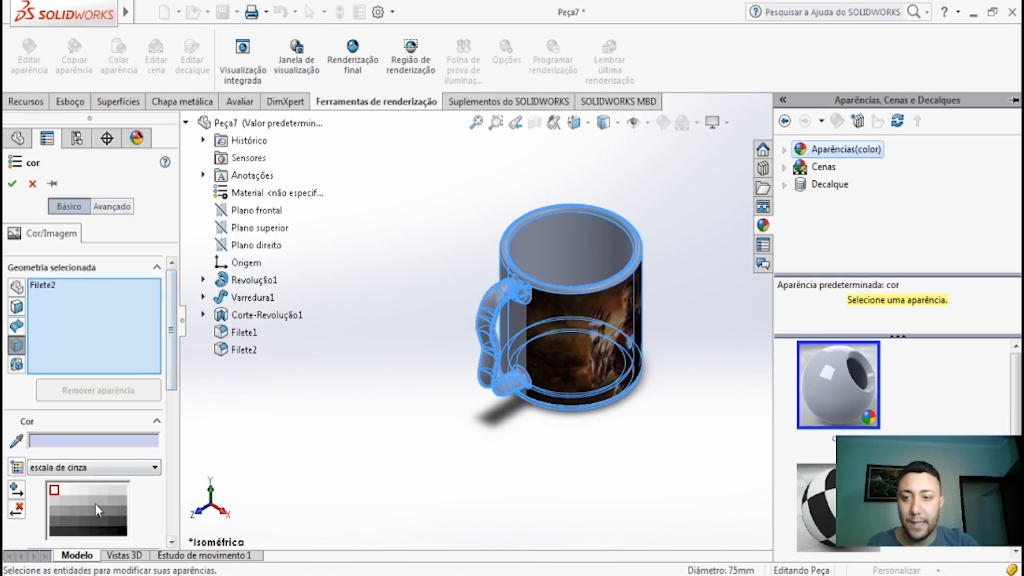
pyautogui.click(87, 467)
pyautogui.click(68, 499)
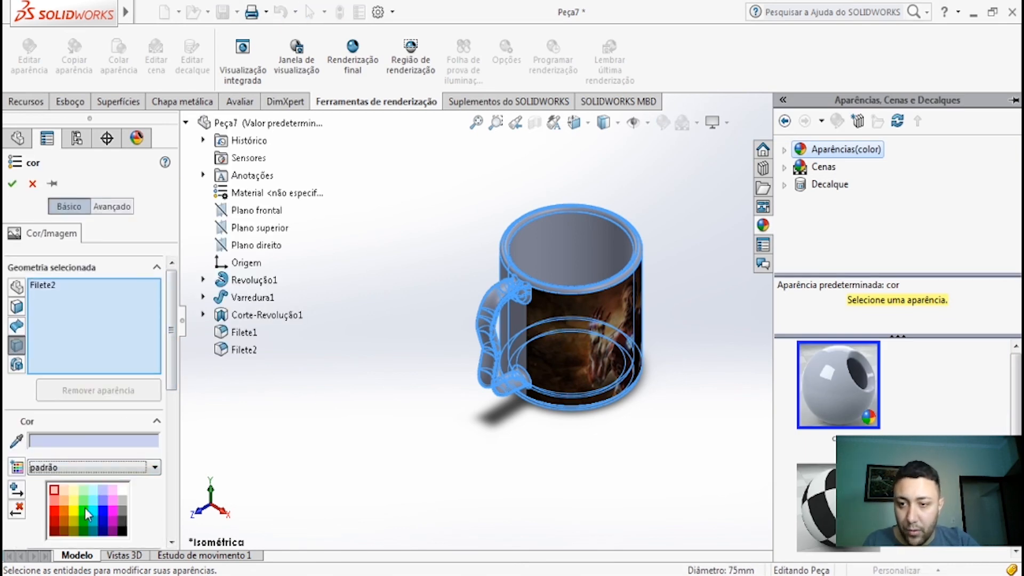
pyautogui.click(75, 510)
pyautogui.click(76, 500)
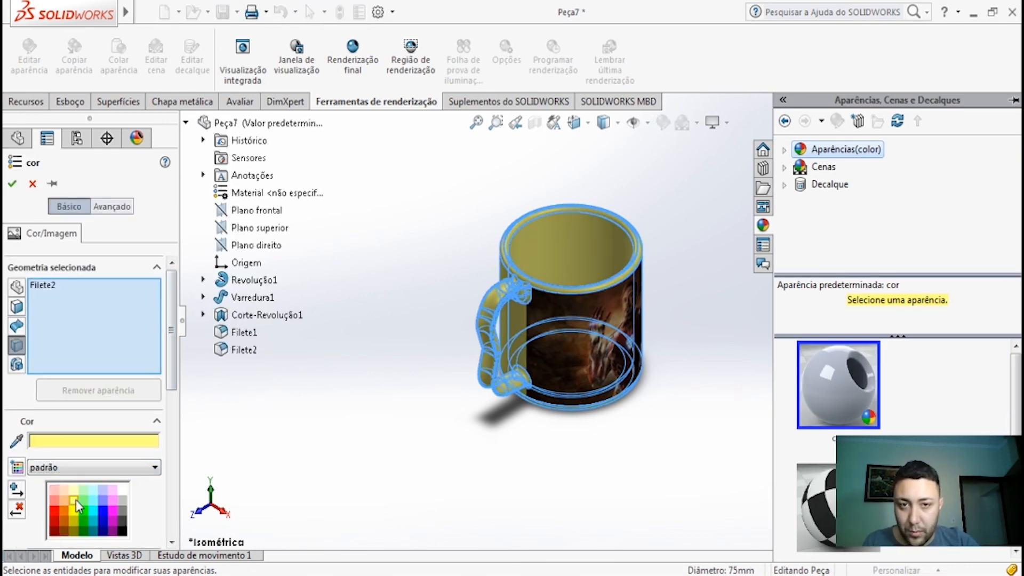
pyautogui.click(54, 511)
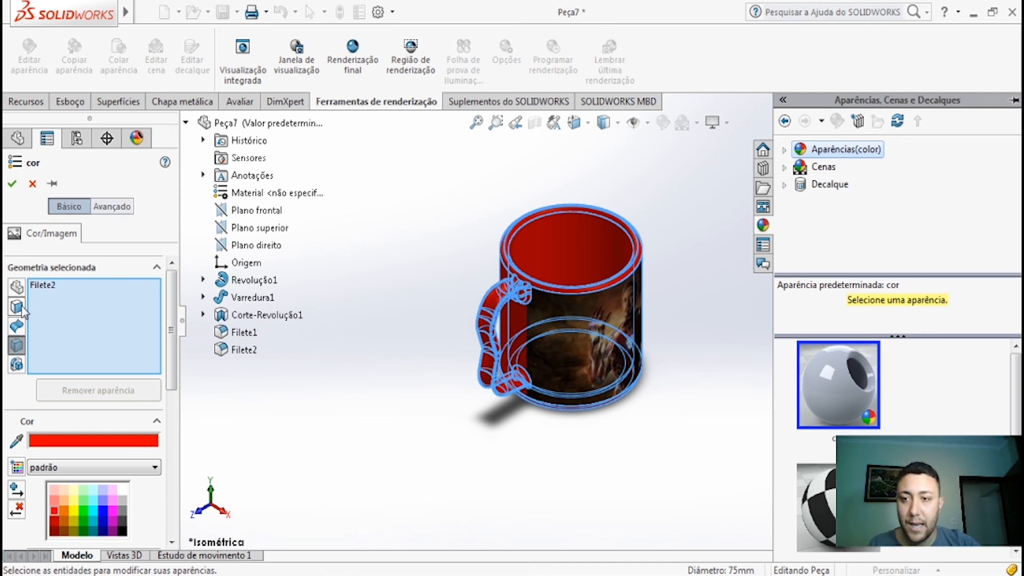
pyautogui.click(12, 183)
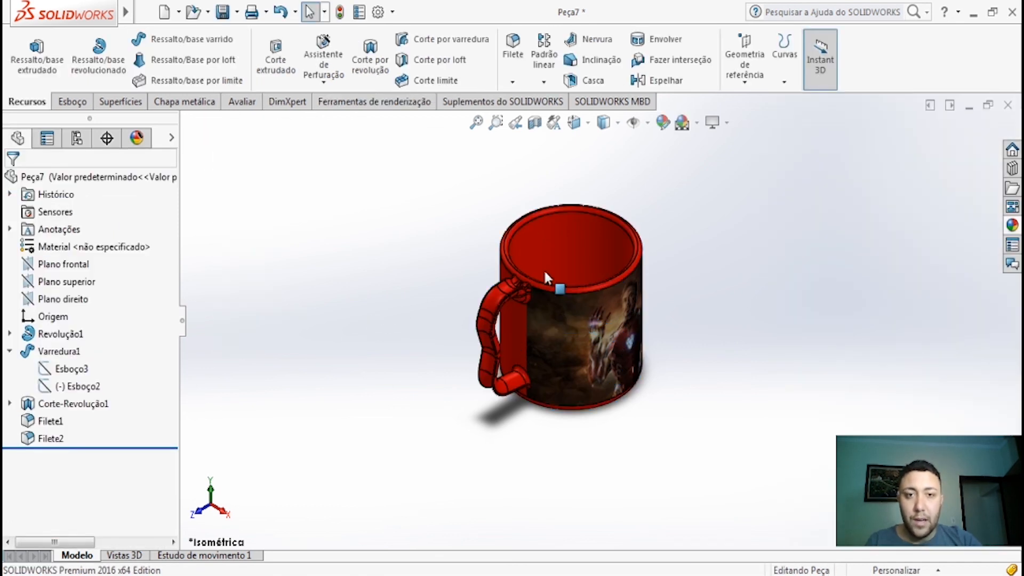
# - Colour only the mug's inner cylindrical face bright yellow from the standard palette
pyautogui.click(552, 242)
pyautogui.click(684, 177)
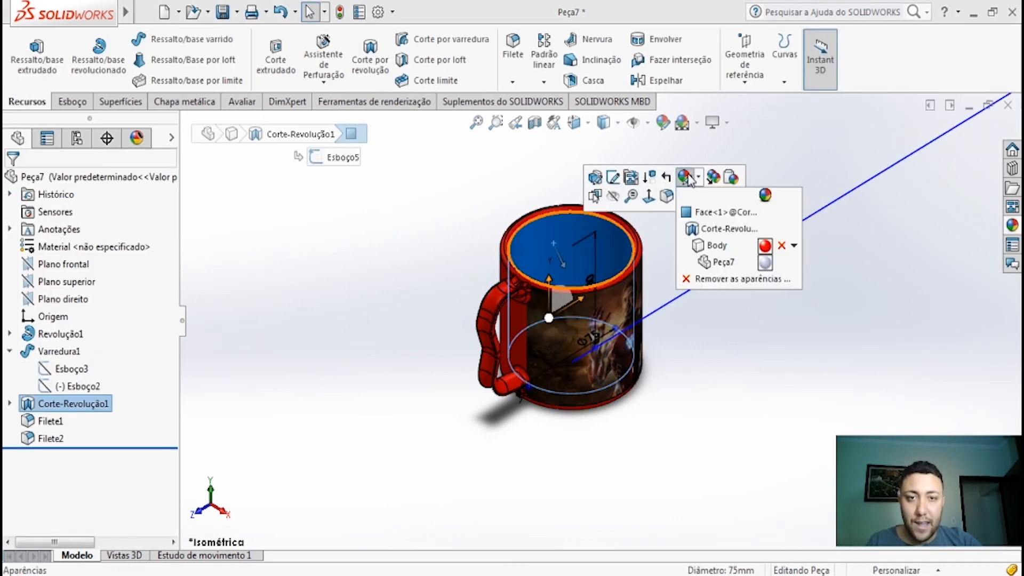
pyautogui.click(705, 213)
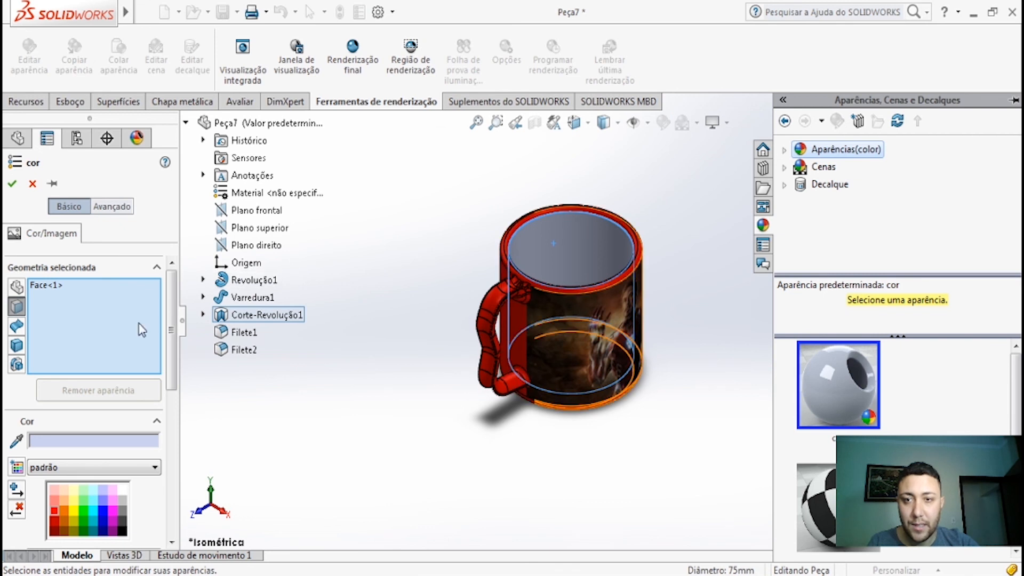
pyautogui.click(72, 511)
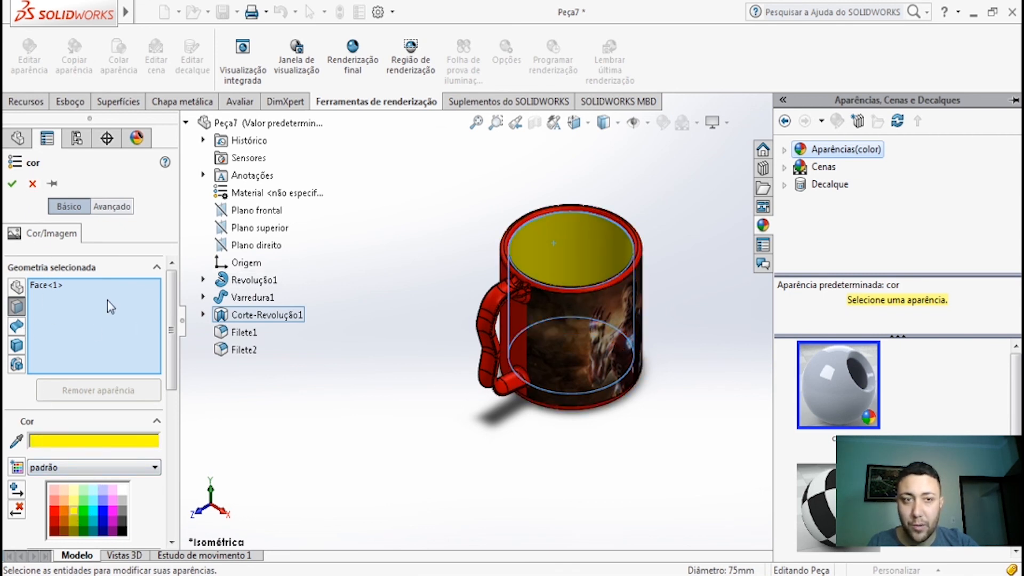
# - Apply the polished brass (latão polido) metal appearance to the mug's inner cylindrical face and accept it
pyautogui.click(784, 150)
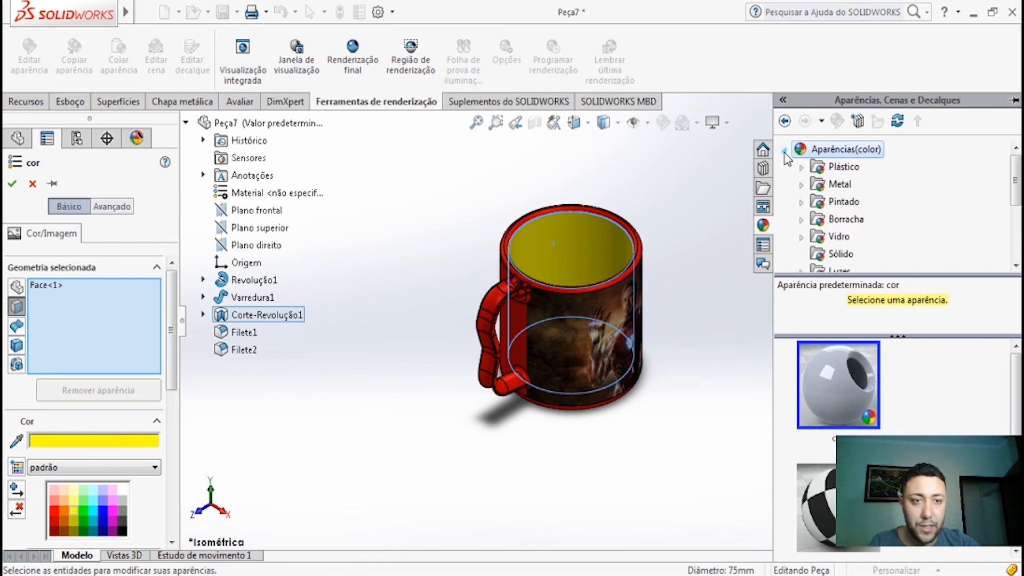
pyautogui.click(802, 184)
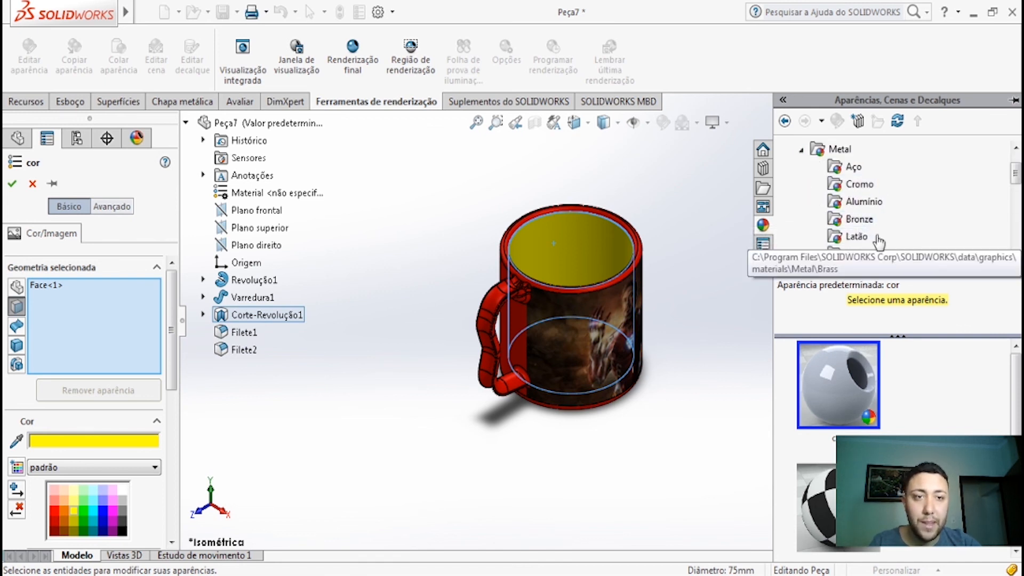
pyautogui.moveTo(1016, 176); pyautogui.dragTo(1016, 180)
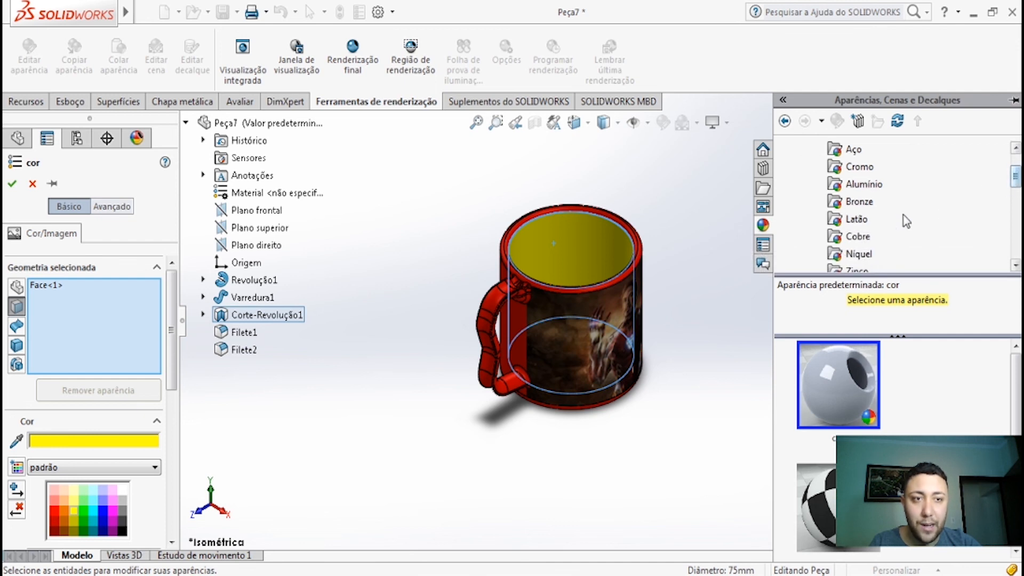
pyautogui.click(855, 219)
pyautogui.click(834, 373)
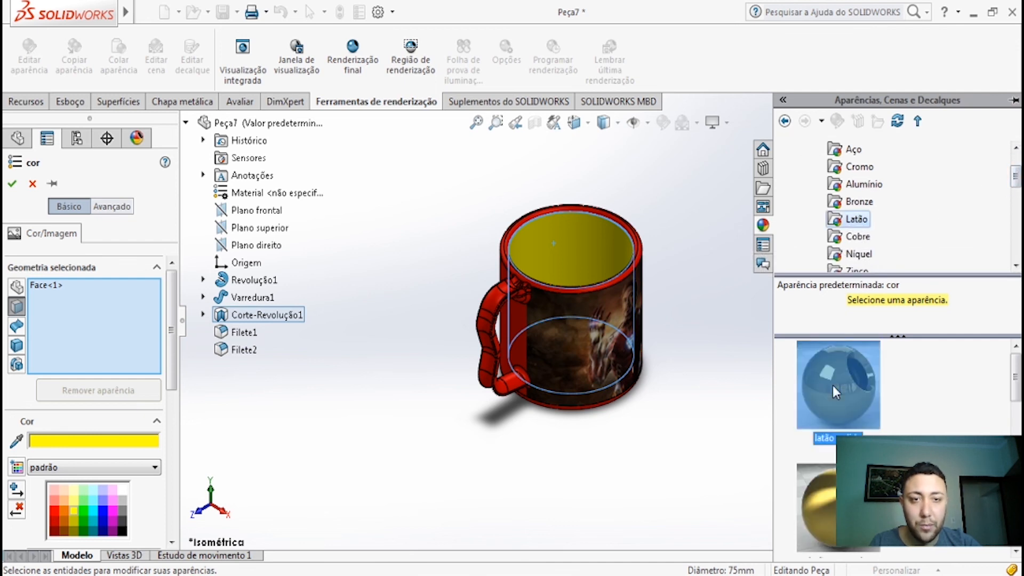
pyautogui.click(12, 183)
# - Select the narrow fillet faces along both outer edges of the handle's upper curve, starting from the upper joint with the mug
pyautogui.scroll(-10, 498, 283)
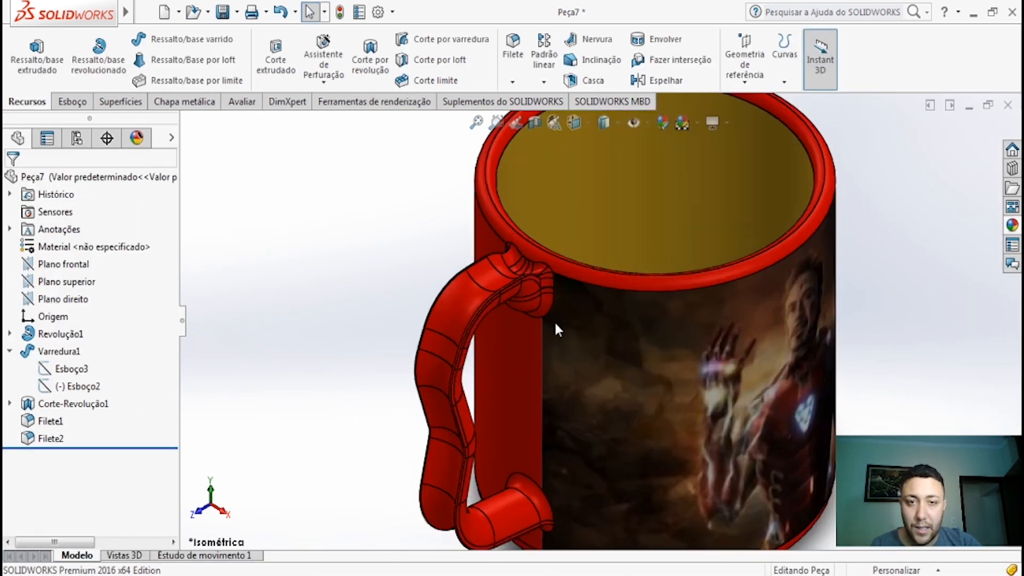
pyautogui.scroll(3, 525, 264)
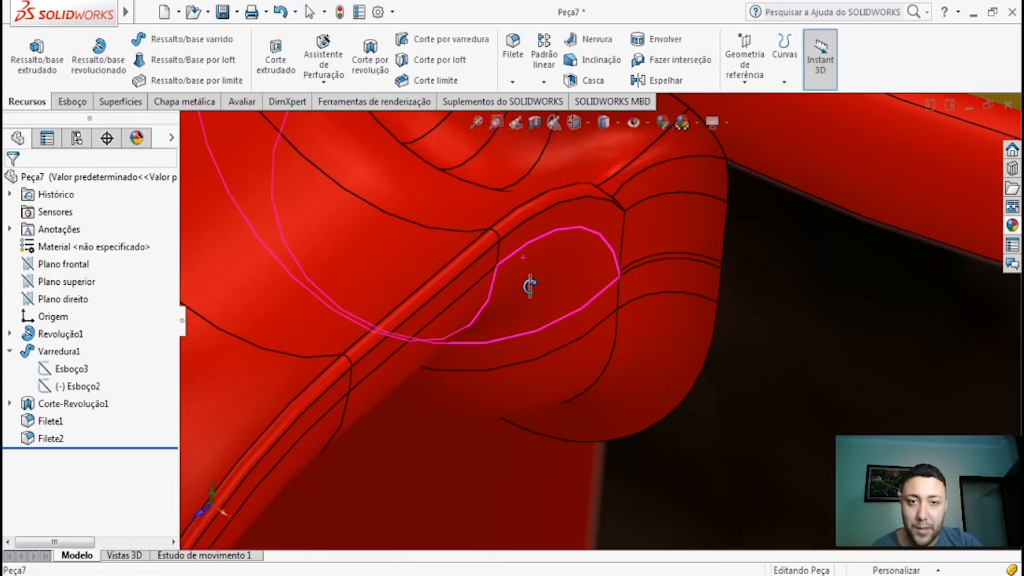
pyautogui.click(543, 203)
pyautogui.scroll(3, 543, 203)
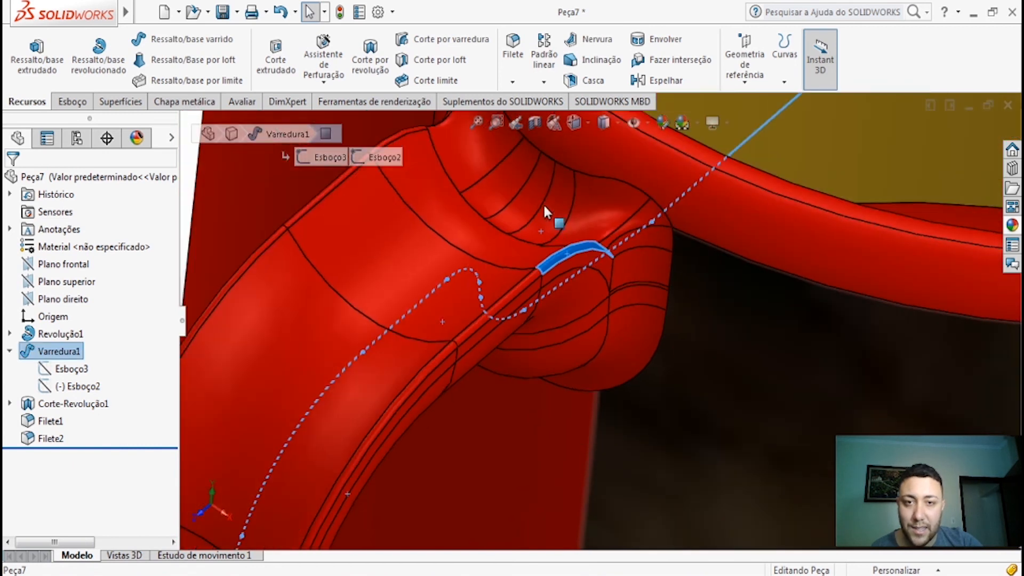
pyautogui.click(516, 291)
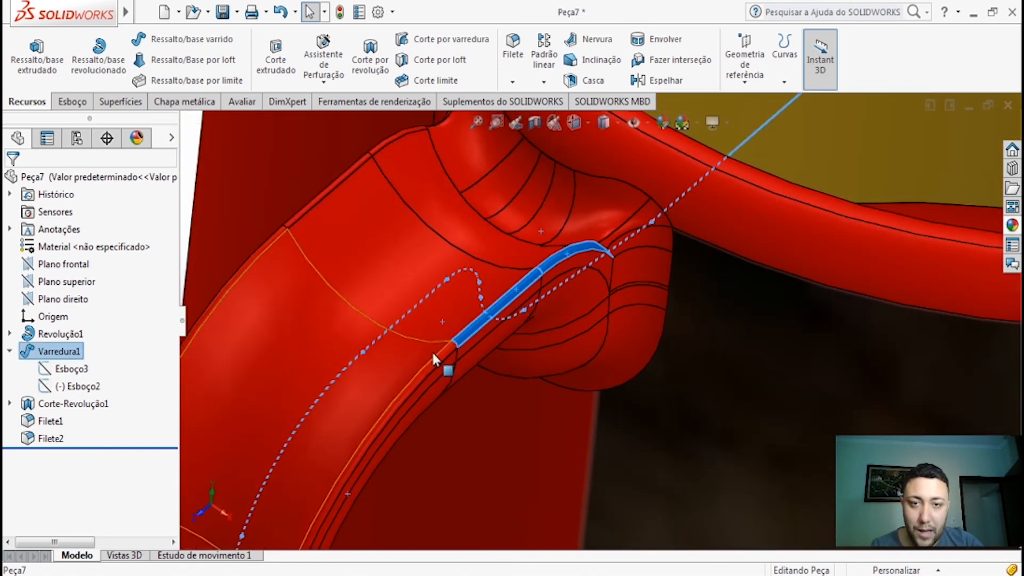
pyautogui.scroll(5, 533, 274)
pyautogui.scroll(-5, 536, 276)
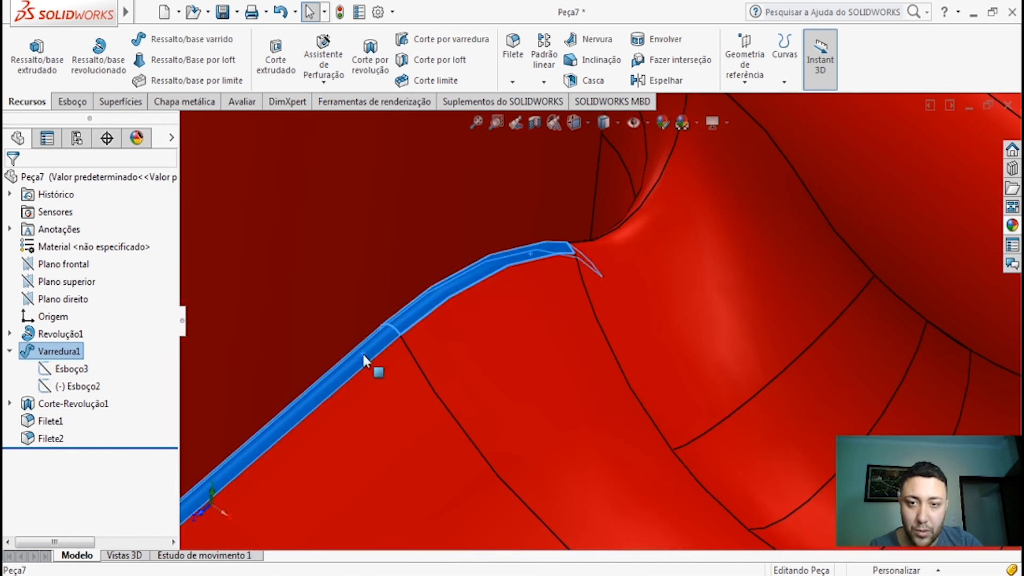
pyautogui.scroll(5, 373, 358)
pyautogui.scroll(-2, 509, 385)
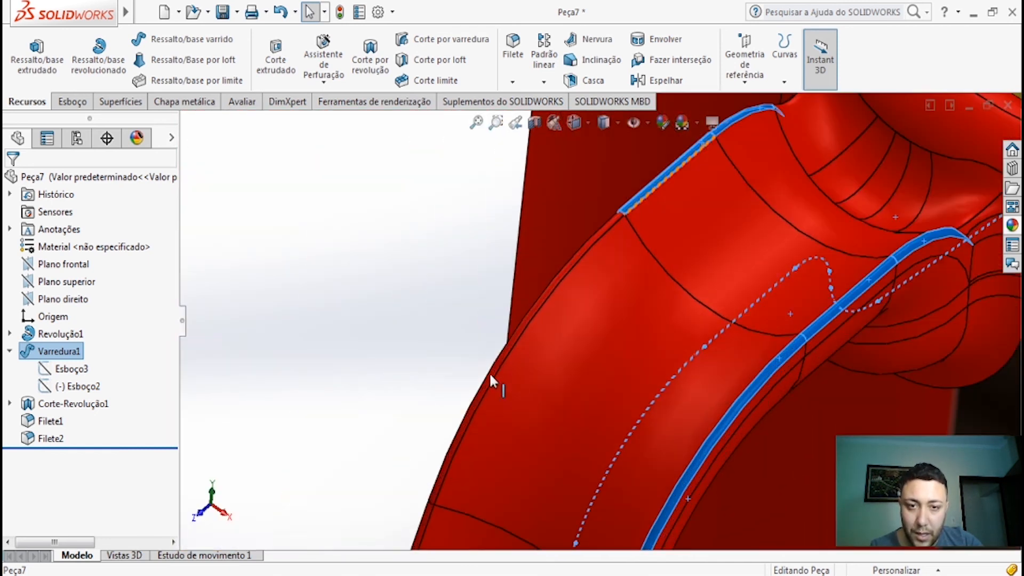
pyautogui.click(491, 374)
pyautogui.scroll(4, 493, 374)
pyautogui.scroll(-4, 602, 434)
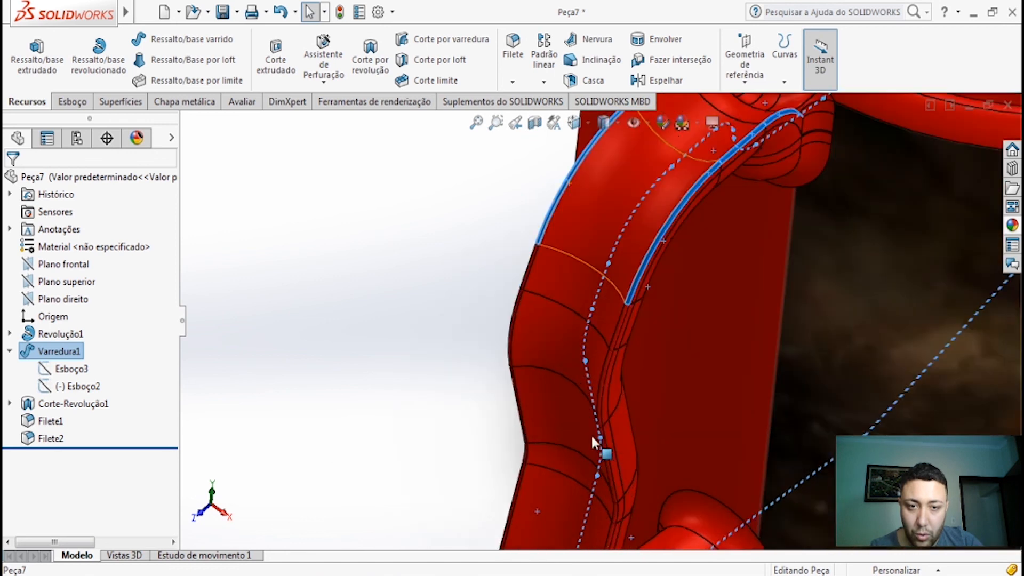
# - Extend the face selection down the handle's near edge, adding the narrow faces through its middle bend
pyautogui.keyDown('ctrl'); pyautogui.click(622, 344); pyautogui.keyUp('ctrl')
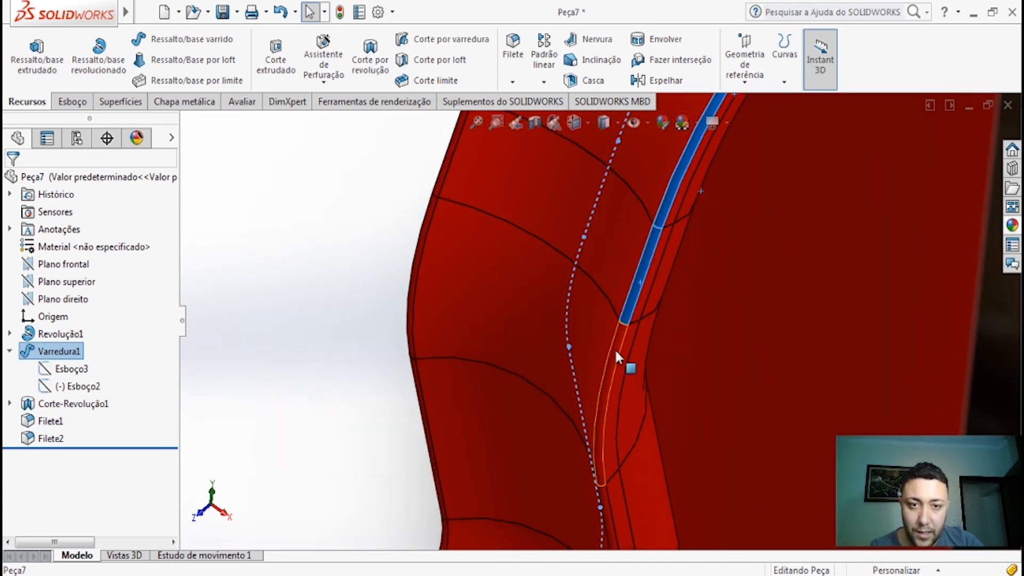
pyautogui.scroll(5, 613, 394)
pyautogui.scroll(-4, 592, 342)
pyautogui.scroll(-2, 586, 327)
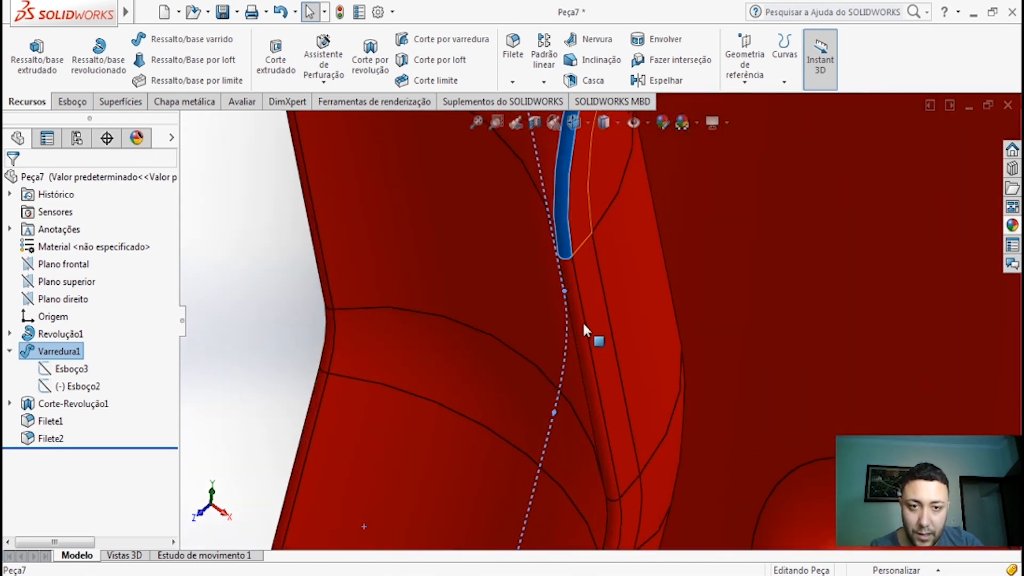
pyautogui.keyDown('ctrl'); pyautogui.click(582, 328); pyautogui.keyUp('ctrl')
pyautogui.scroll(1, 586, 384)
pyautogui.scroll(-3, 592, 439)
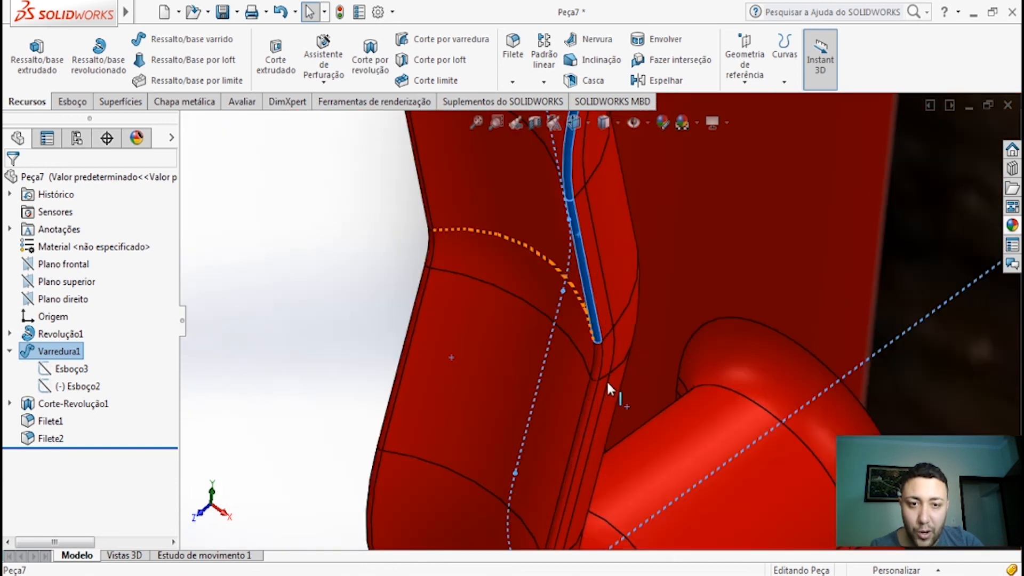
pyautogui.keyDown('ctrl'); pyautogui.click(592, 350); pyautogui.keyUp('ctrl')
pyautogui.keyDown('ctrl'); pyautogui.click(576, 417); pyautogui.keyUp('ctrl')
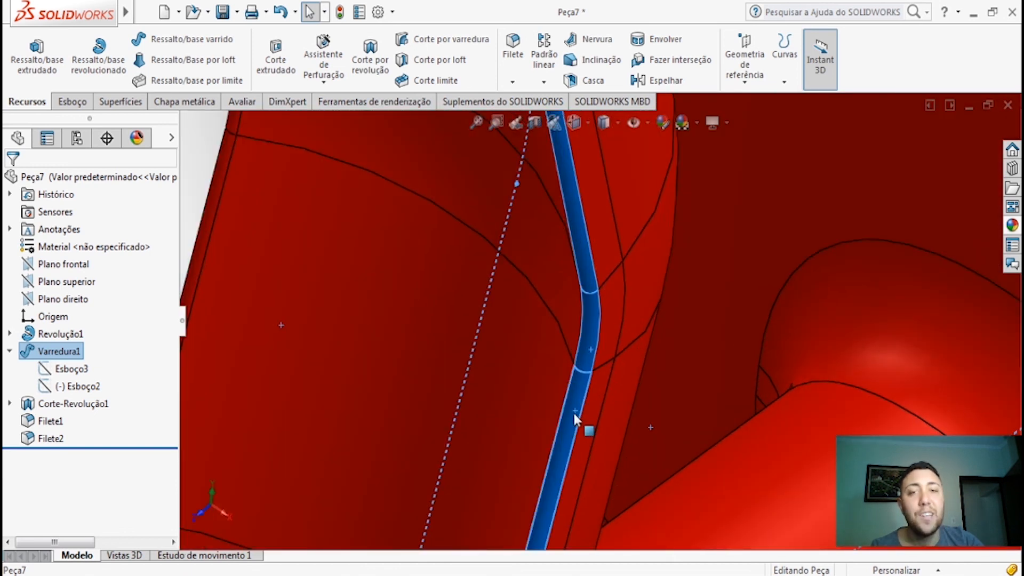
# - Add the narrow edge faces around the handle's lower curve and along its straight end towards the mug
pyautogui.scroll(4, 572, 414)
pyautogui.scroll(-4, 568, 417)
pyautogui.keyDown('ctrl'); pyautogui.click(587, 410); pyautogui.keyUp('ctrl')
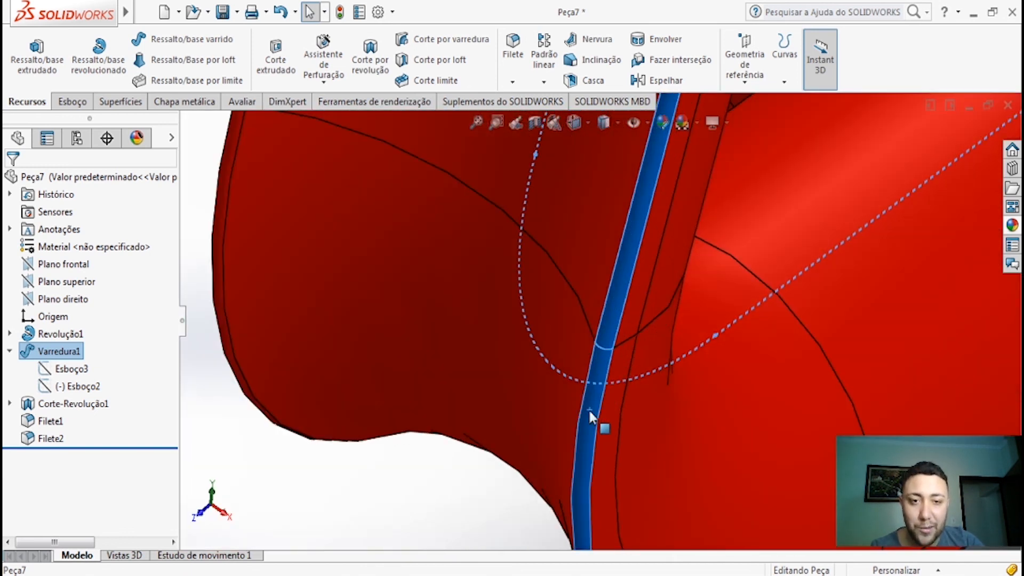
pyautogui.scroll(4, 587, 409)
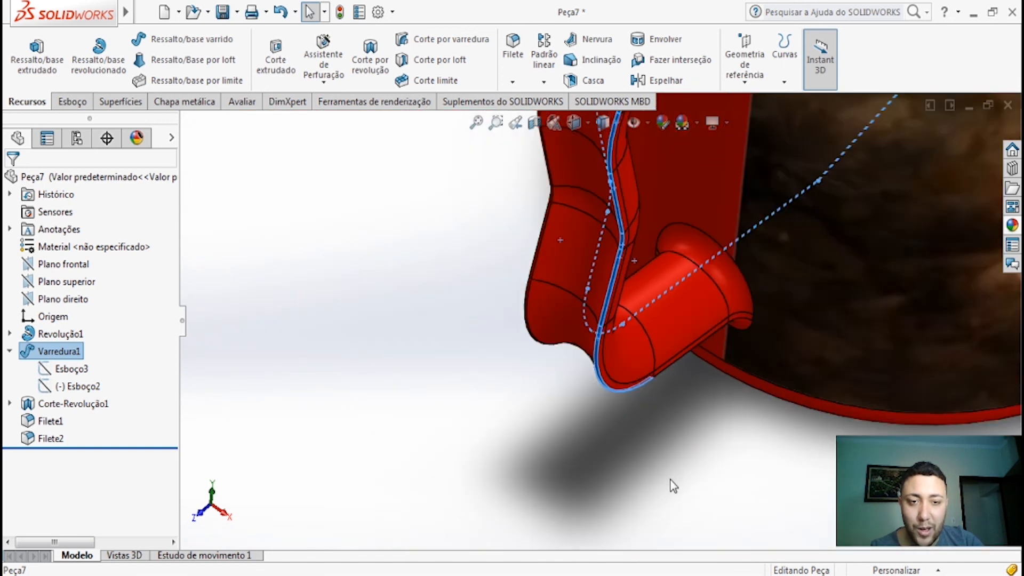
pyautogui.moveTo(673, 482); pyautogui.dragTo(642, 264, button='middle')
pyautogui.scroll(-6, 660, 335)
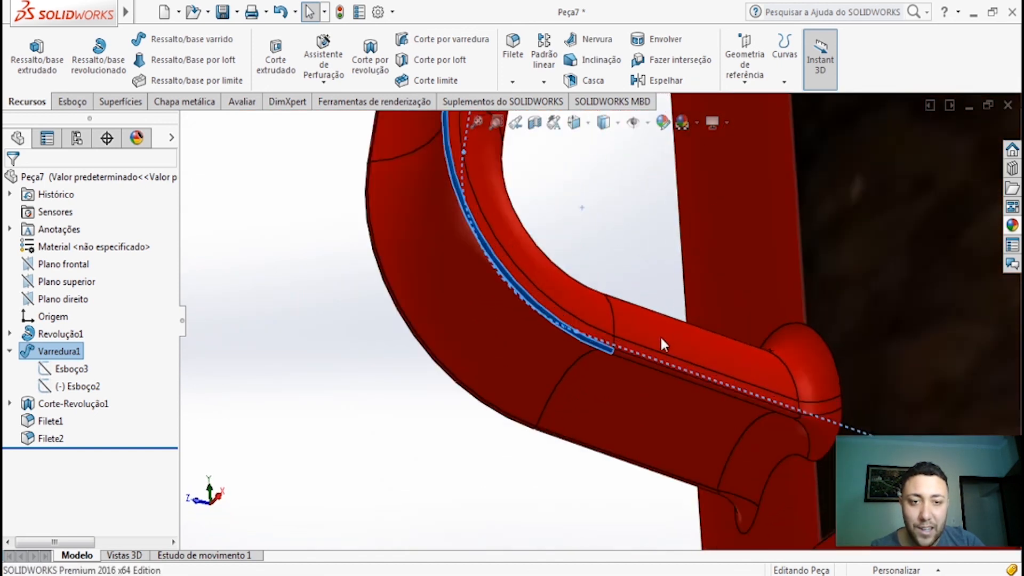
pyautogui.scroll(3, 595, 369)
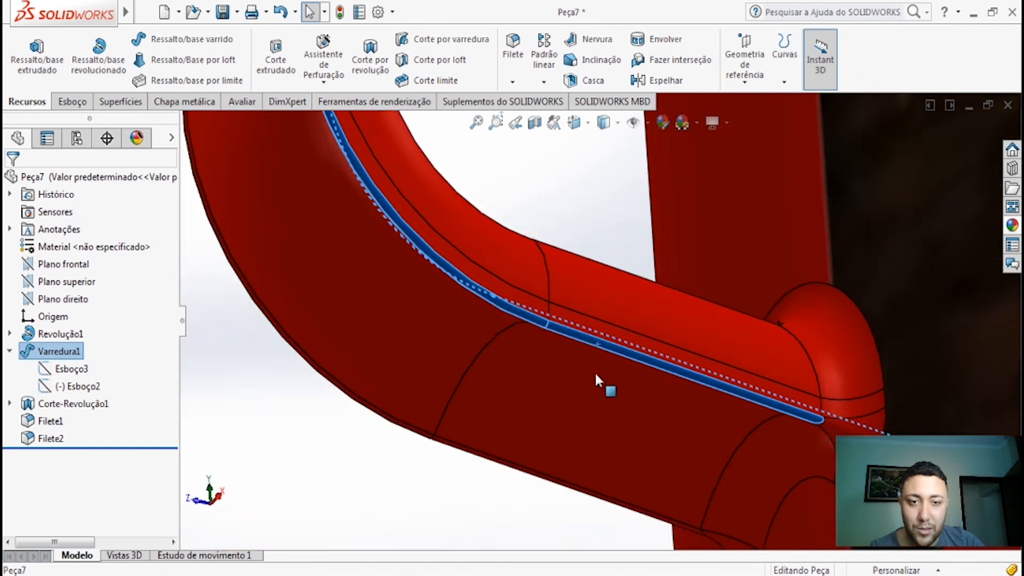
pyautogui.moveTo(594, 371); pyautogui.dragTo(605, 341, button='middle')
# - Add the narrow faces along the handle's remaining edge, viewed from below, until the strip is continuous around the bend
pyautogui.scroll(-5, 605, 339)
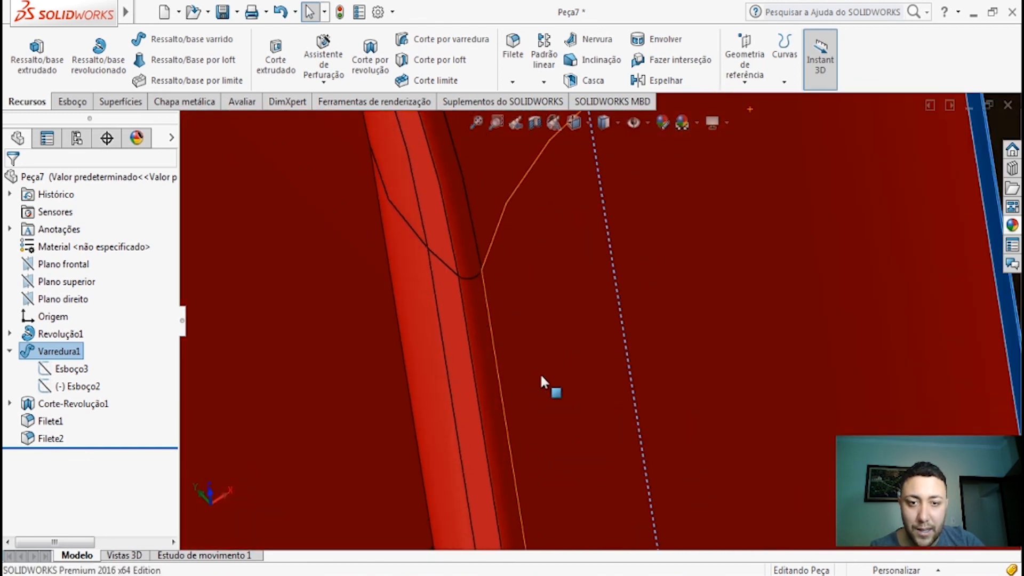
pyautogui.scroll(6, 486, 384)
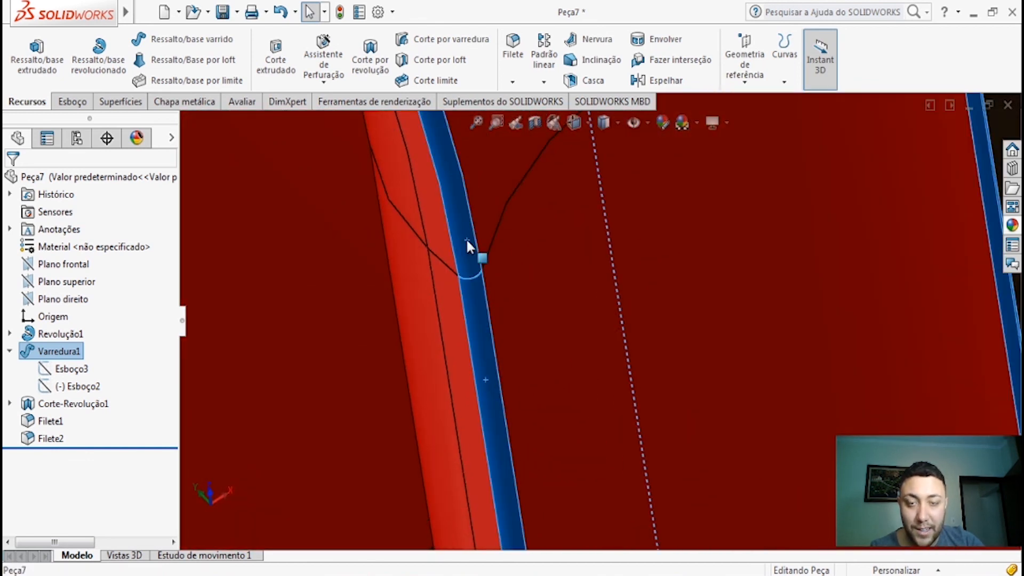
pyautogui.scroll(5, 471, 250)
pyautogui.scroll(-8, 558, 238)
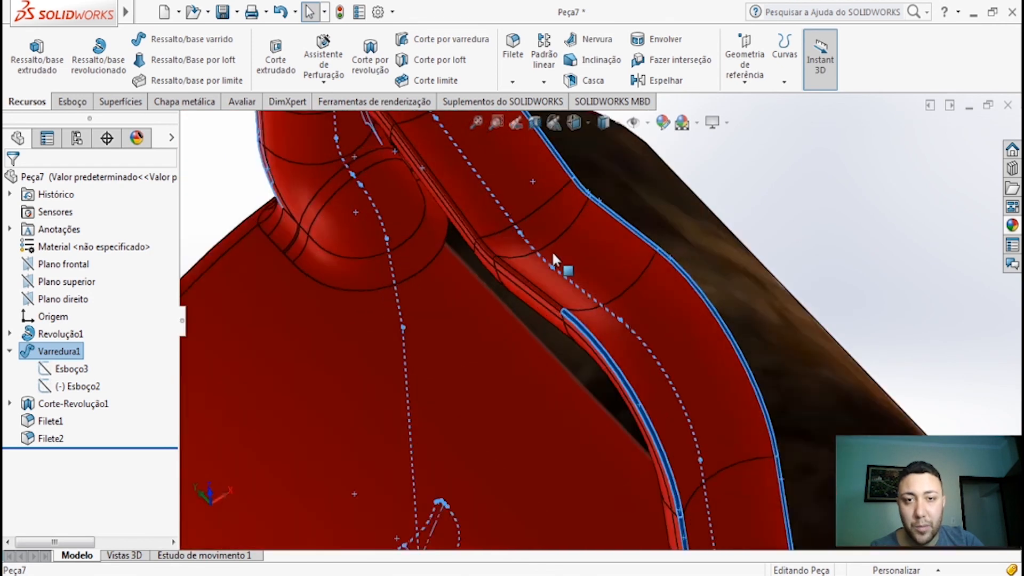
pyautogui.scroll(3, 545, 325)
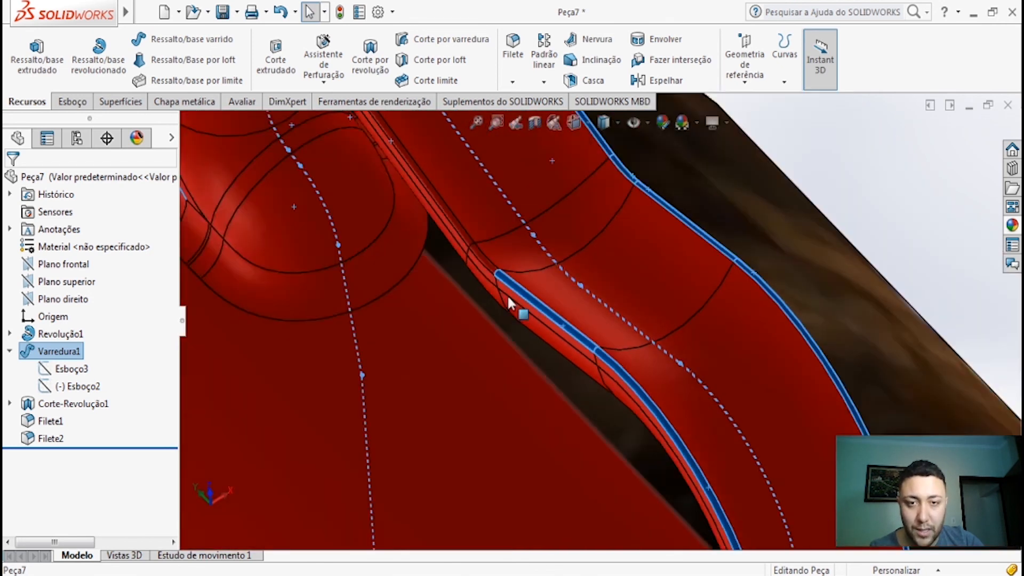
pyautogui.scroll(-2, 515, 283)
pyautogui.scroll(-3, 525, 279)
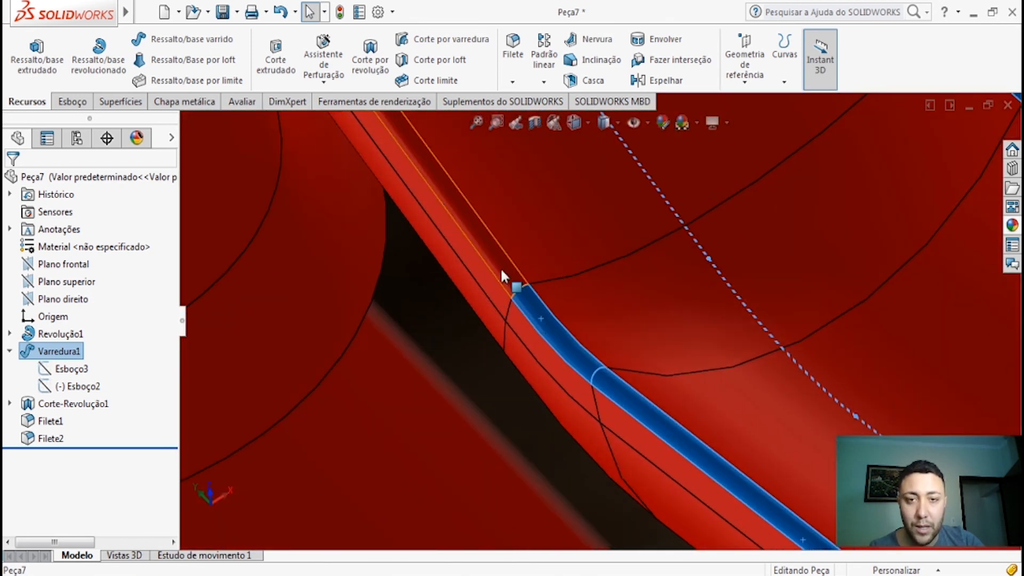
pyautogui.scroll(4, 502, 267)
pyautogui.scroll(-5, 560, 253)
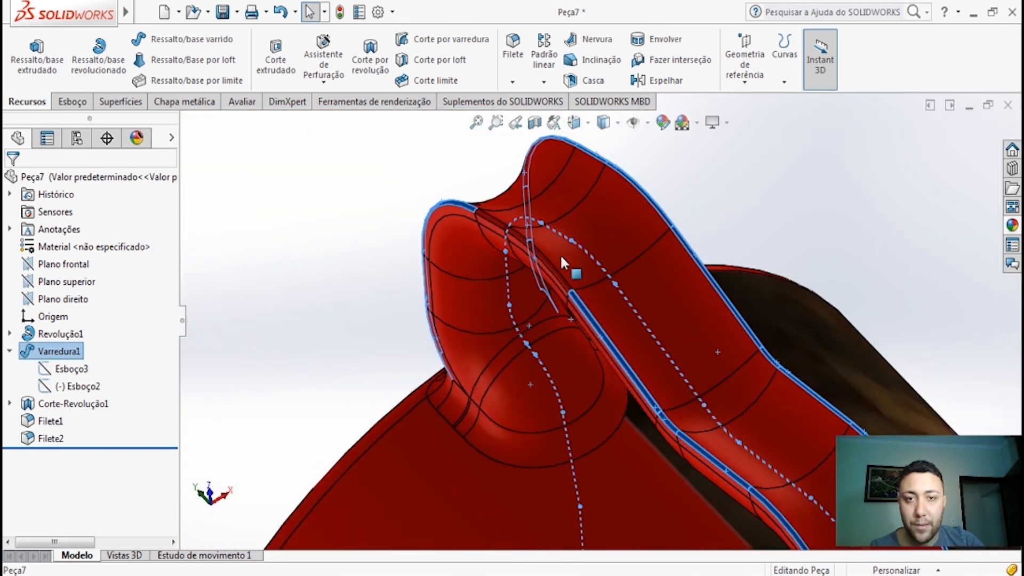
pyautogui.scroll(3, 545, 324)
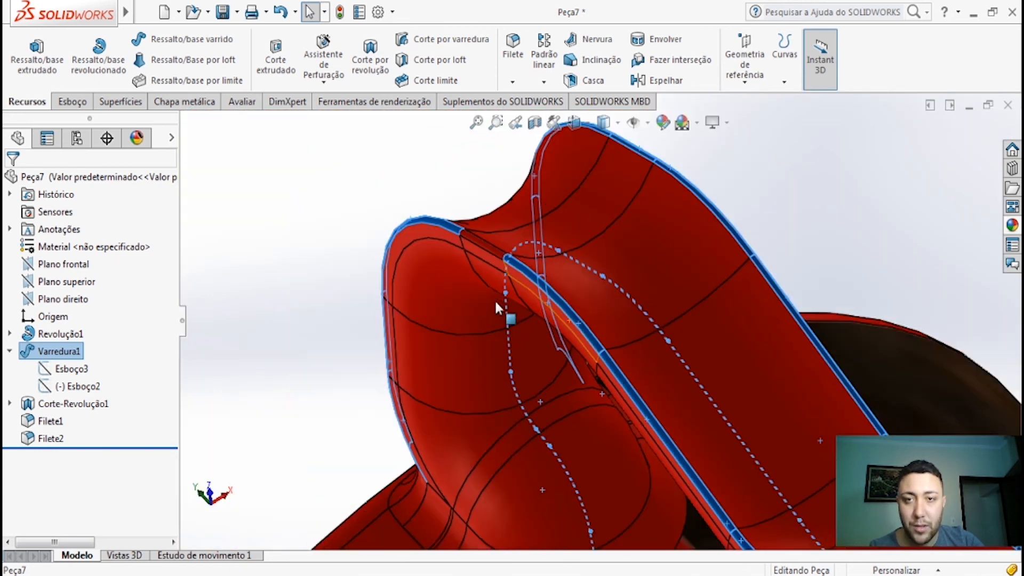
pyautogui.scroll(-2, 496, 299)
pyautogui.click(475, 256)
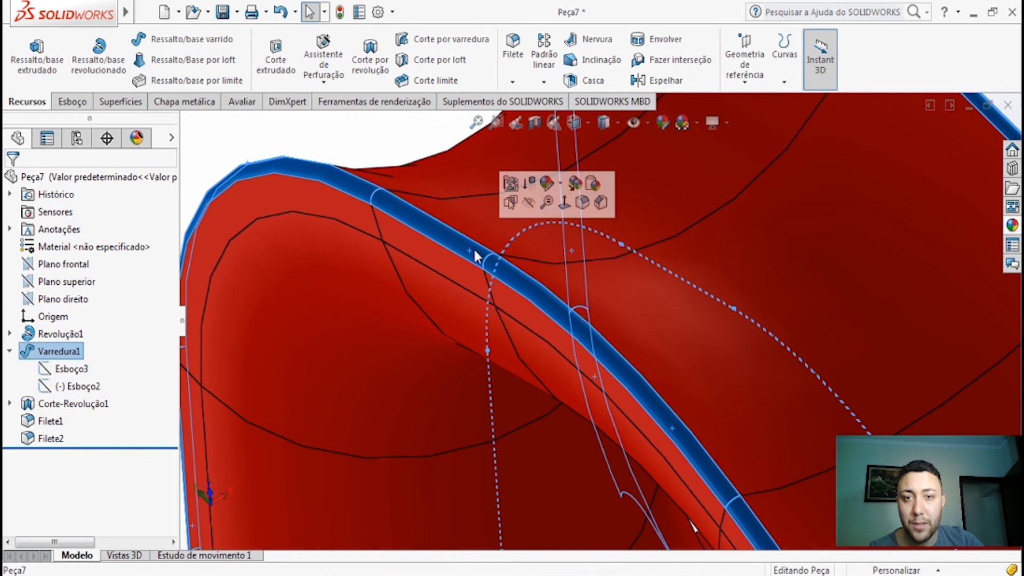
# - Apply the polished brass (latão polido) metal appearance to the selected handle edge faces and accept it
pyautogui.click(553, 188)
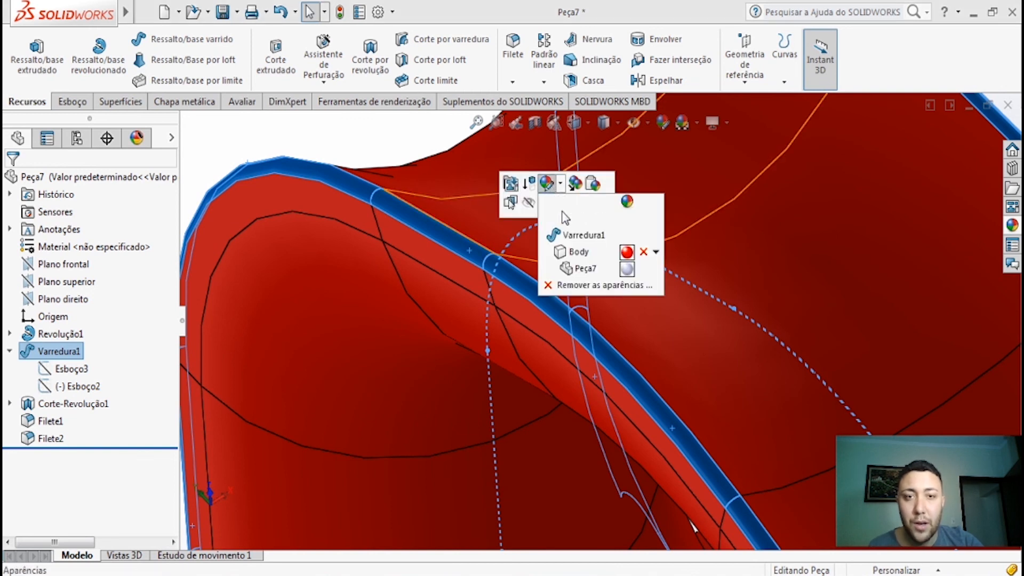
pyautogui.click(566, 218)
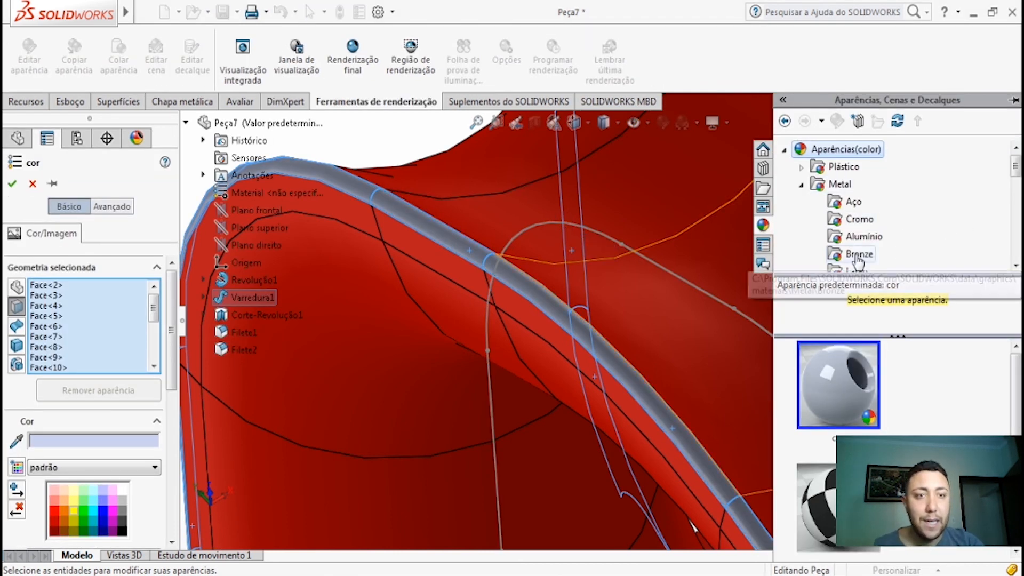
pyautogui.moveTo(1014, 172); pyautogui.dragTo(1015, 182)
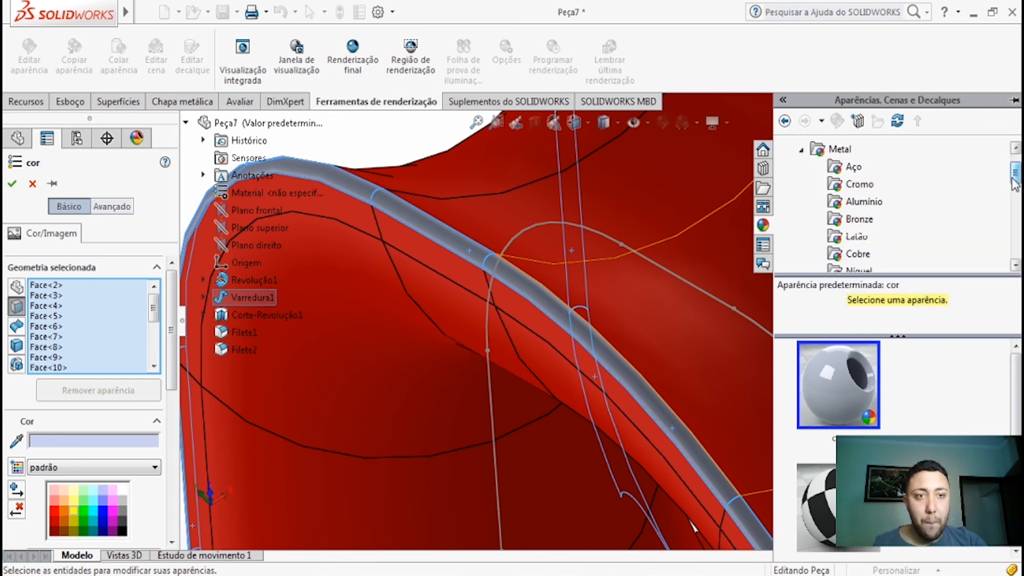
pyautogui.click(856, 236)
pyautogui.click(842, 389)
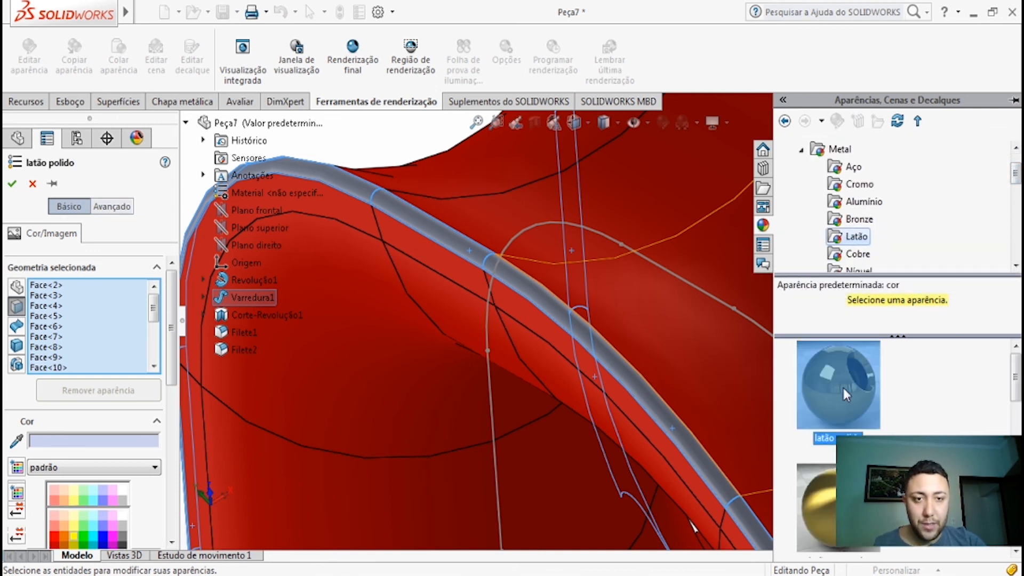
pyautogui.click(13, 184)
# - Inspect the coloured mug in isometric view, then from a horizontal side-on view showing the handle and decal
pyautogui.scroll(5, 589, 334)
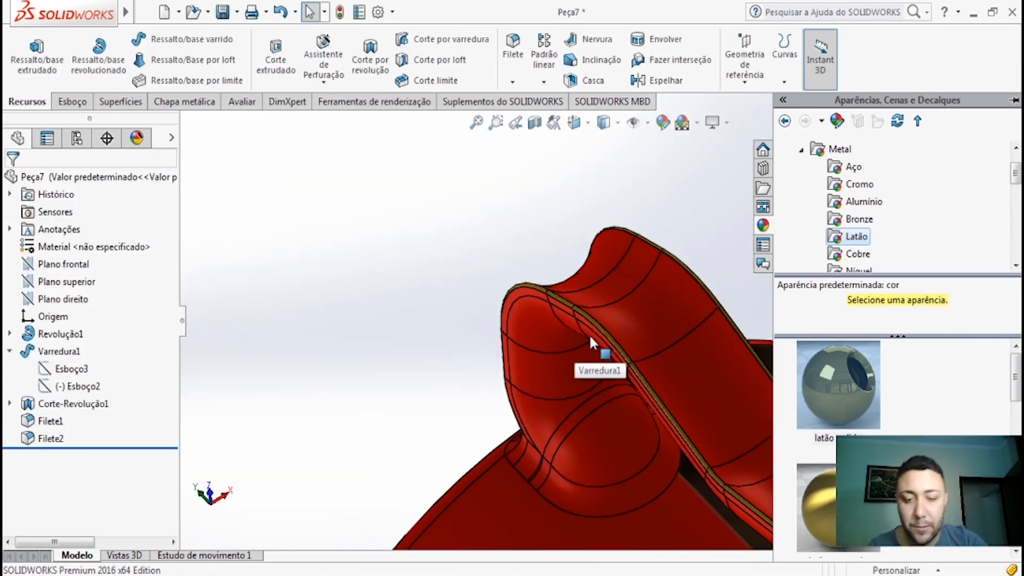
pyautogui.hotkey('ctrl', '7')
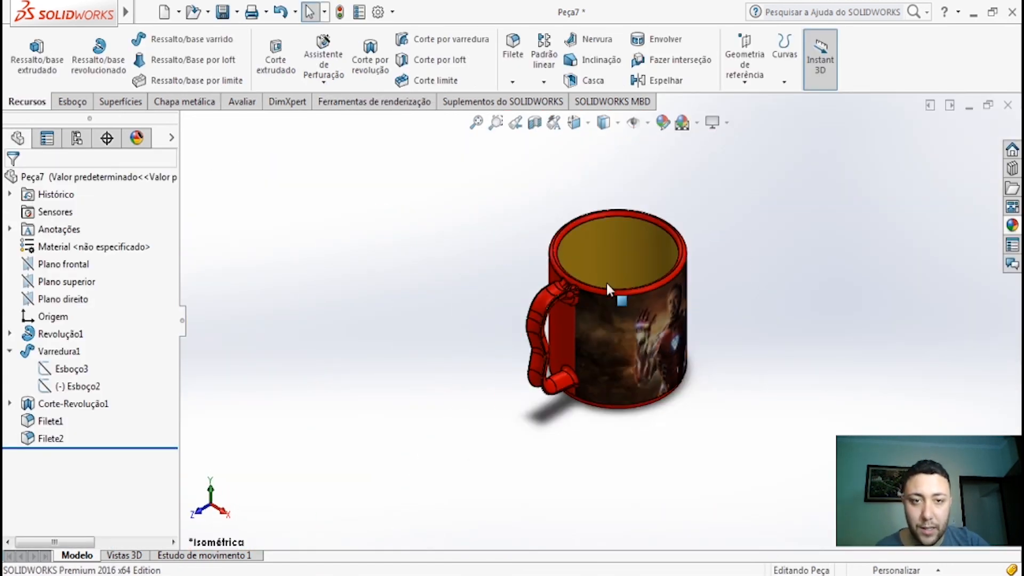
pyautogui.scroll(-3, 639, 299)
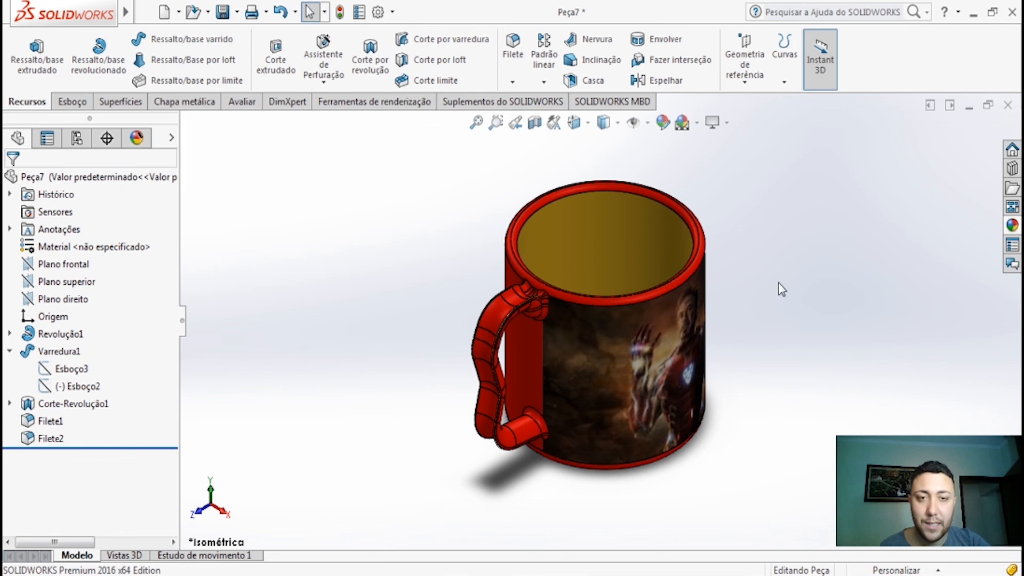
pyautogui.click(586, 125)
pyautogui.click(589, 369)
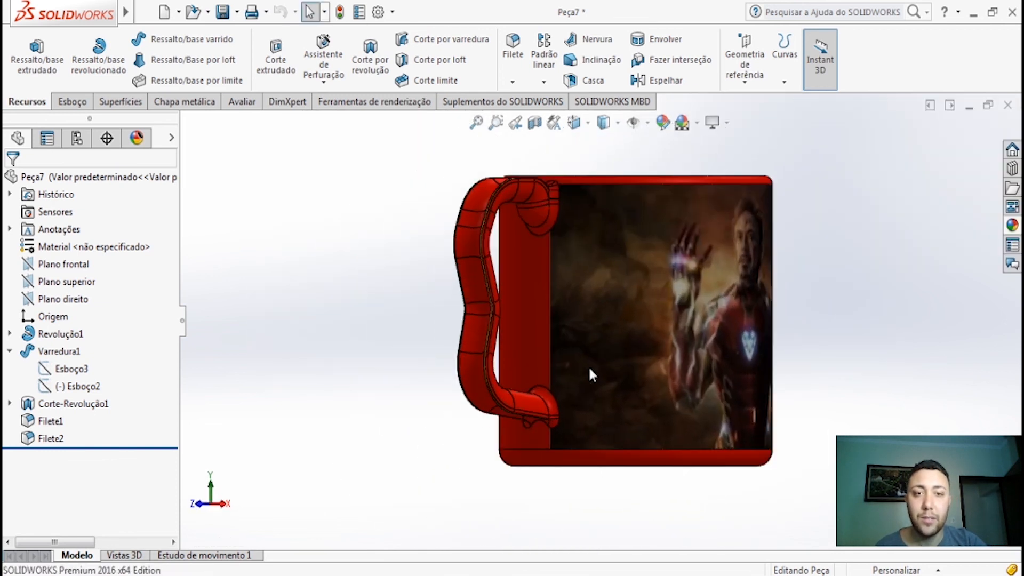
# - Run a final render of the mug with its handle in profile, the decal facing forward and the interior slightly visible from above
pyautogui.press('Right')
pyautogui.press('Left')
pyautogui.press('Left')
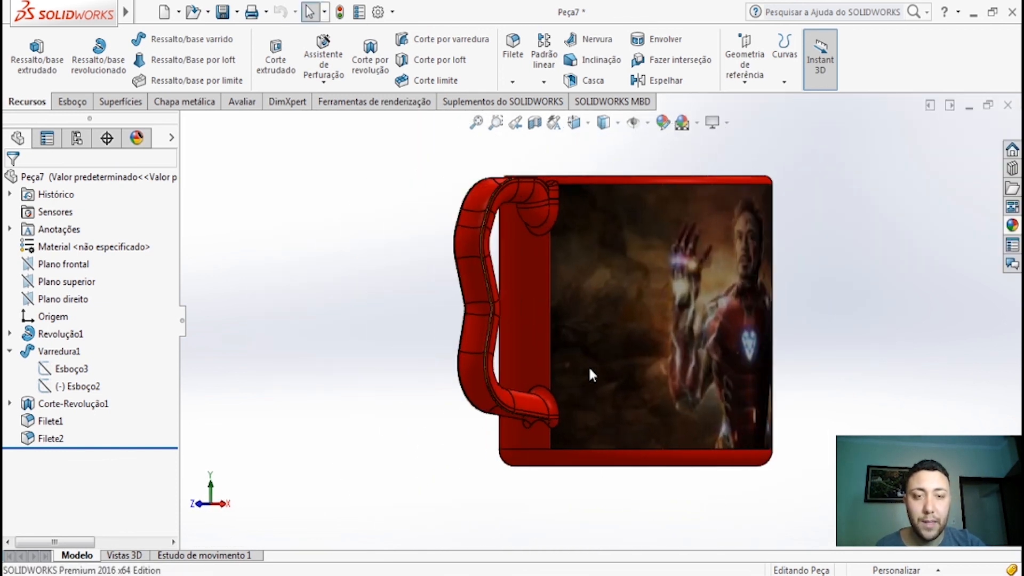
pyautogui.press('Left')
pyautogui.press('Up')
pyautogui.press('Down')
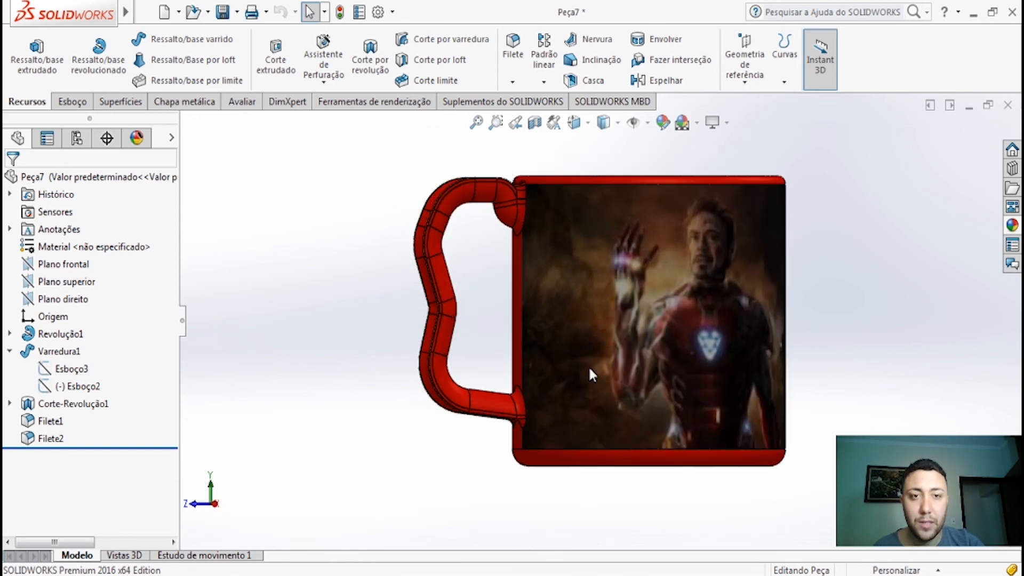
pyautogui.press('Down')
pyautogui.press('Down')
pyautogui.press('Up')
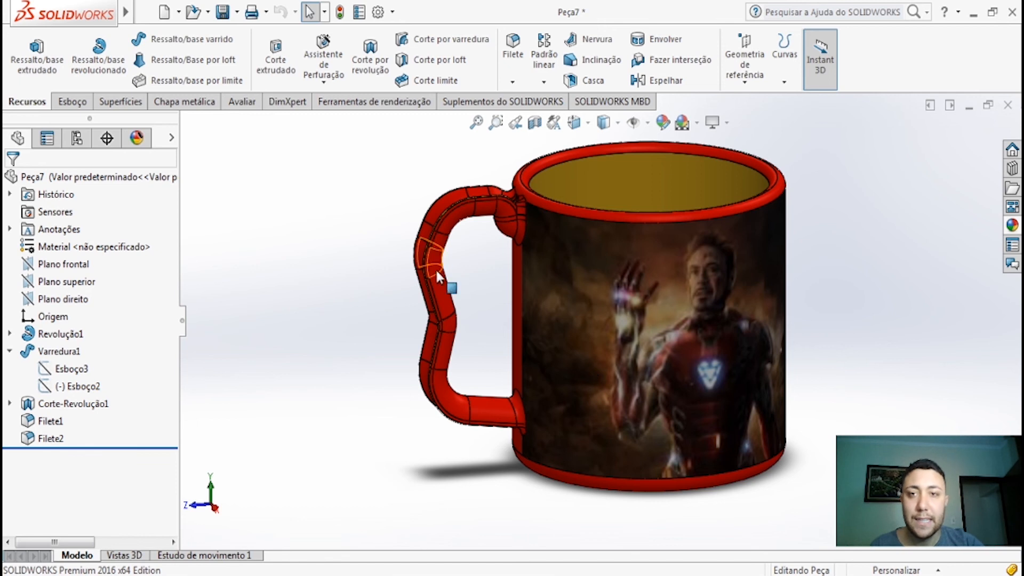
pyautogui.click(320, 101)
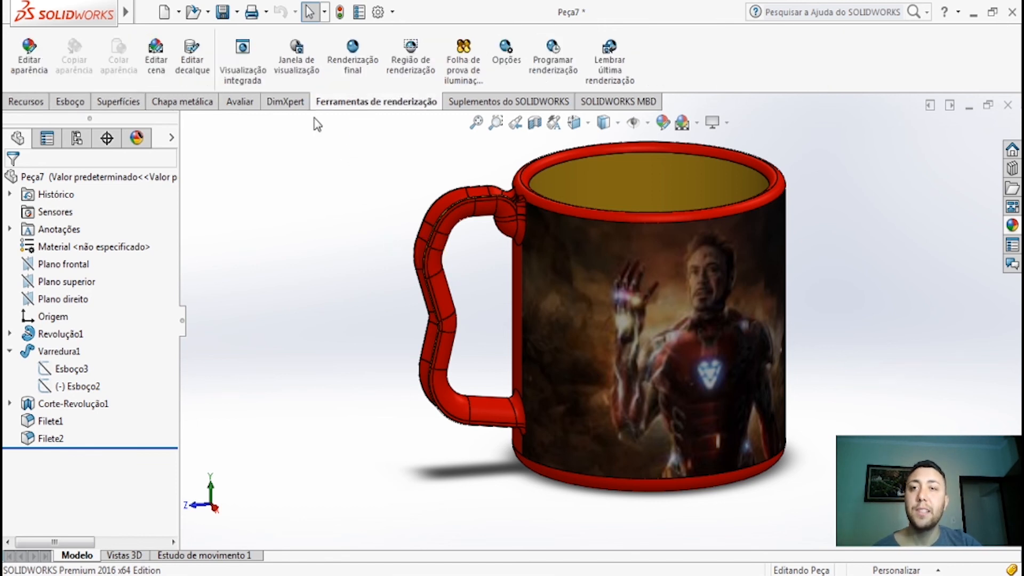
pyautogui.click(363, 68)
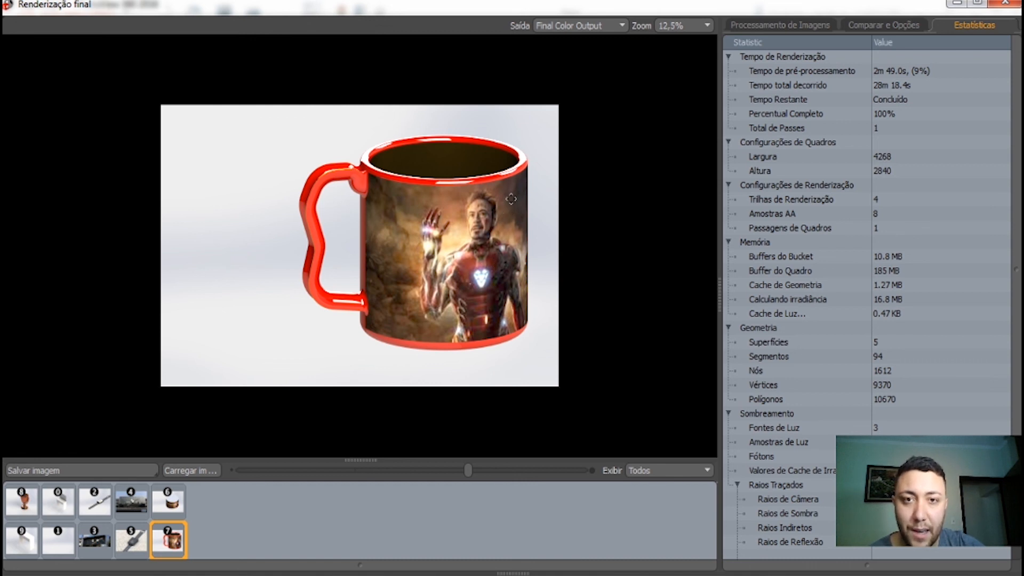
# - Examine the rendered mug's handle, rim and decal close up and as a whole, and return to the model in isometric view
pyautogui.scroll(3, 511, 199)
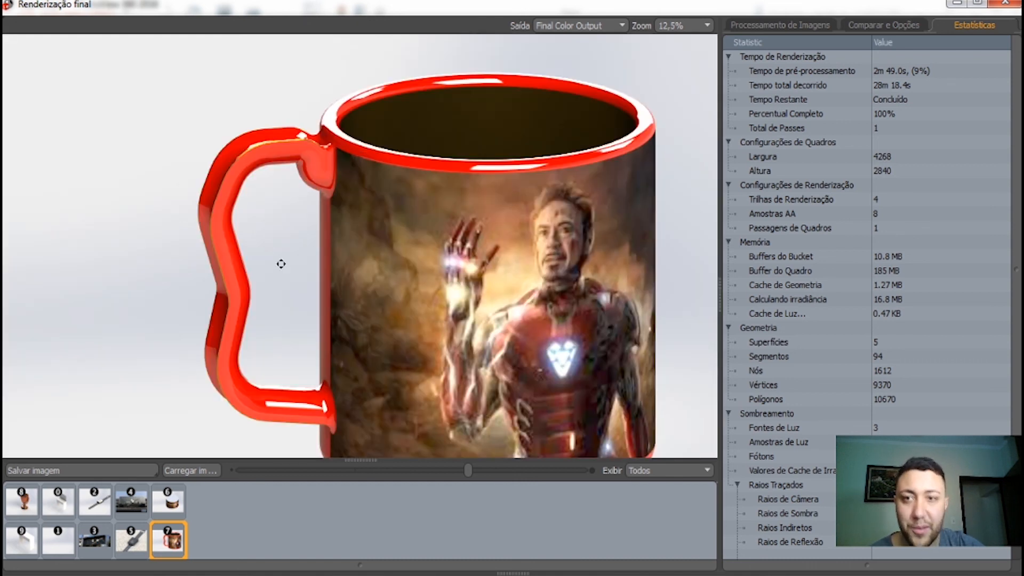
pyautogui.scroll(3, 268, 148)
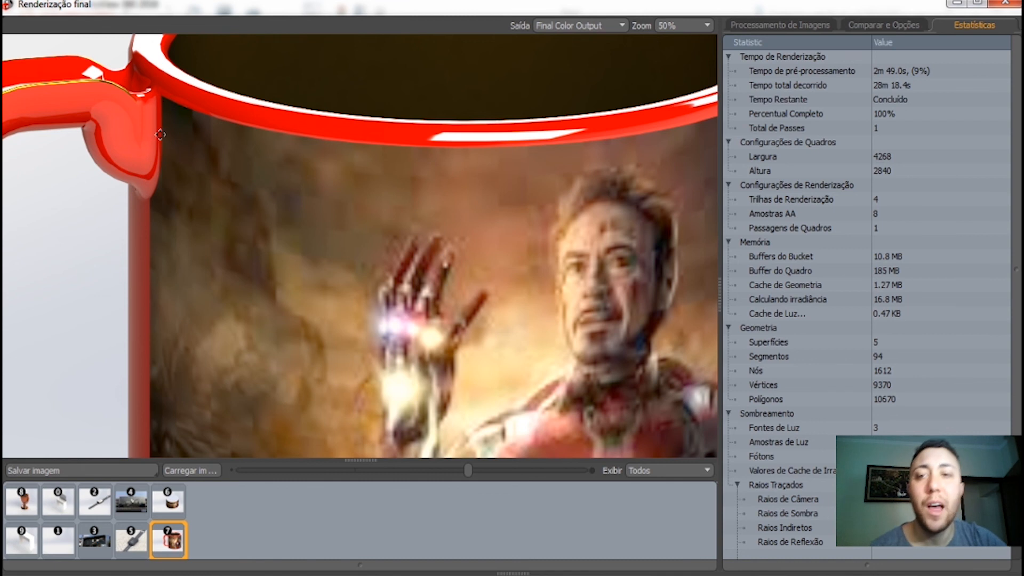
pyautogui.scroll(-2, 160, 130)
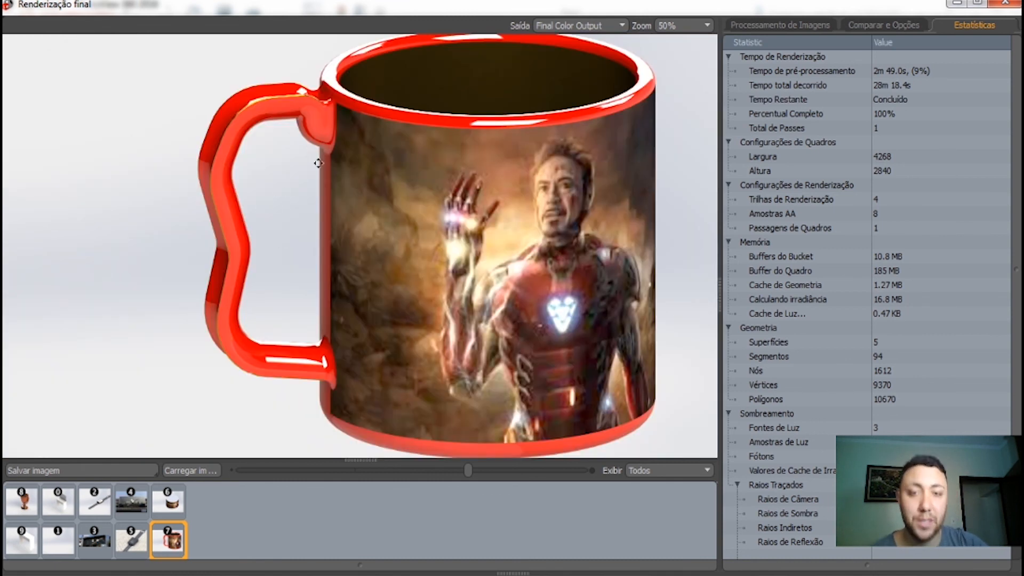
pyautogui.scroll(-2, 323, 162)
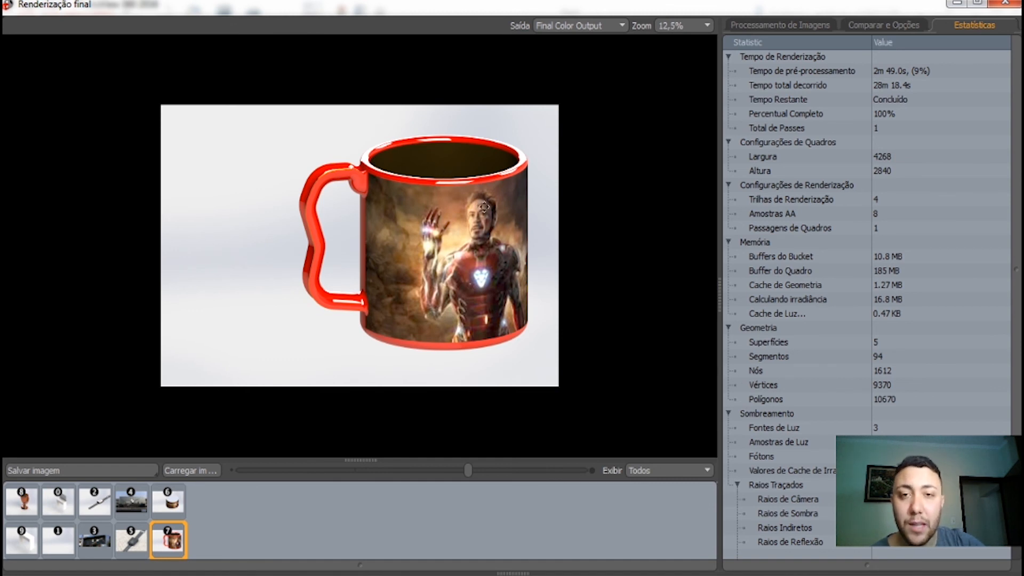
pyautogui.scroll(1, 484, 207)
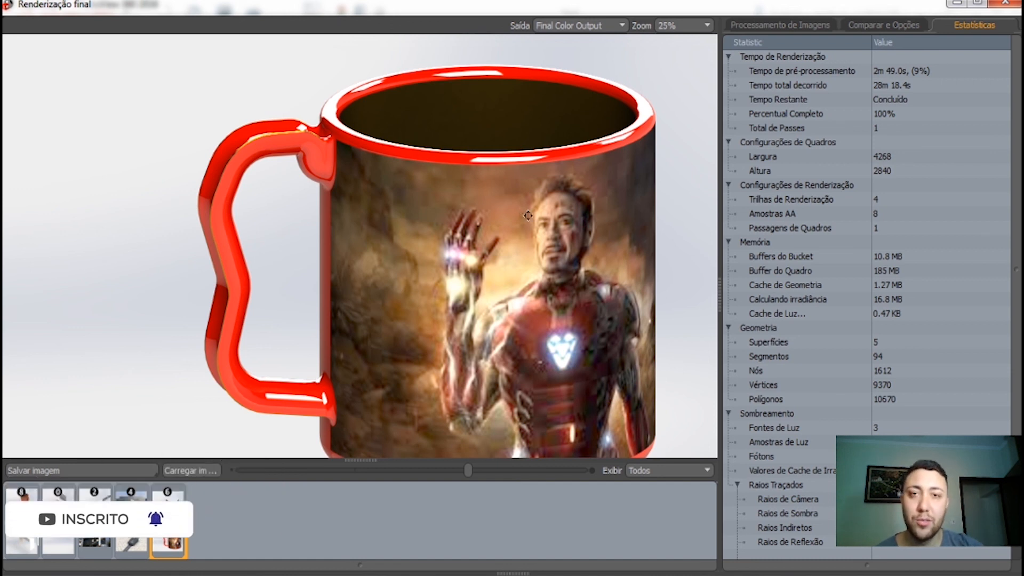
pyautogui.click(957, 3)
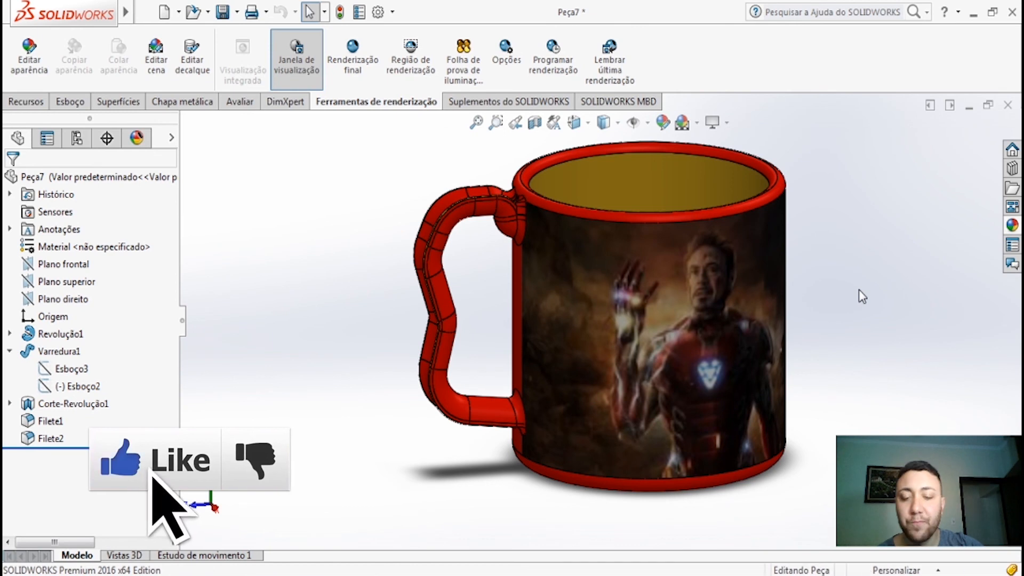
pyautogui.hotkey('ctrl', '7')
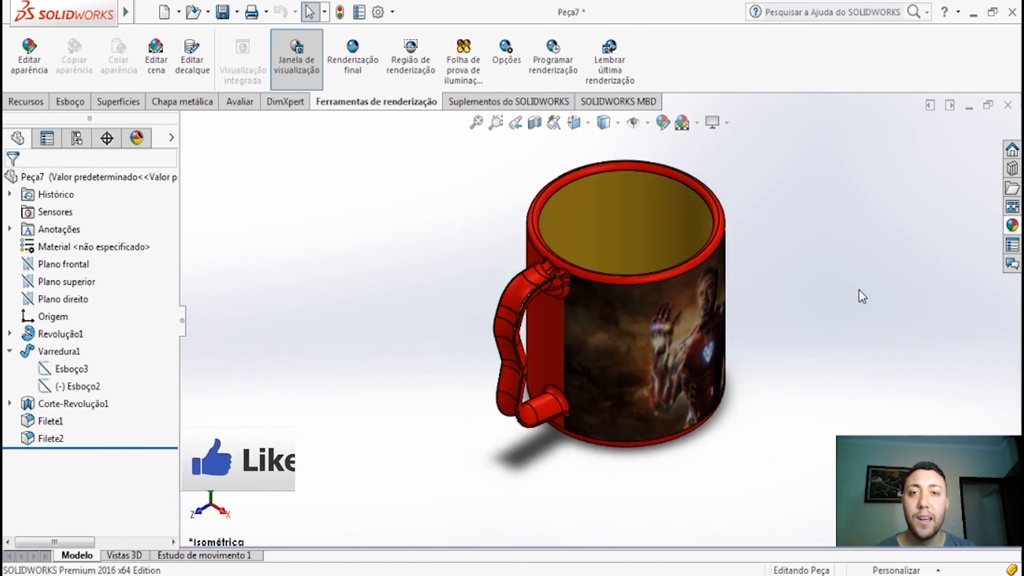